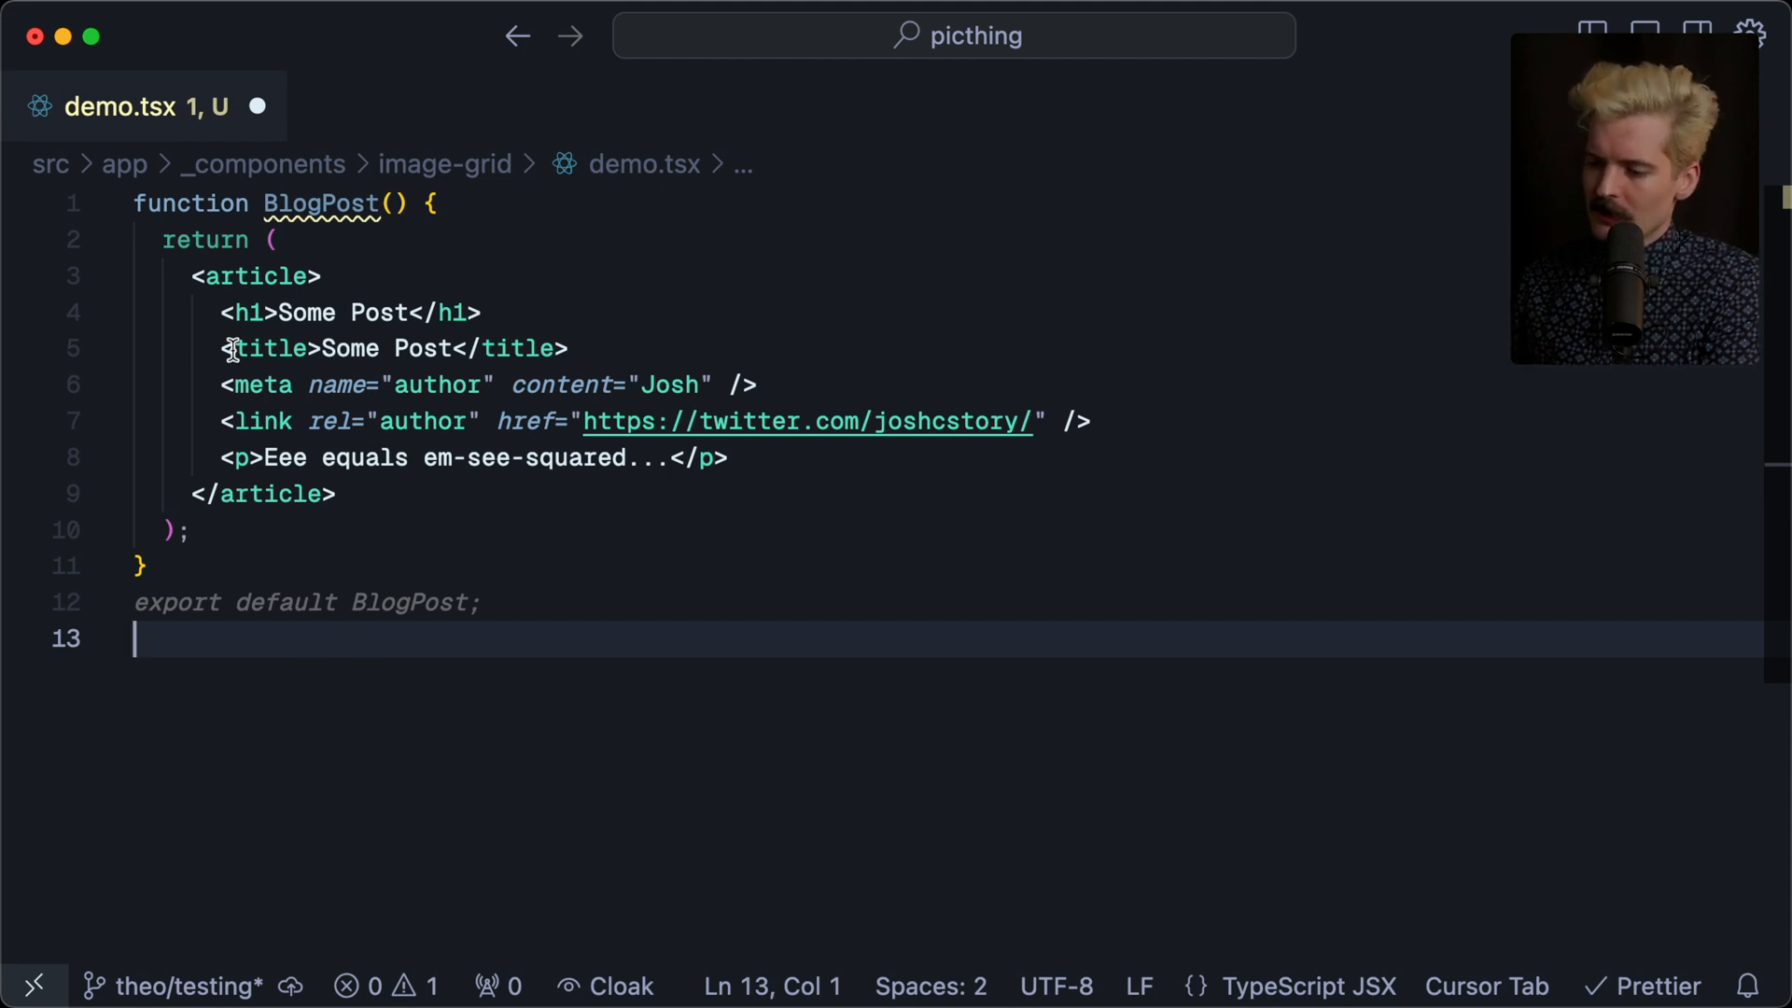
Move the post's title line out of the article and into a head element, then save
drag(225, 349, 588, 348)
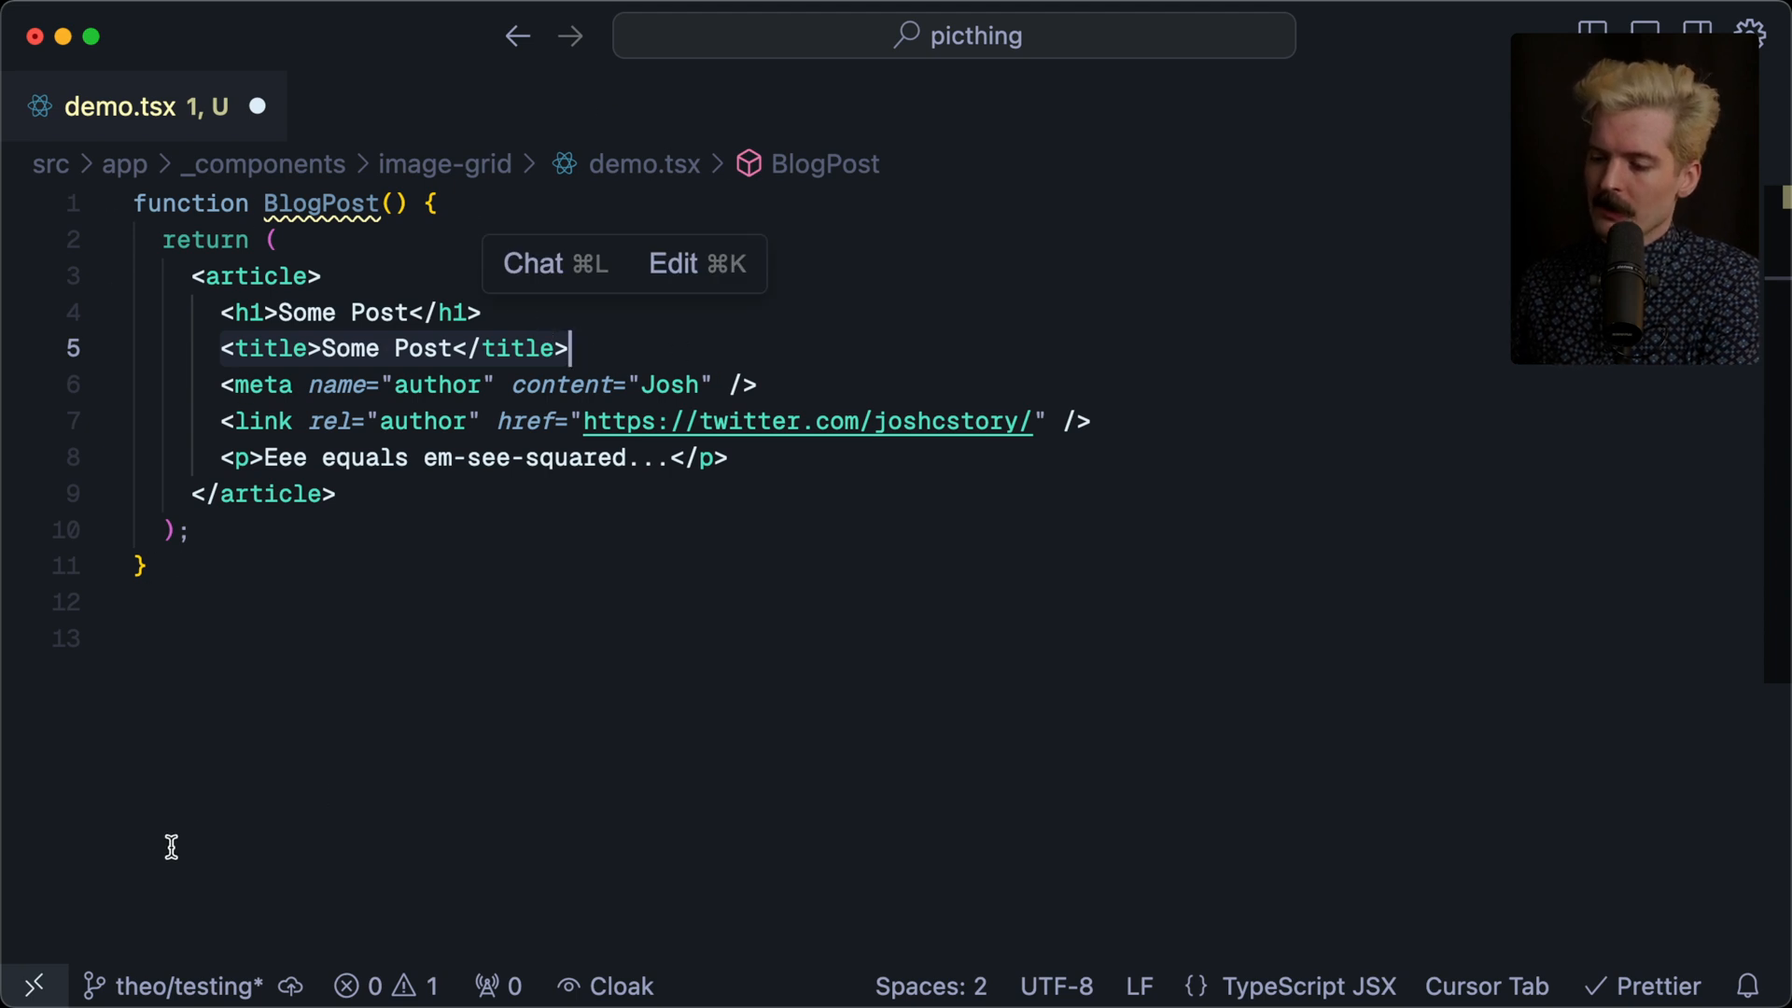
click(384, 647)
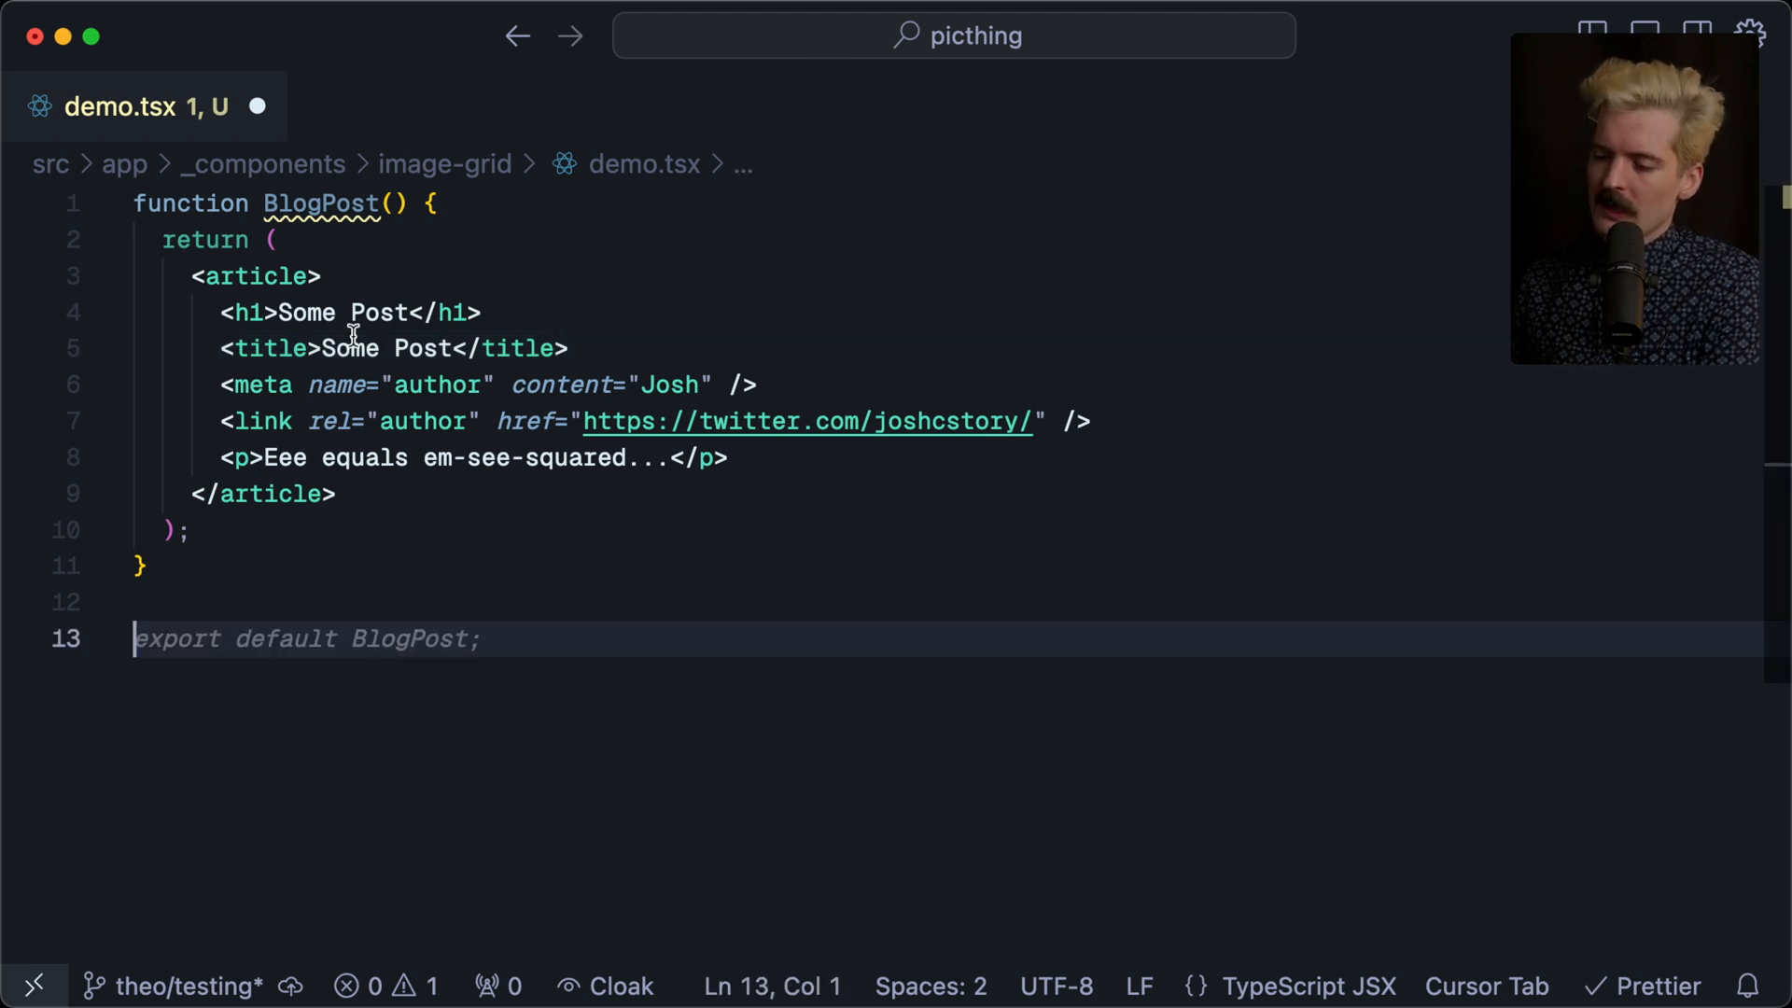
drag(225, 349, 588, 348)
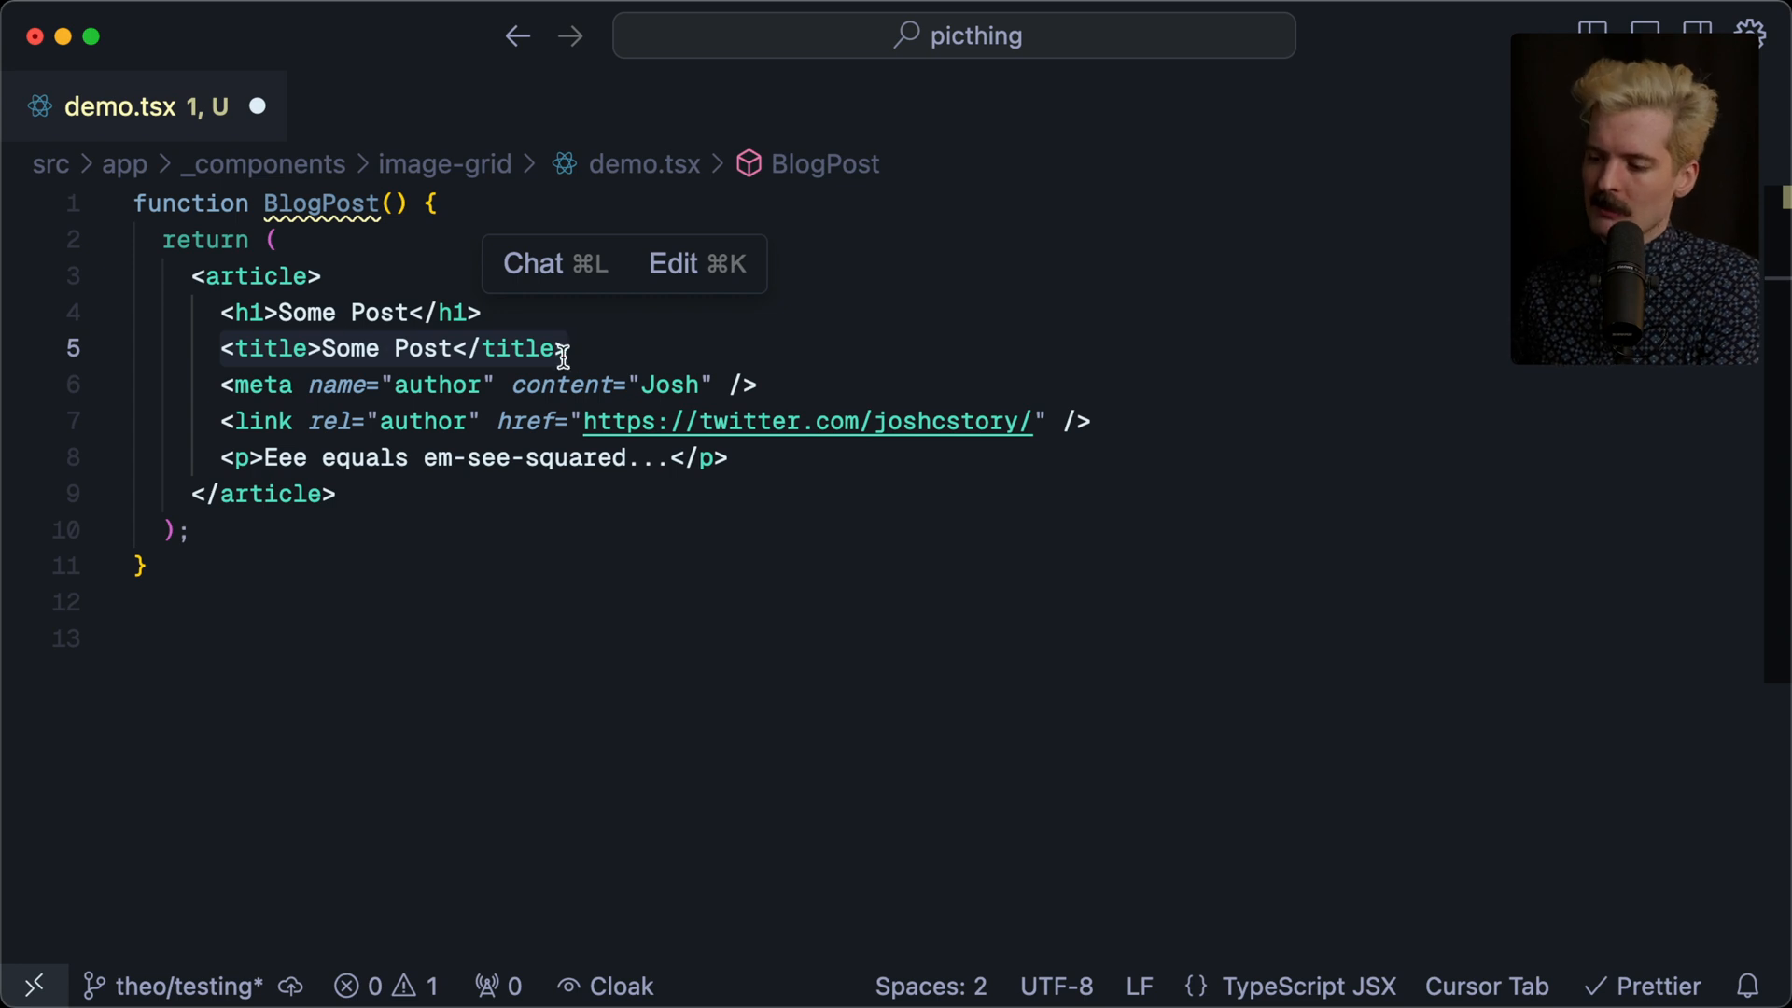
click(536, 310)
key(Return)
text(<head></head>)
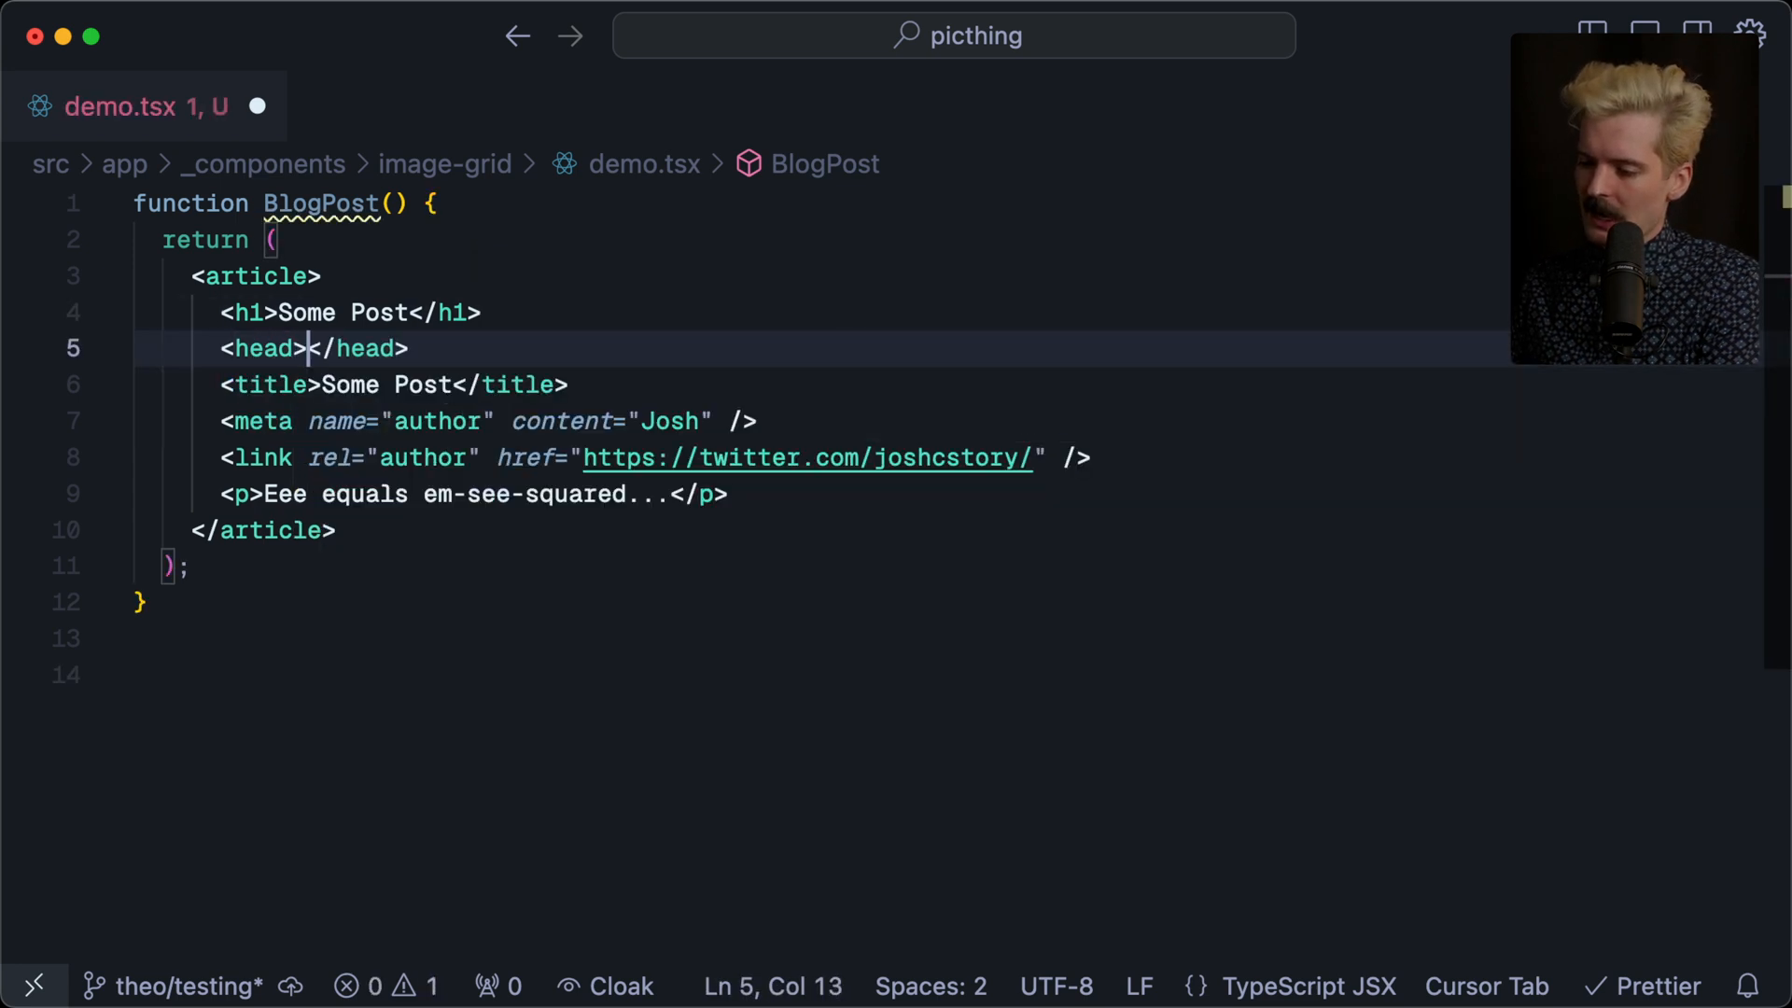
click(476, 346)
key(End)
key(shift+Down)
key(shift+End)
key(BackSpace)
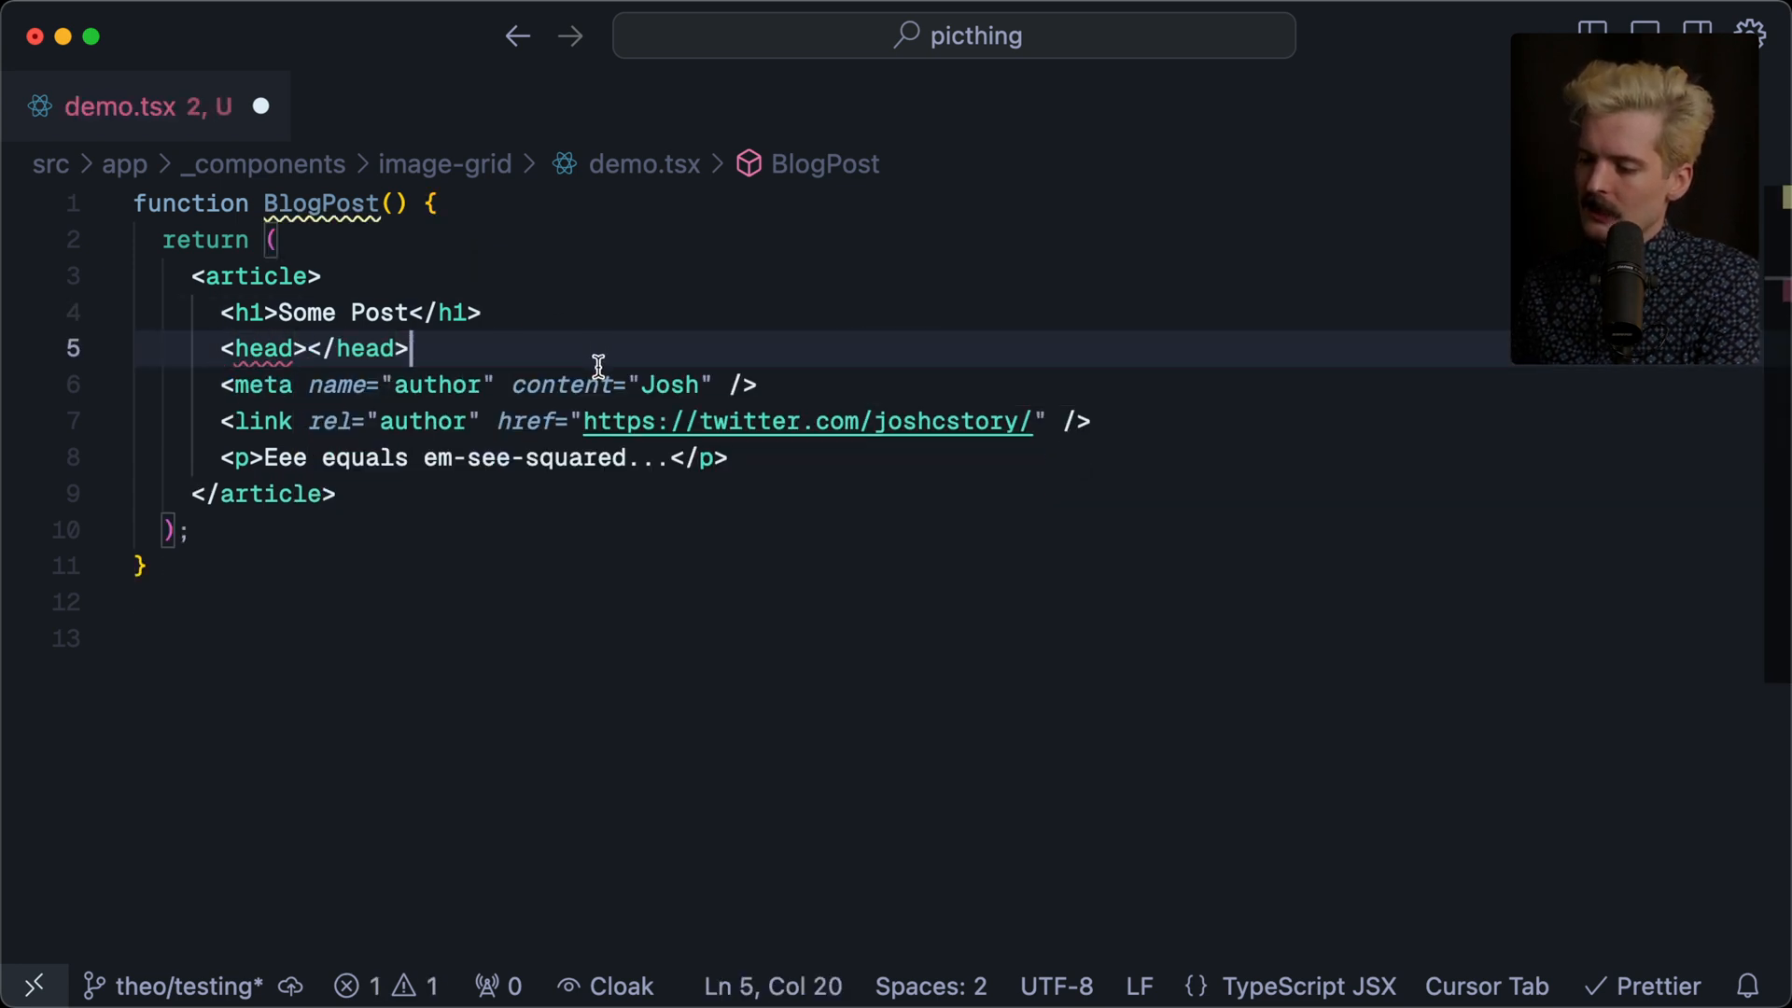
key(Tab)
click(709, 378)
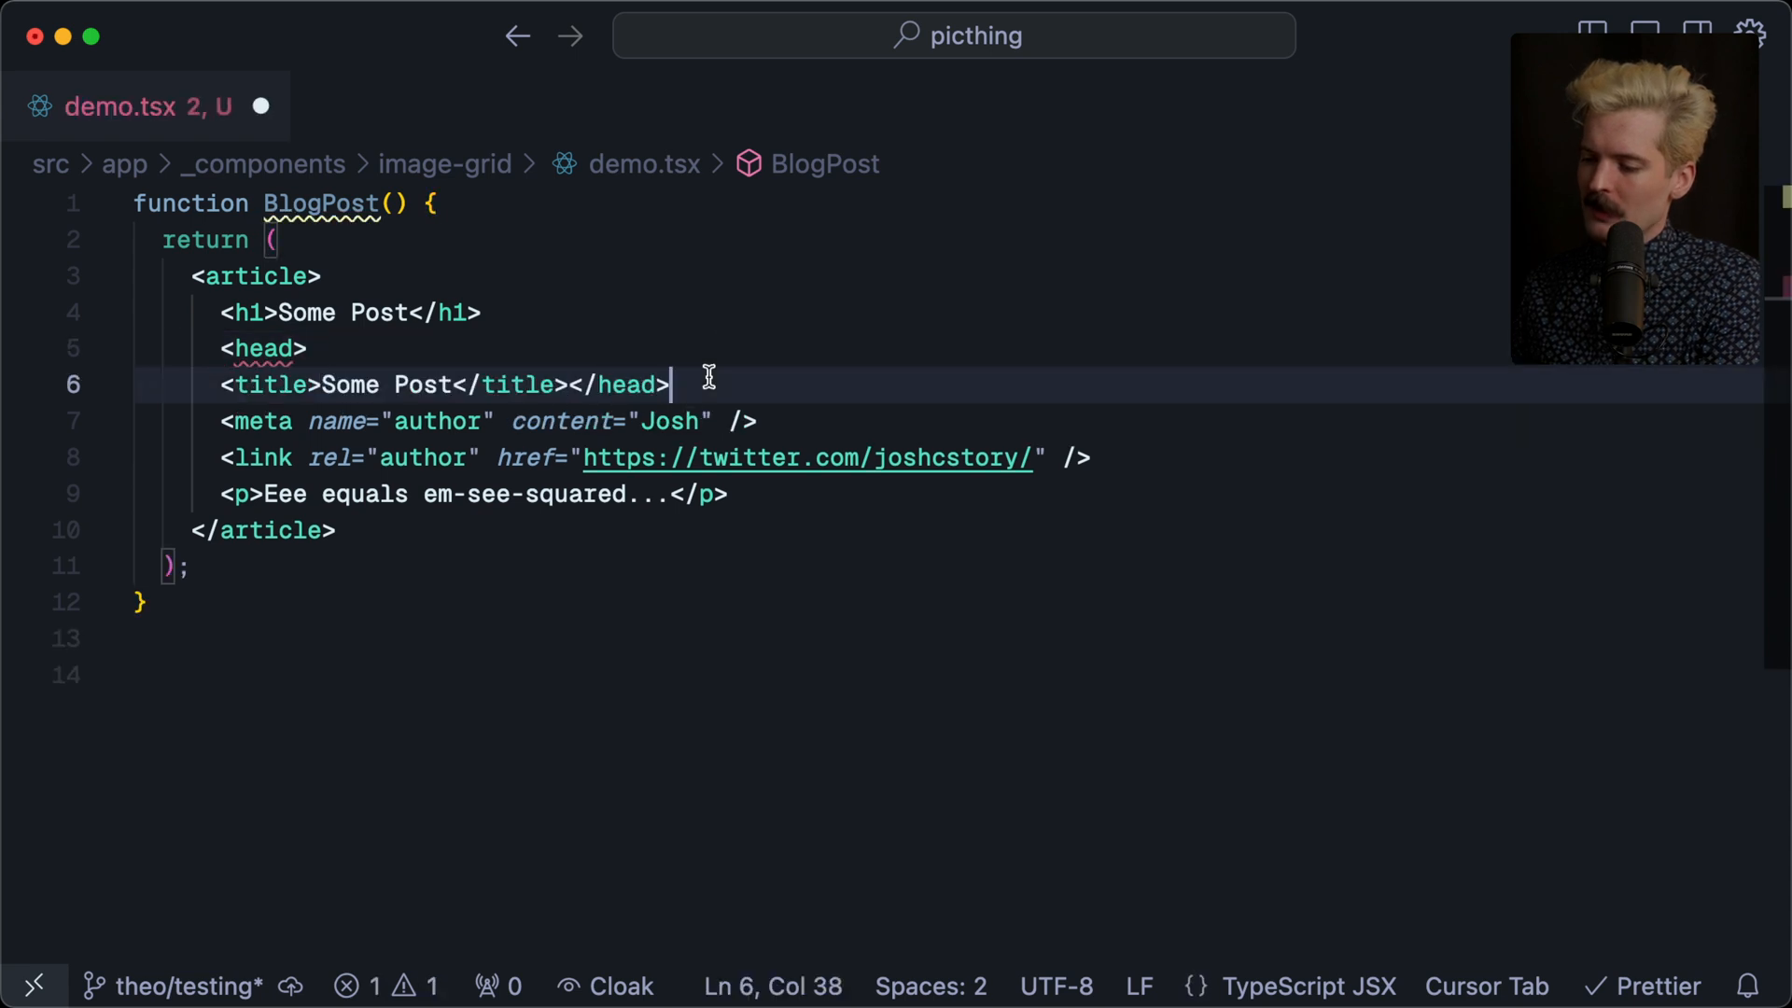
key(ctrl+s)
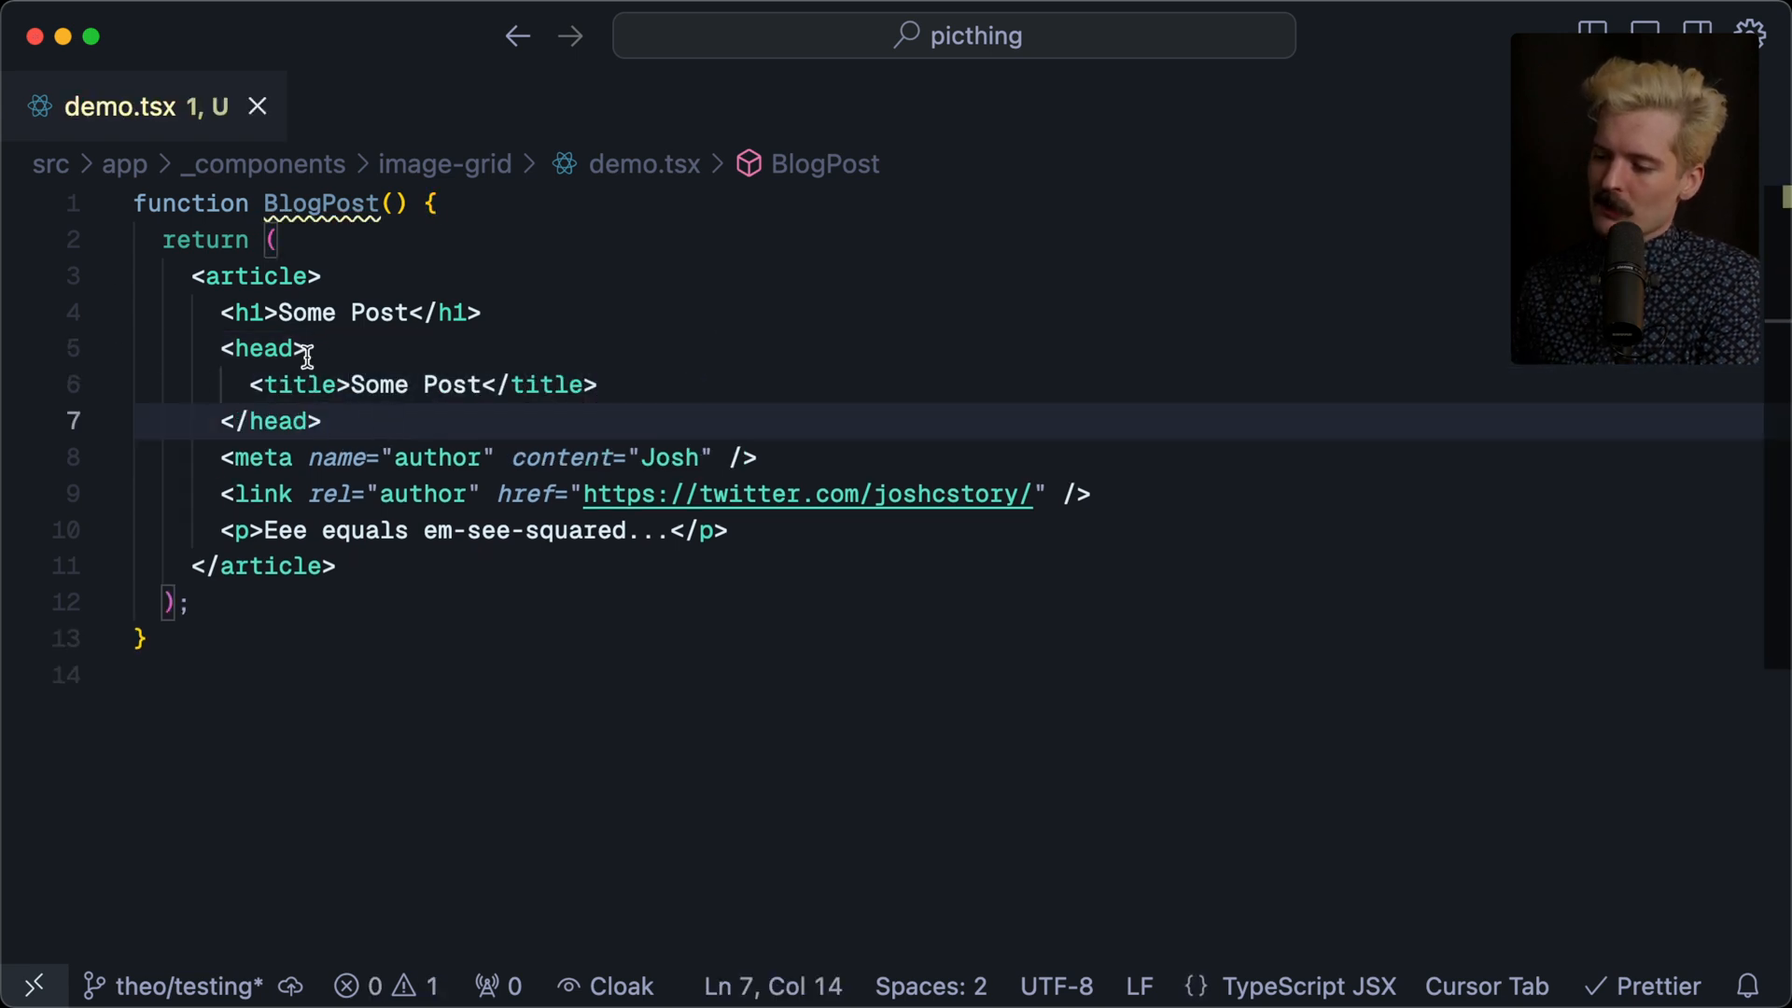
mouse_move(263, 348)
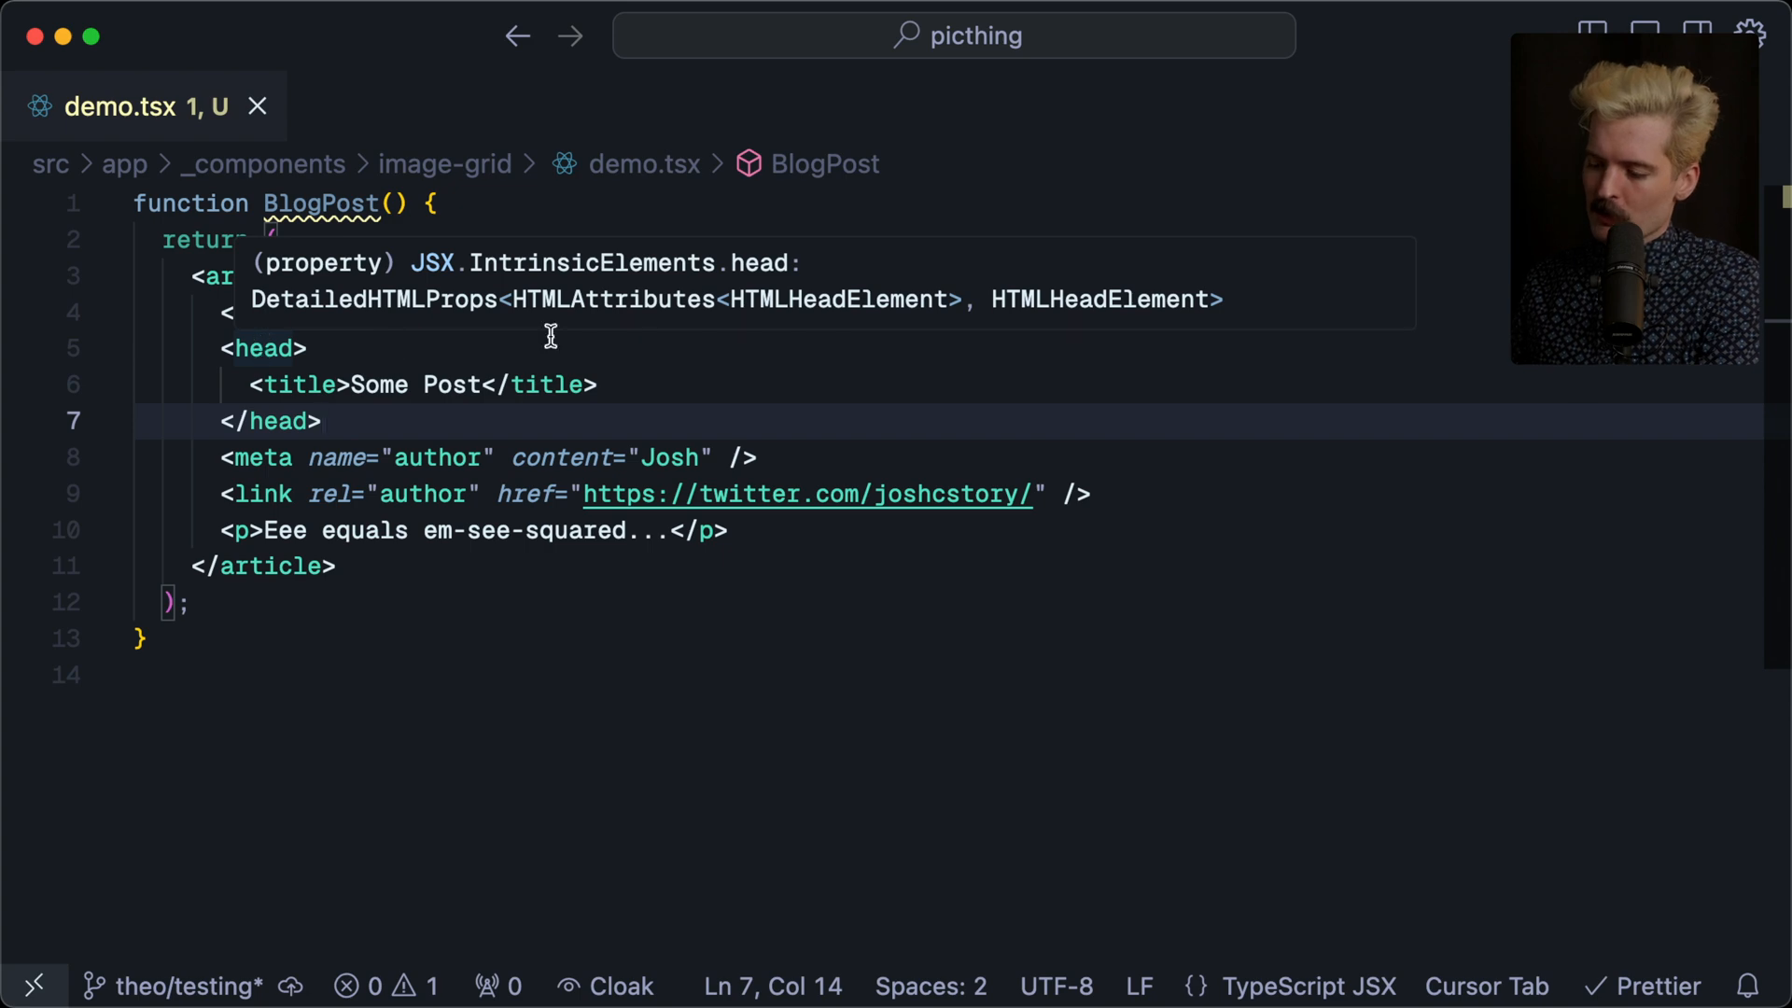
Try next/head's Head wrapper around the title, then remove the import and wrapper to restore the file
double_click(253, 347)
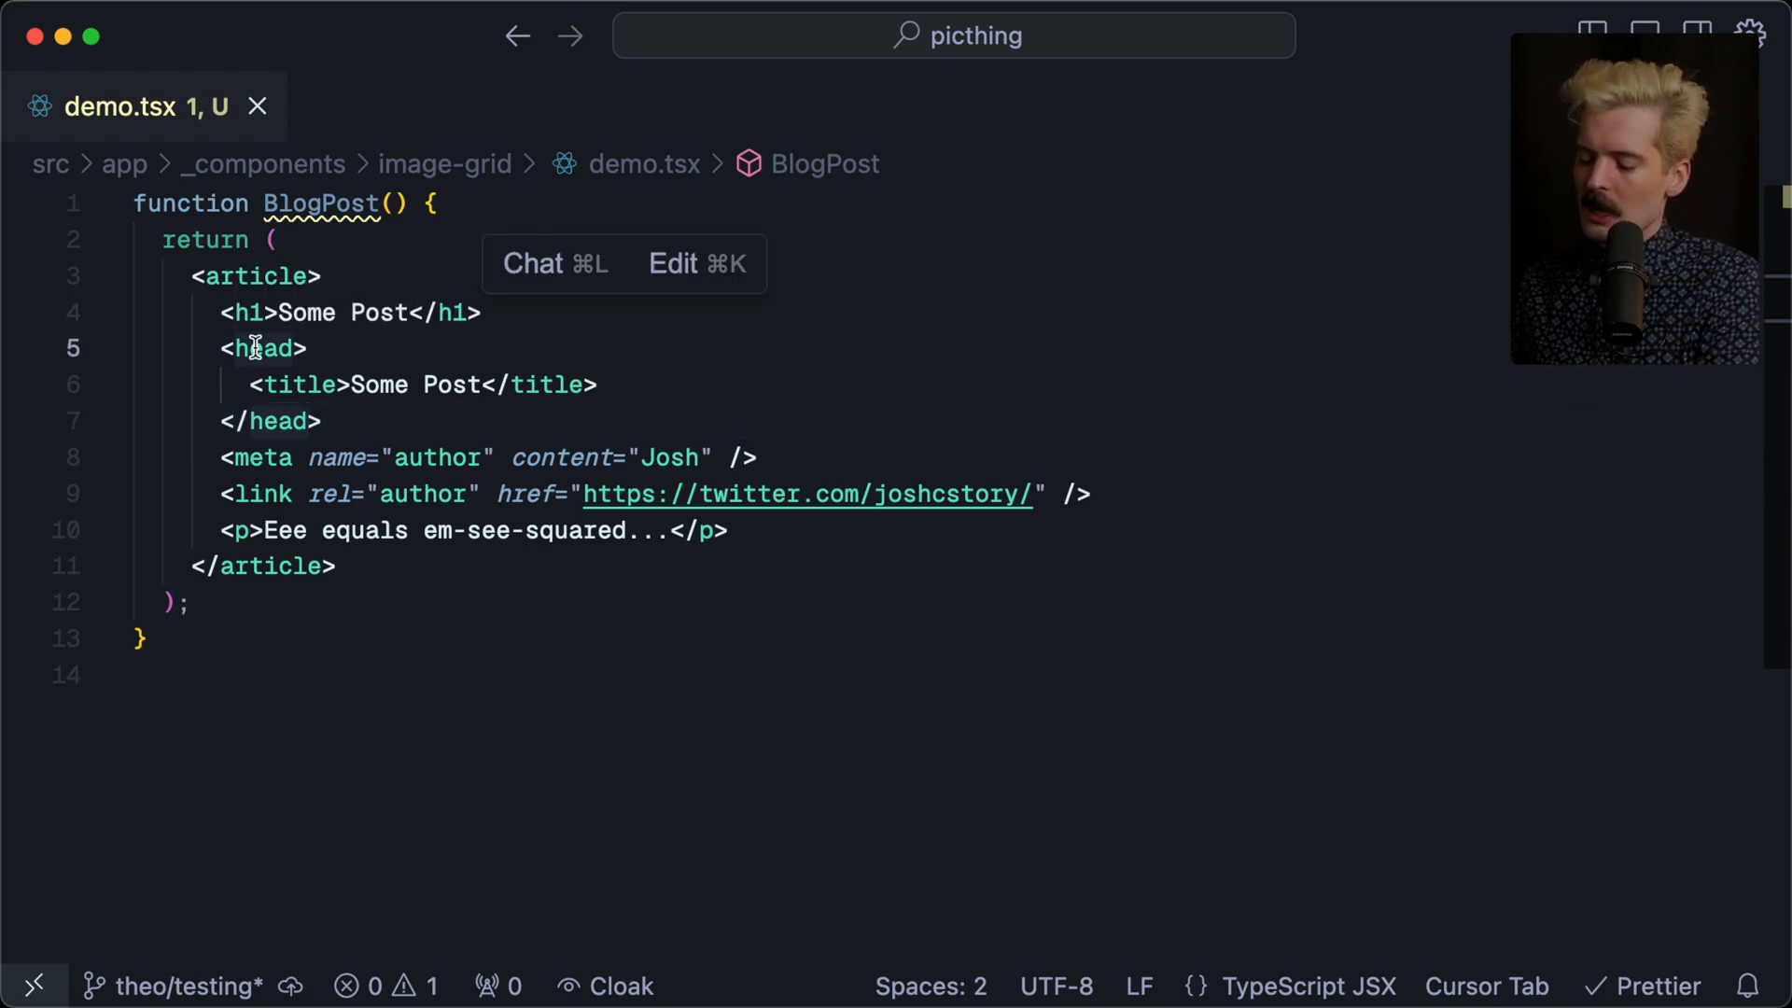
text(Head)
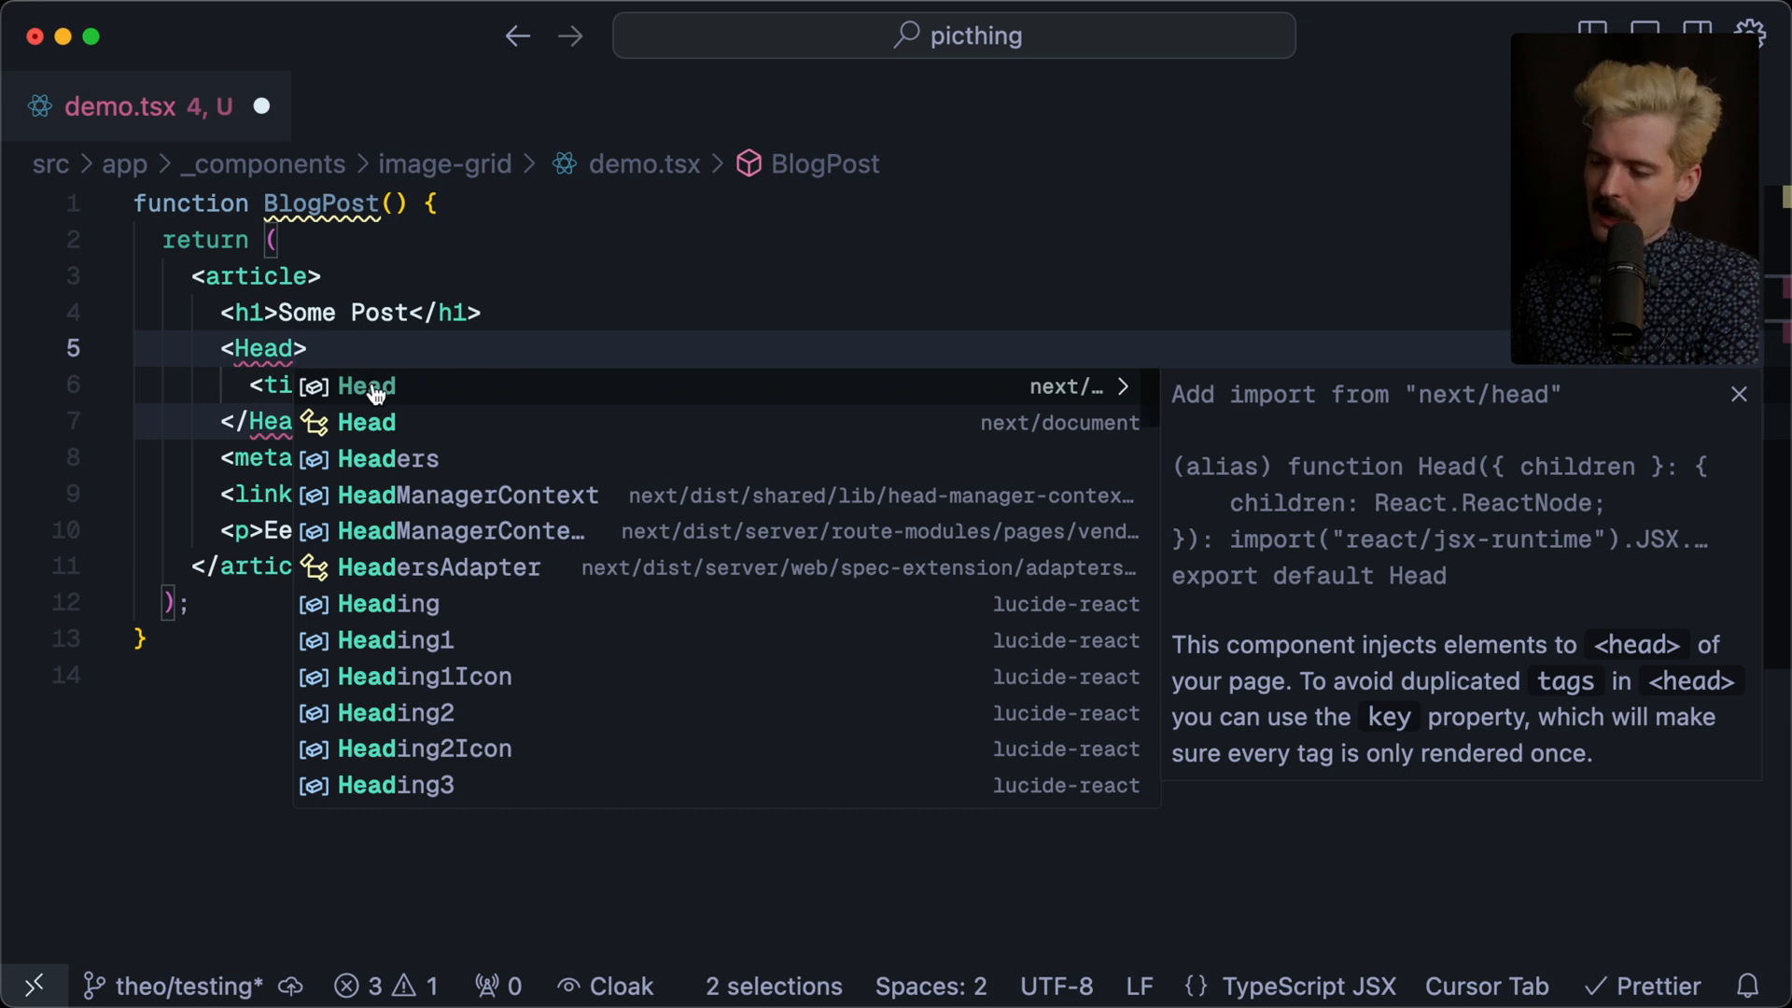
key(Return)
click(293, 204)
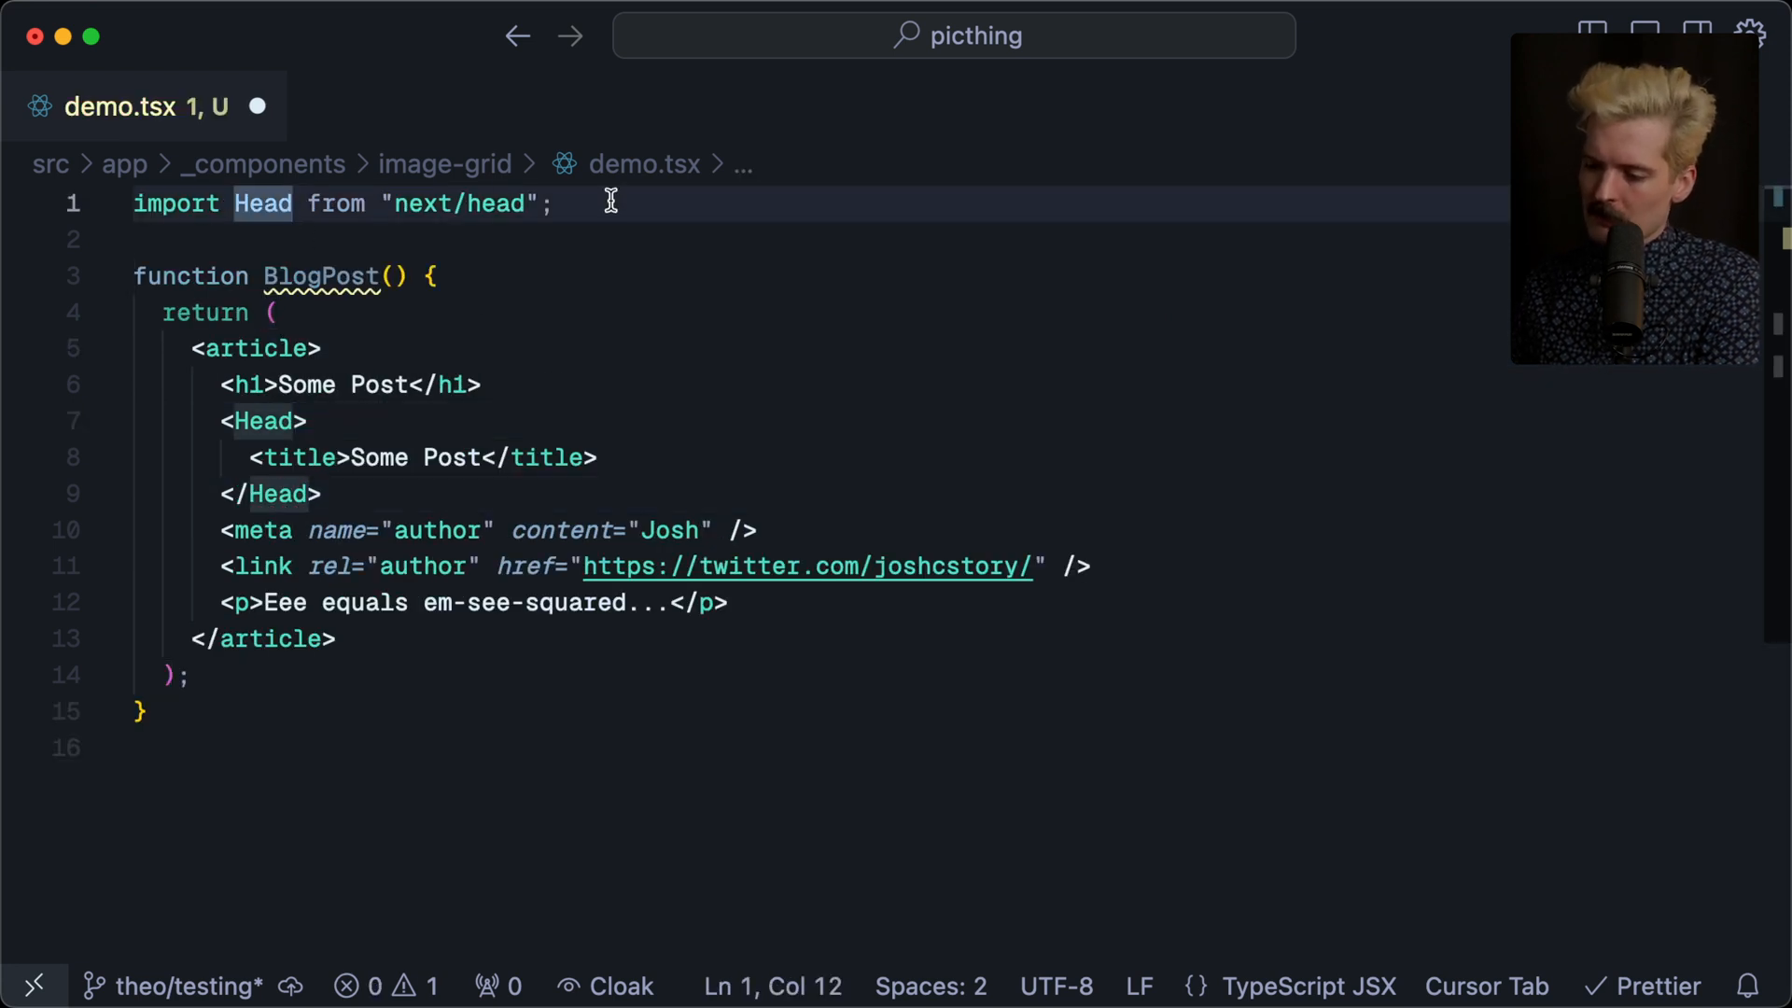
drag(242, 460, 785, 456)
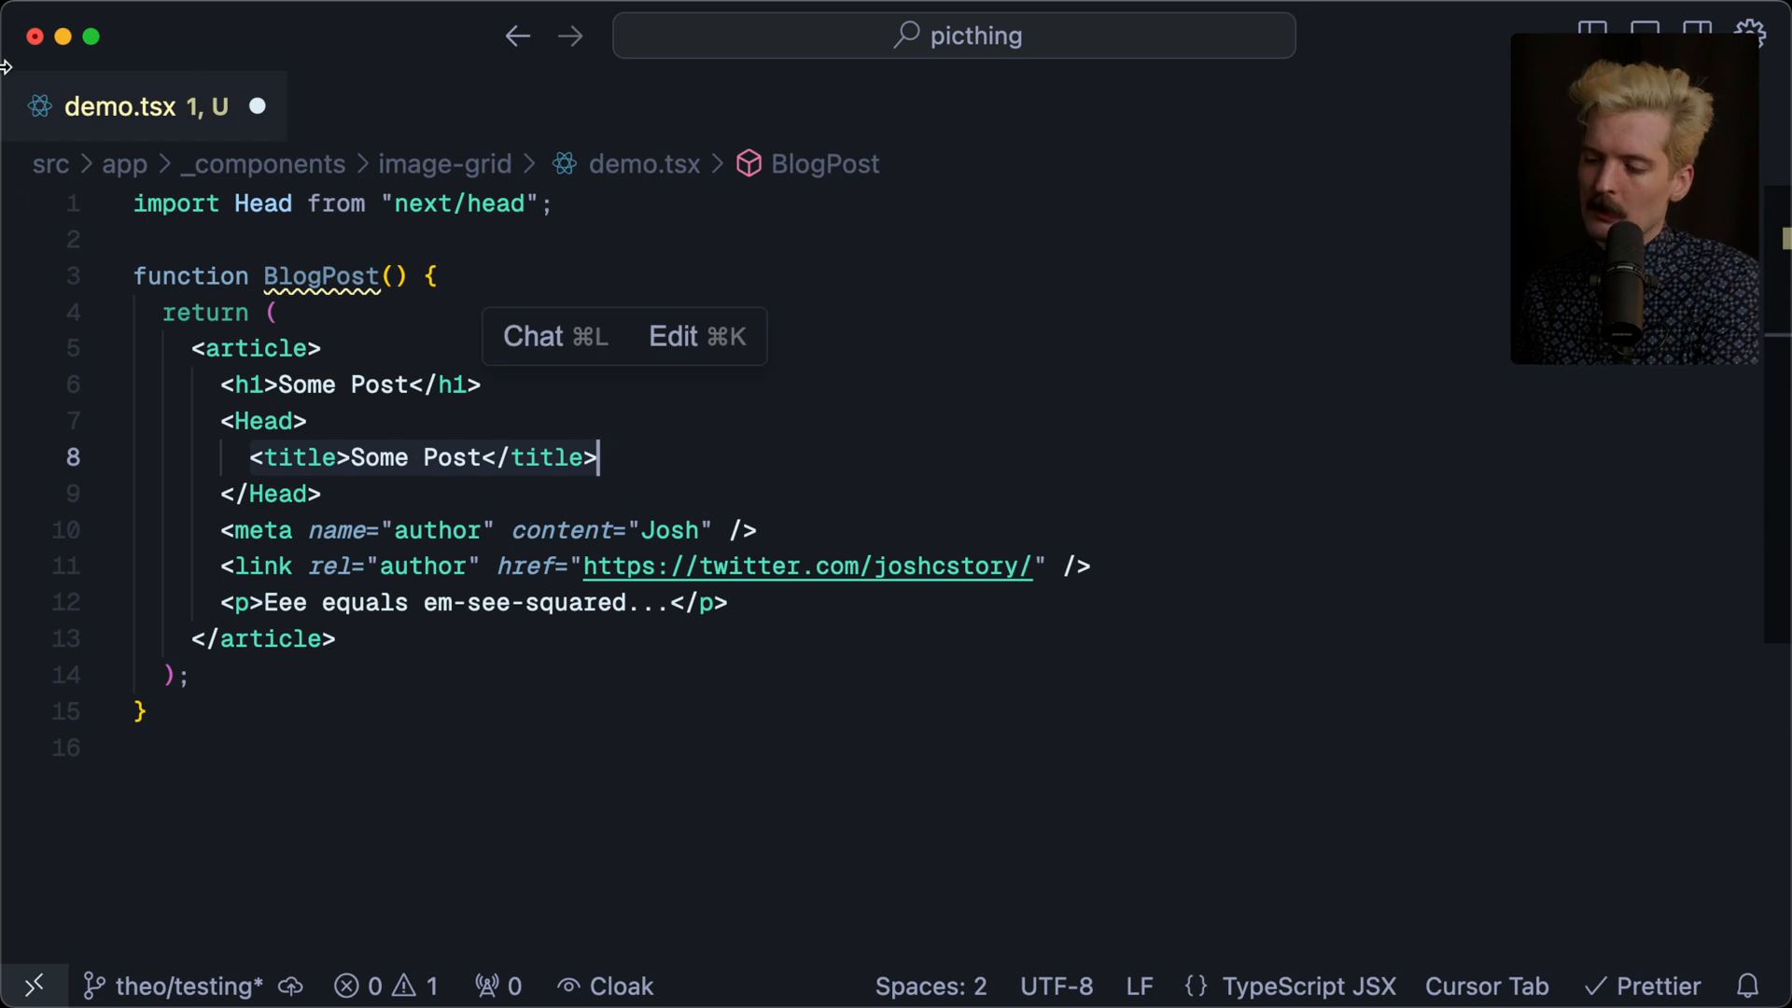
click(594, 206)
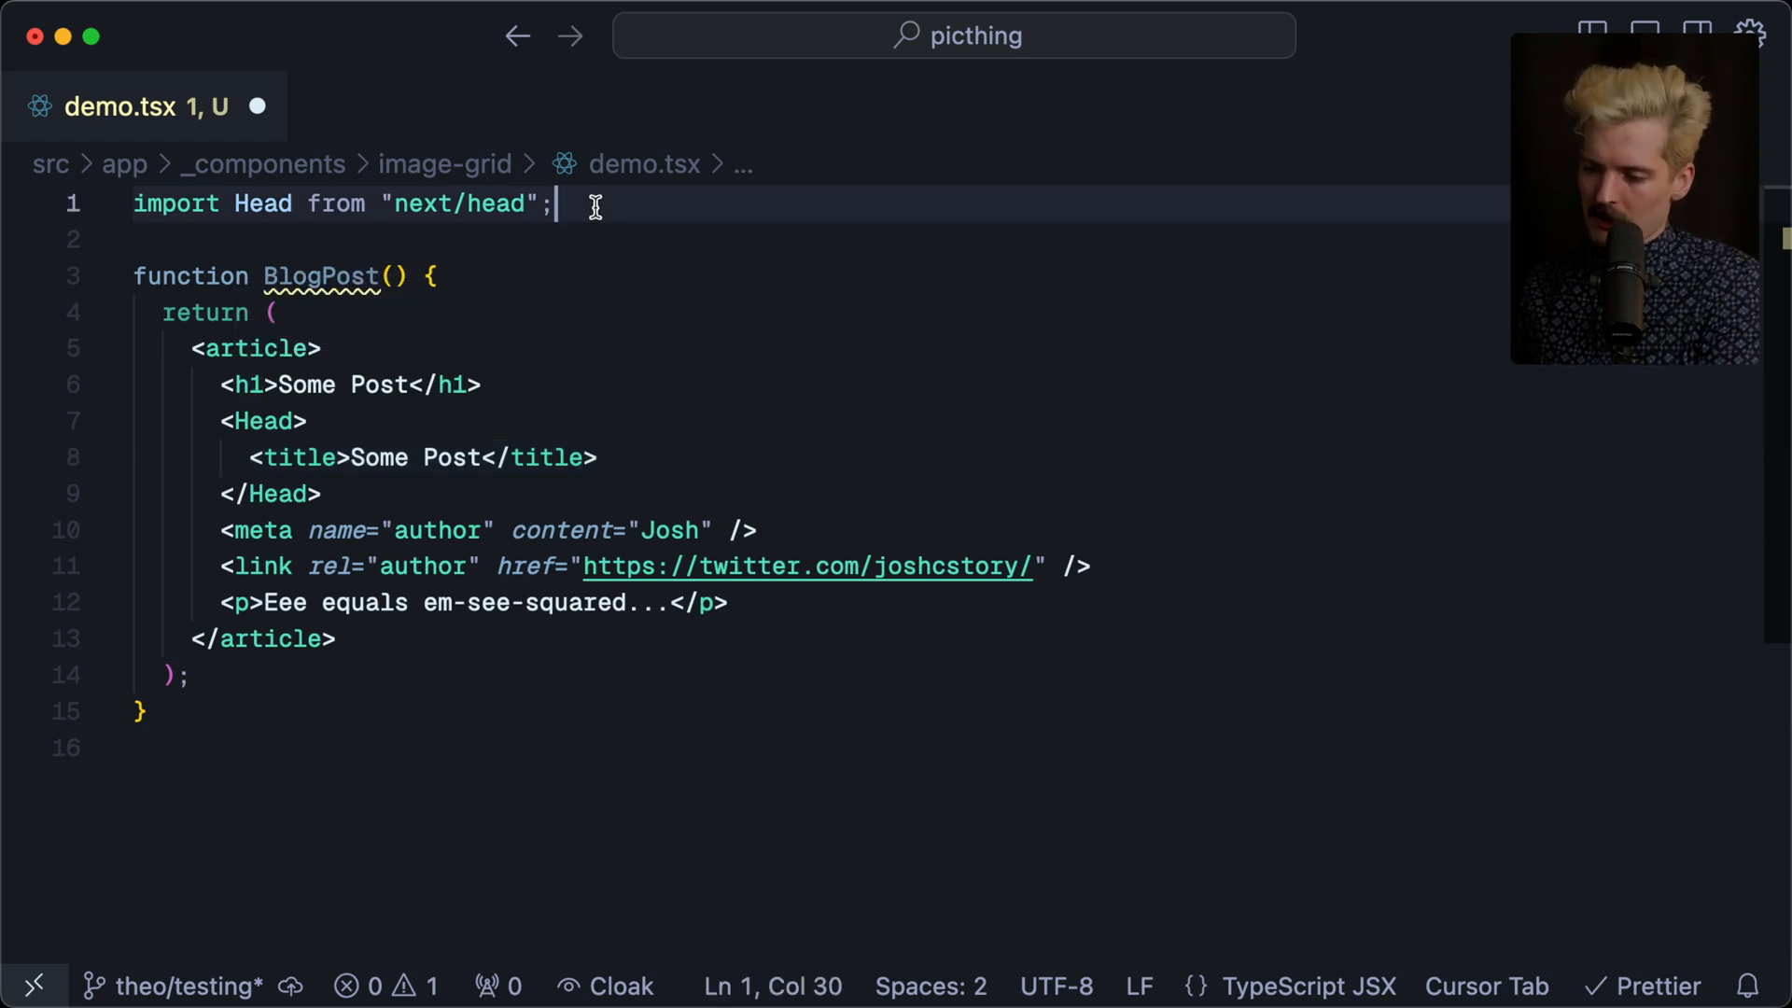
key(super+shift+k)
key(super+shift+k)
triple_click(272, 349)
key(BackSpace)
triple_click(336, 385)
key(BackSpace)
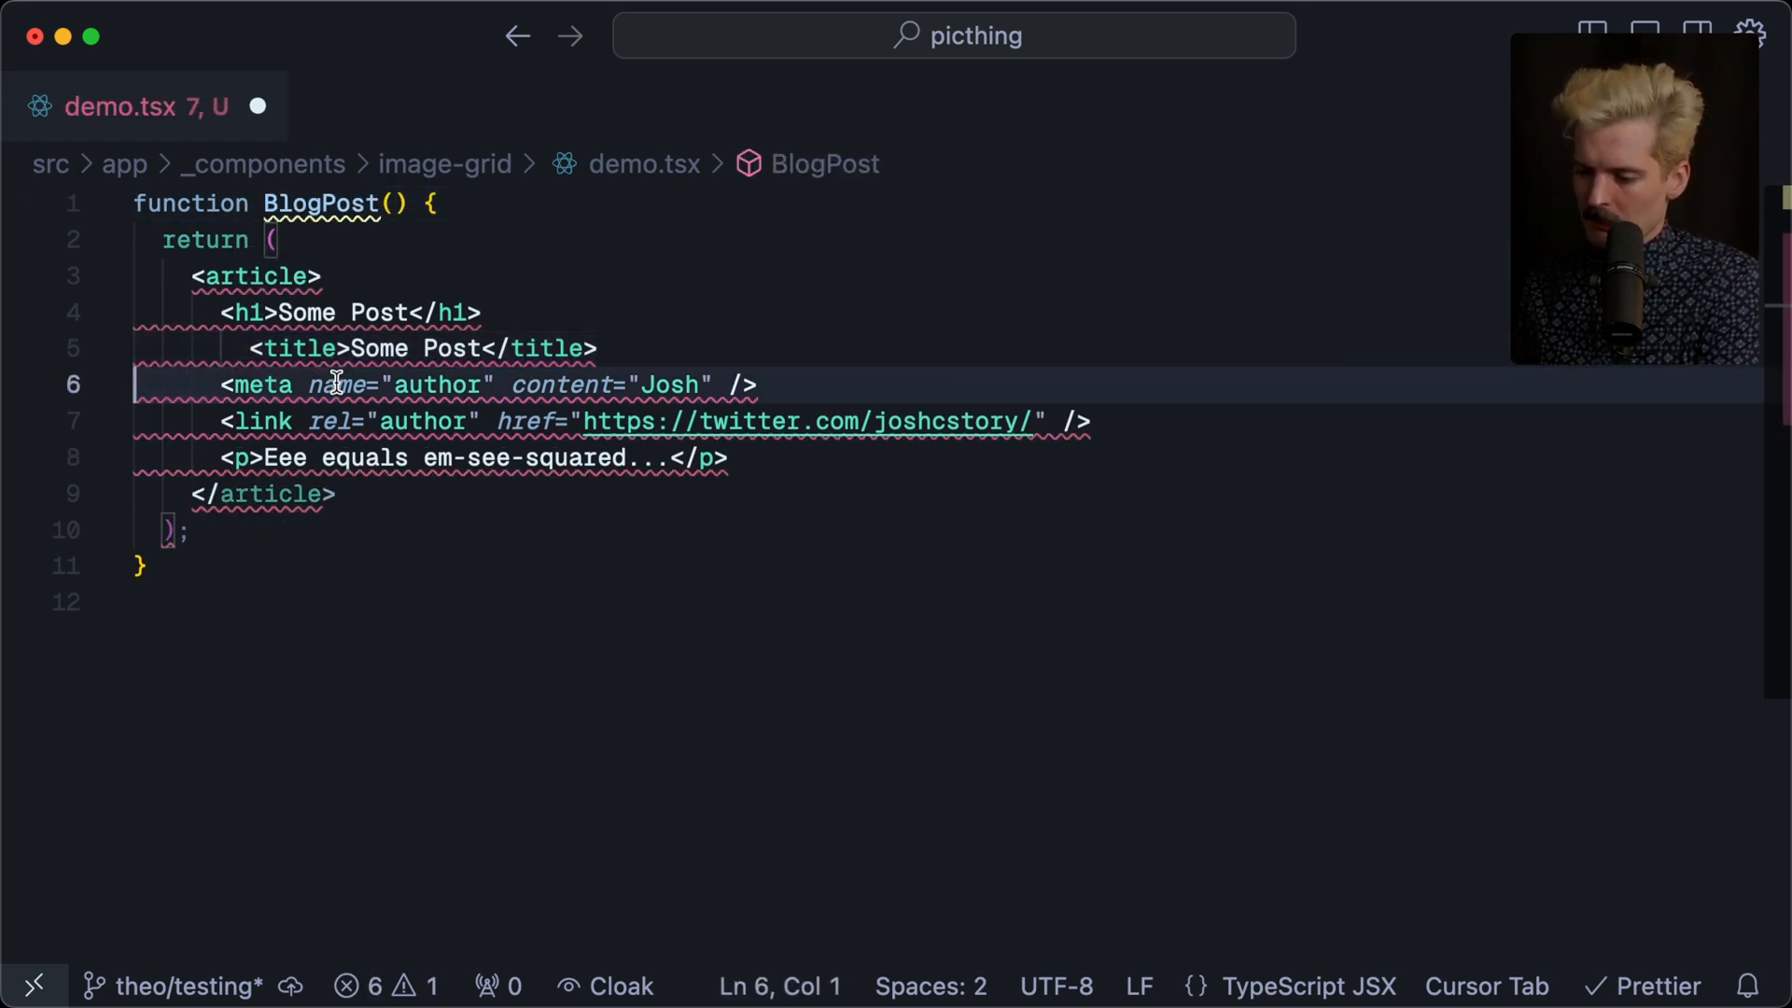
key(super+s)
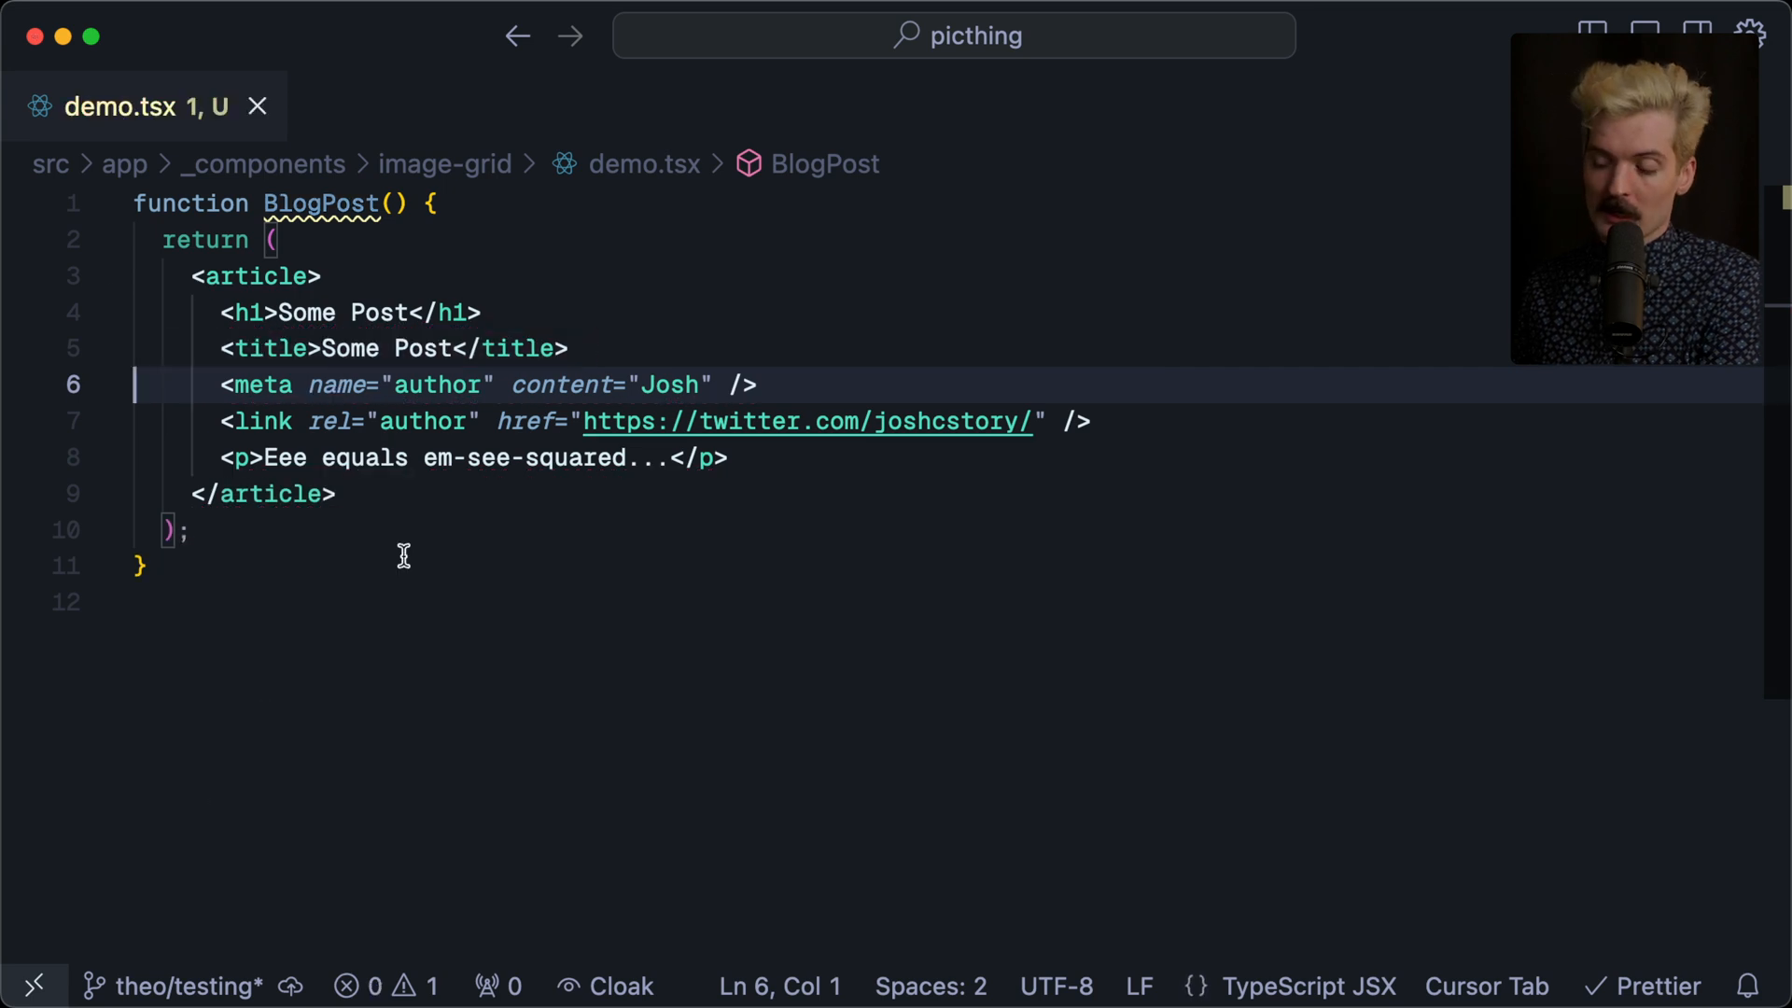
Highlight the title, meta and link lines and the docs phrase 'React does not render the <head>'
drag(616, 336, 599, 302)
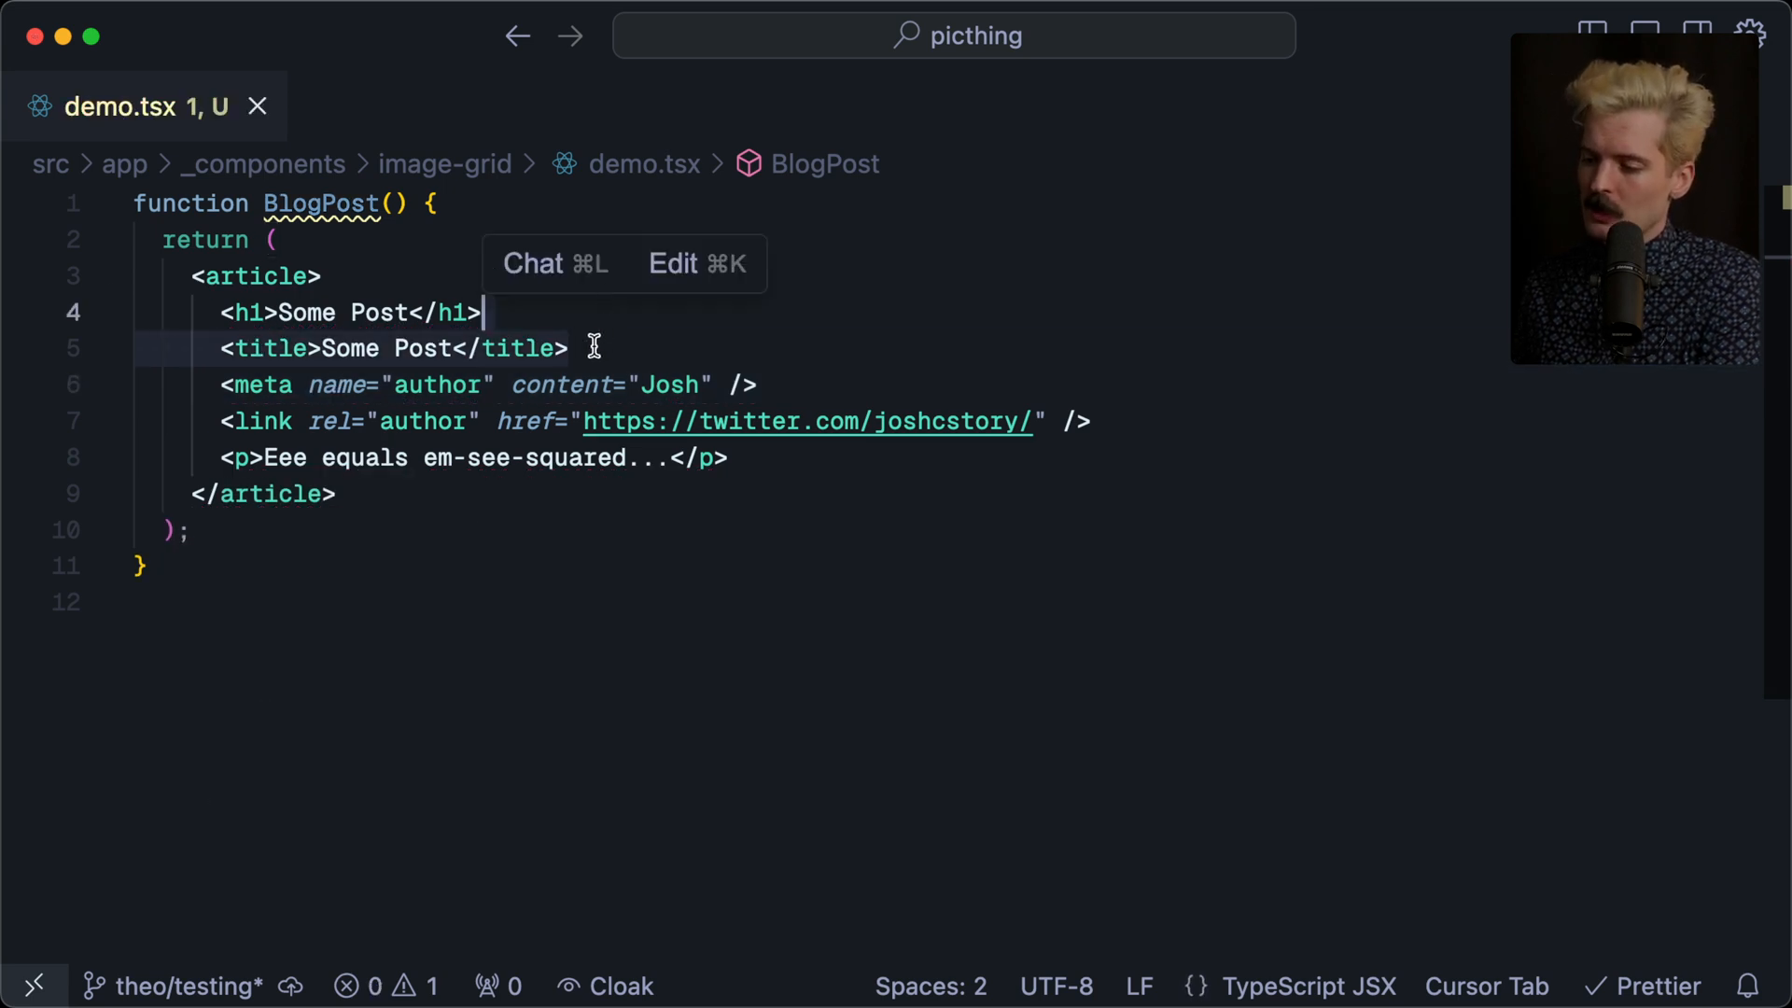
click(608, 336)
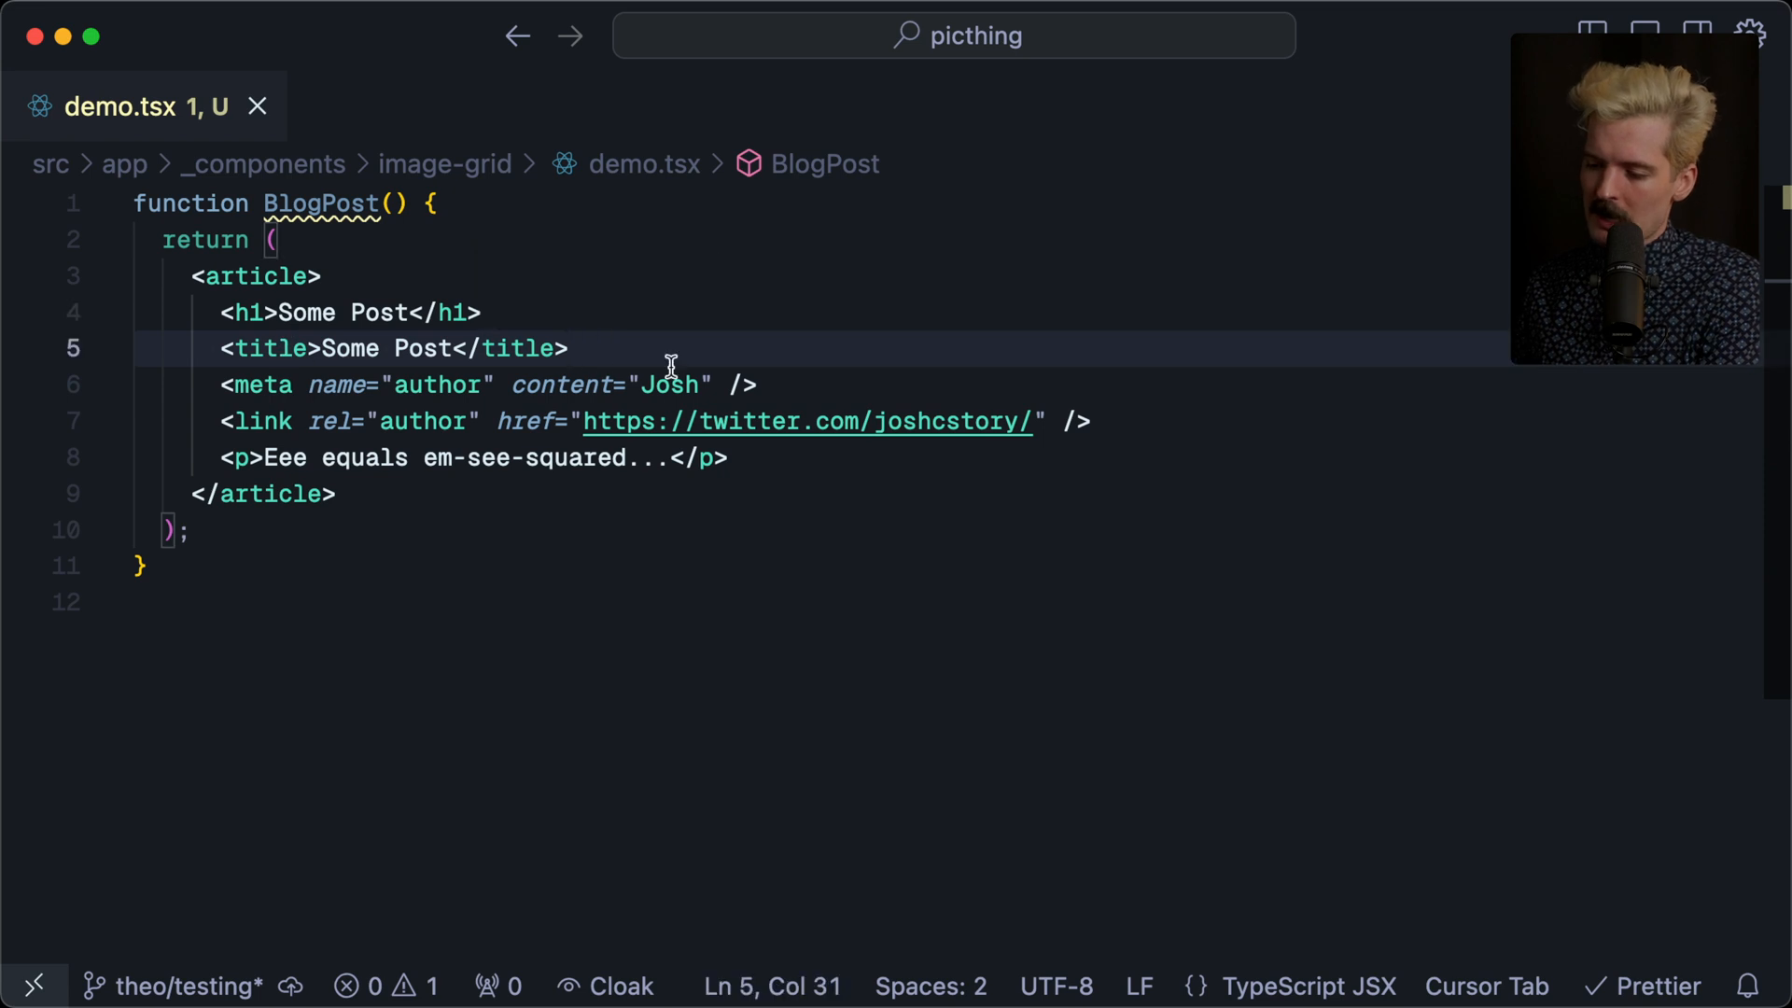
drag(1106, 421, 1125, 320)
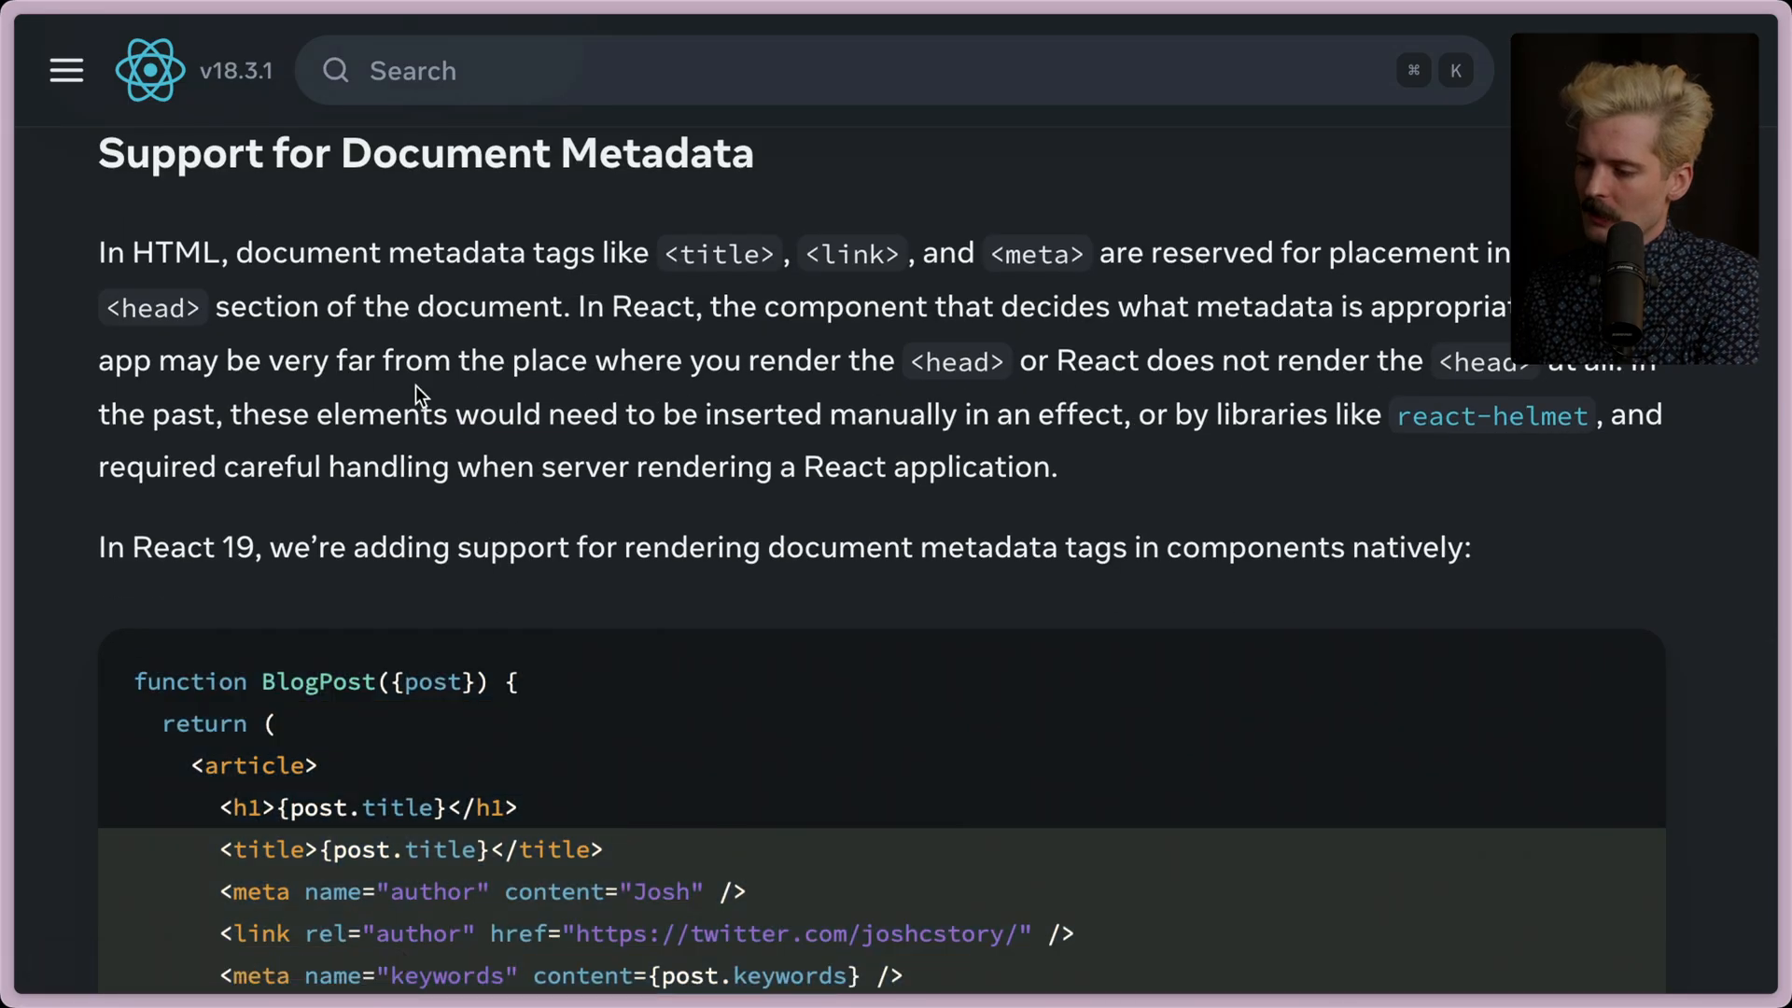
scroll(416, 386, up, 1)
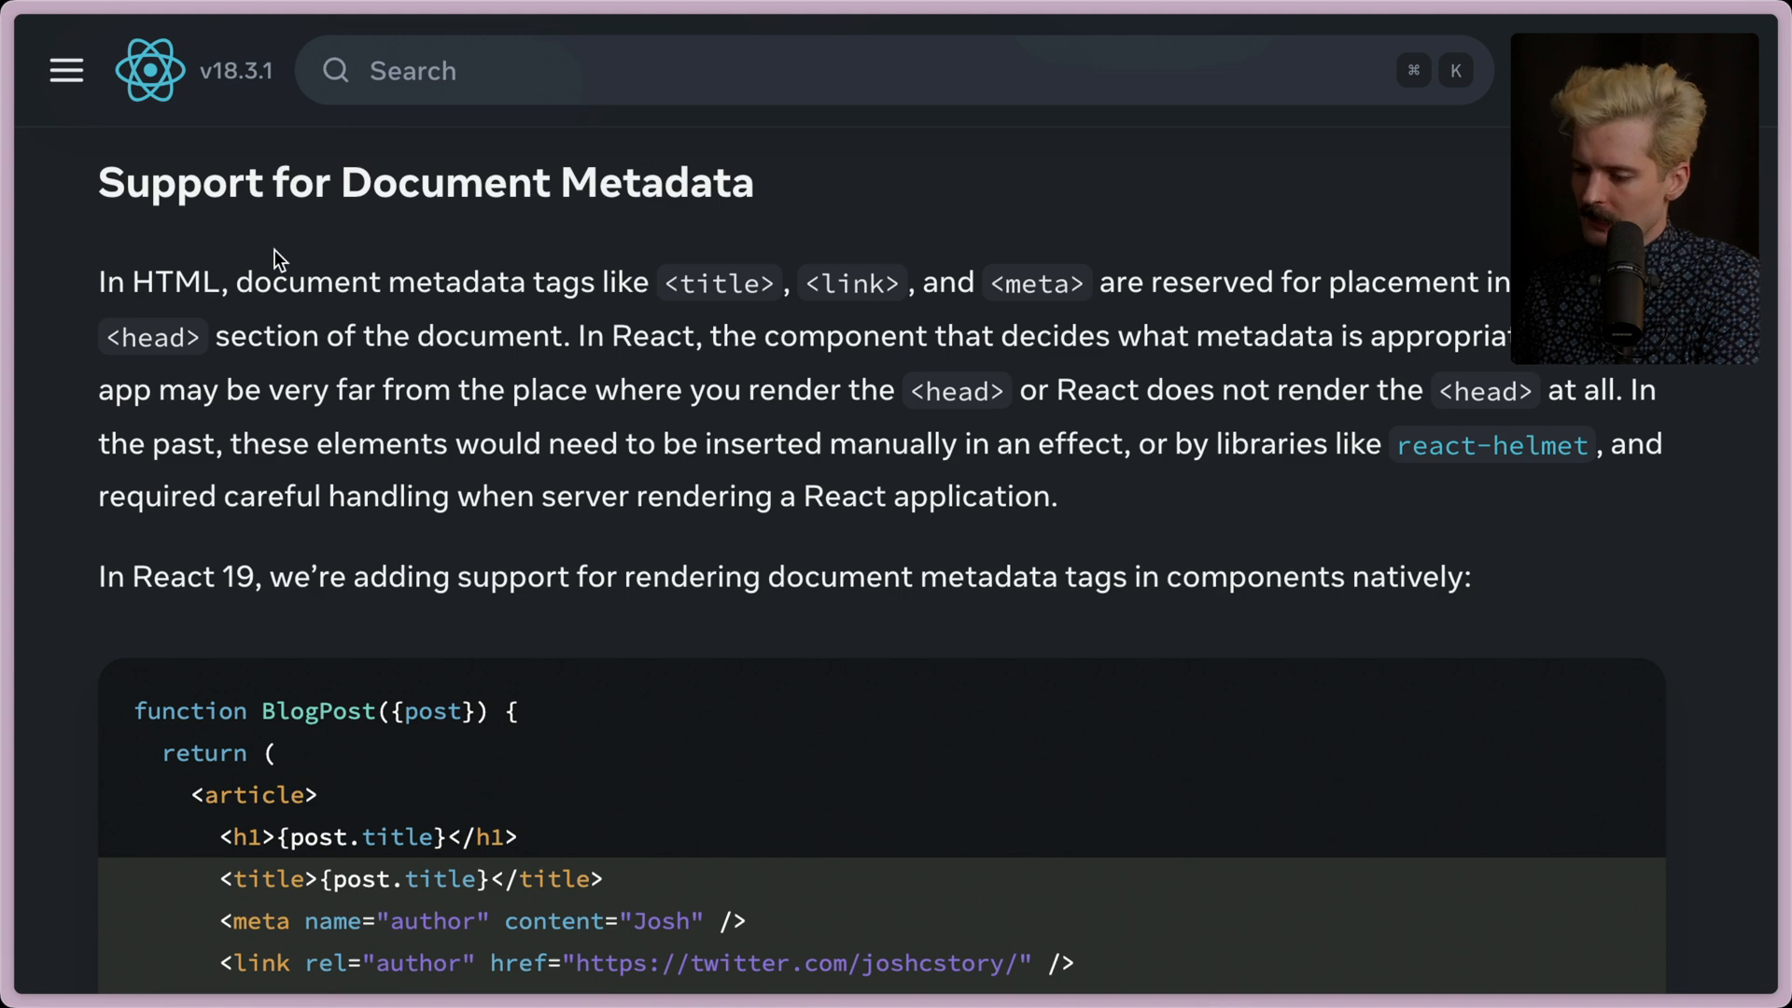
scroll(185, 290, up, 2)
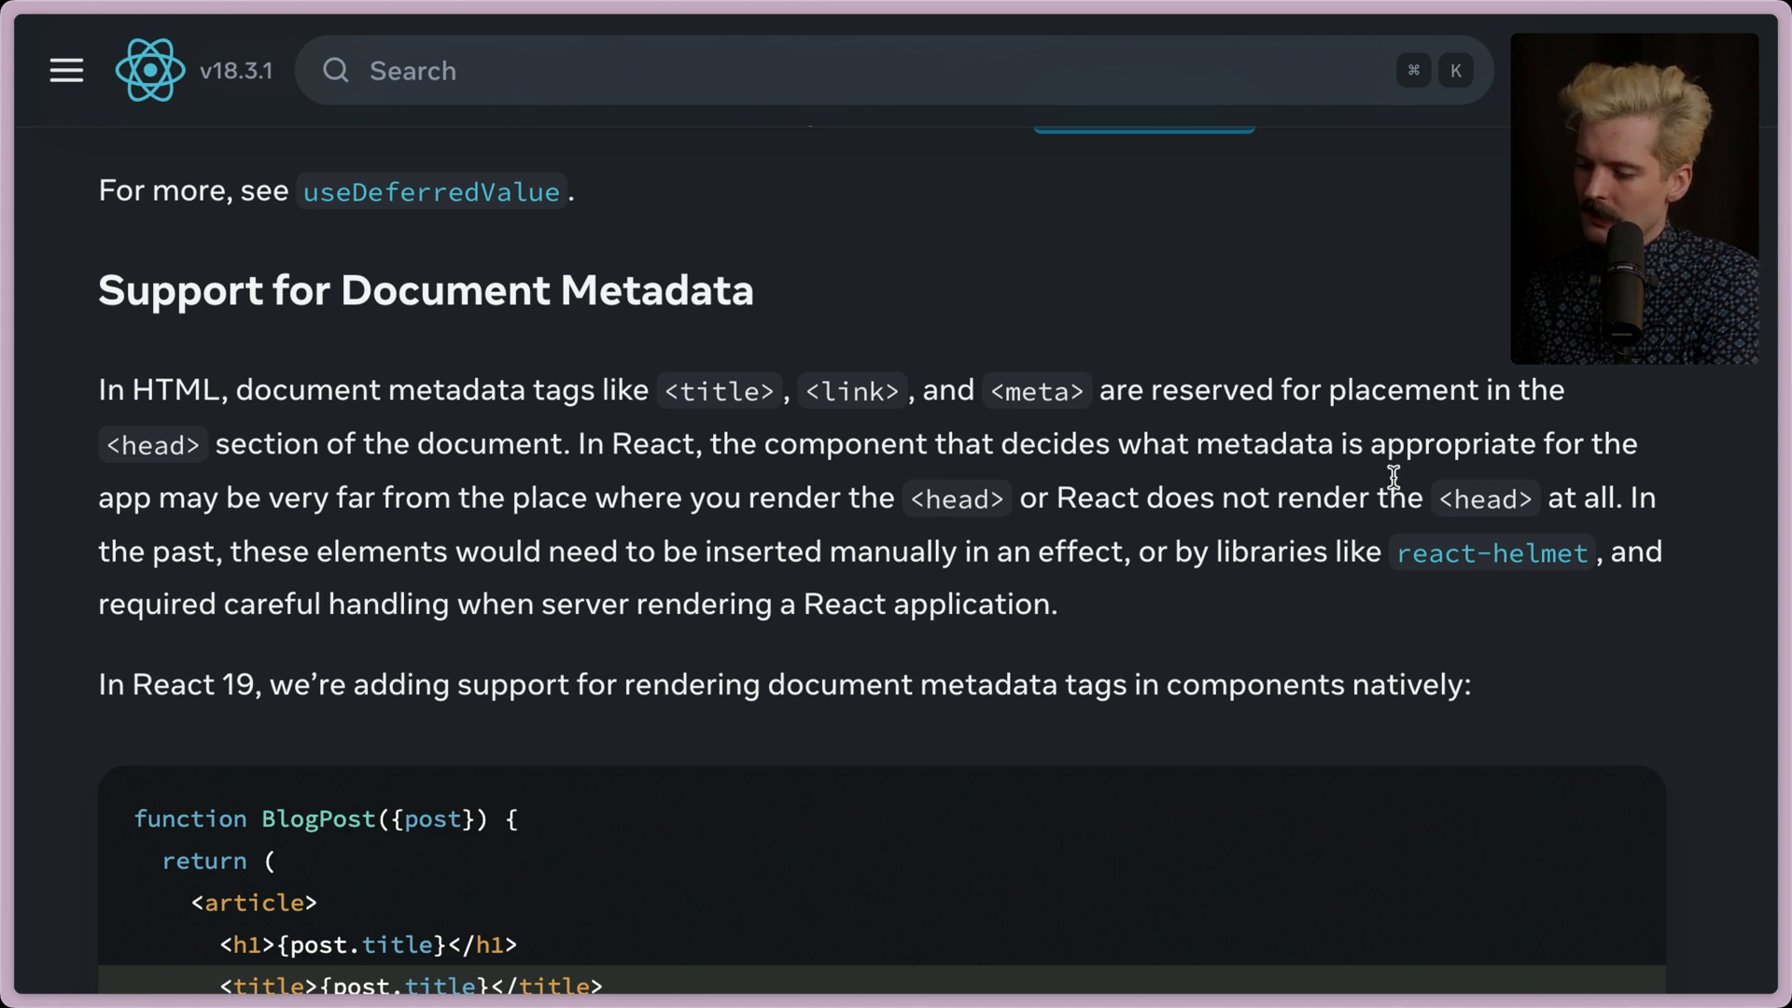
drag(1060, 499, 1537, 499)
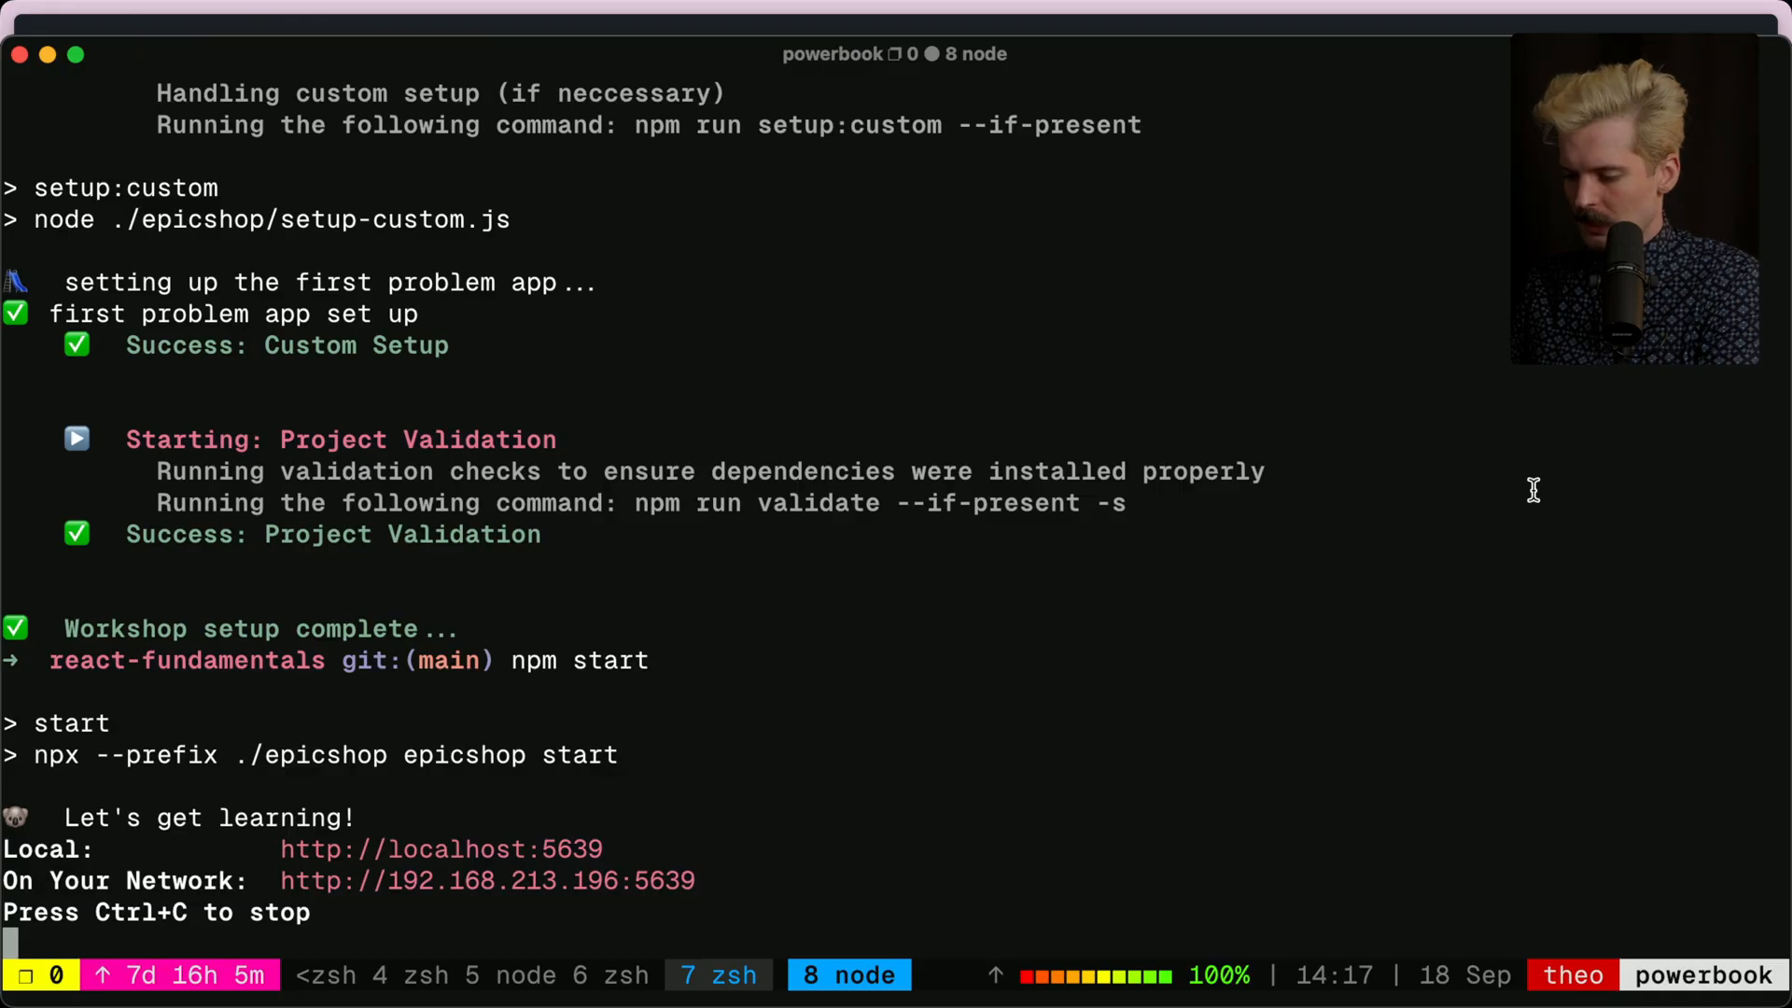
Stop the running react-fundamentals workshop server with Ctrl+C
key(ctrl+c)
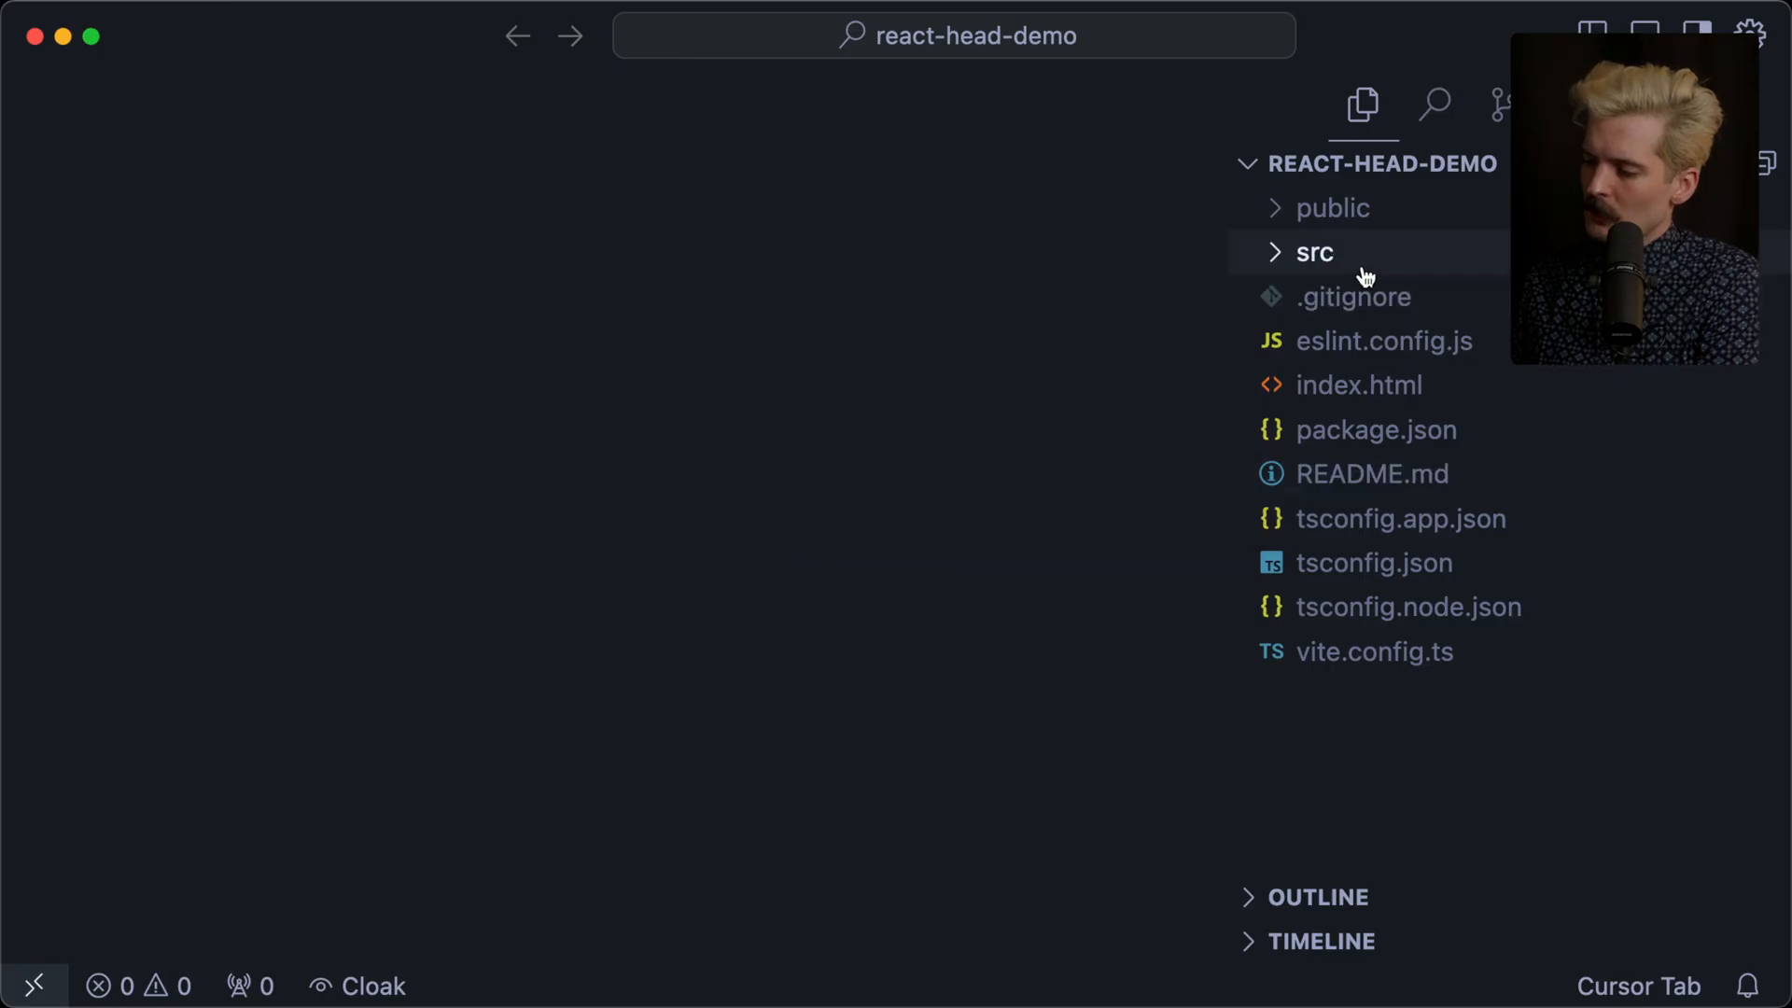
Browse the react-head-demo src and public folders and bring up index.html in the editor
click(1359, 263)
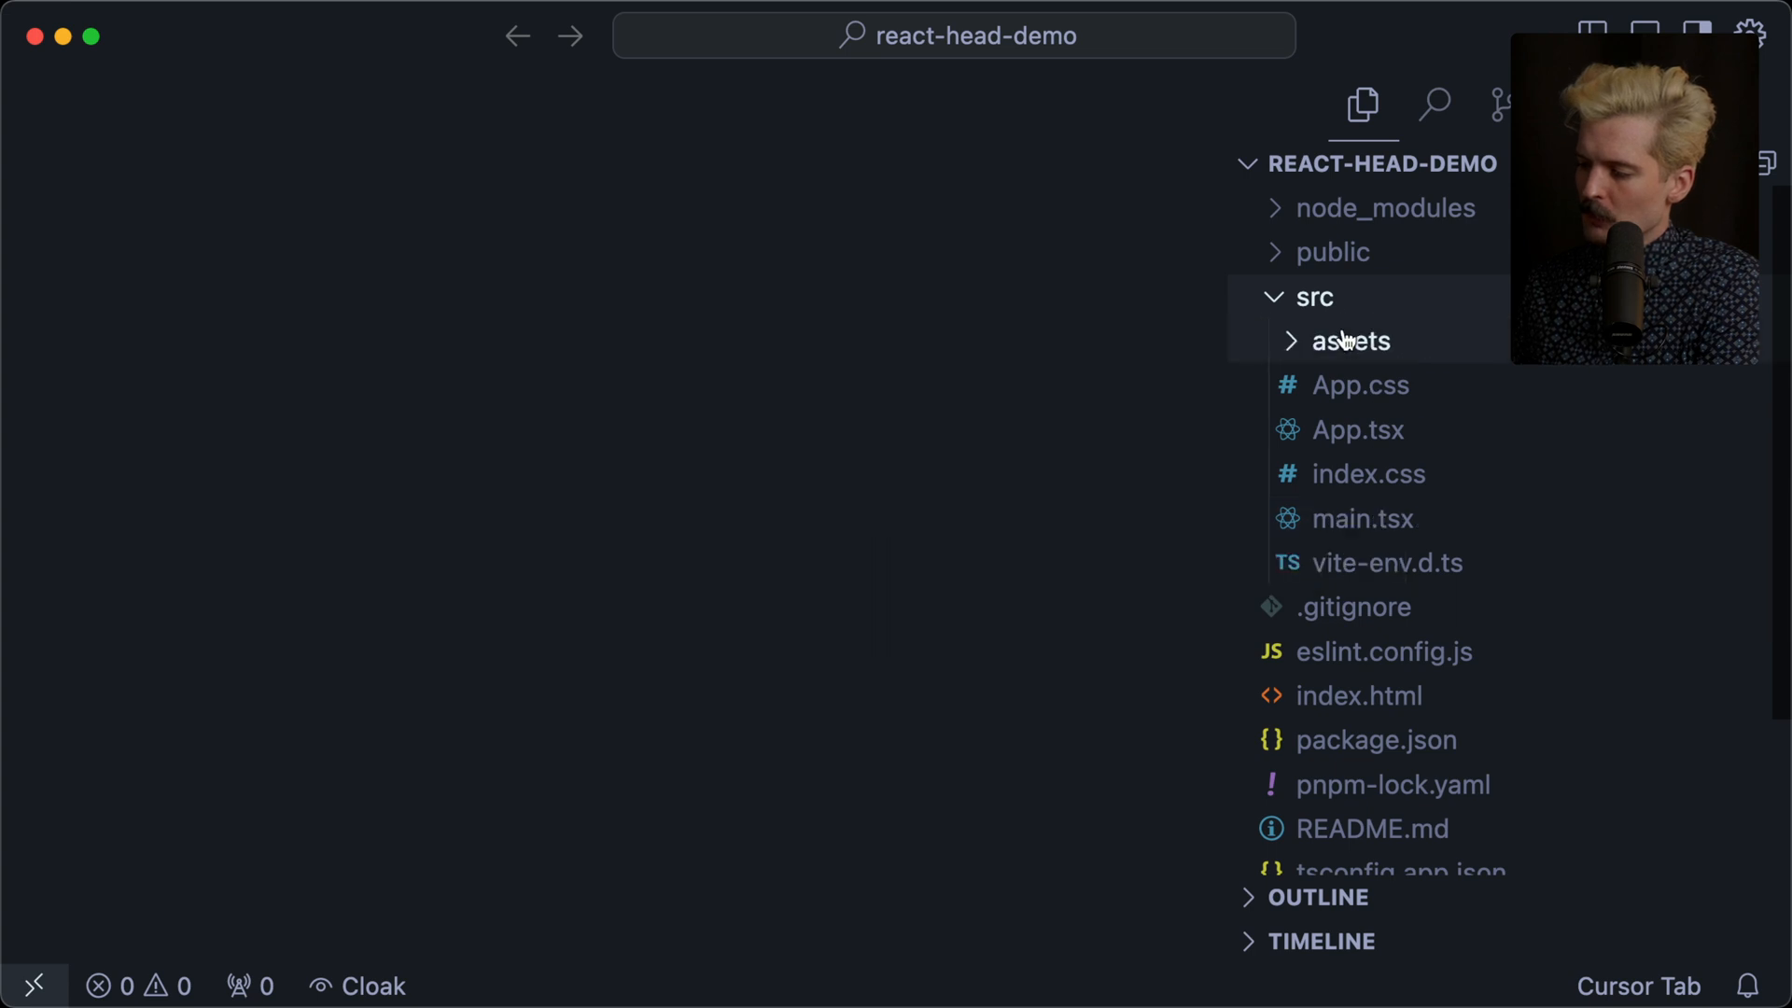
click(1342, 341)
click(1357, 298)
click(1359, 255)
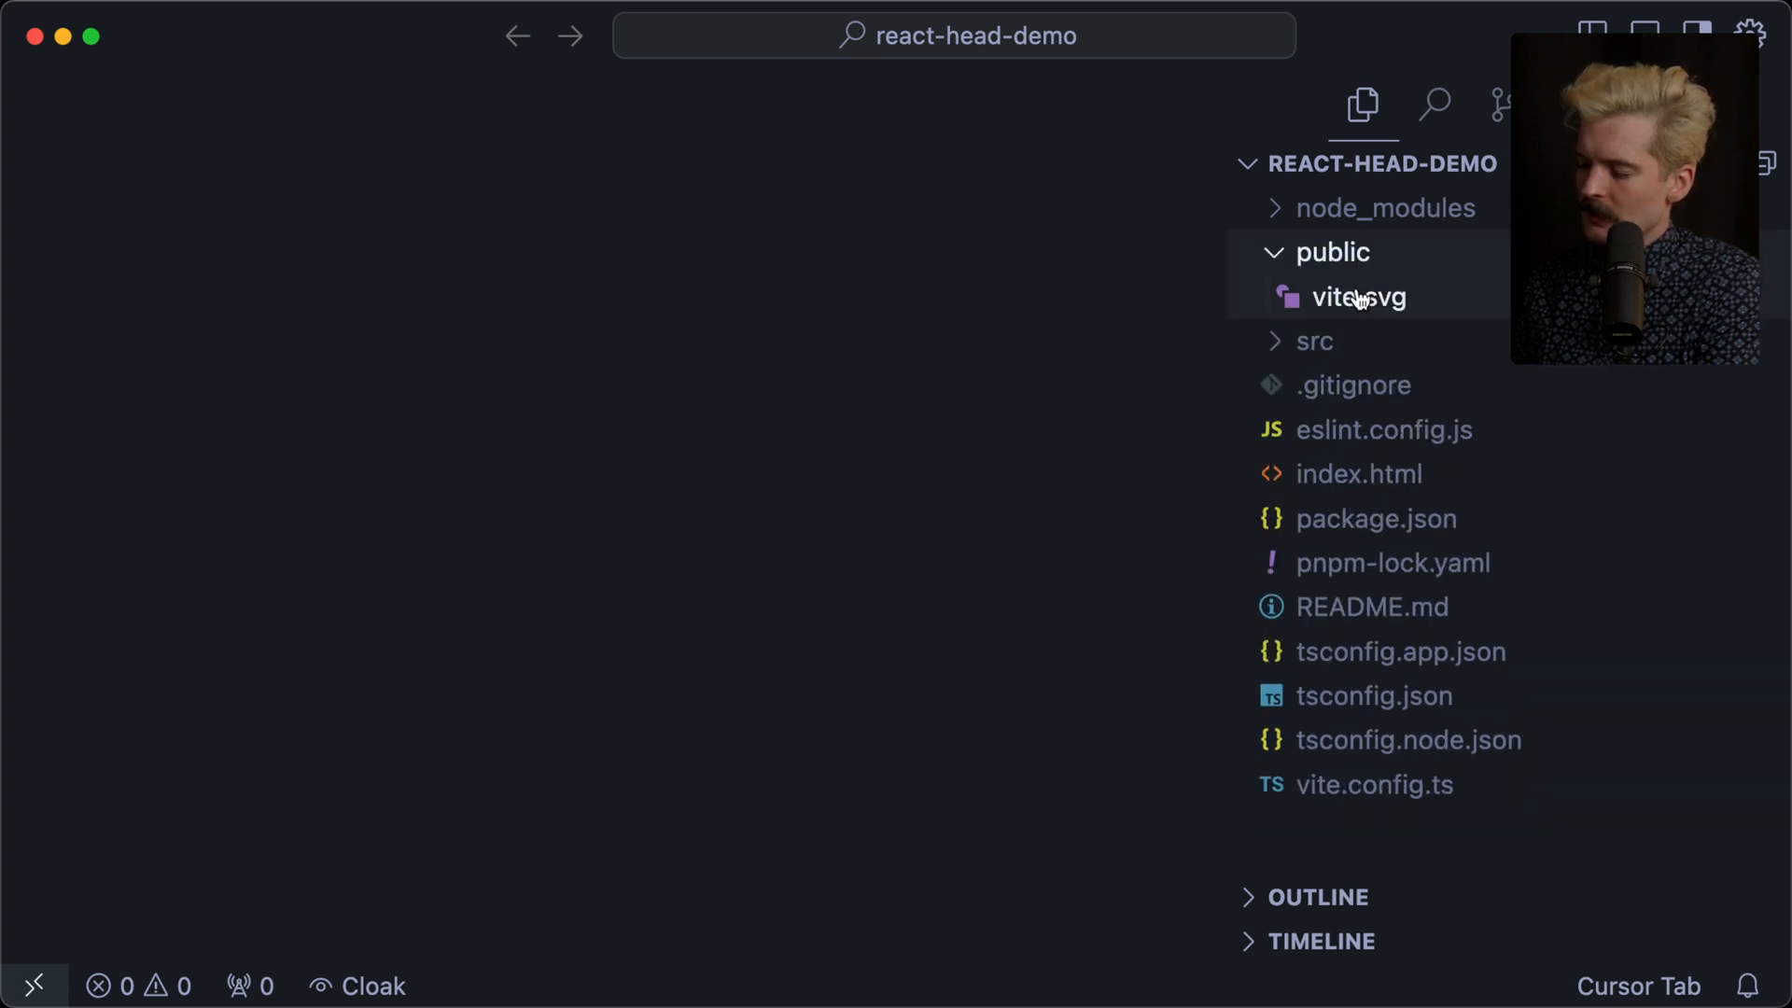
click(1340, 253)
click(1355, 431)
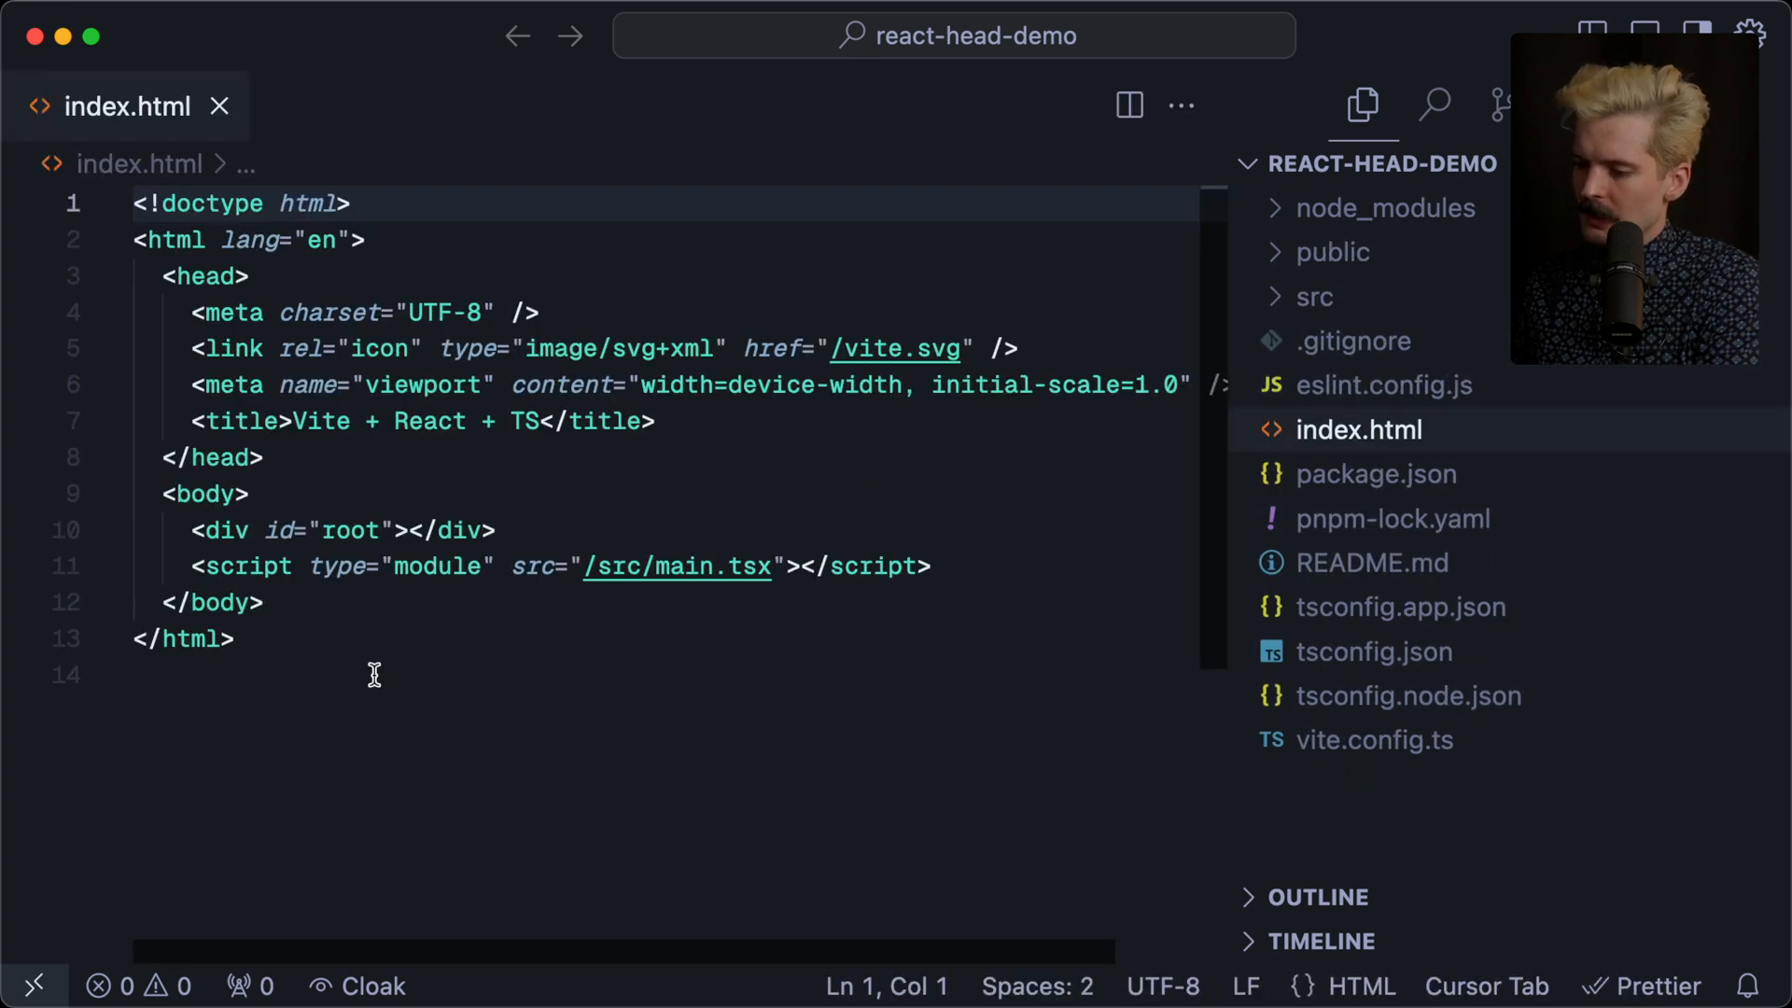
Highlight index.html's head block, root div and main.tsx script tag for comparison
drag(267, 458, 58, 282)
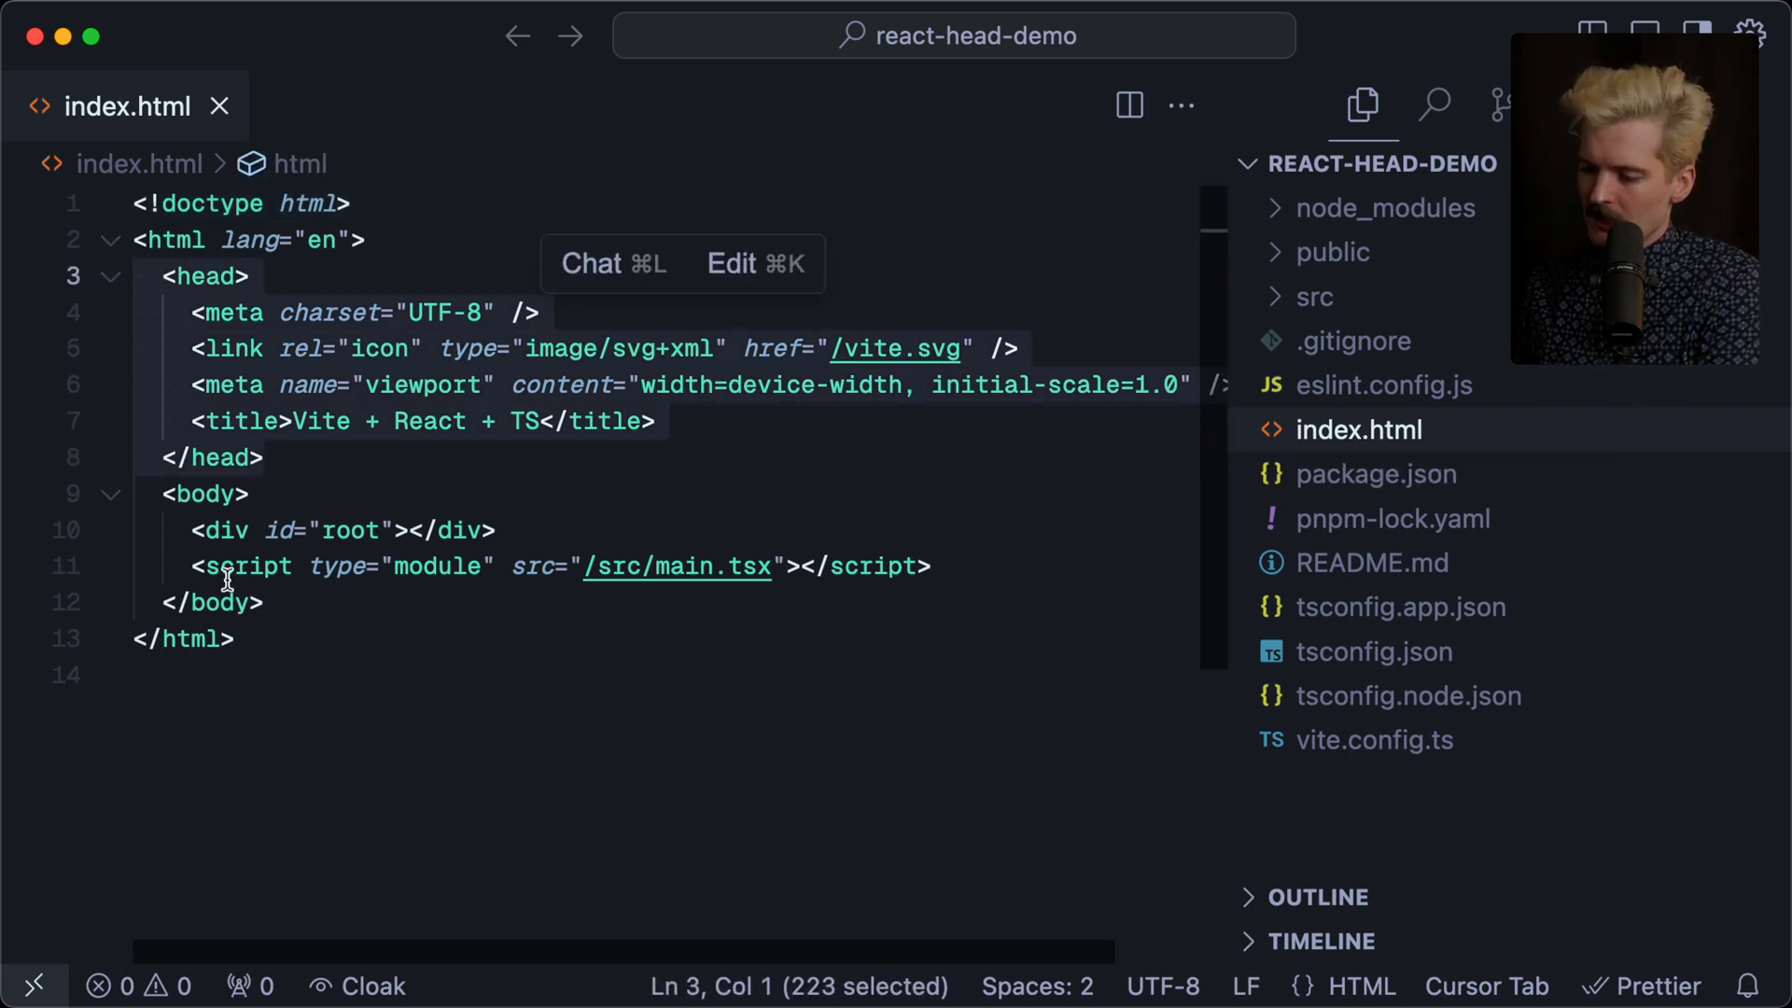
drag(195, 572, 1095, 580)
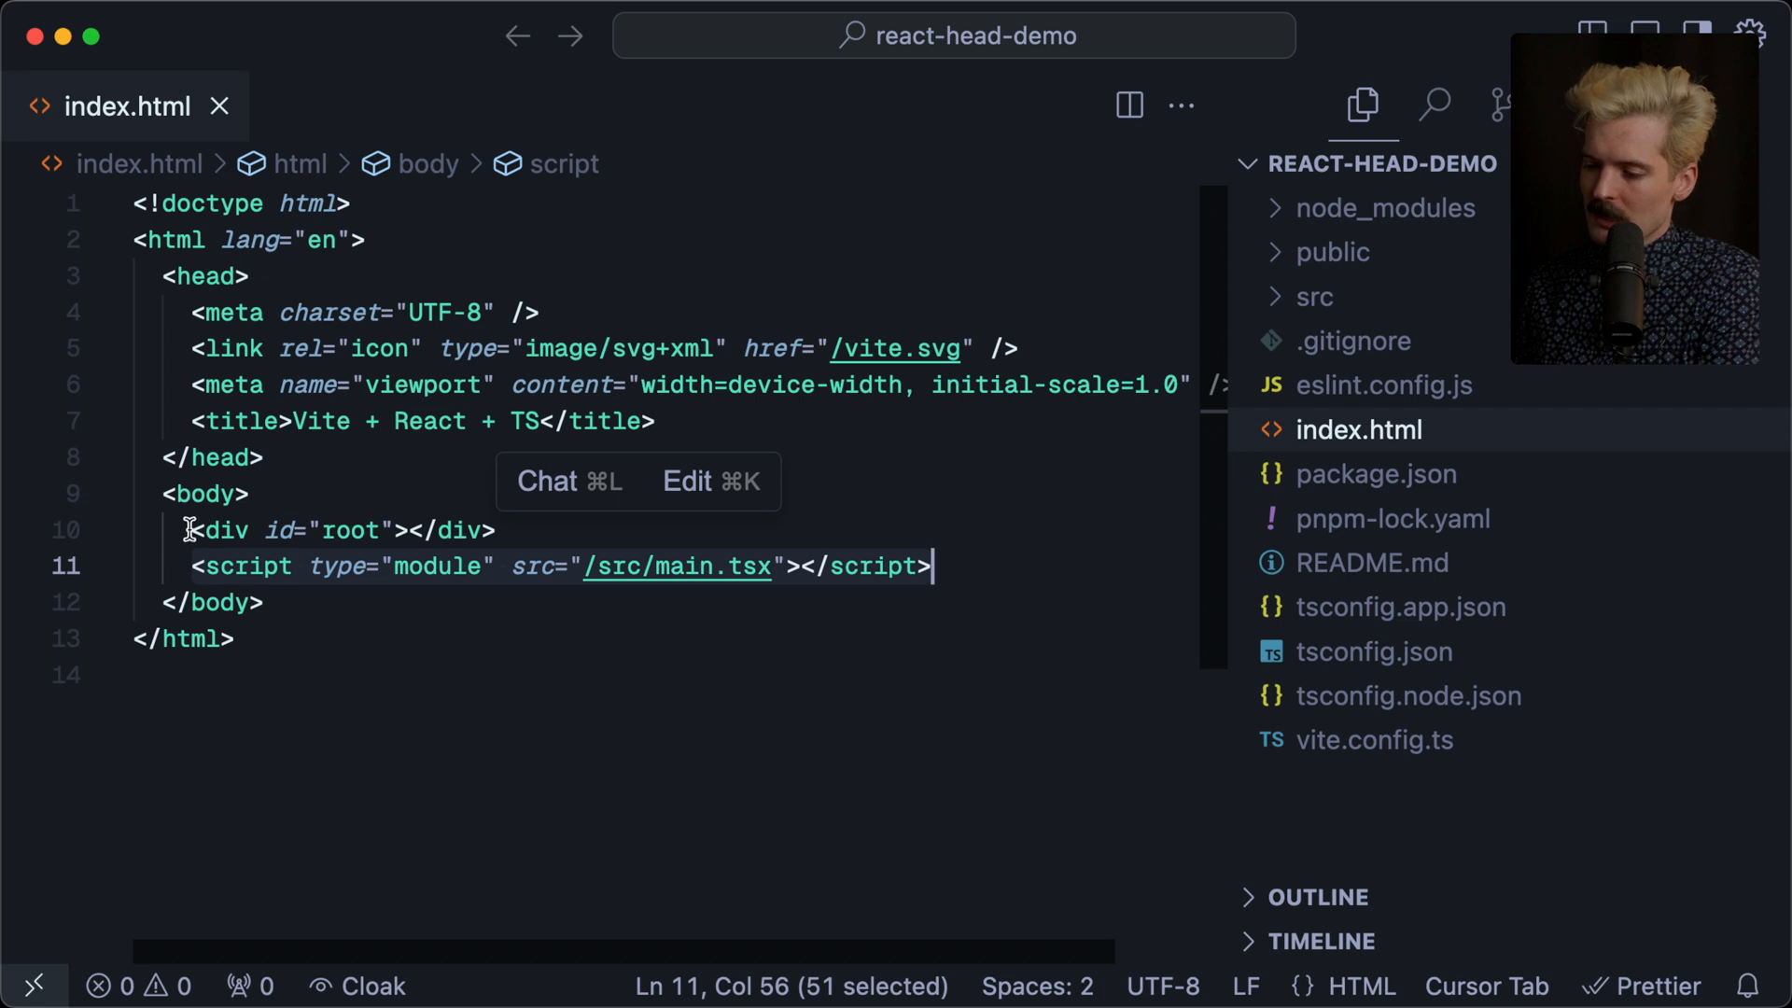
drag(190, 530, 516, 529)
drag(208, 570, 911, 577)
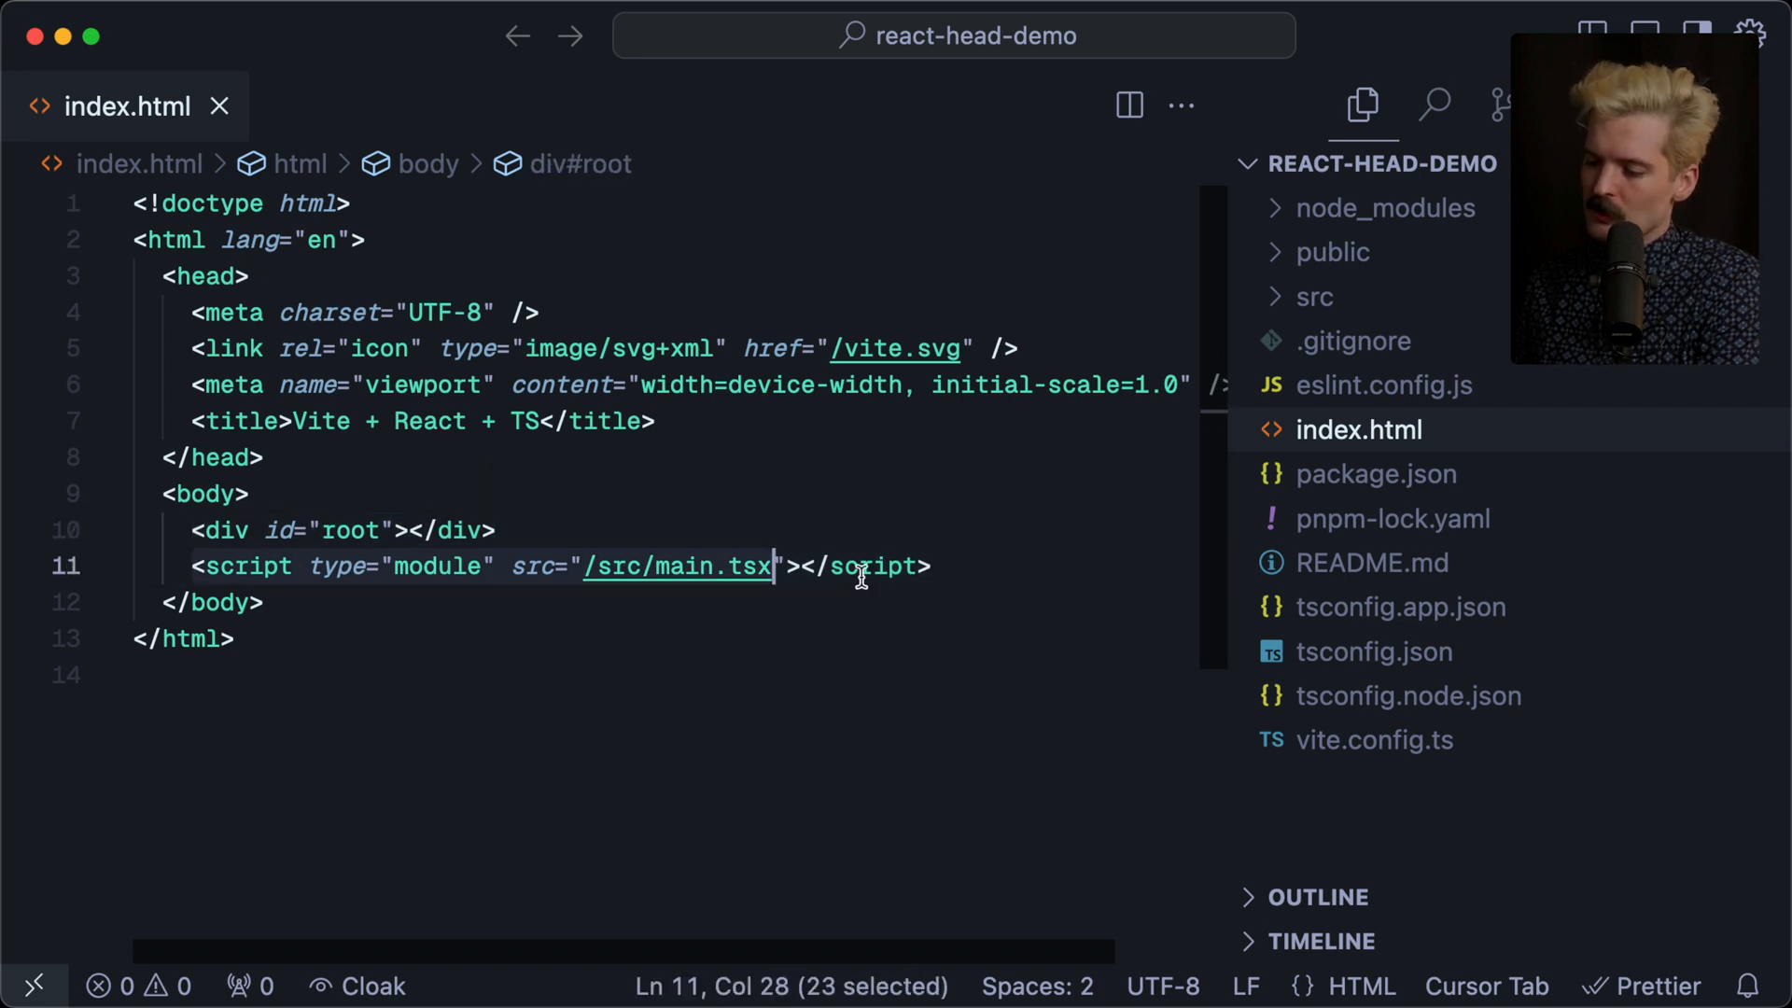
drag(266, 458, 102, 286)
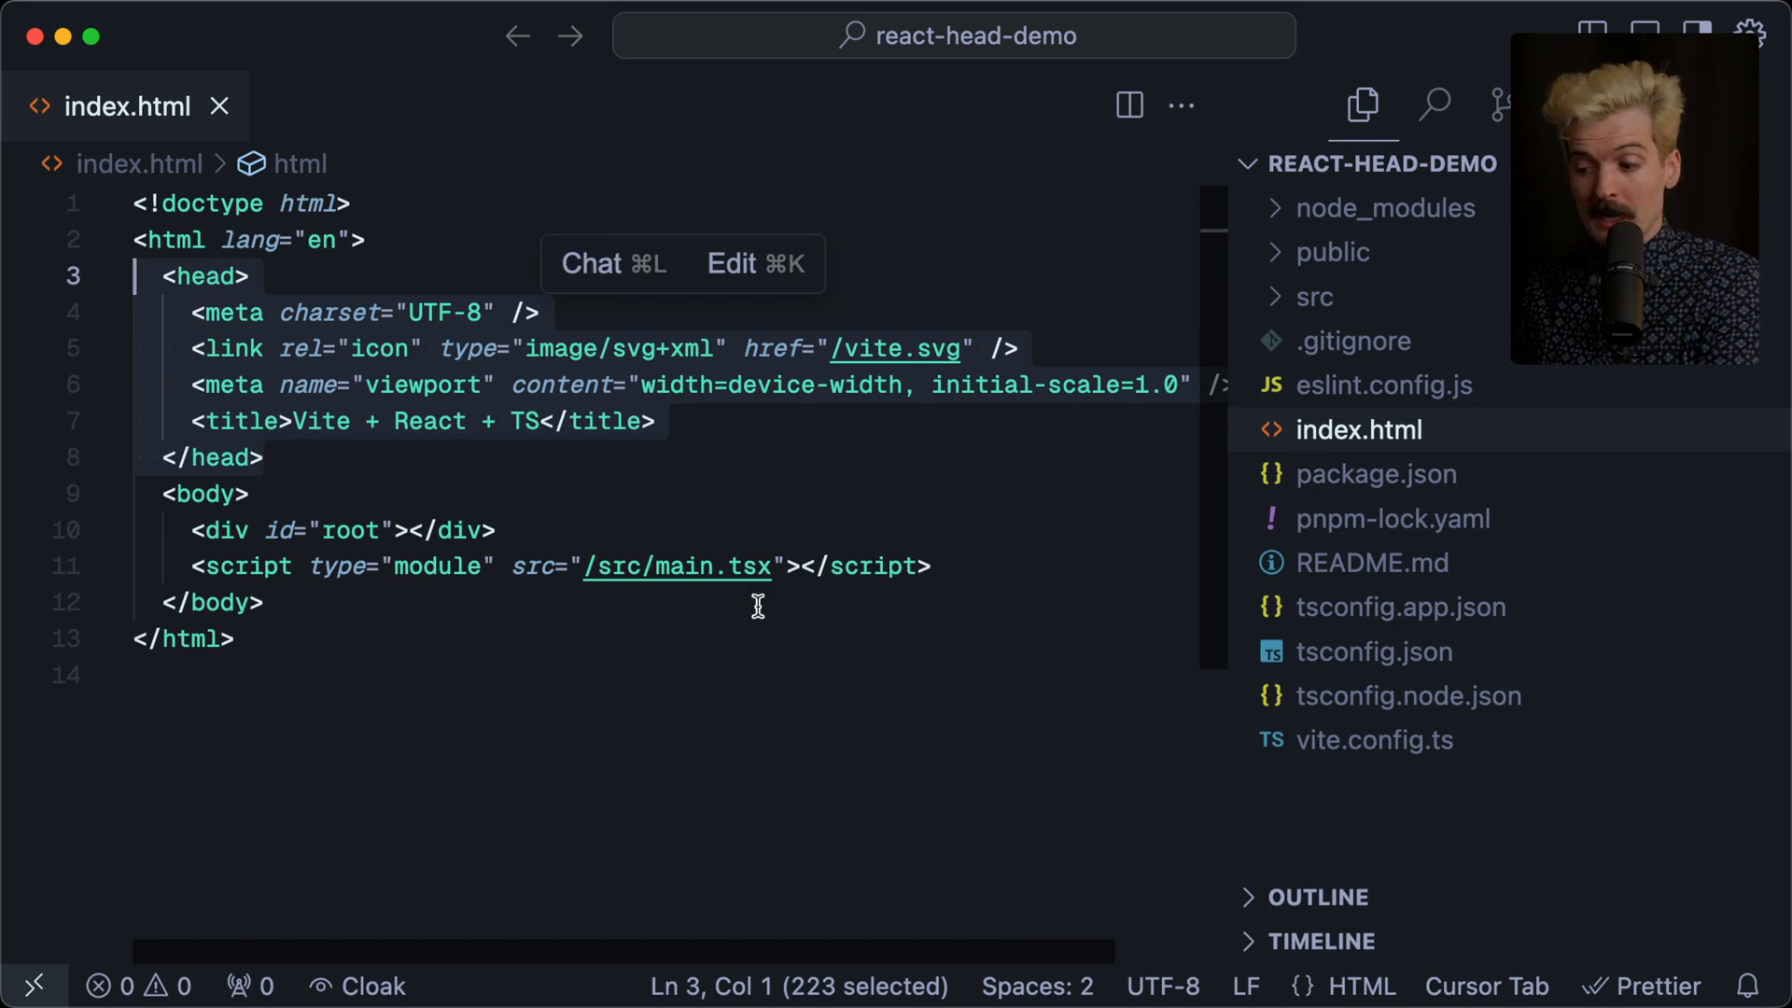
drag(964, 568, 192, 575)
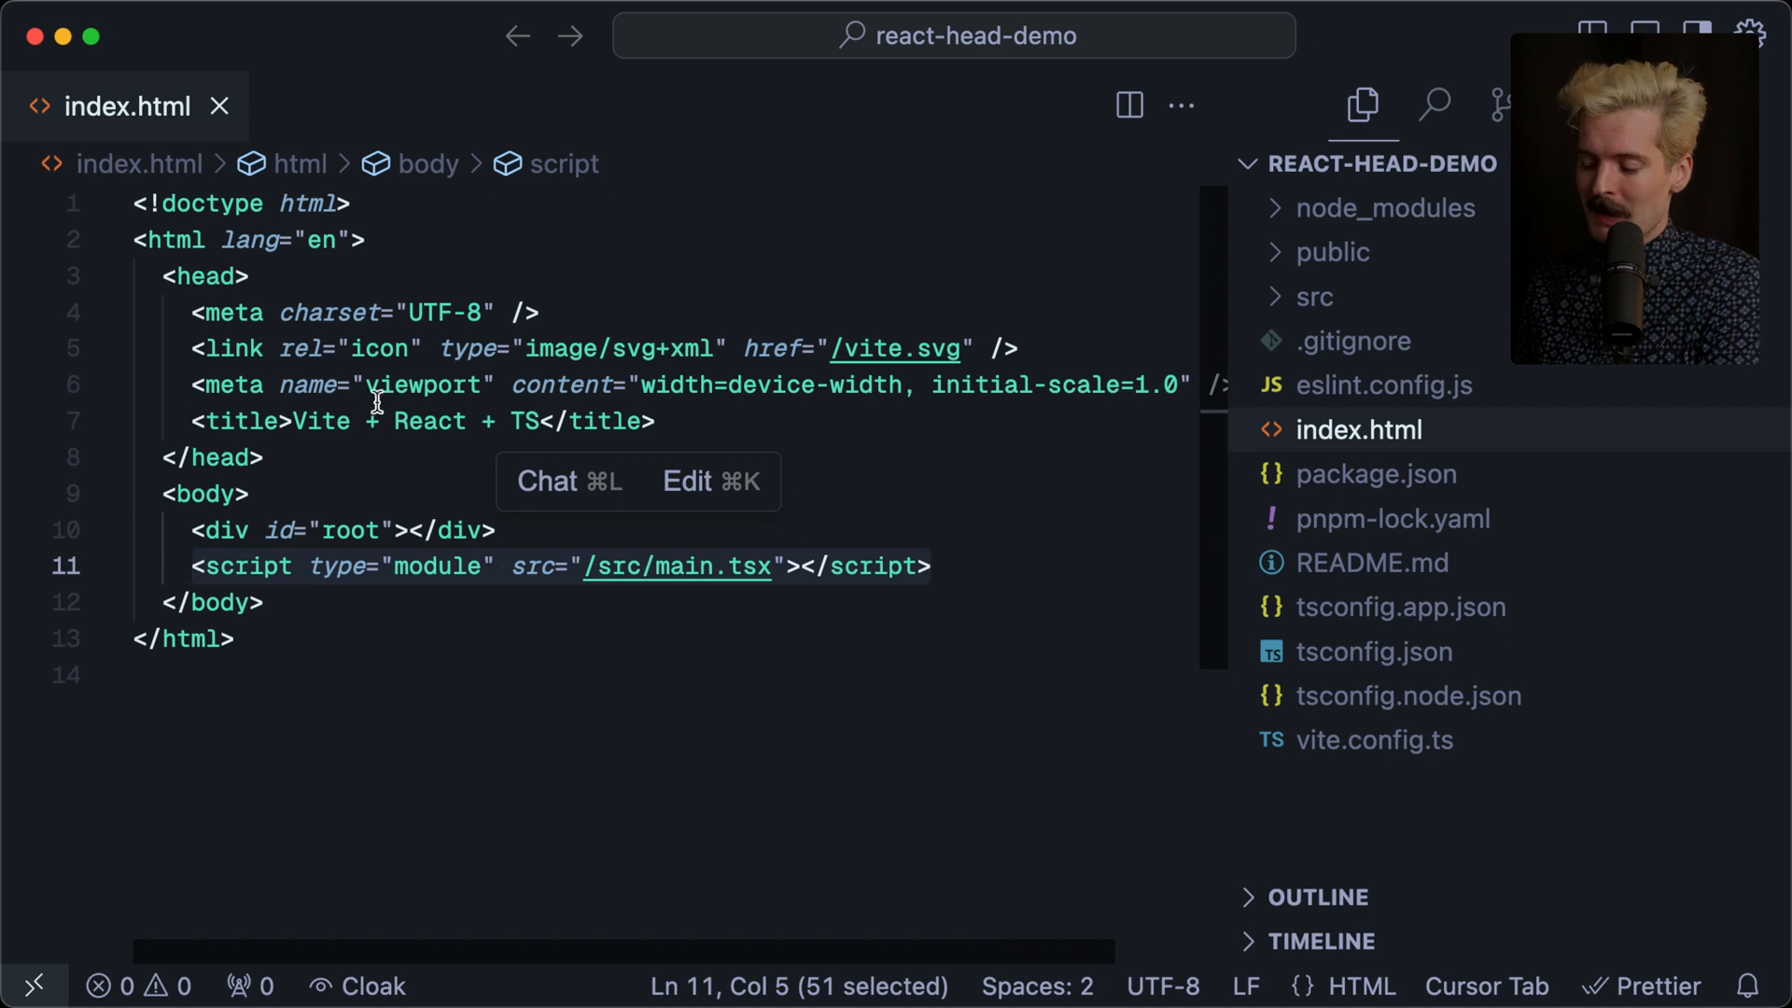
drag(299, 460, 48, 276)
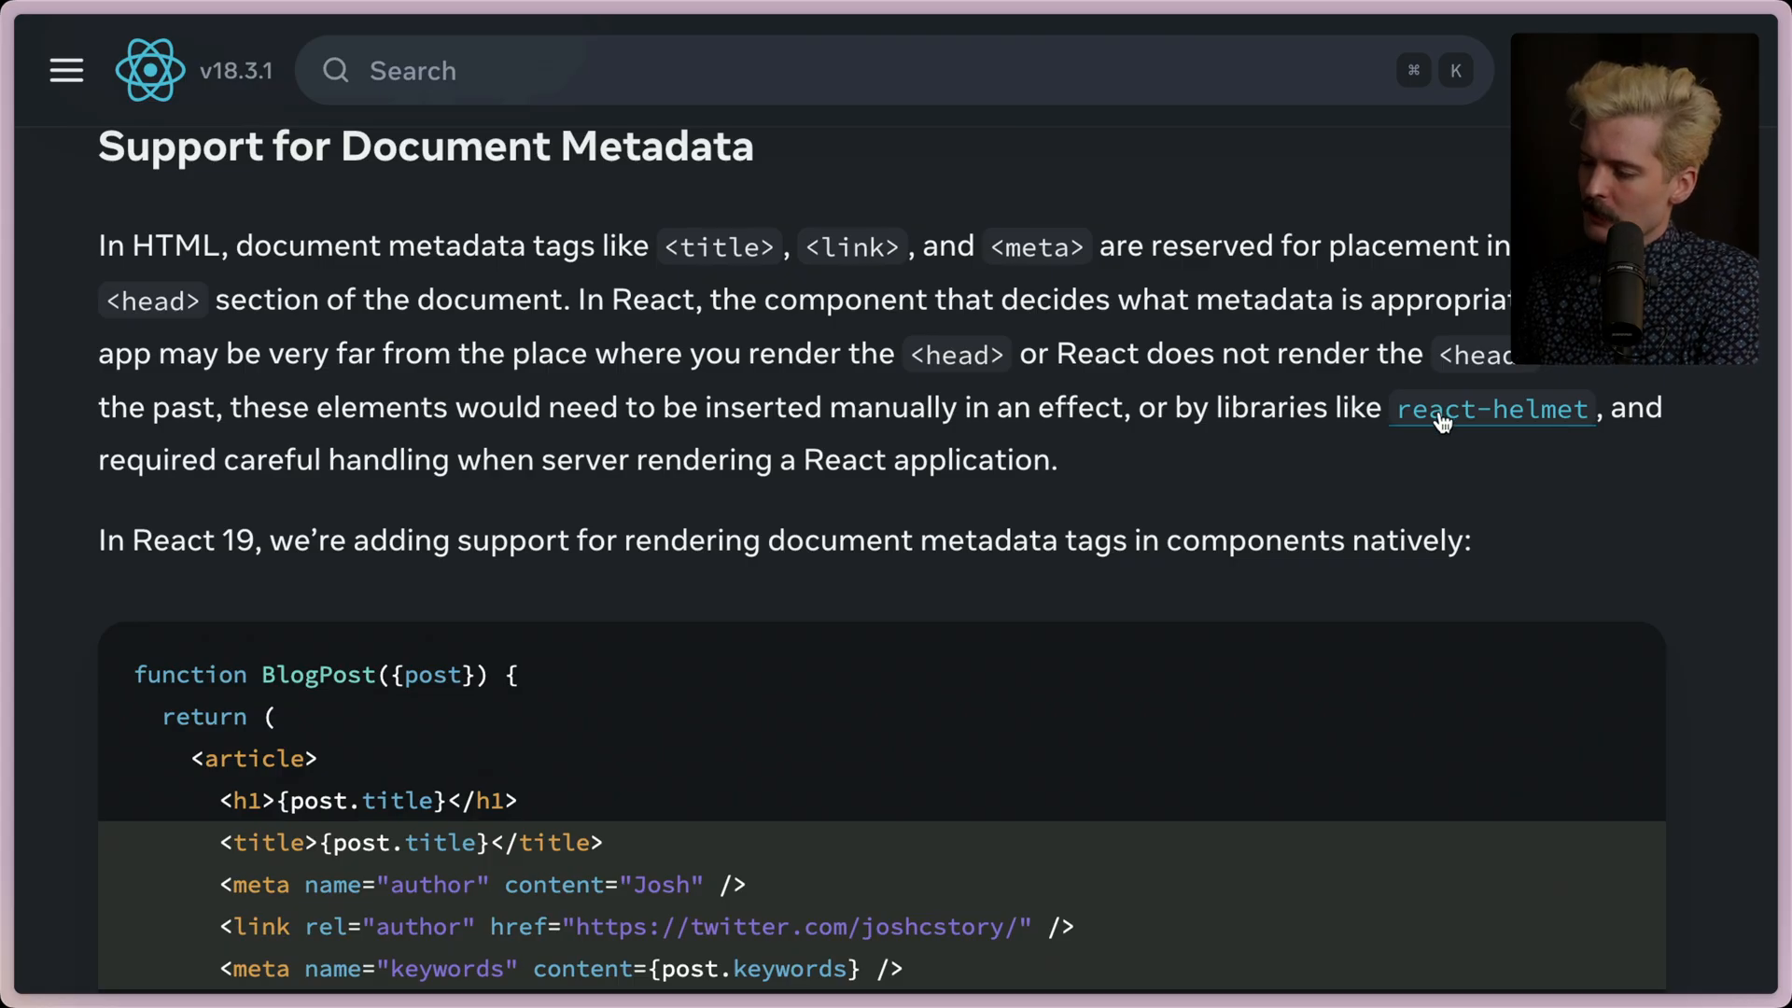
Go to the nfl/react-helmet repository on GitHub
super+click(1526, 412)
click(149, 591)
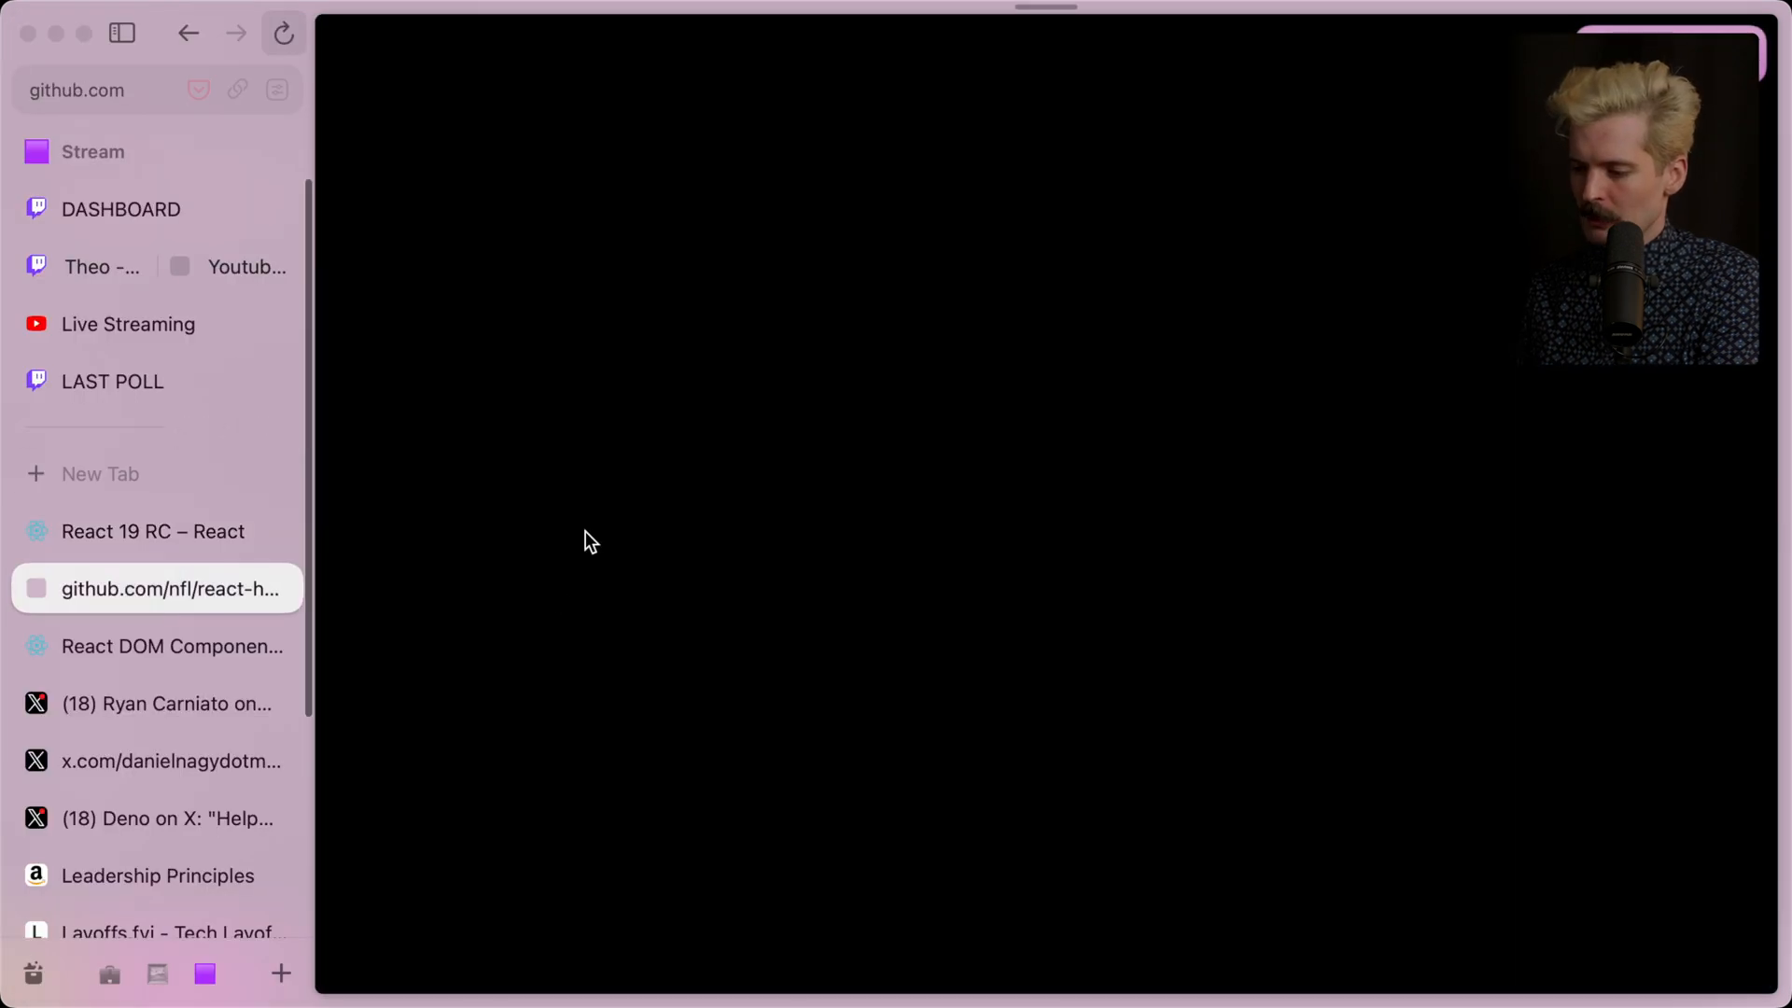
click(177, 60)
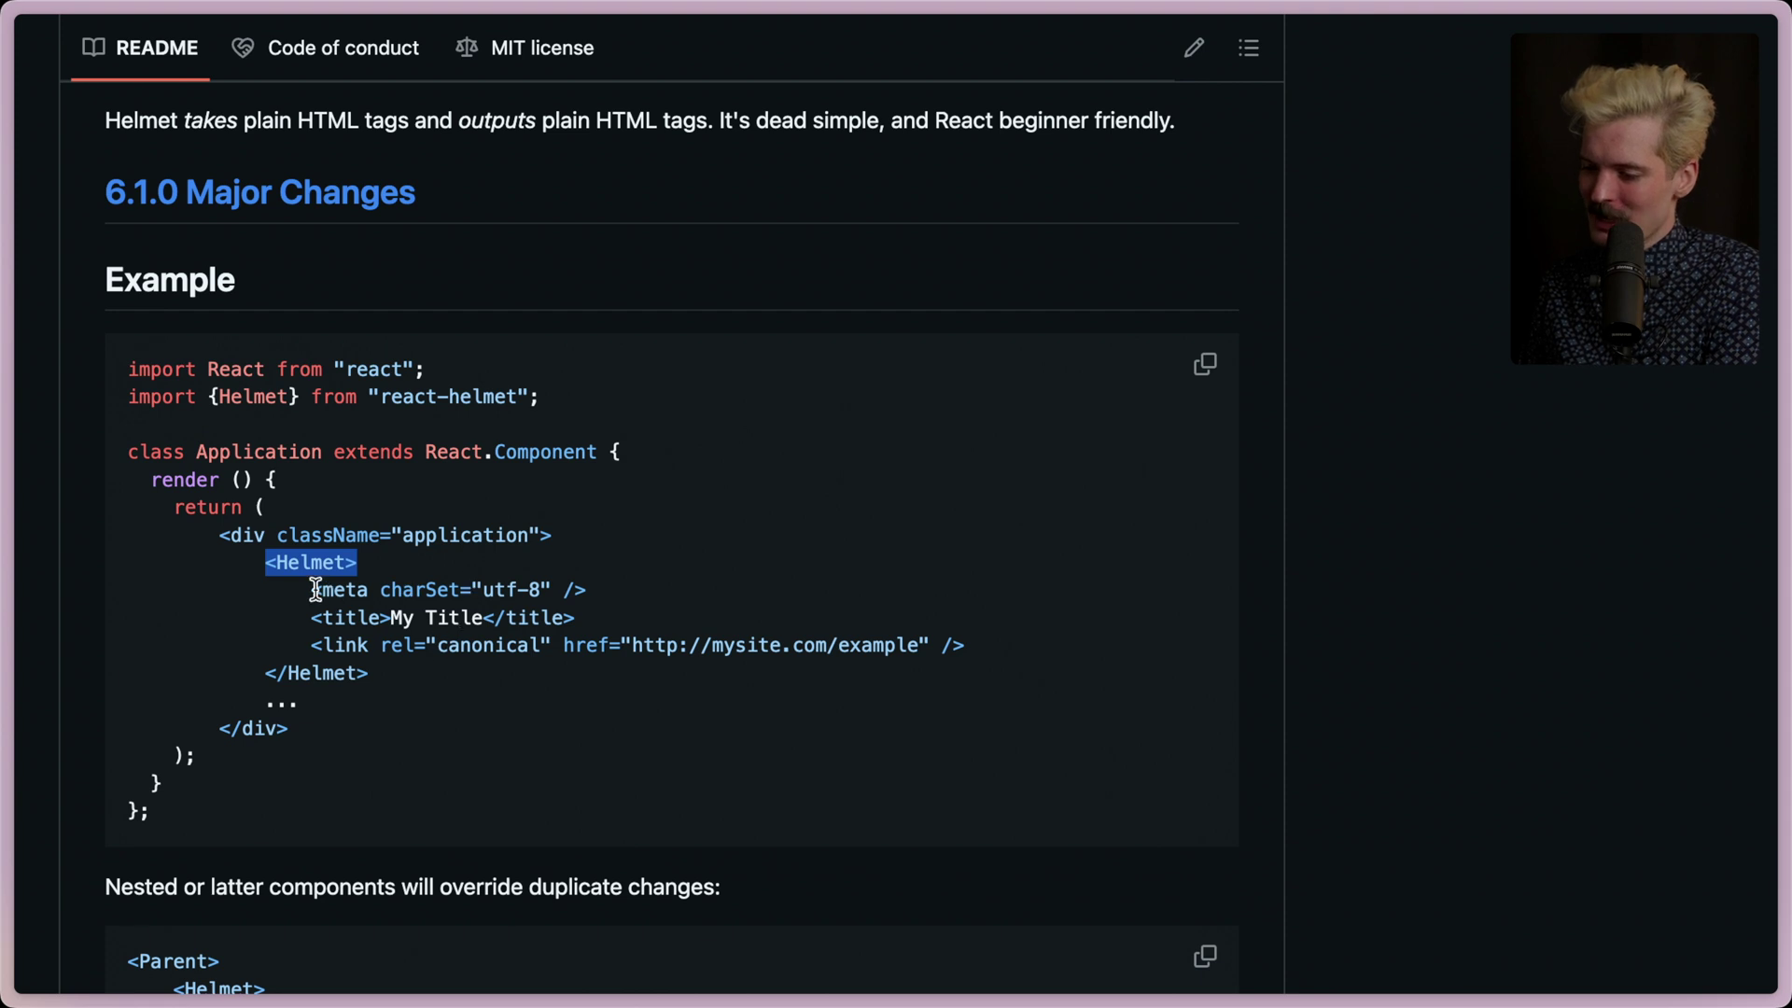
Highlight the README example's Helmet tag and its meta, My Title and link children
drag(314, 590, 1048, 646)
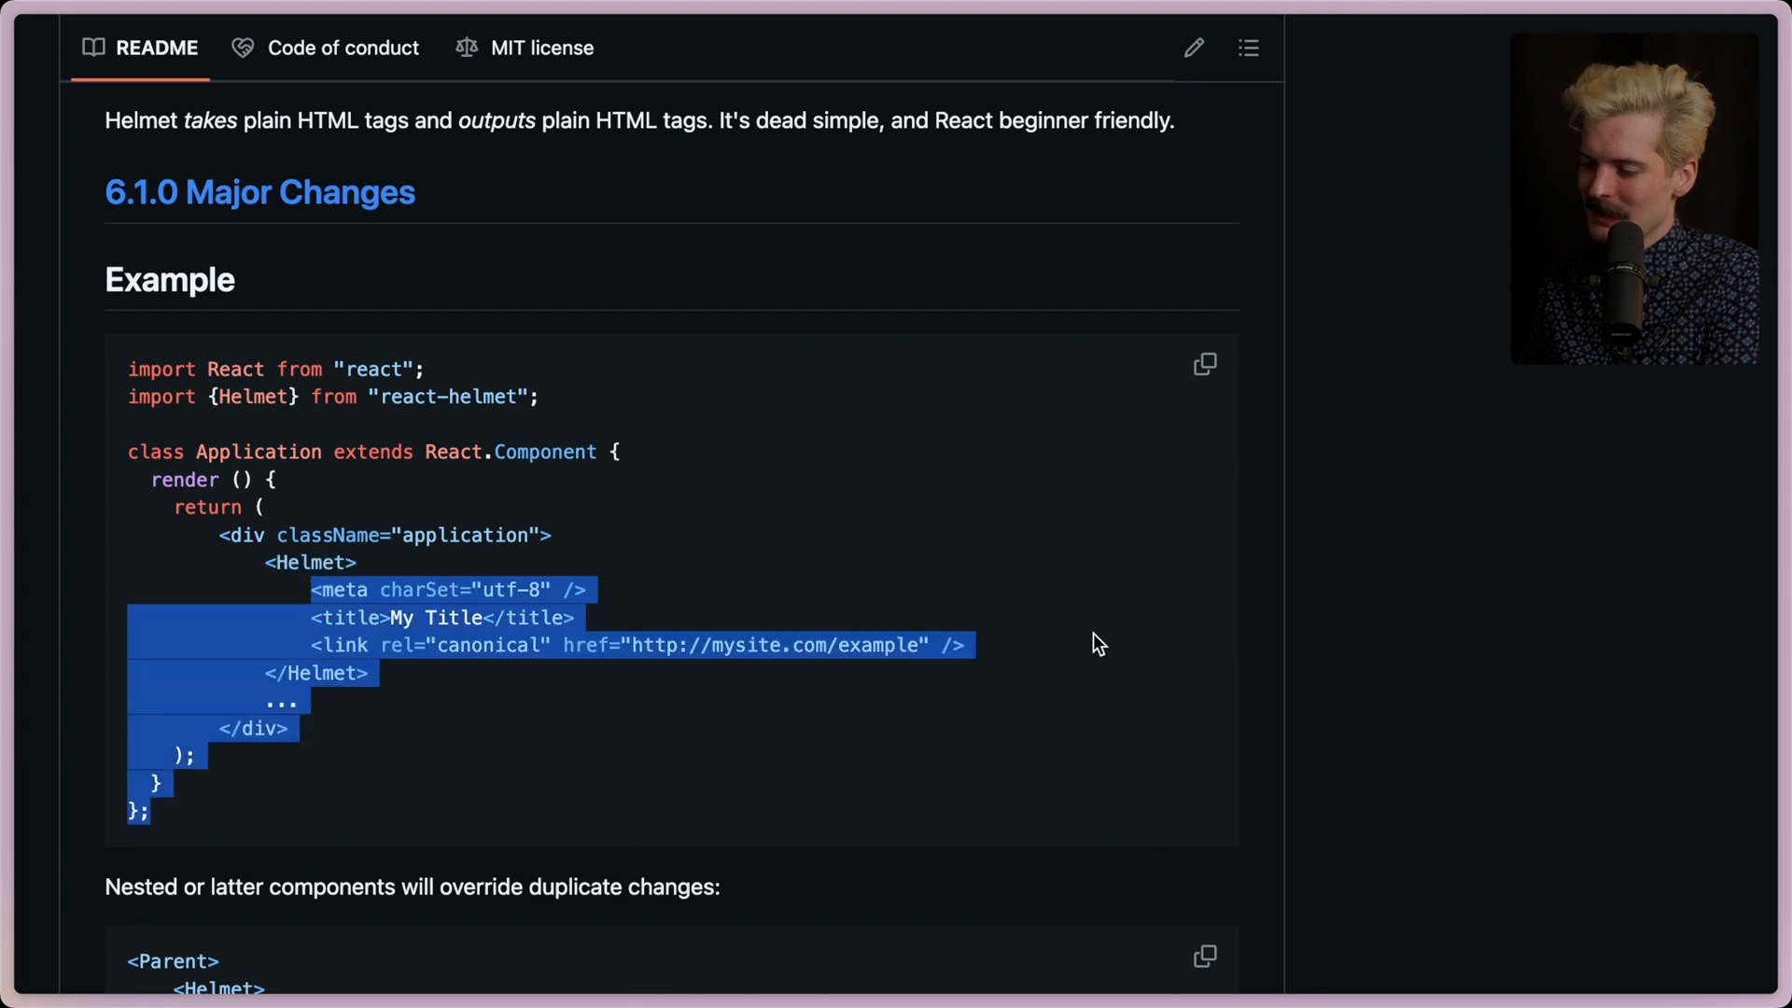
click(308, 562)
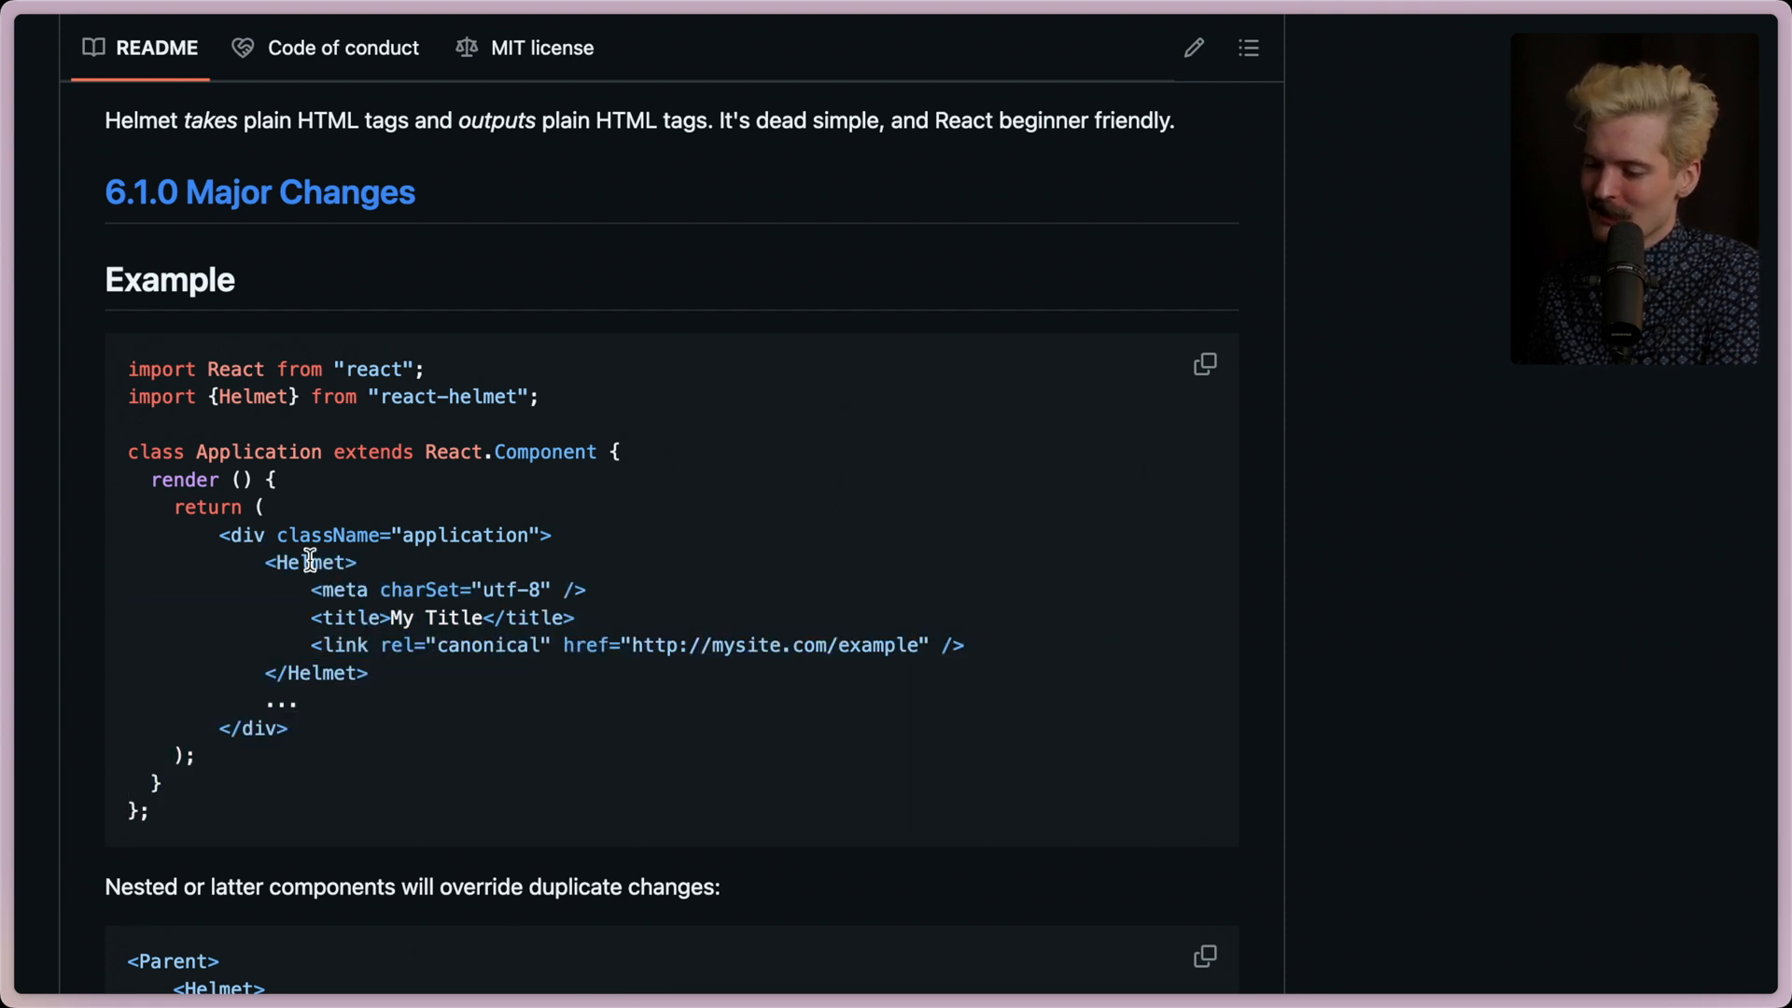
drag(366, 559, 267, 561)
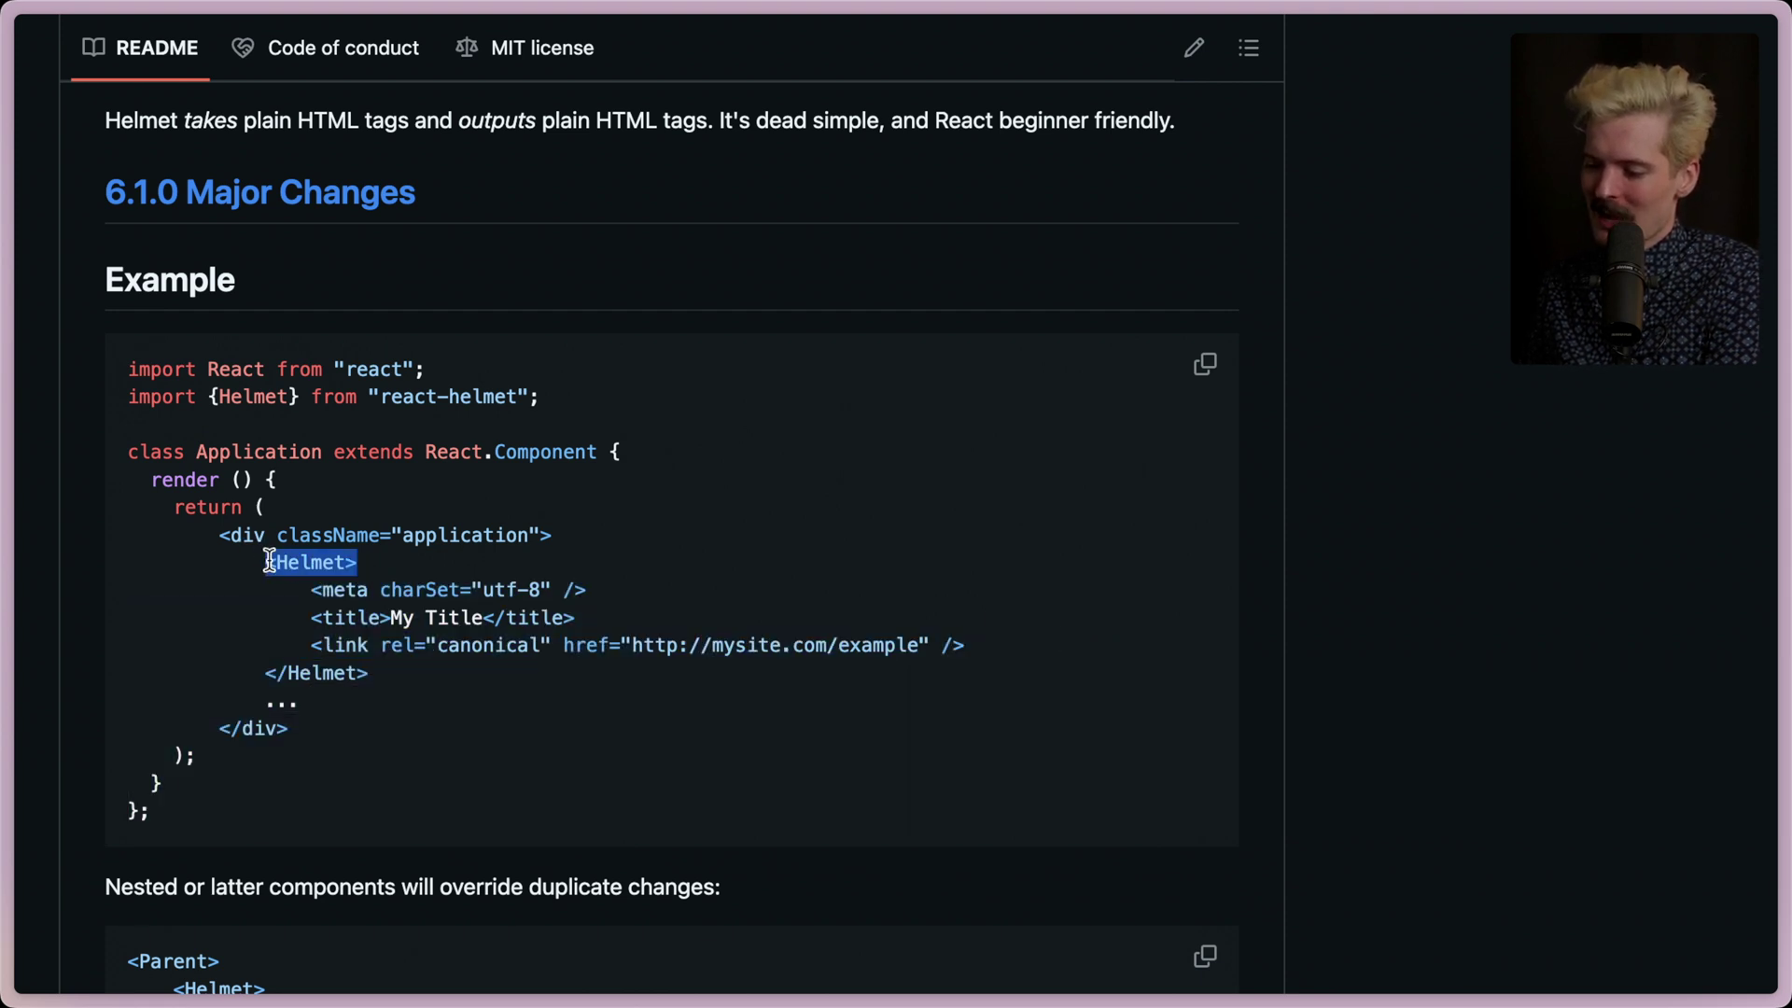
click(341, 710)
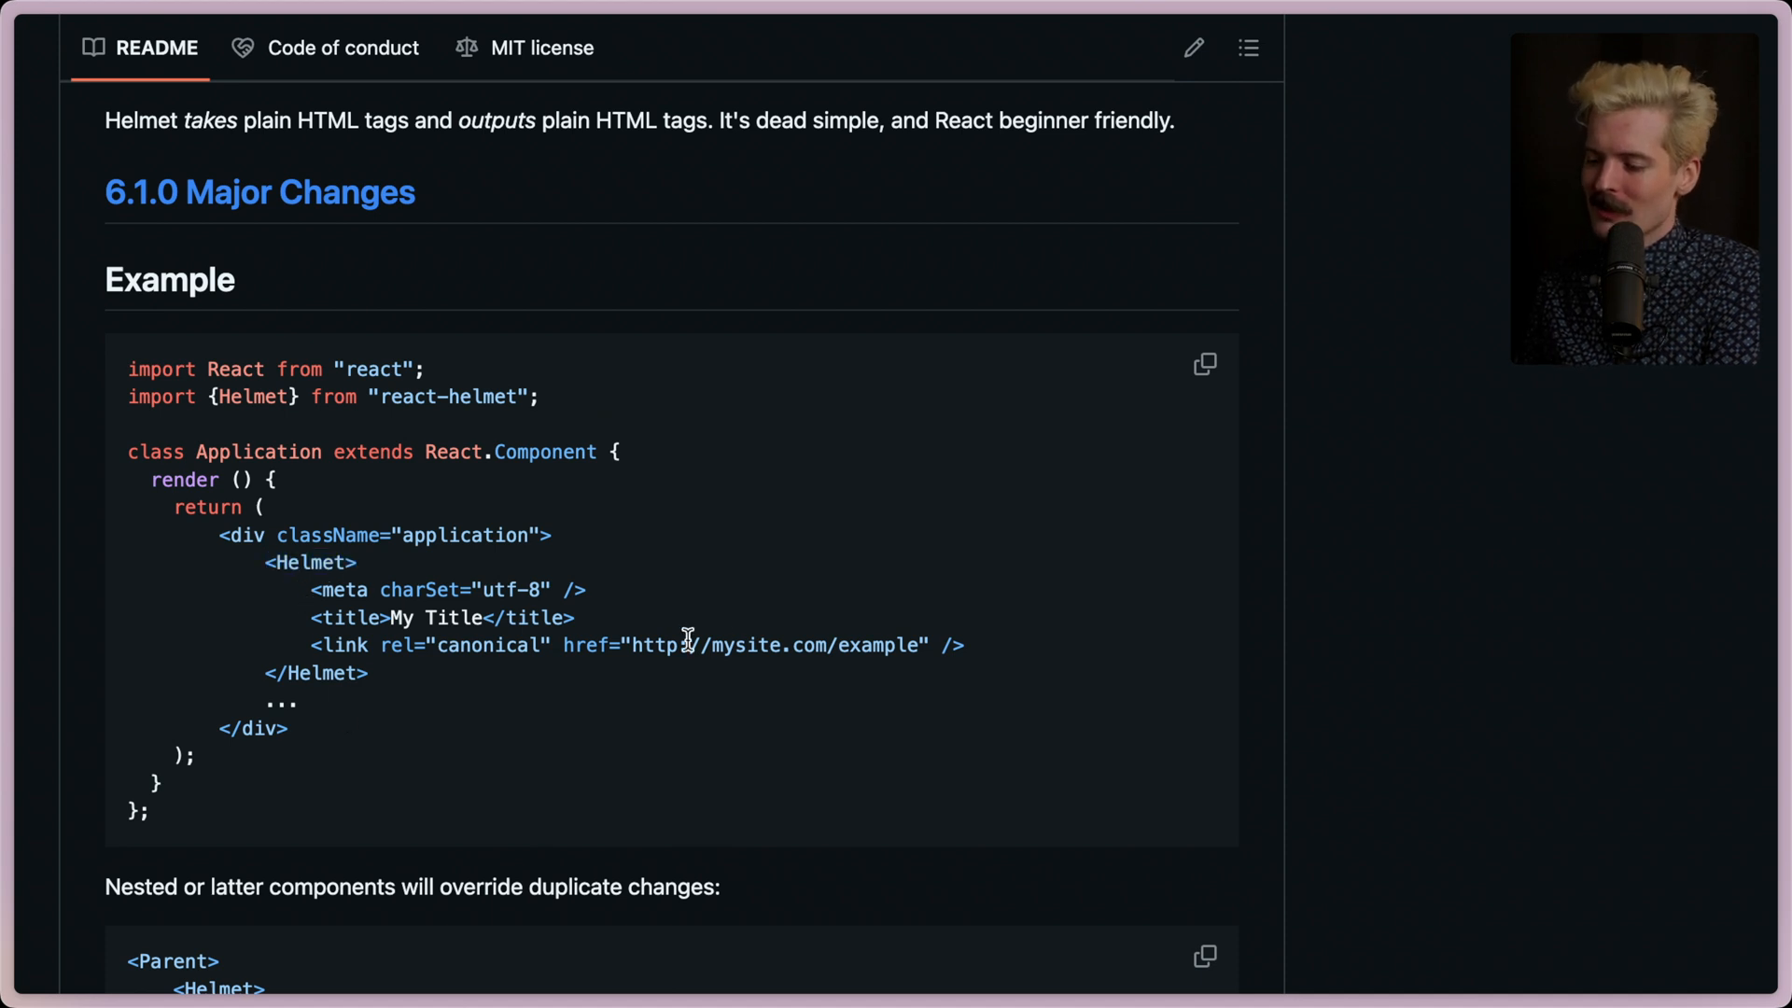
drag(311, 618, 577, 627)
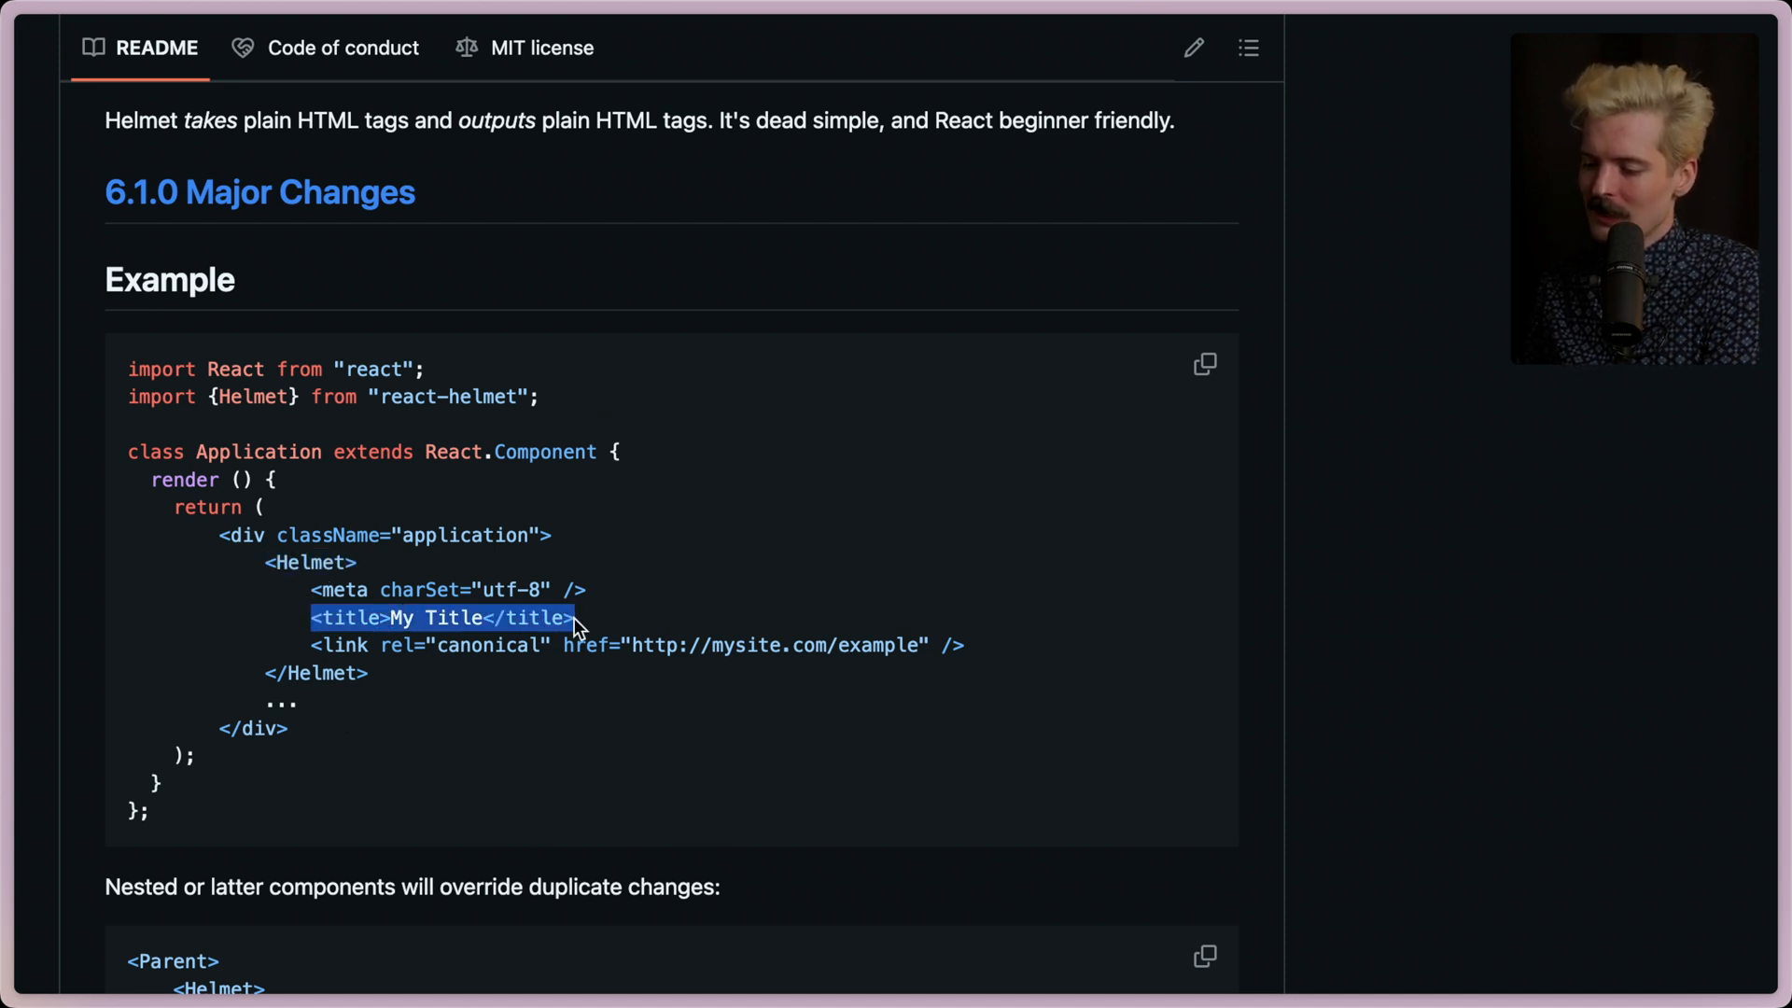
click(576, 626)
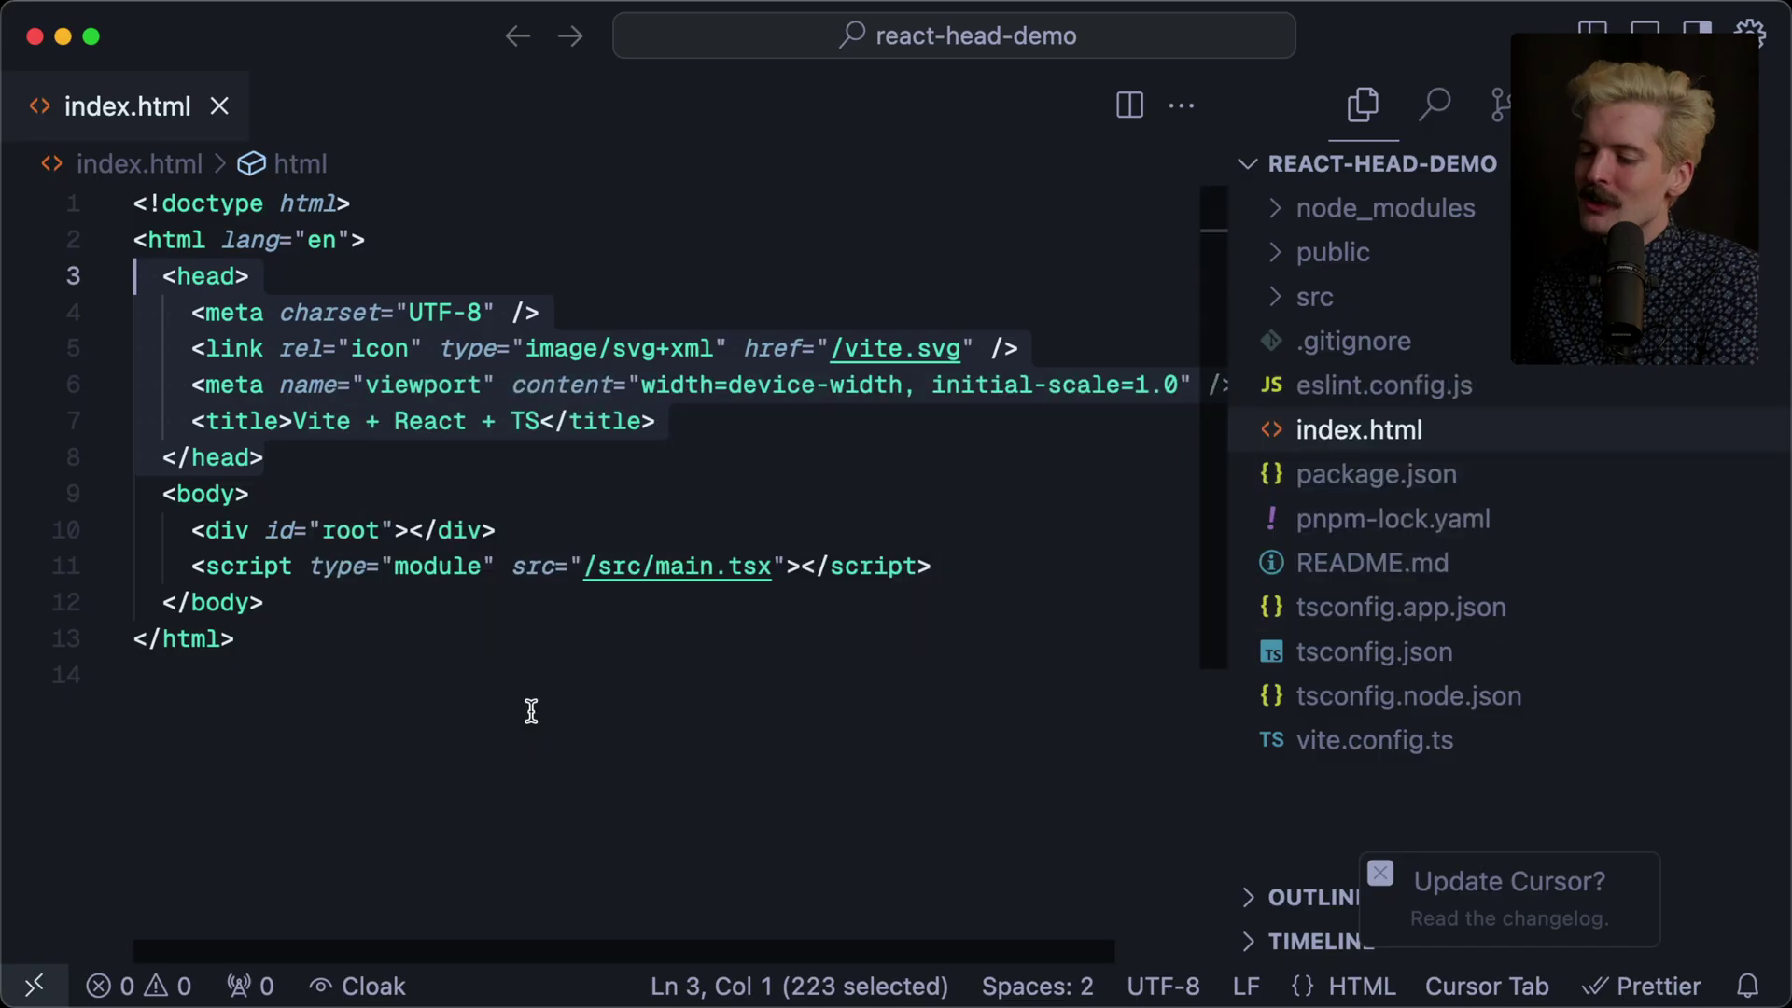
click(528, 711)
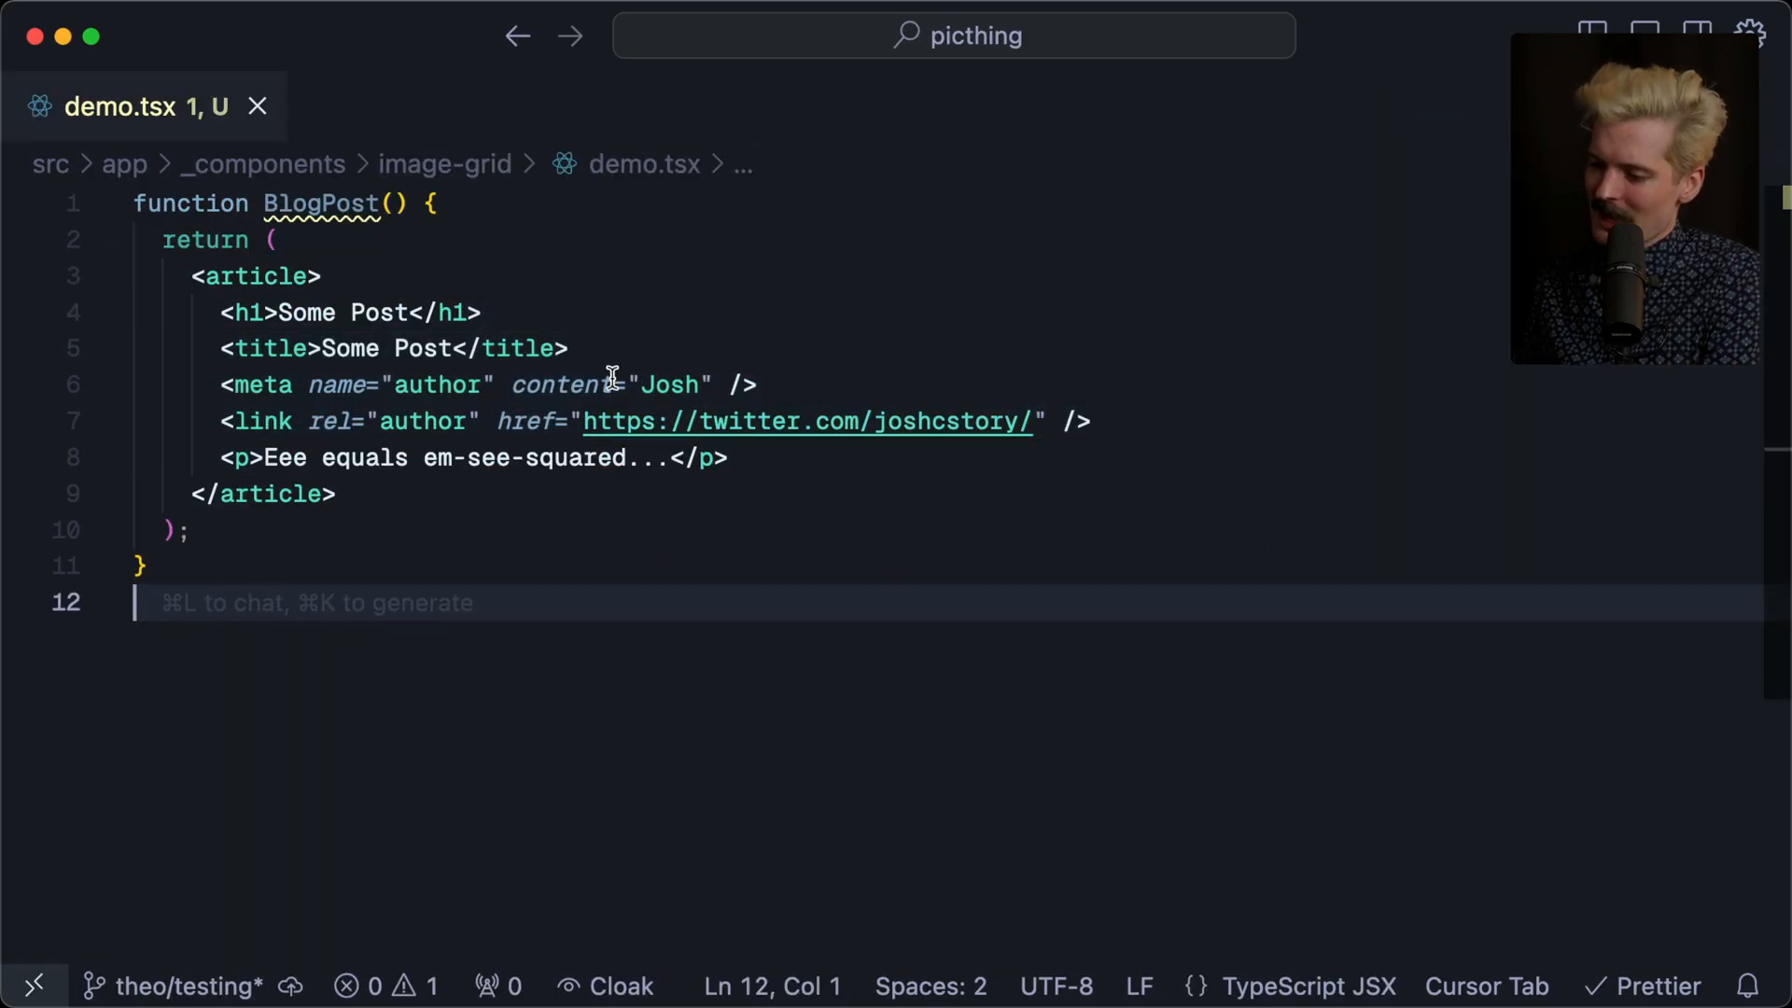
Add a CommentsSection function above BlogPost returning a div with its own title, and save
drag(220, 349, 567, 349)
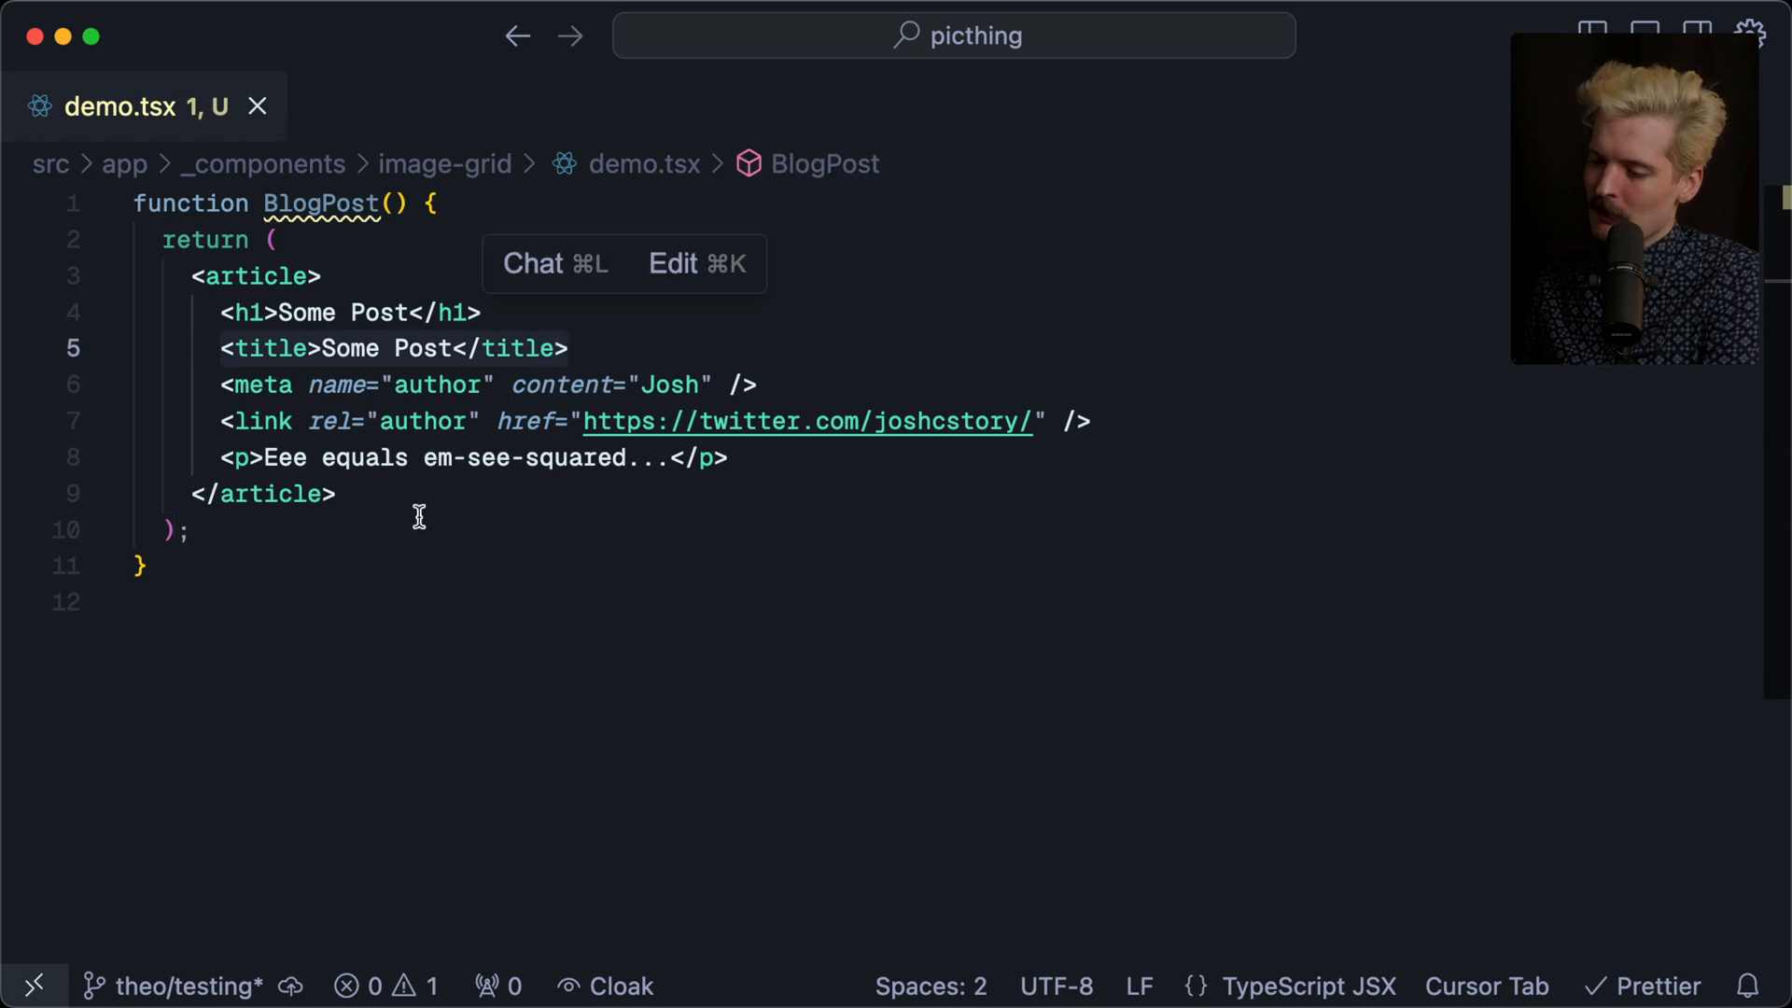
key(super+Down)
key(super+Up)
key(Return)
key(Return)
key(super+Up)
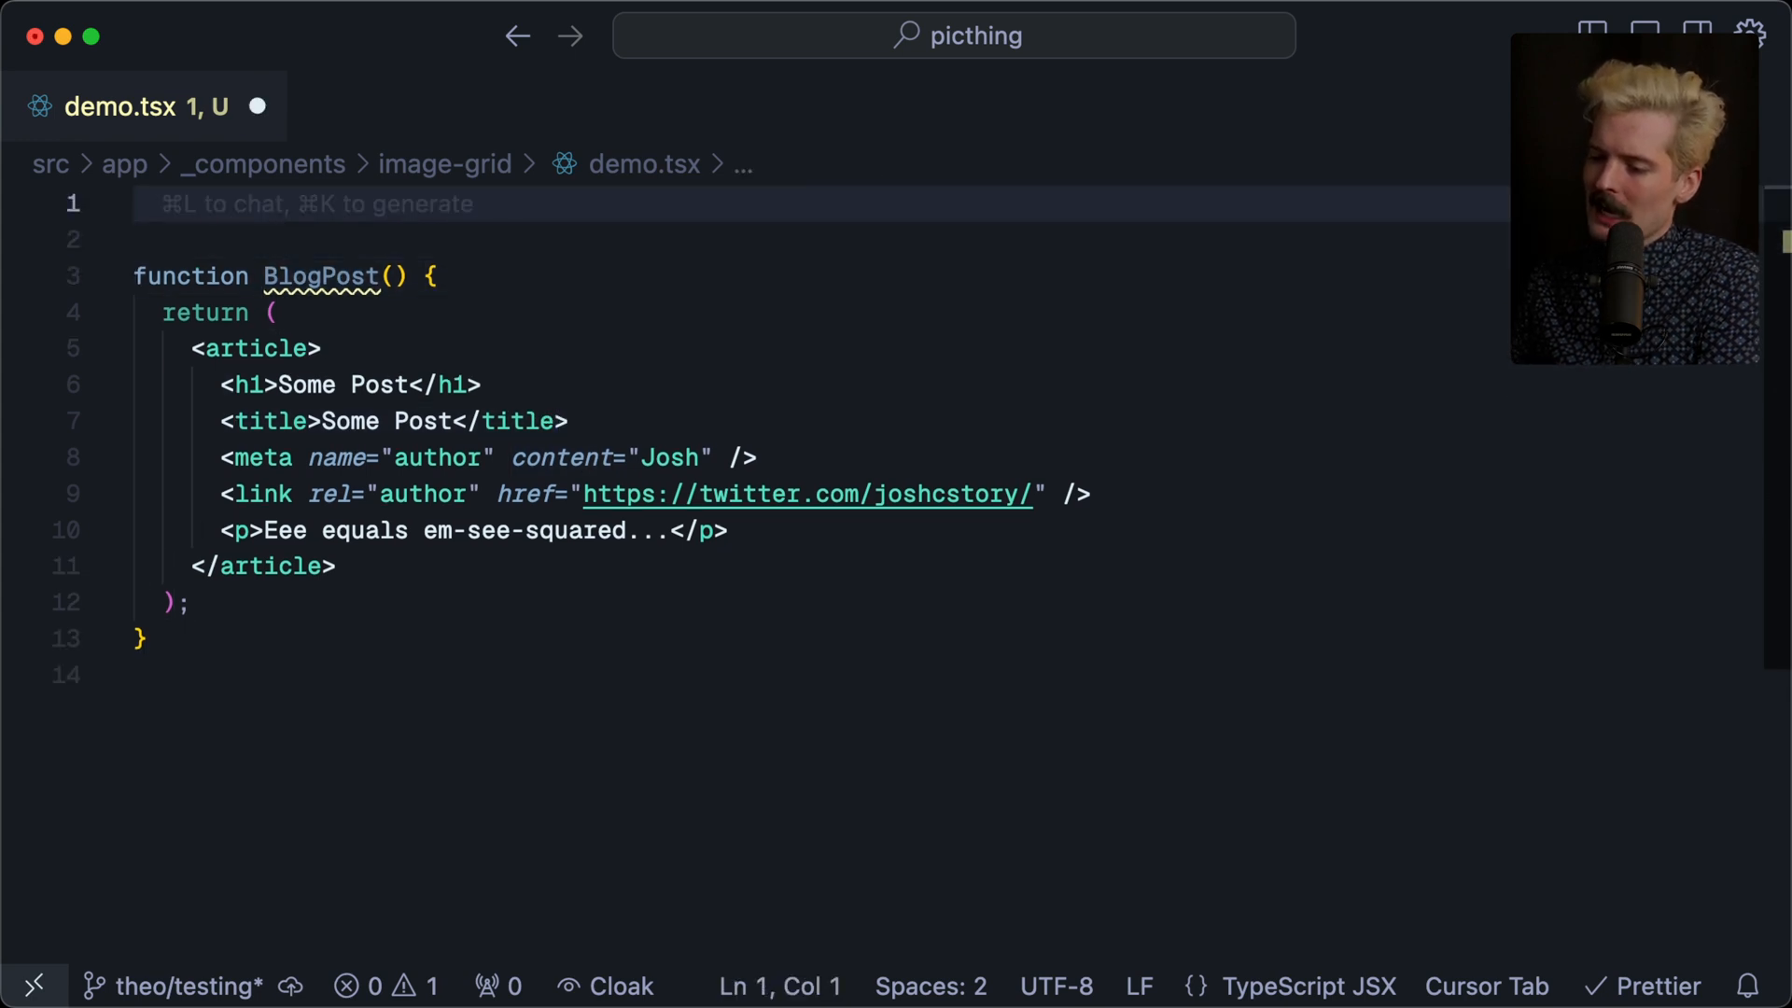
text(function Com)
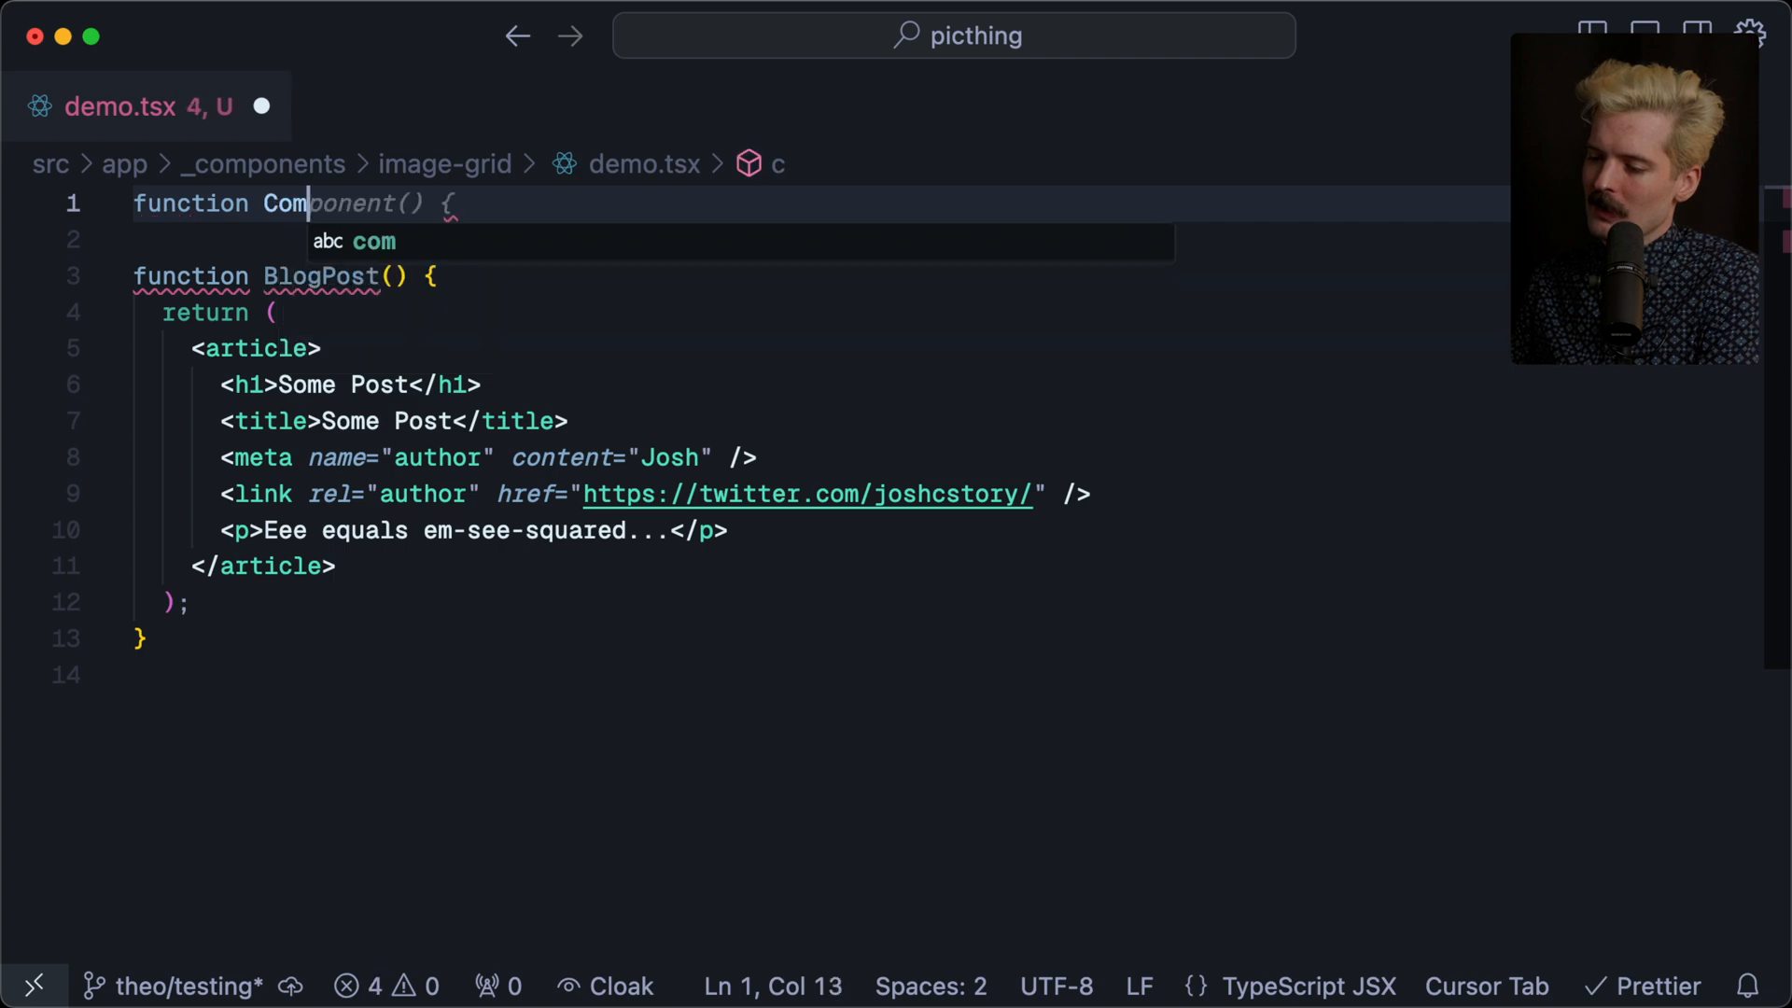
text(mentsSection)
key(Tab)
key(Return)
text(re)
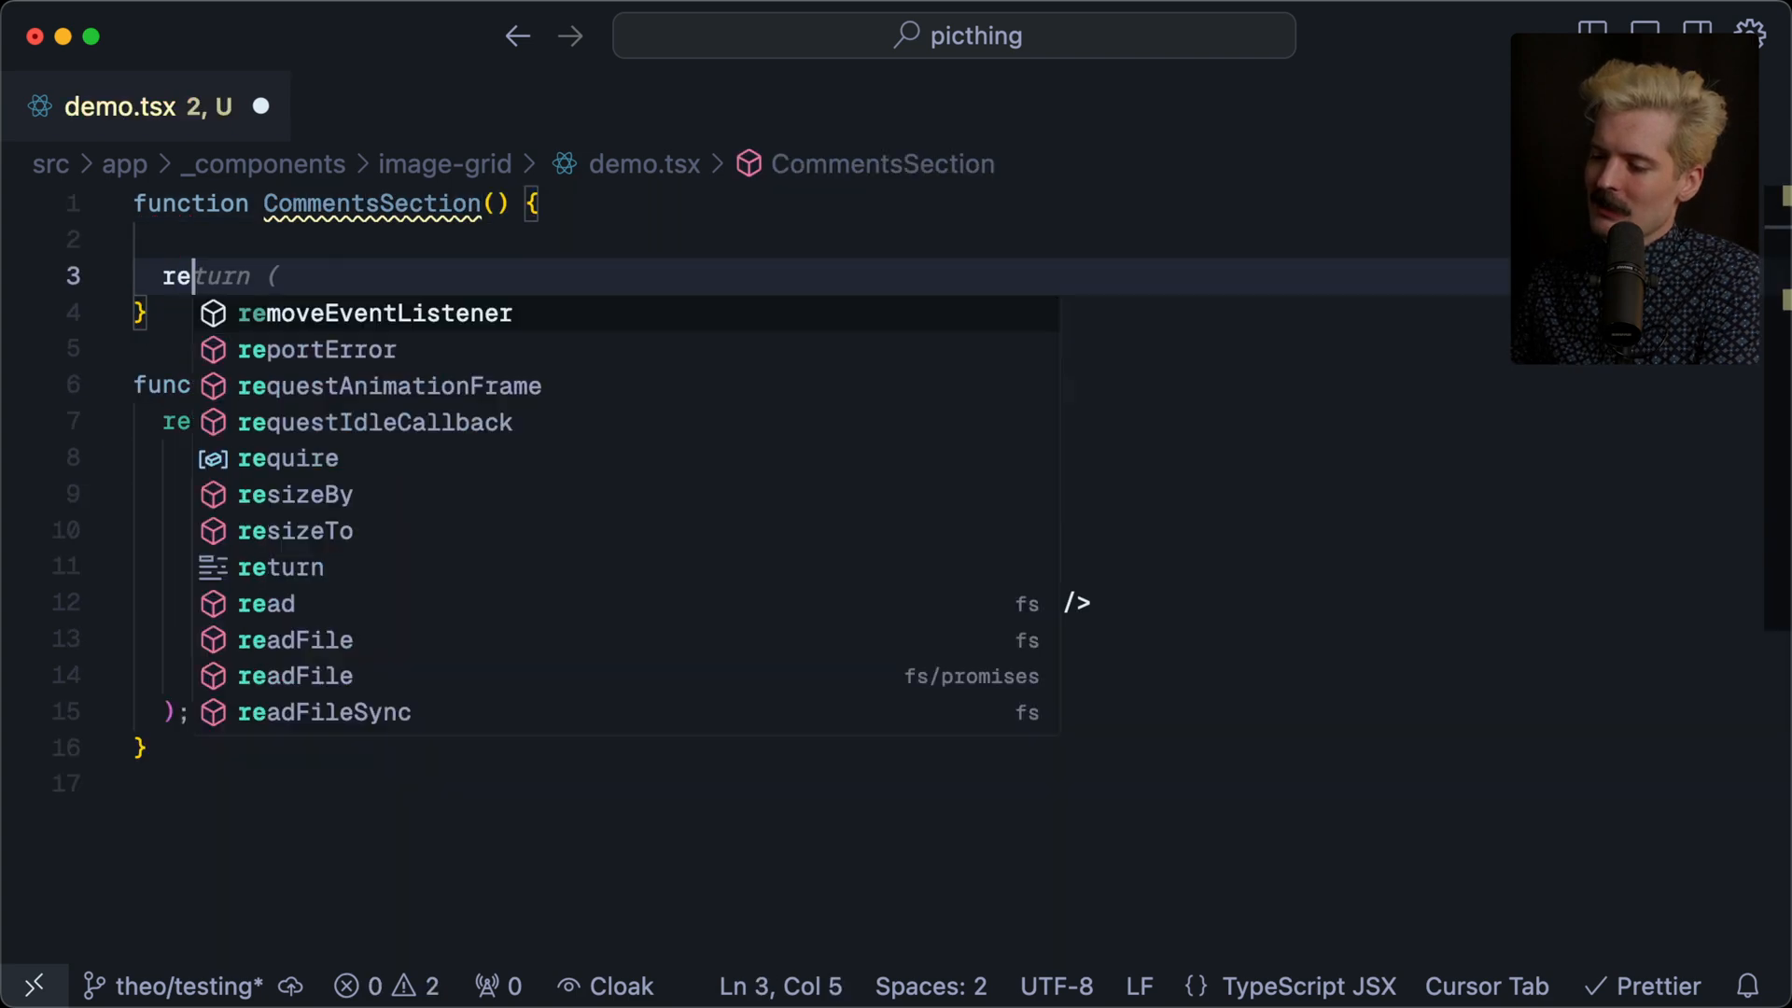
text(turn <div>Comments</div>)
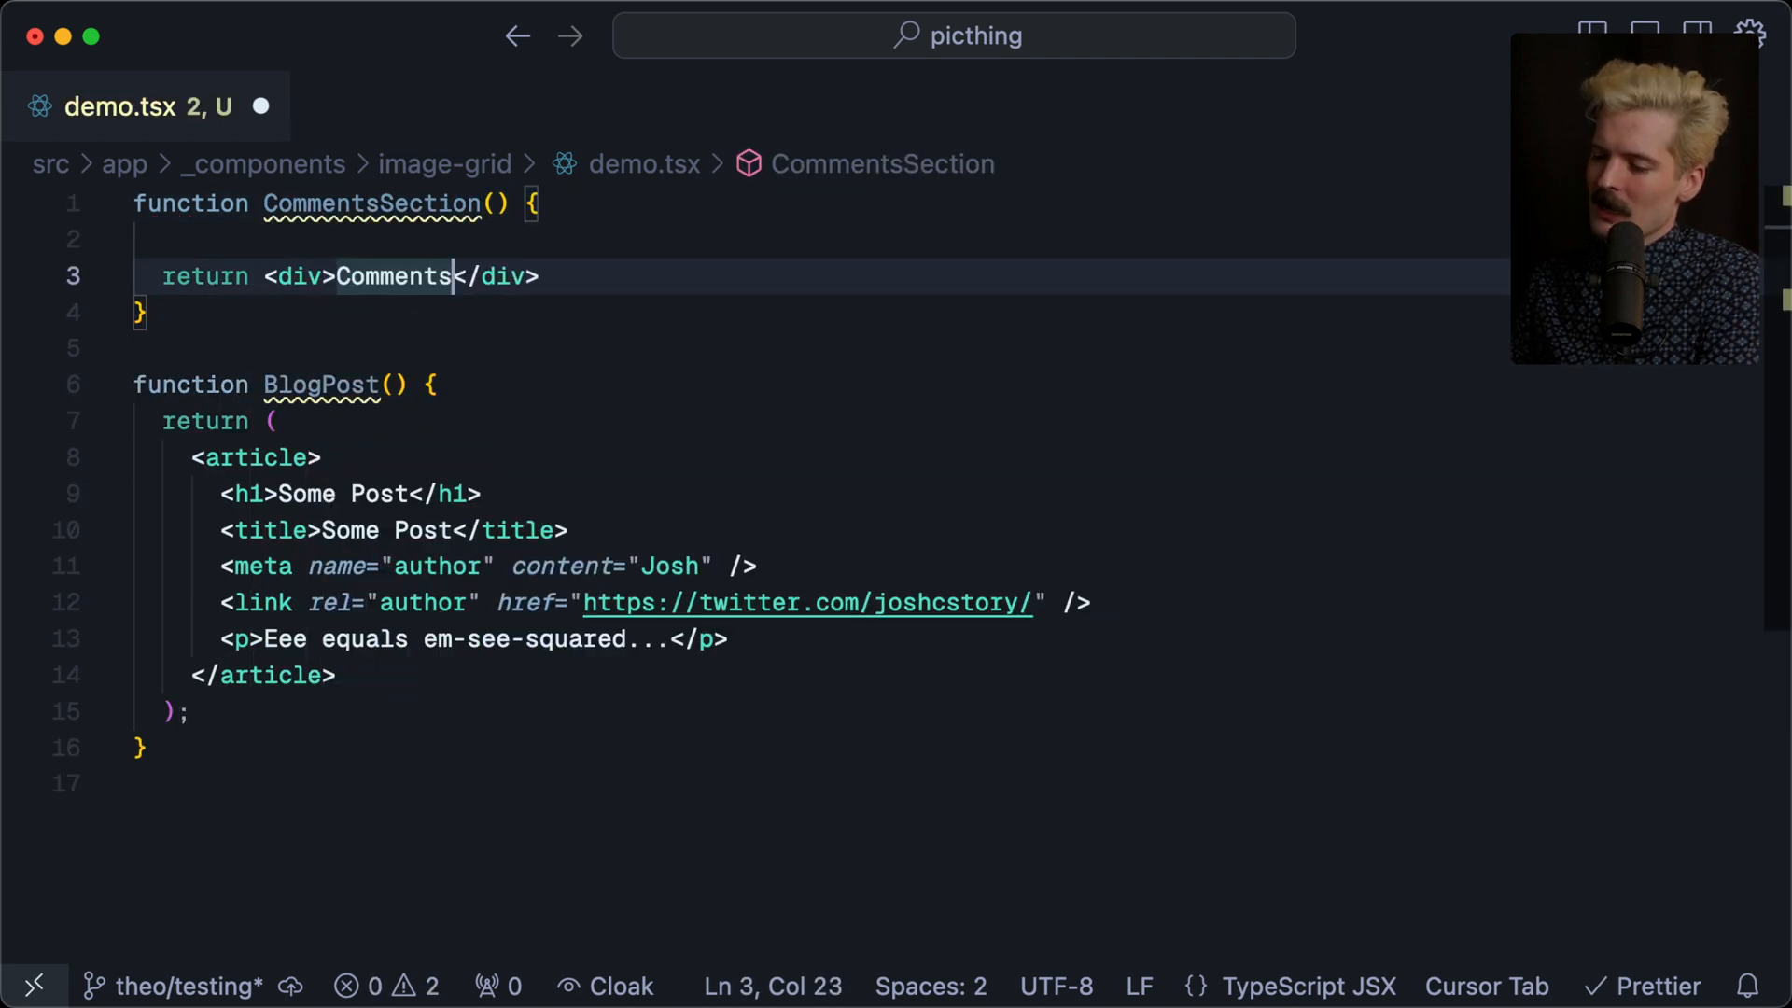
click(424, 342)
click(338, 277)
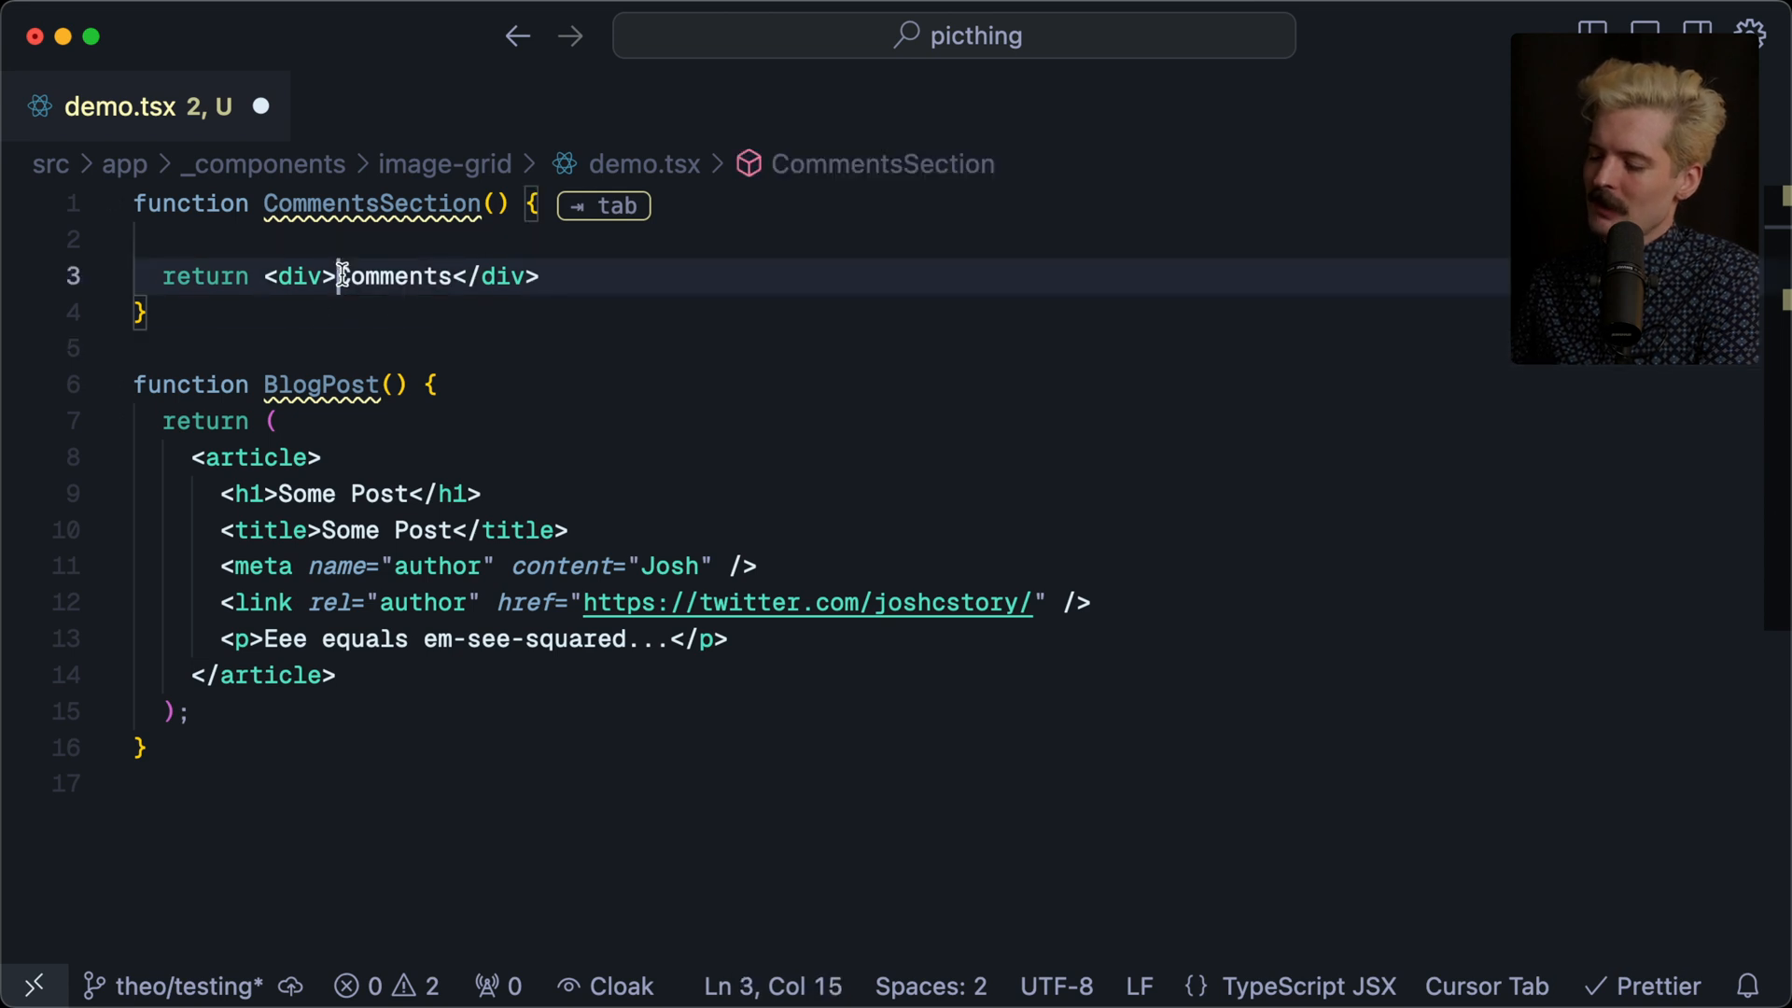
text(<title>)
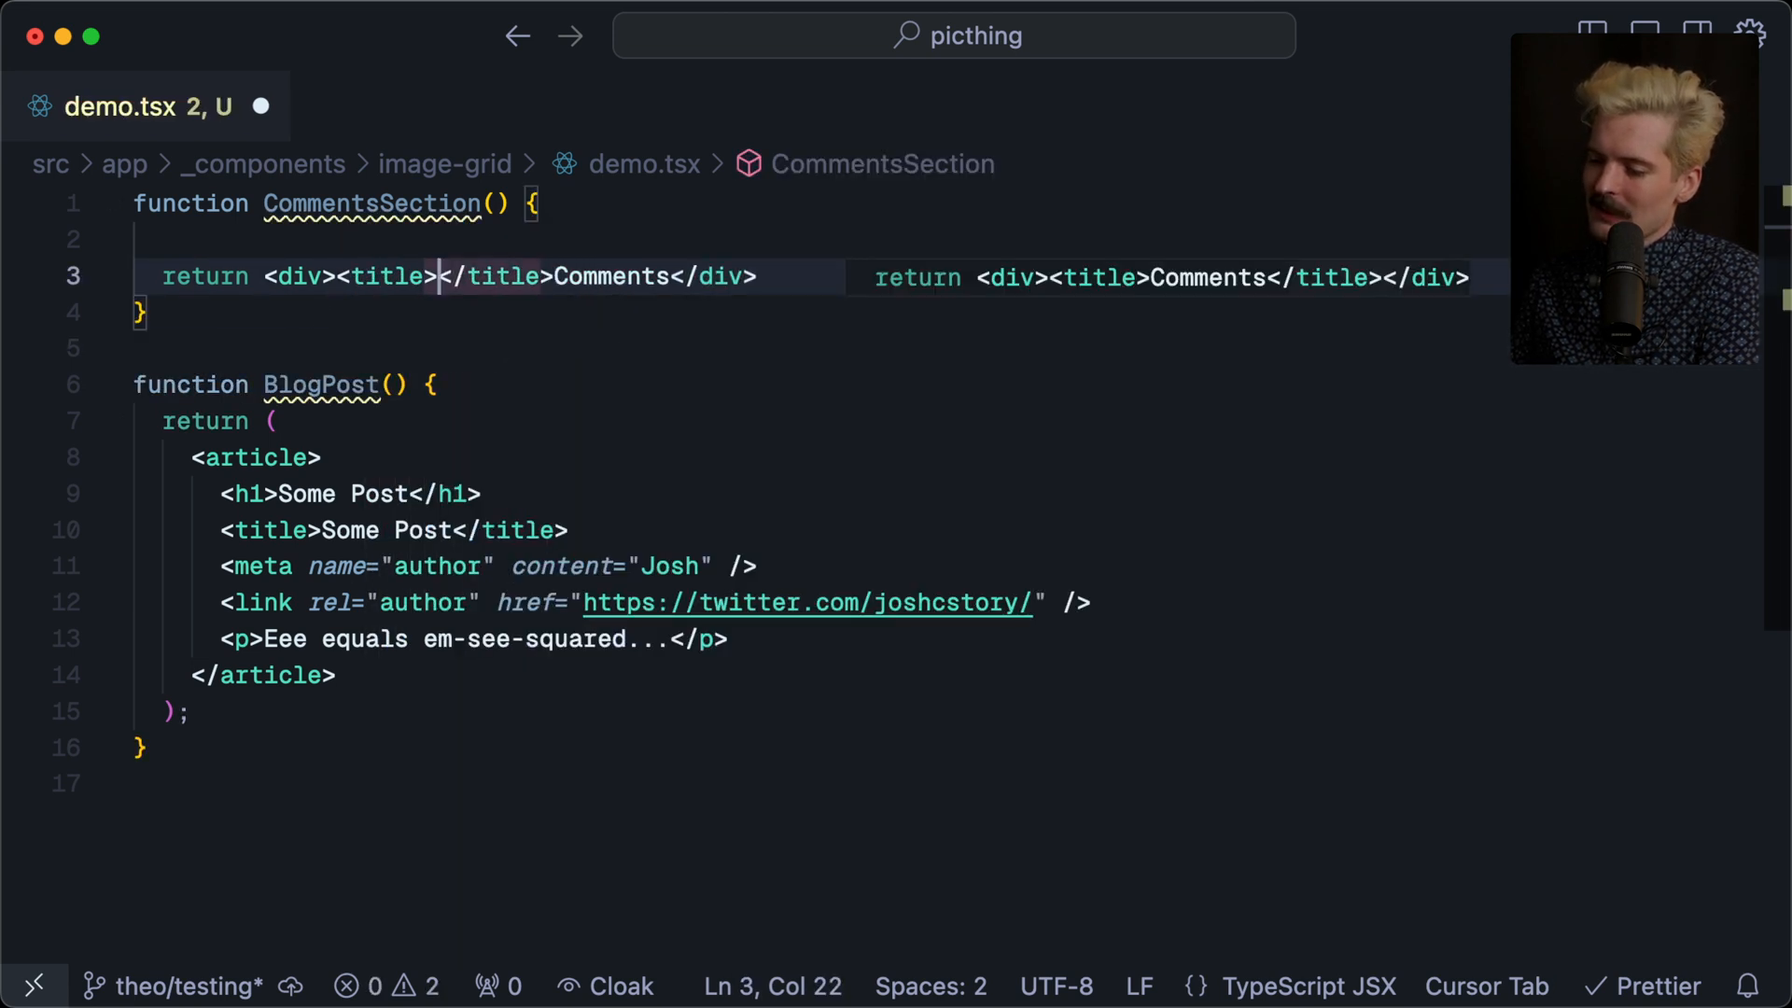
text(Comments Section)
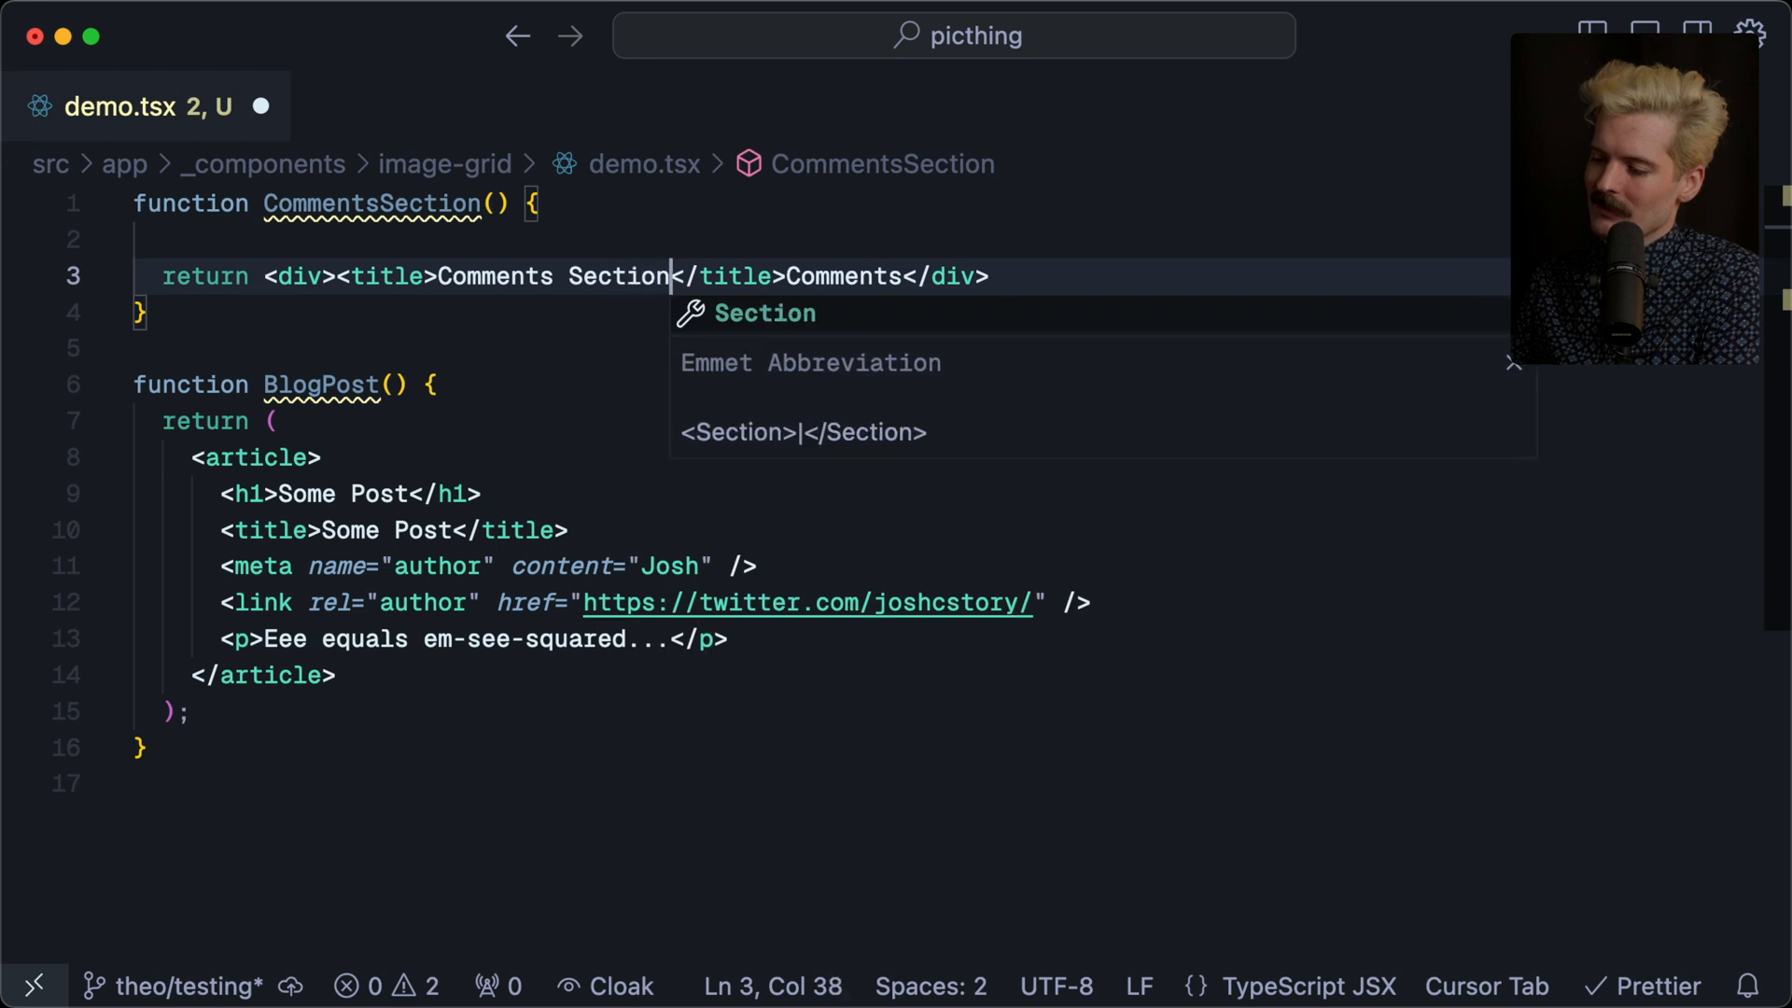
key(super+s)
Render <CommentsSection /> inside BlogPost below the post title and save
double_click(371, 204)
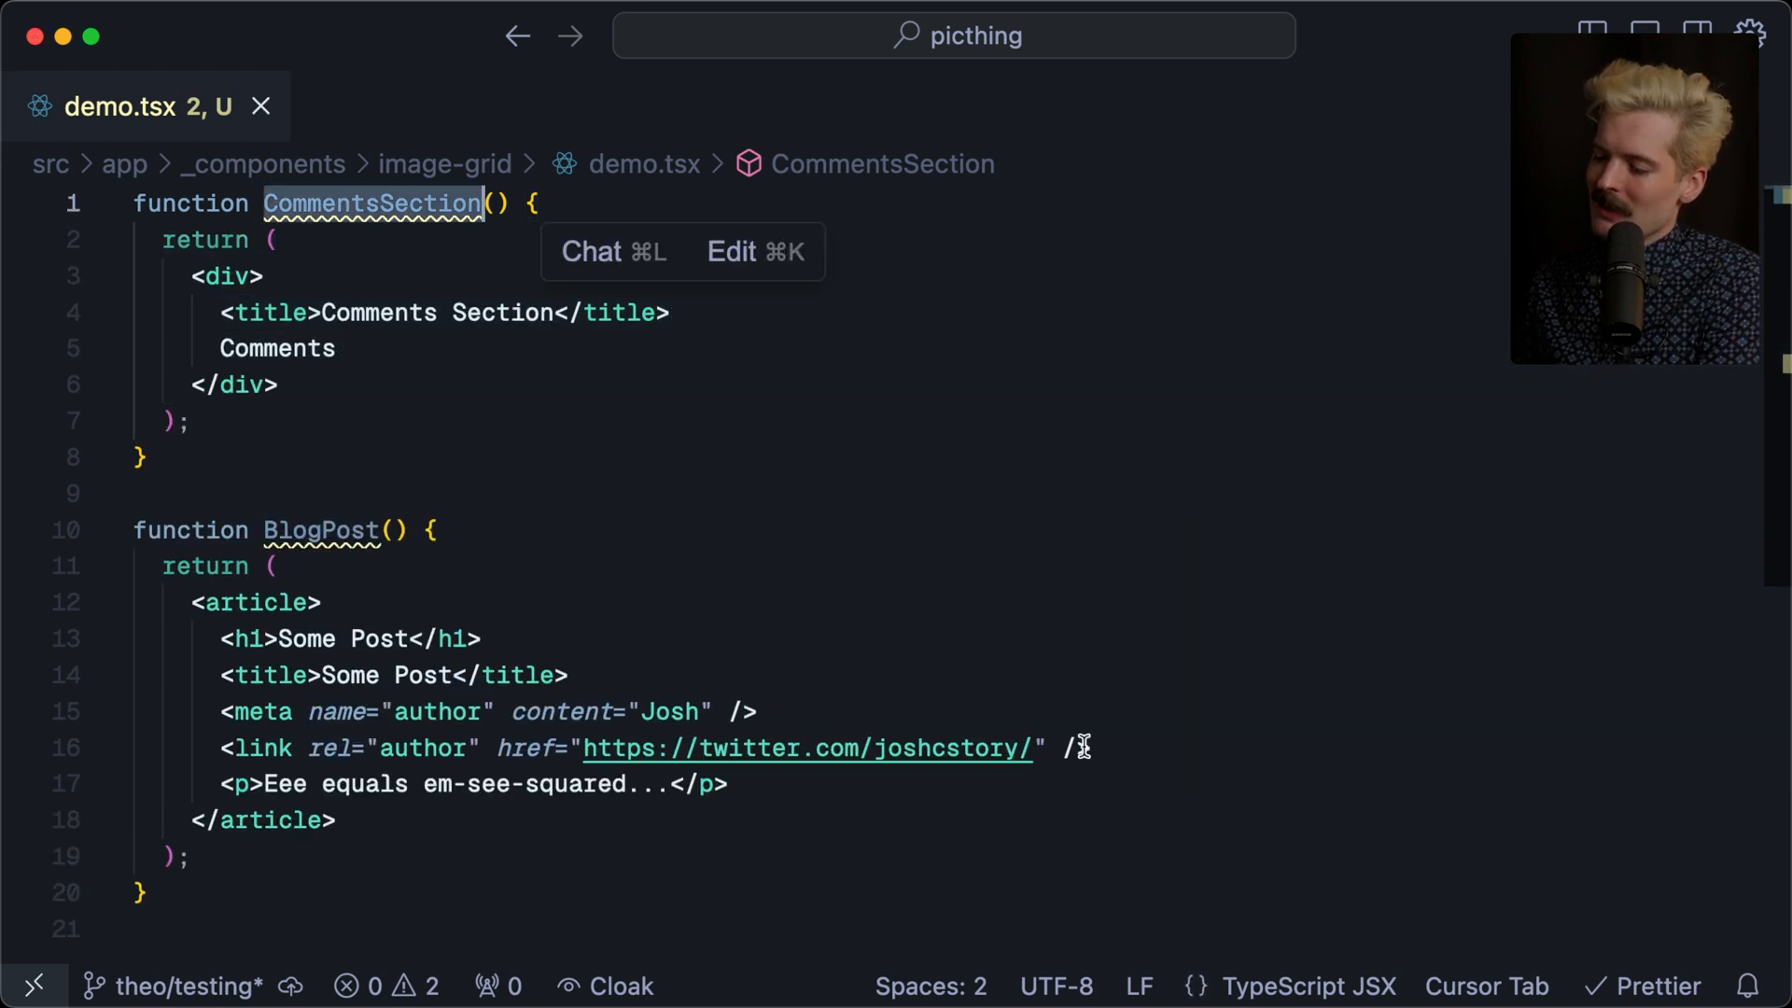
click(1002, 712)
key(super+shift+Return)
text(<CommentsSection />)
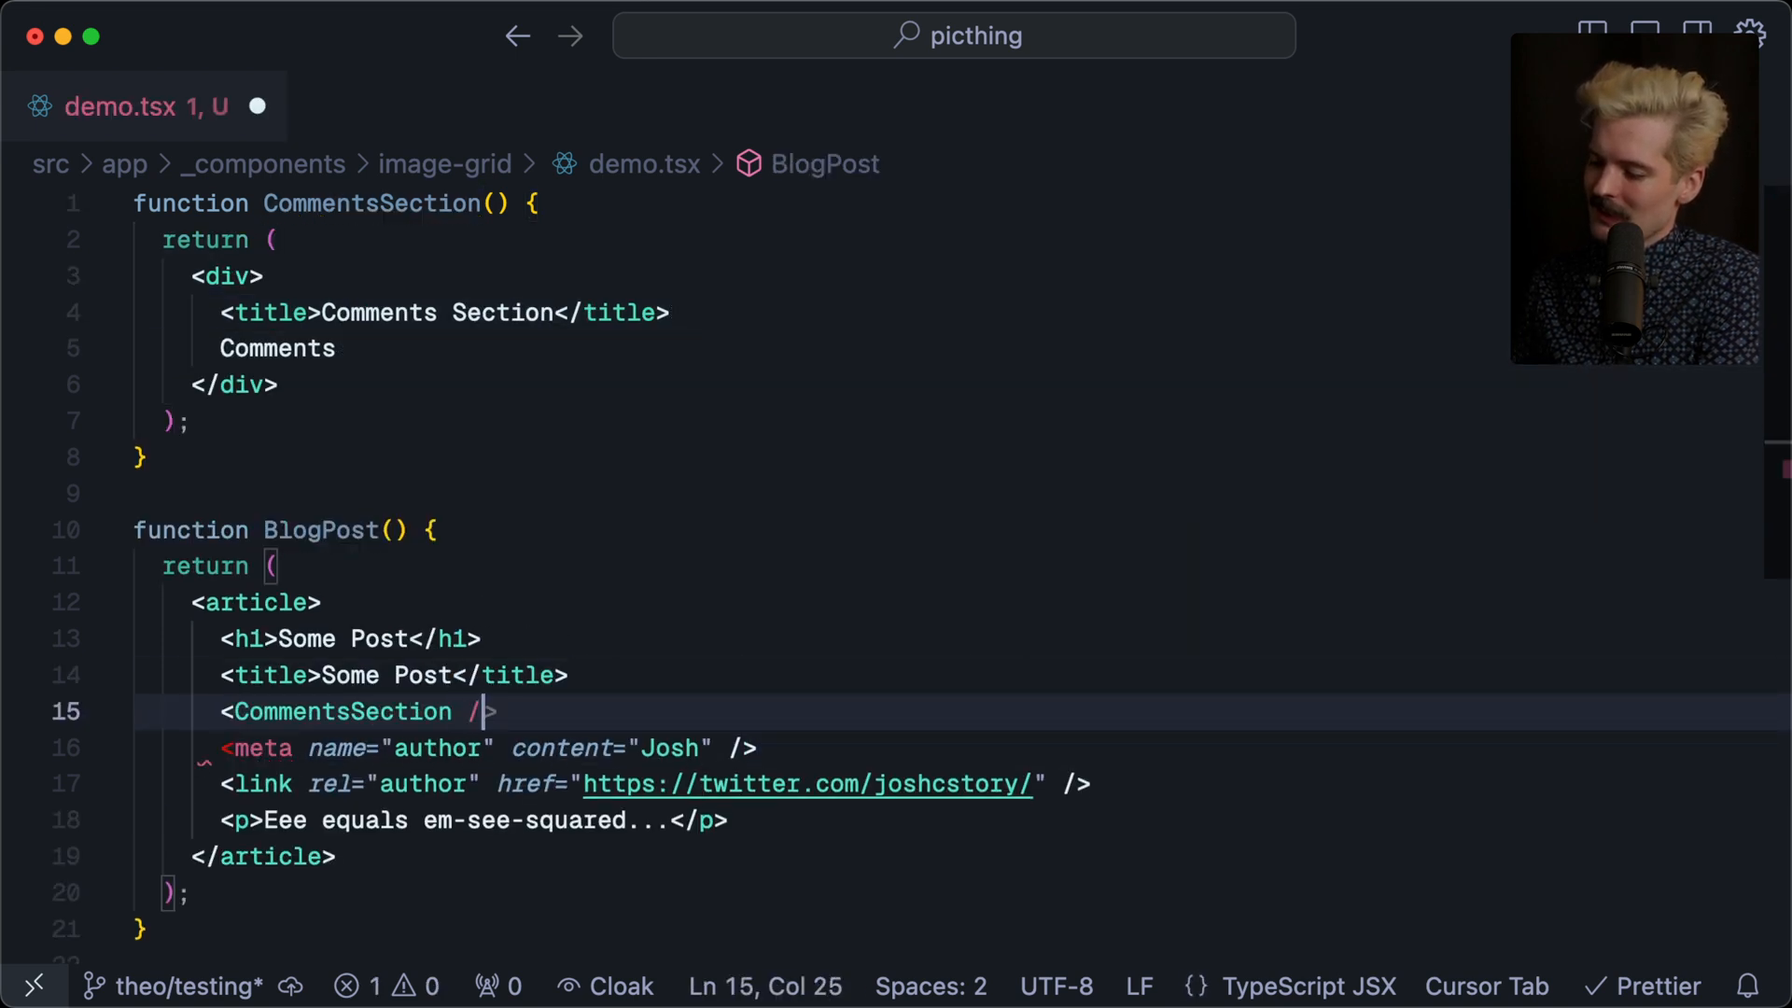
key(super+s)
click(538, 939)
scroll(539, 944, down, 3)
scroll(539, 944, up, 2)
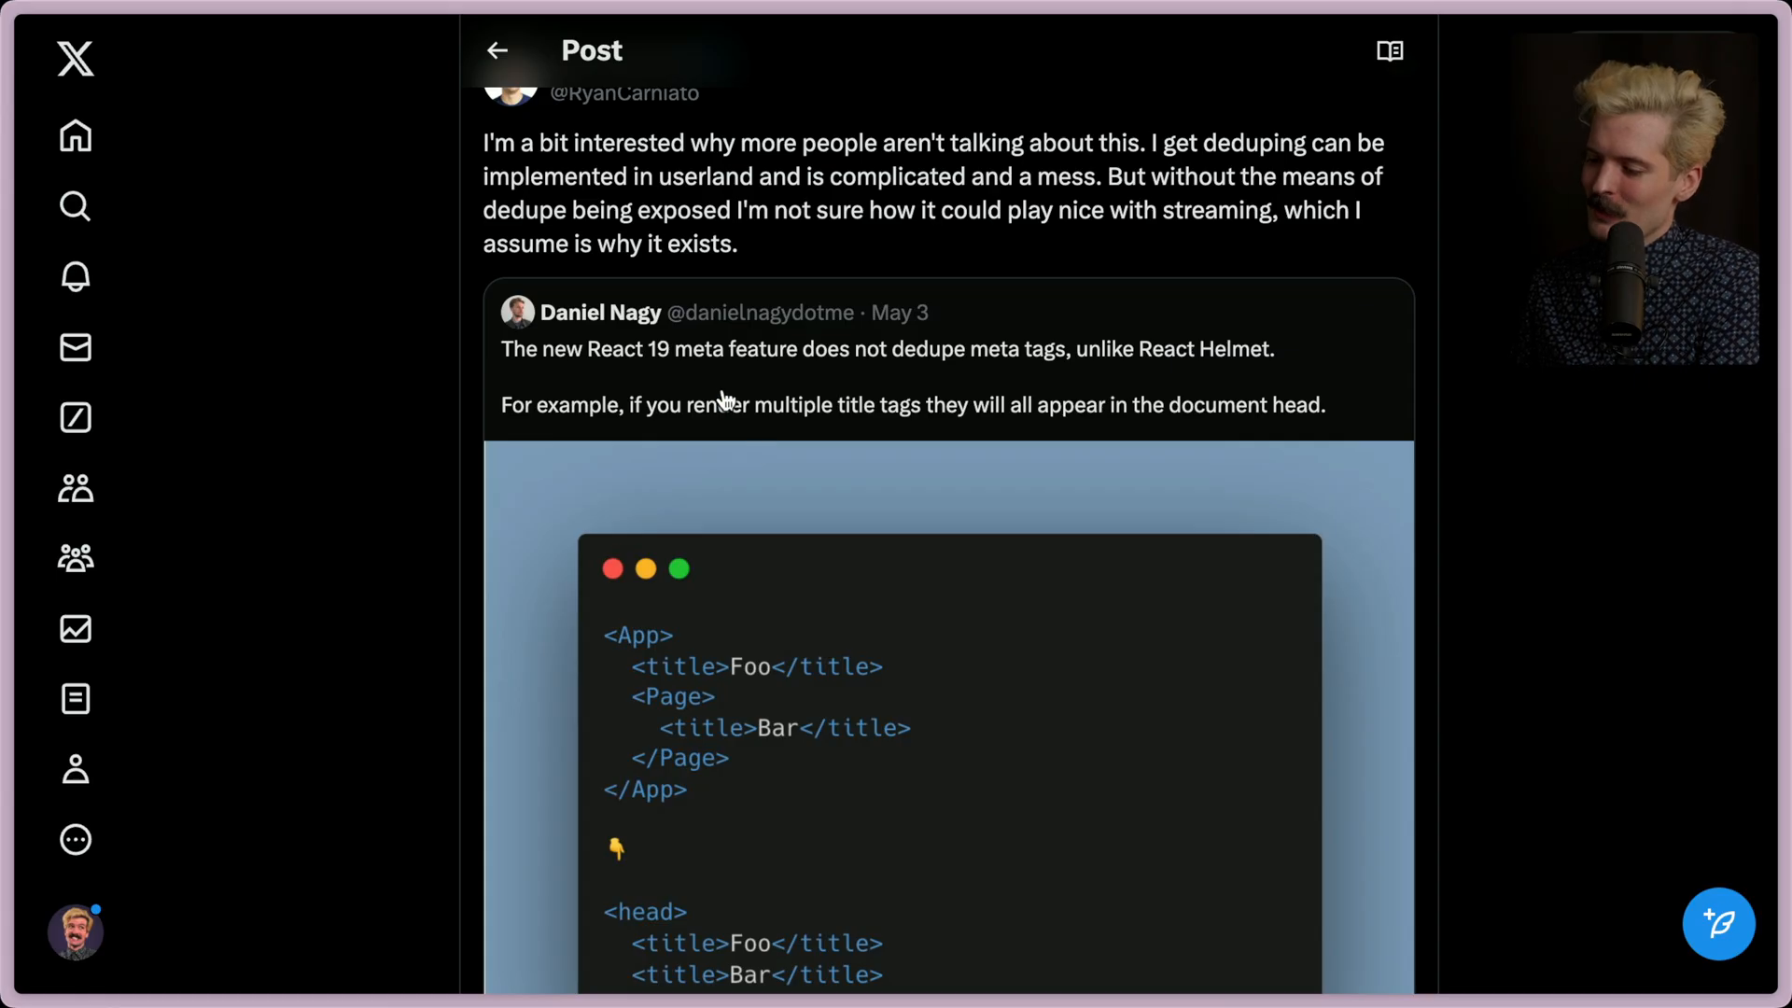
scroll(747, 406, up, 1)
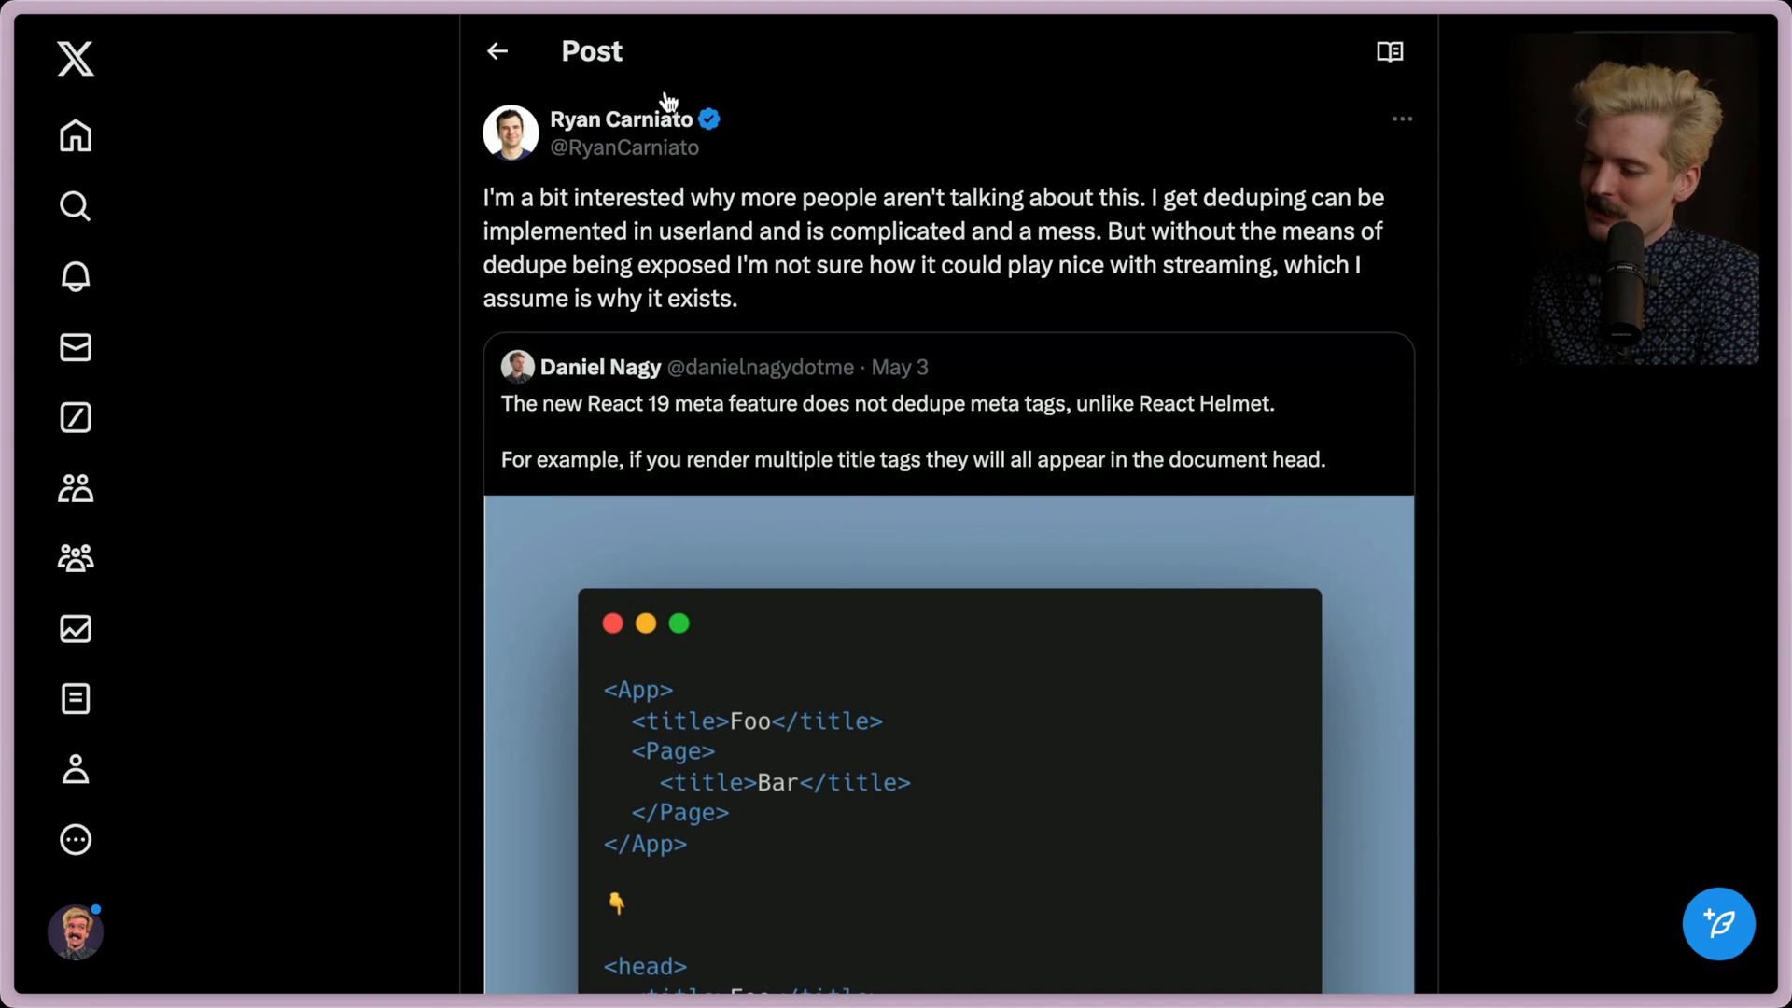
Read the quoted meta-deduping post, return, and highlight the words 'with streaming'
click(909, 379)
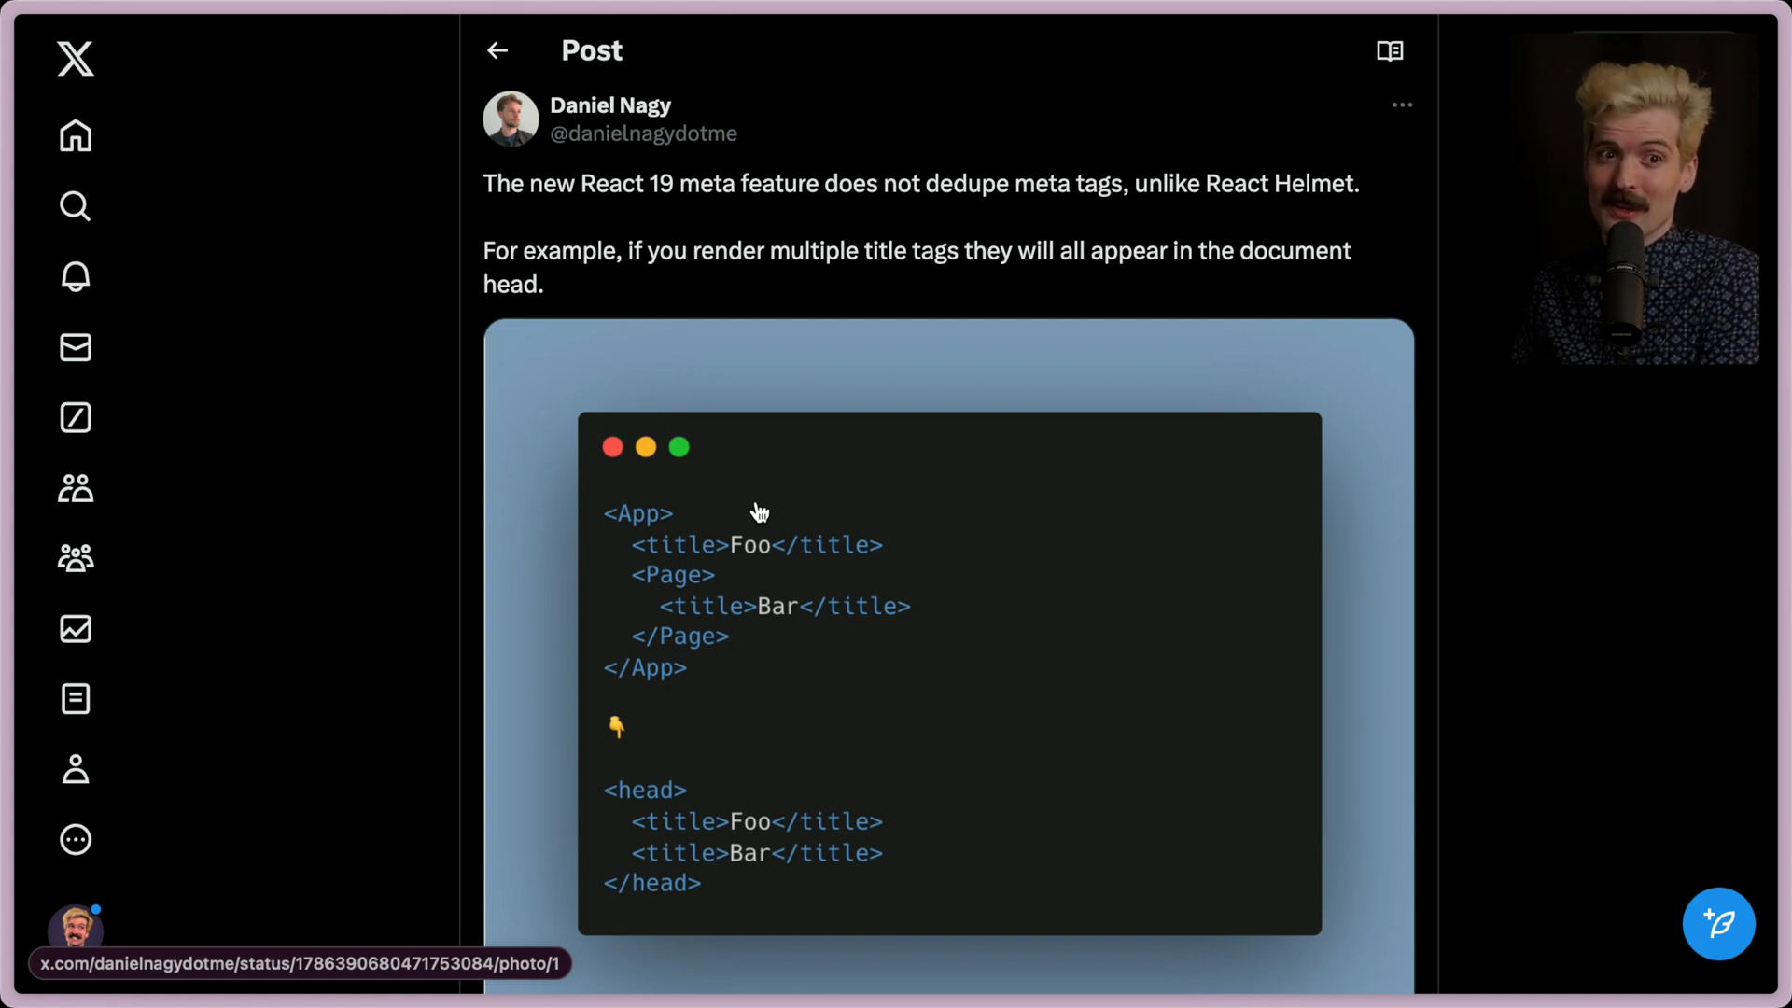
key(alt+Left)
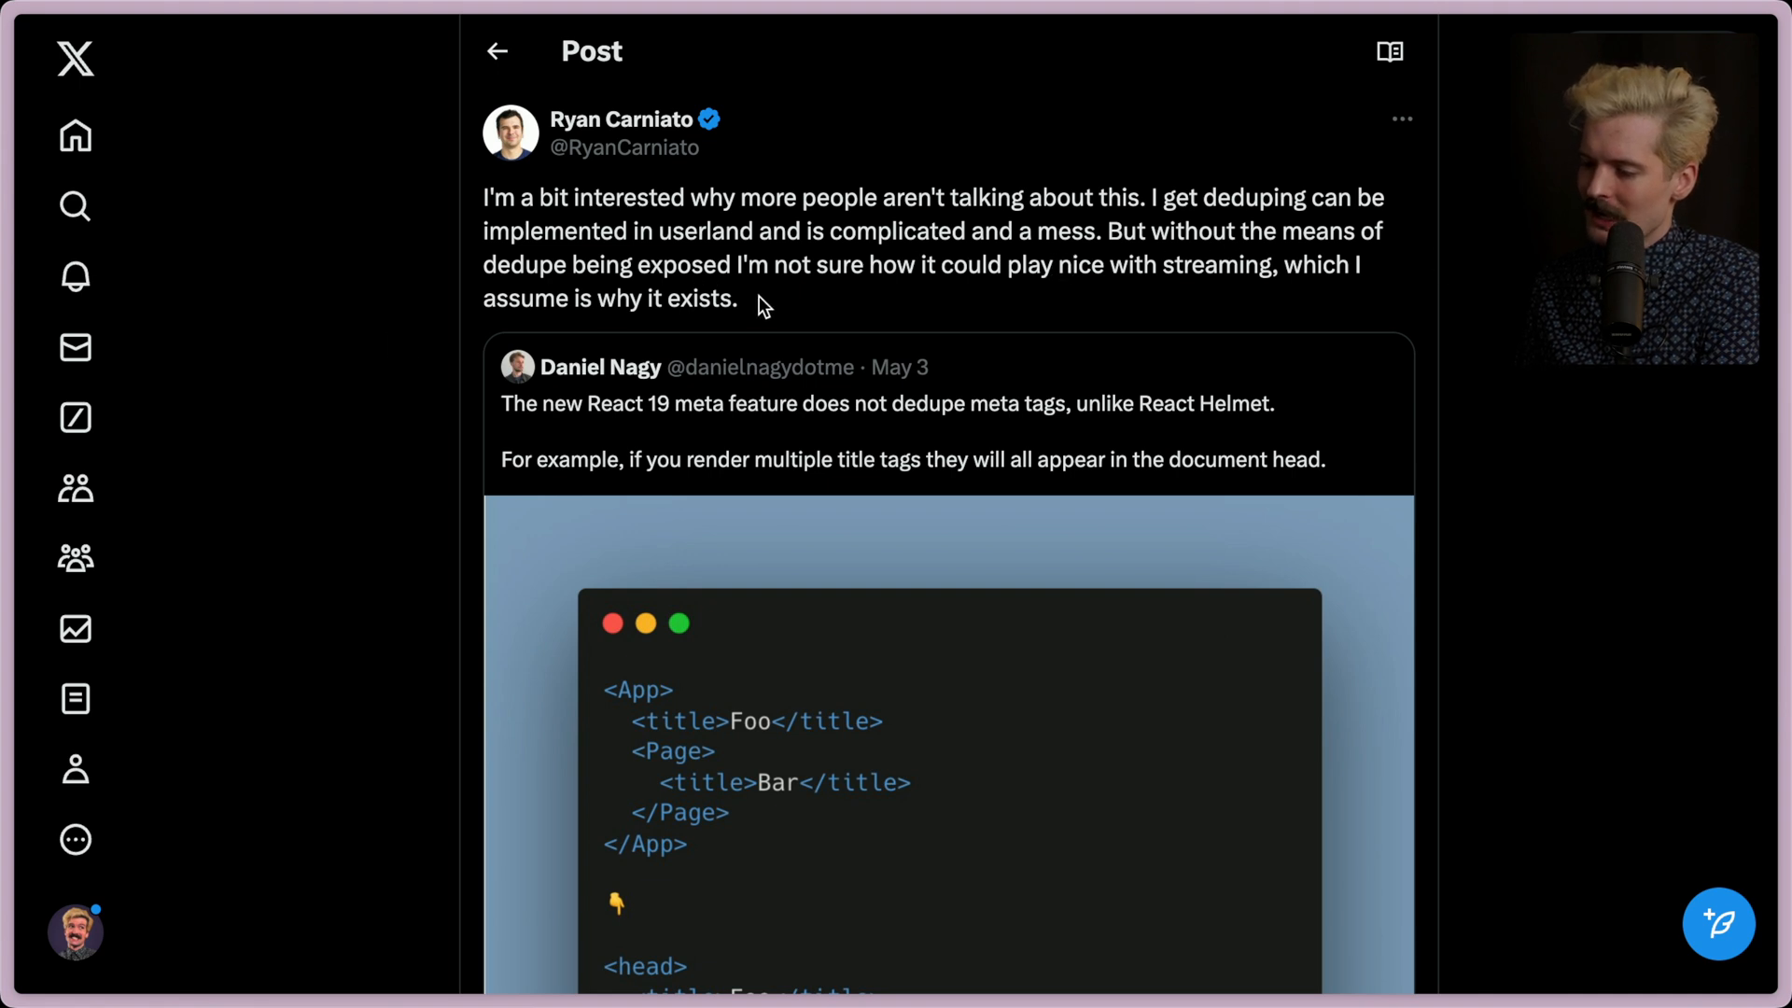
scroll(764, 297, down, 1)
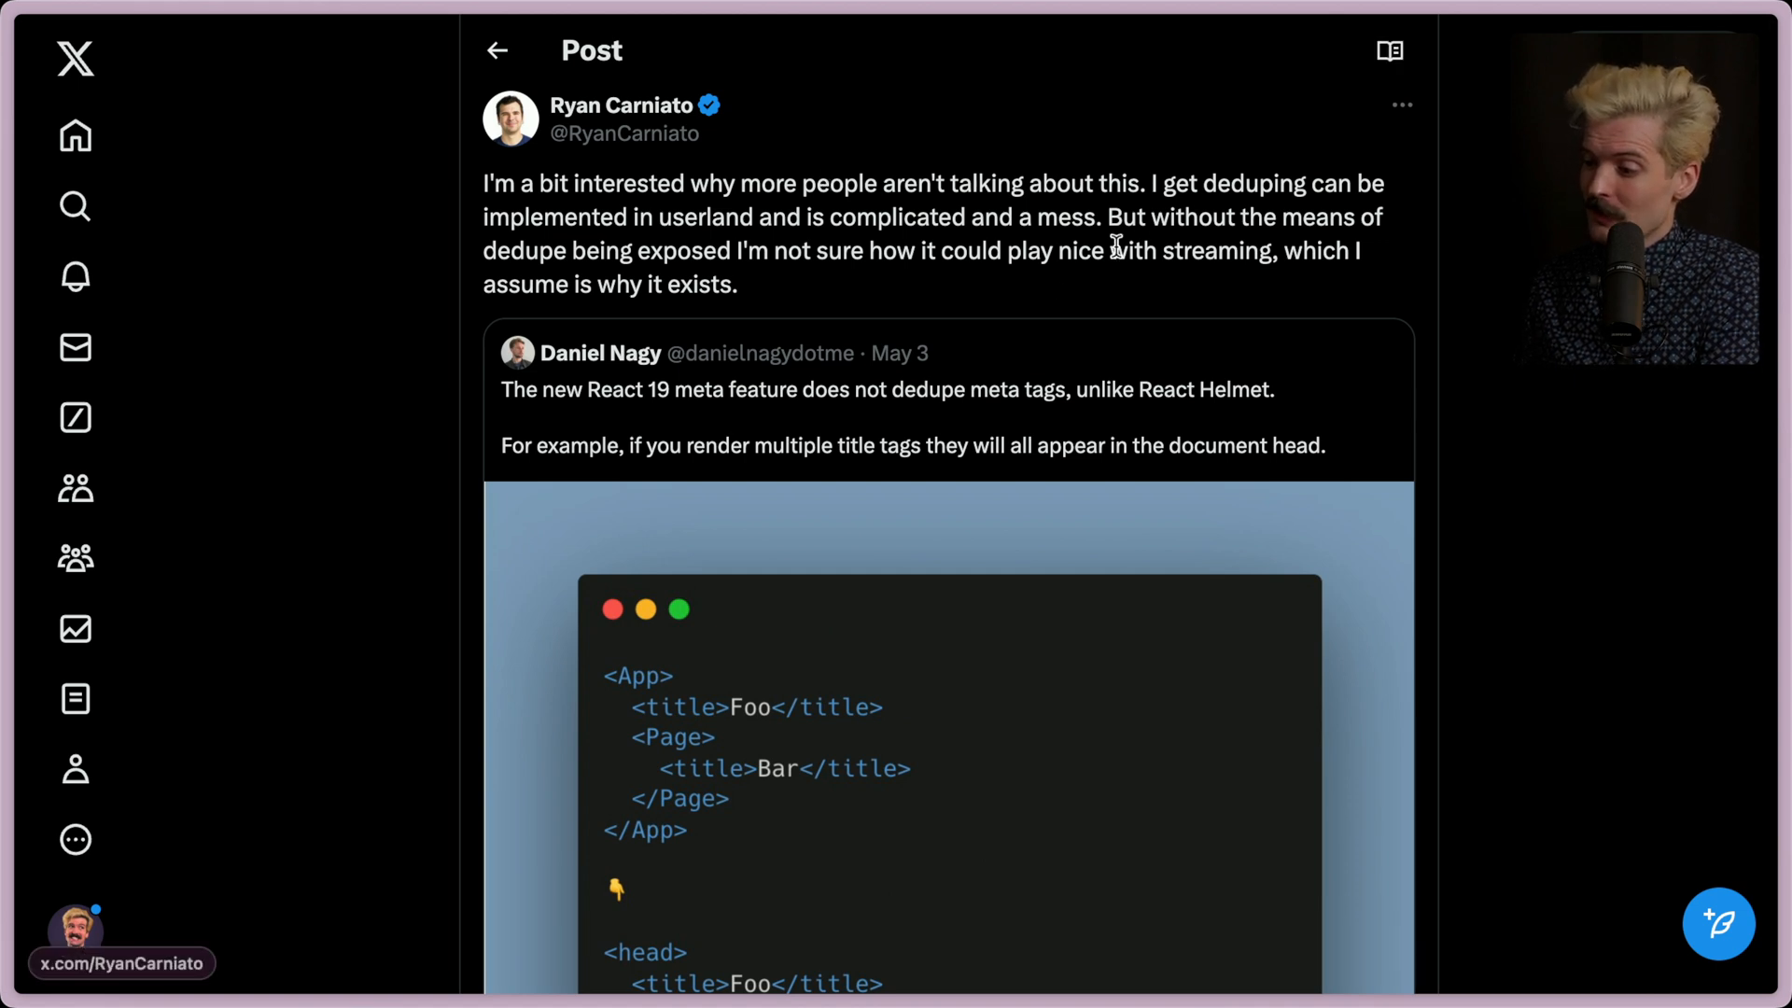
drag(1104, 253, 1272, 257)
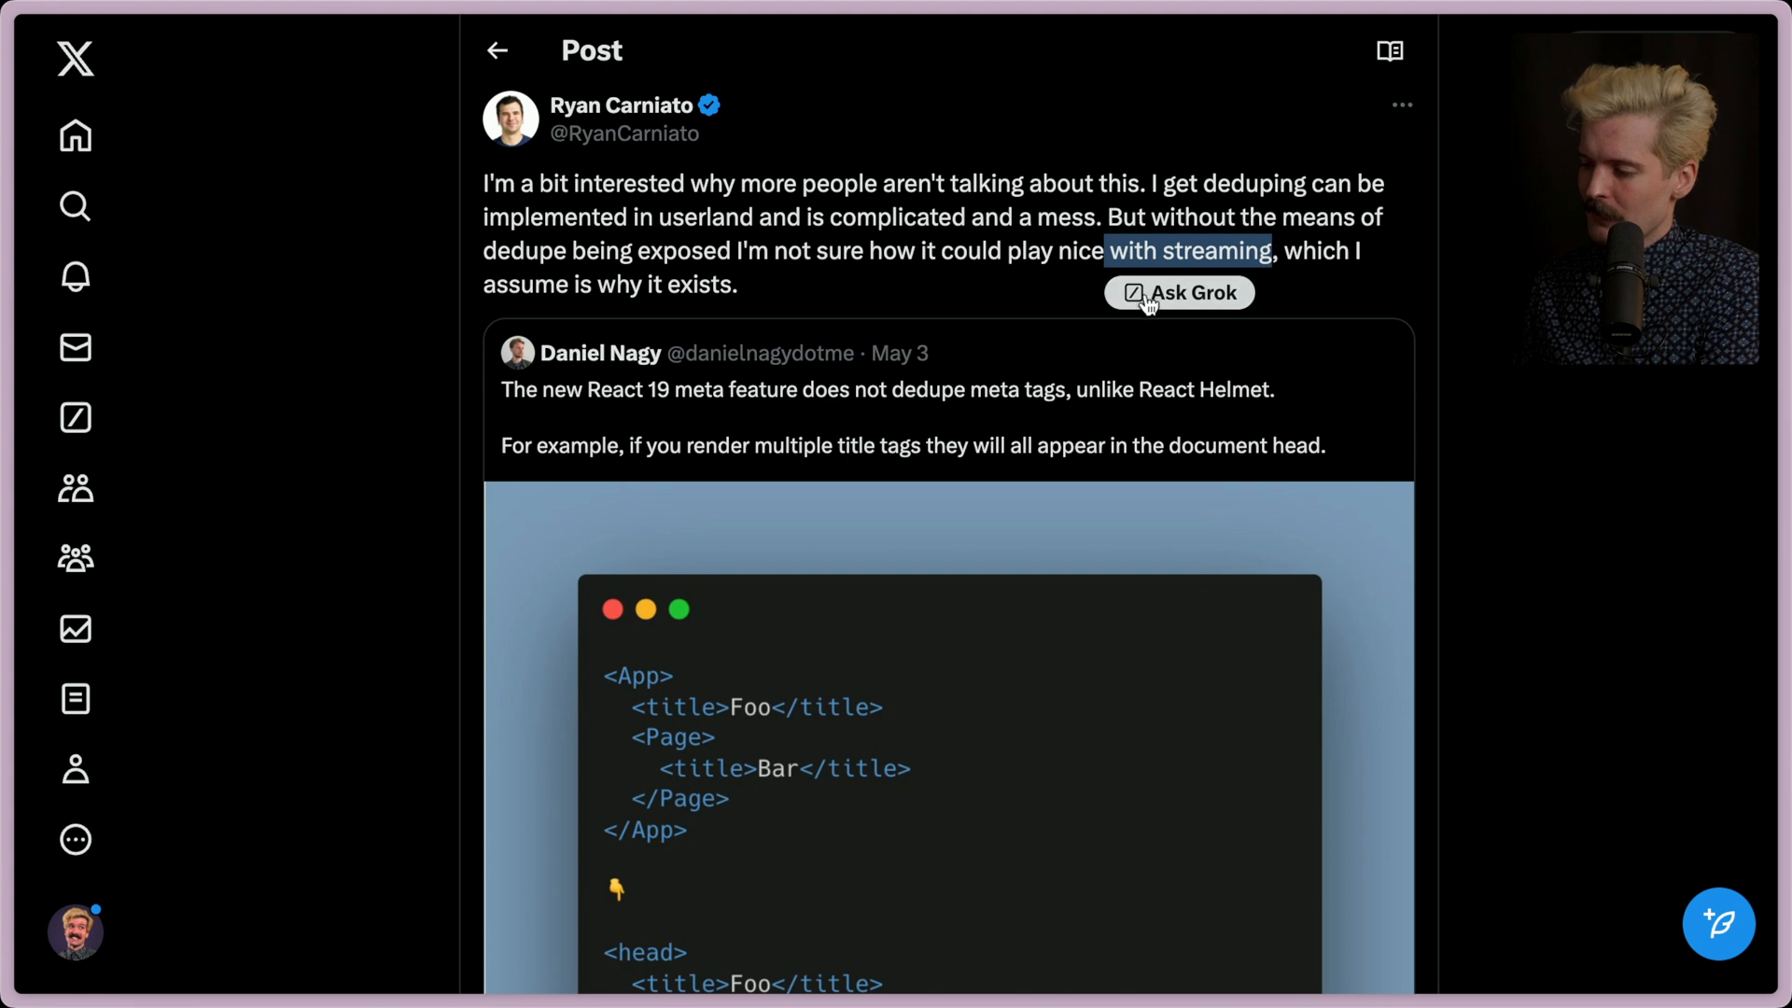
click(923, 290)
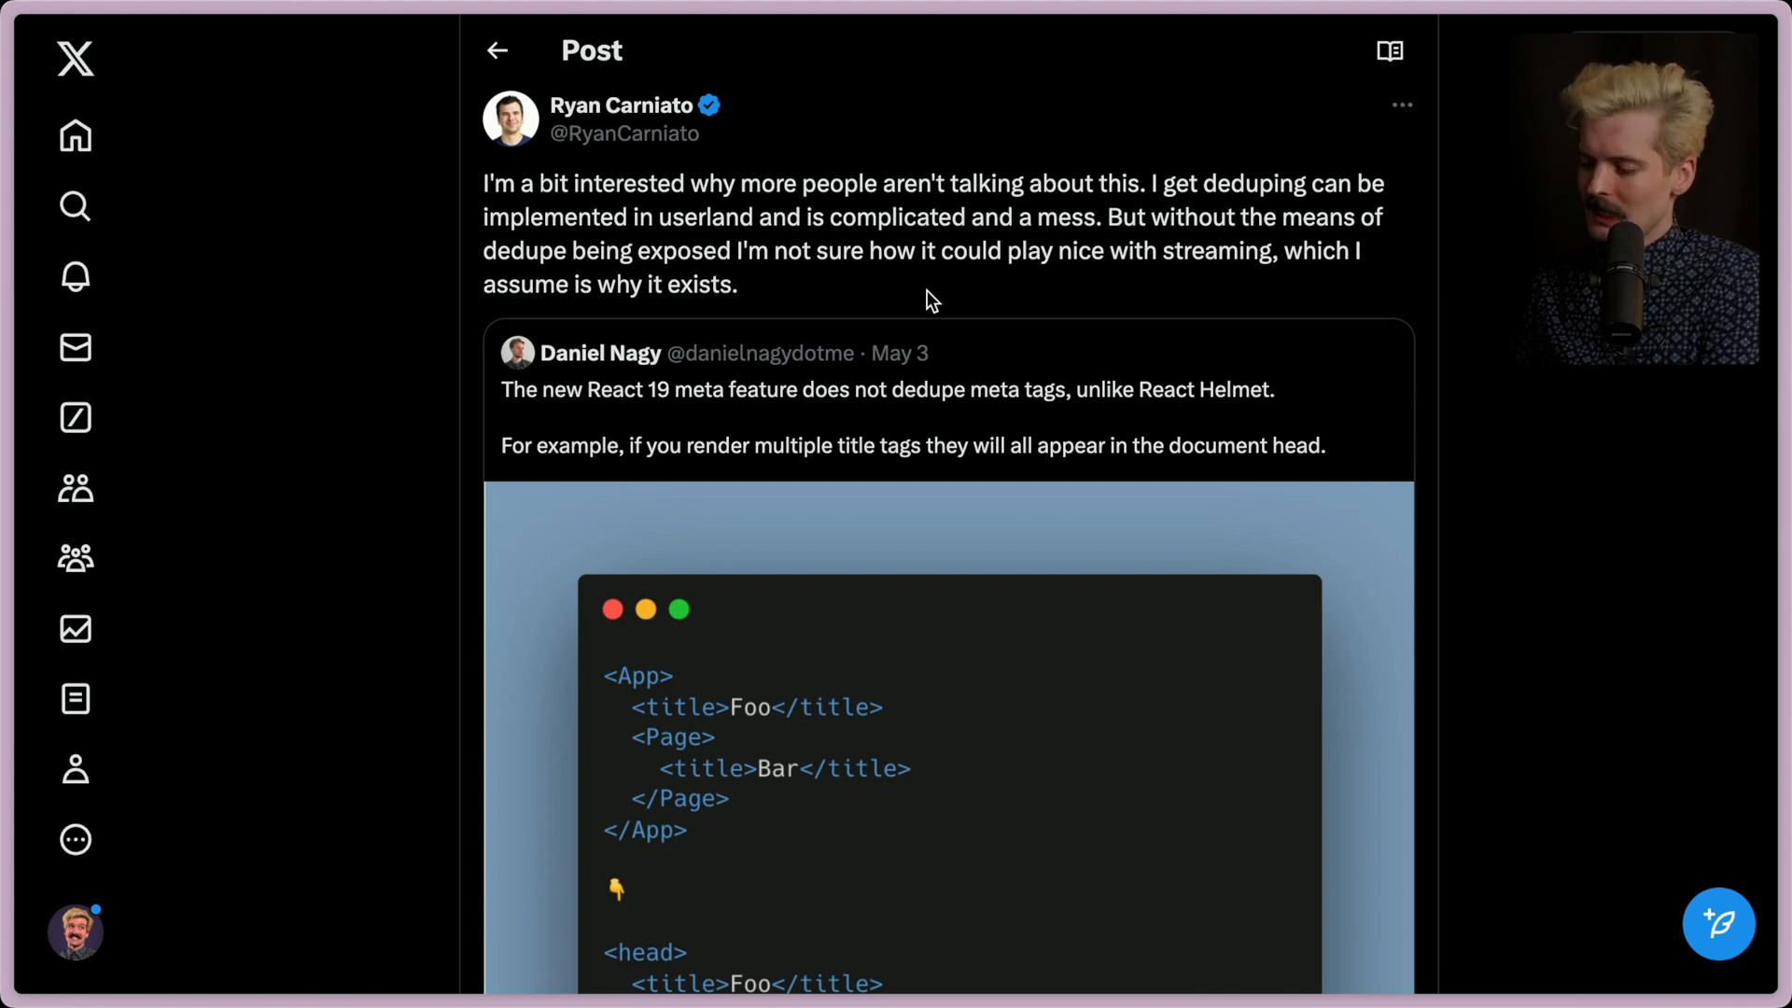
text(/)
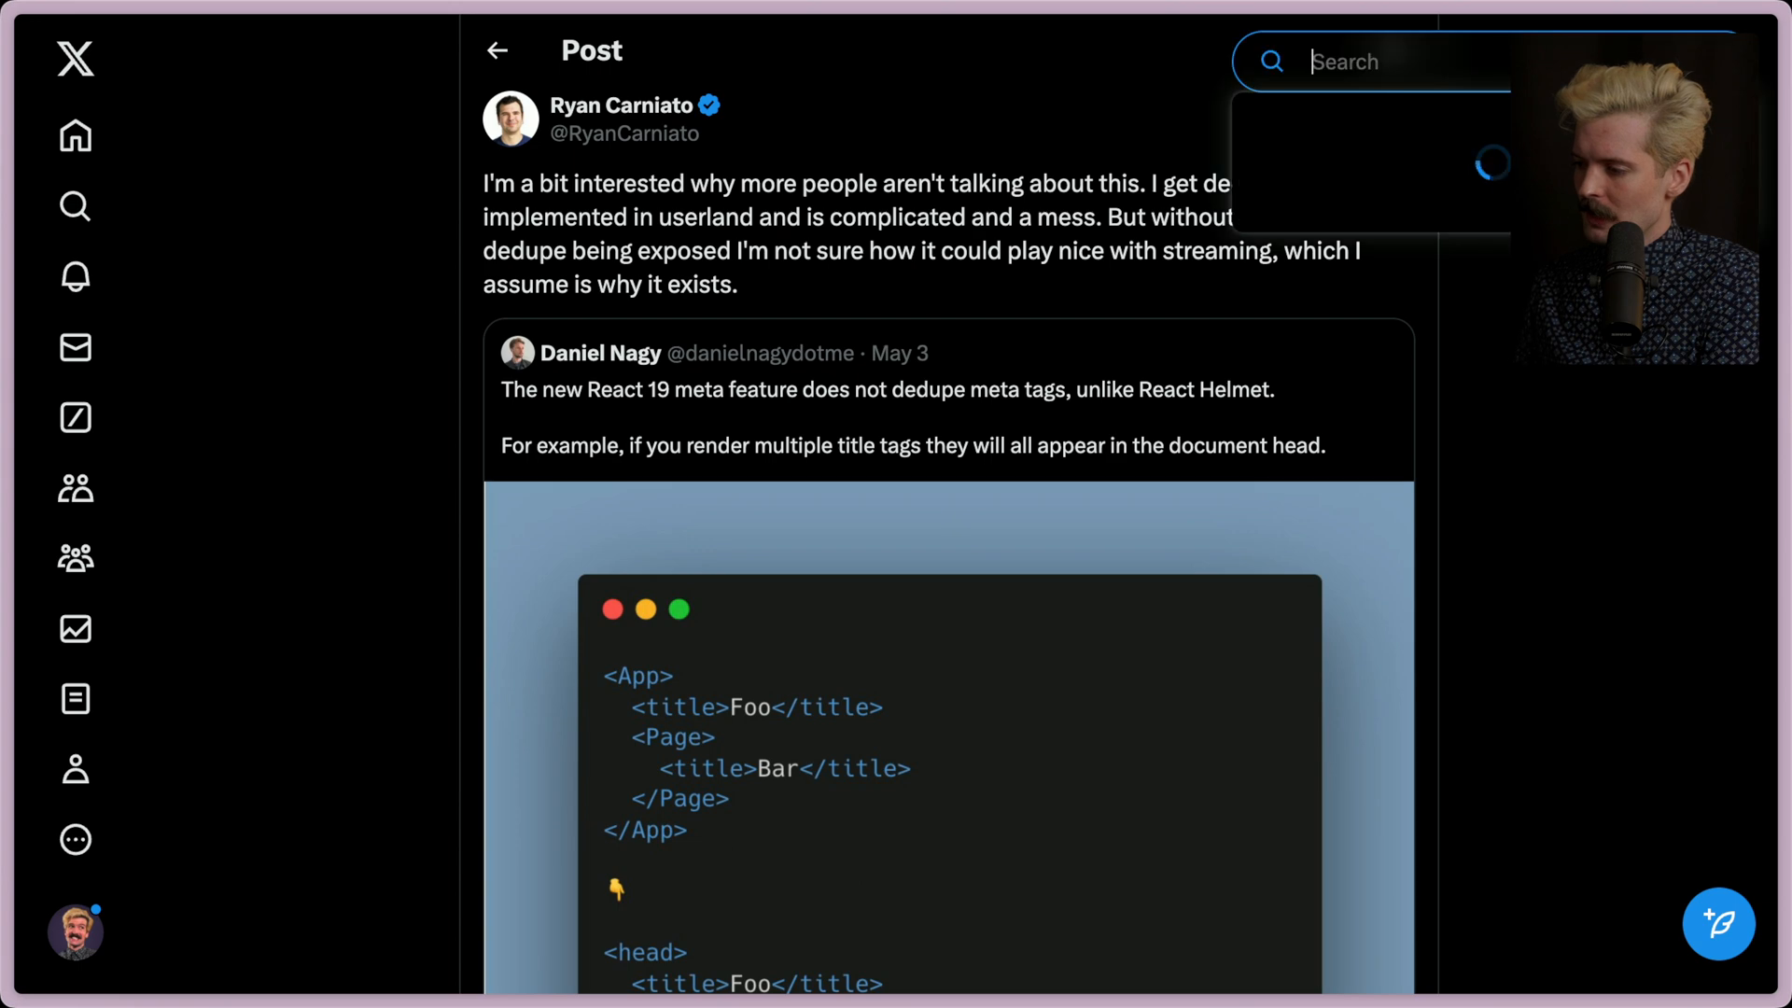
text(rauch)
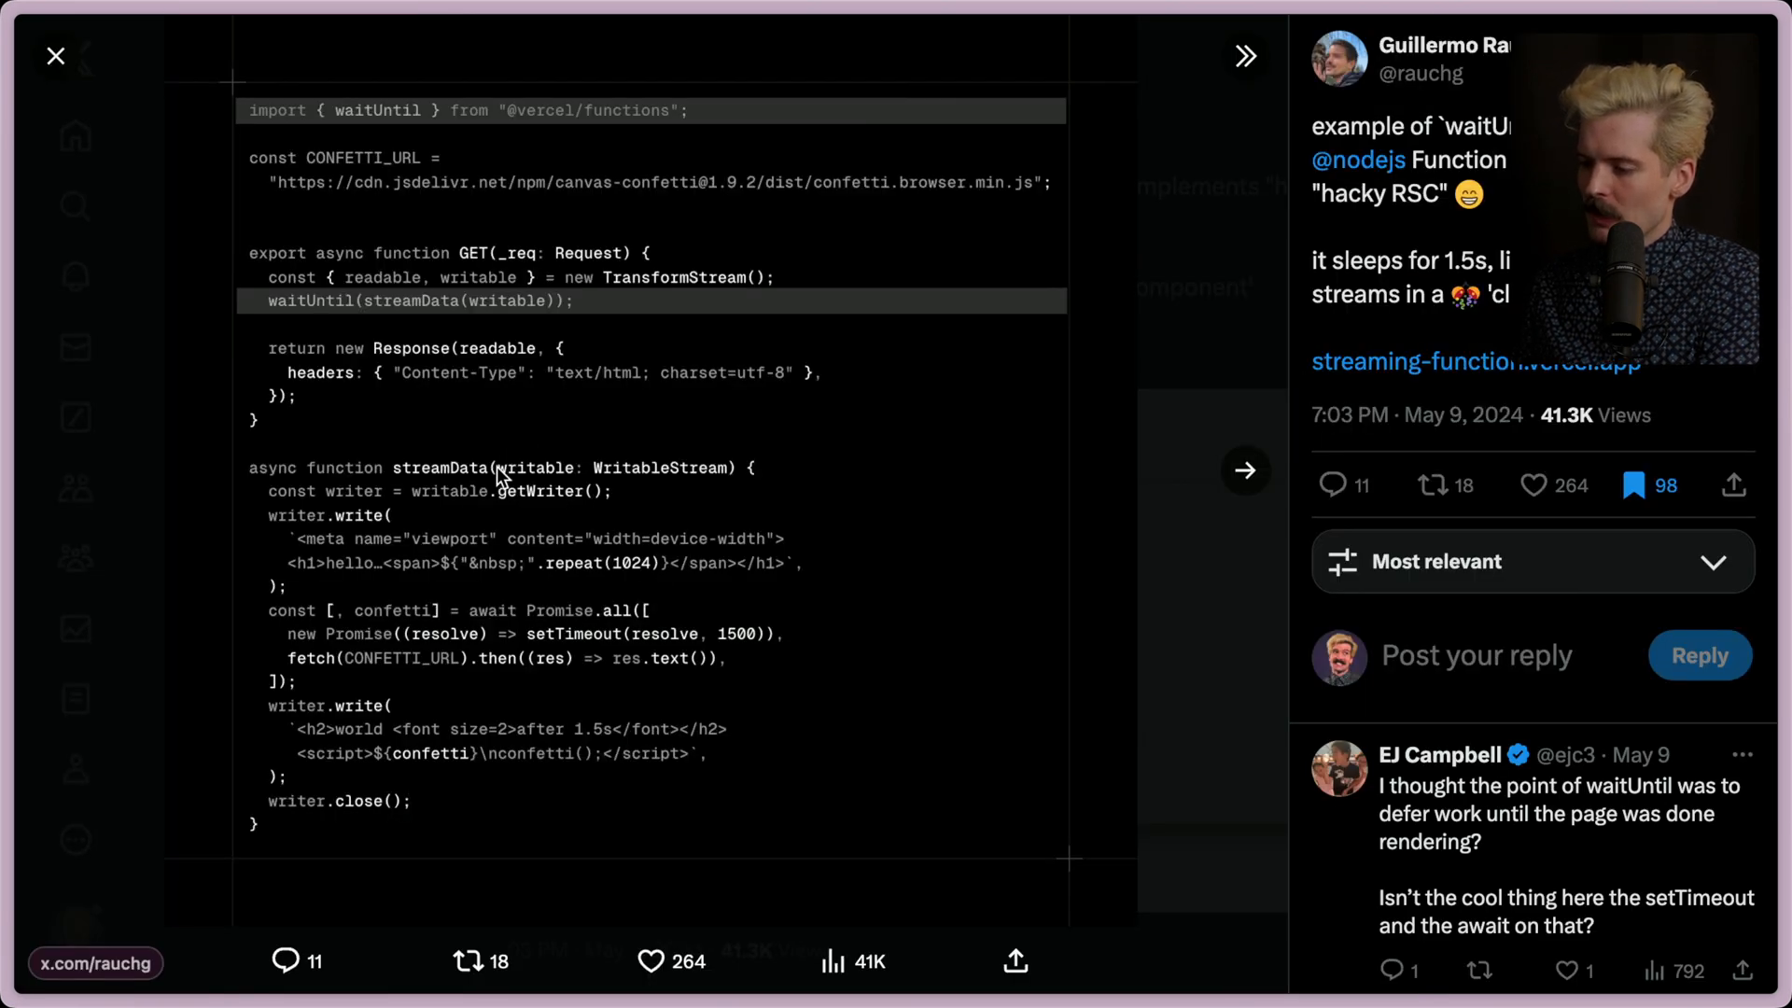
Load the streaming-function demo with DevTools Network capturing its request
super+click(1485, 364)
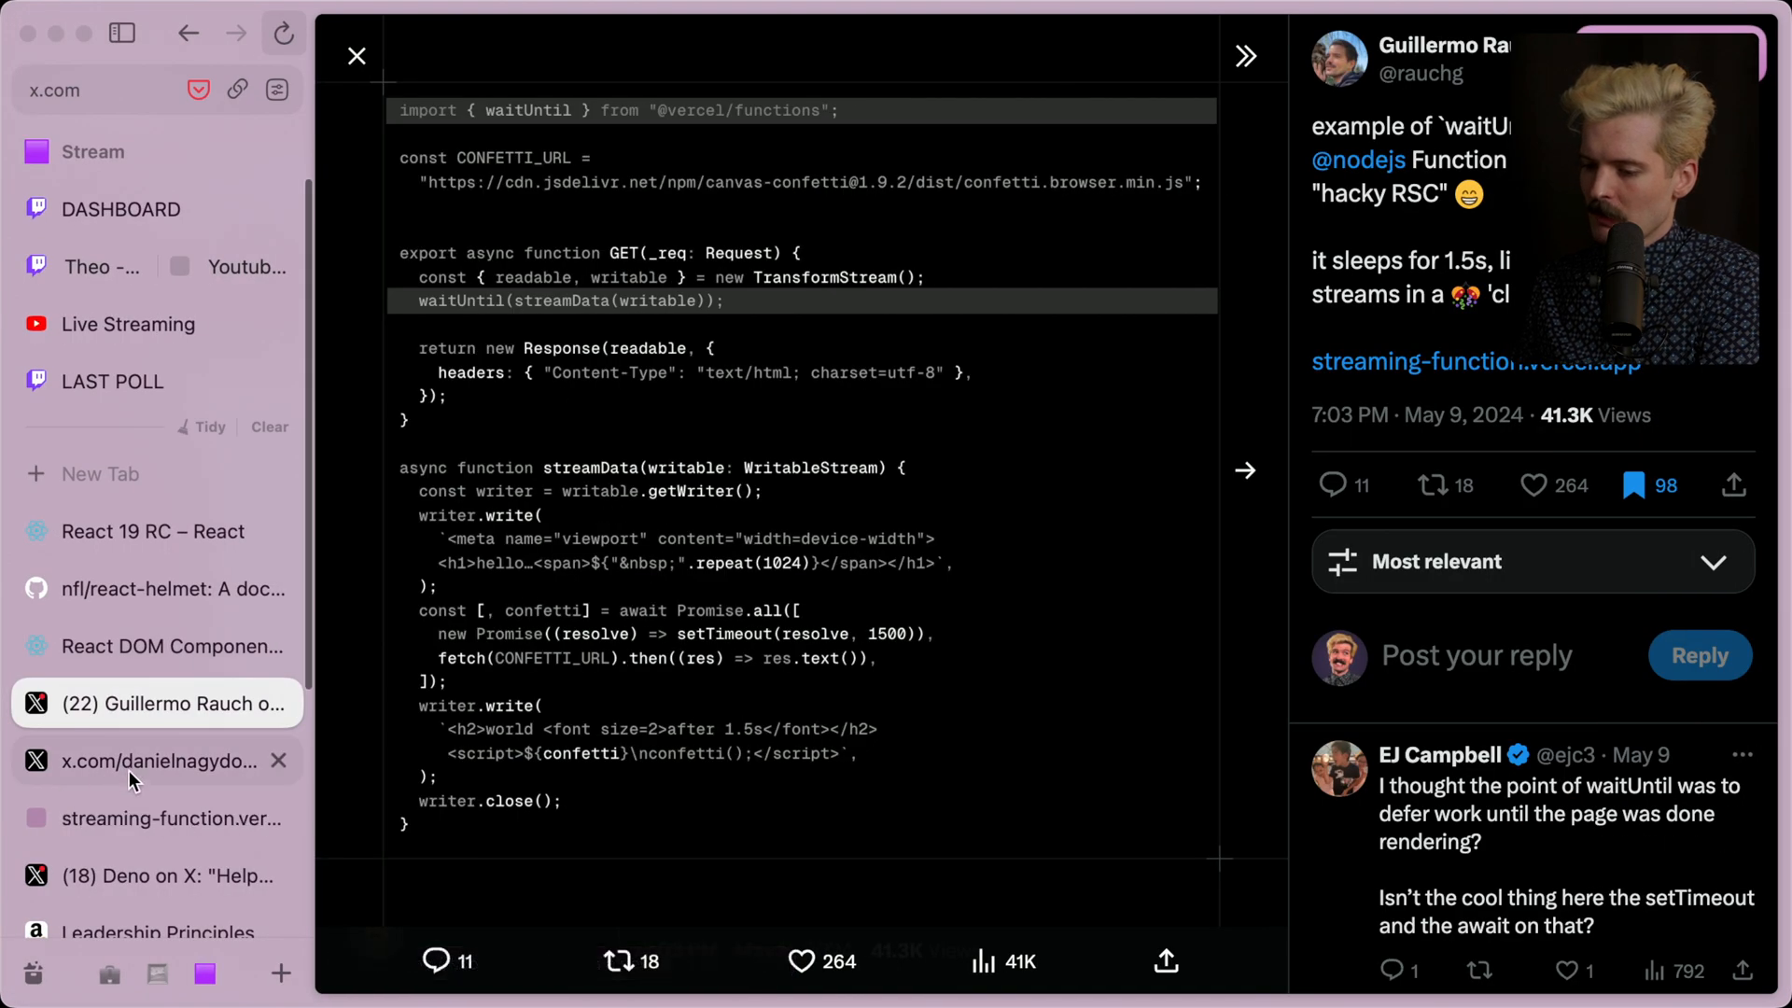
scroll(128, 772, down, 3)
click(141, 574)
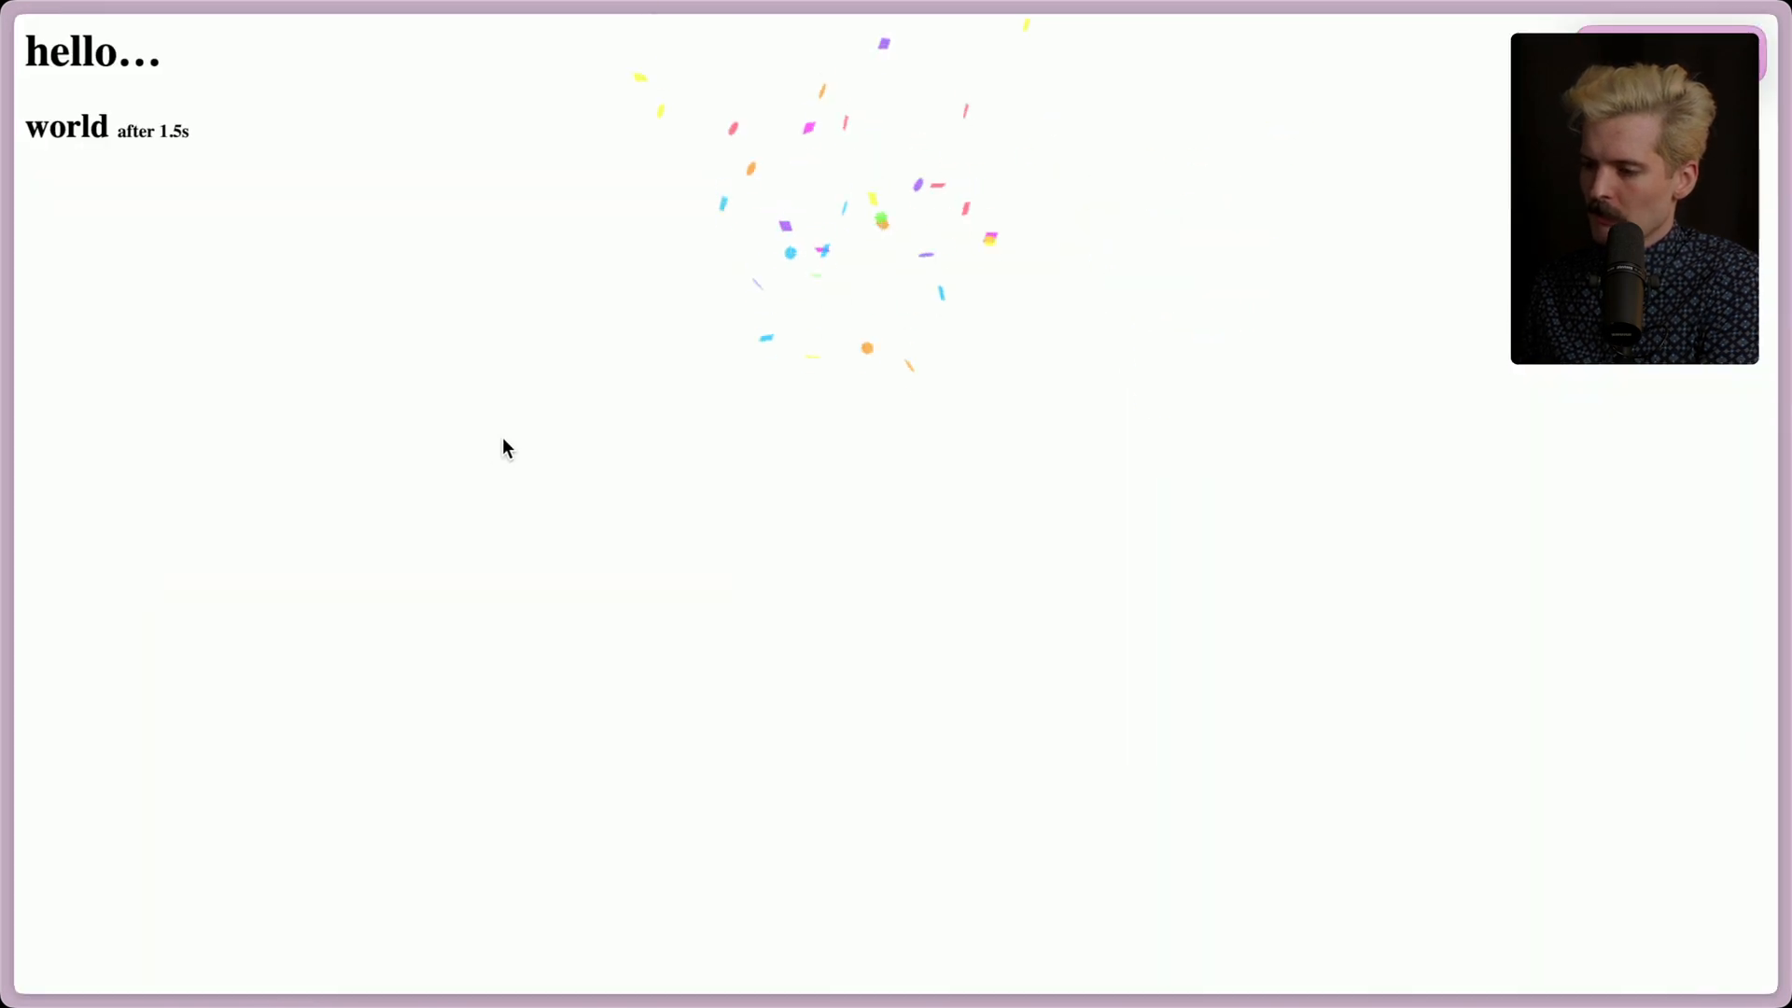
key(super+r)
key(super+alt+i)
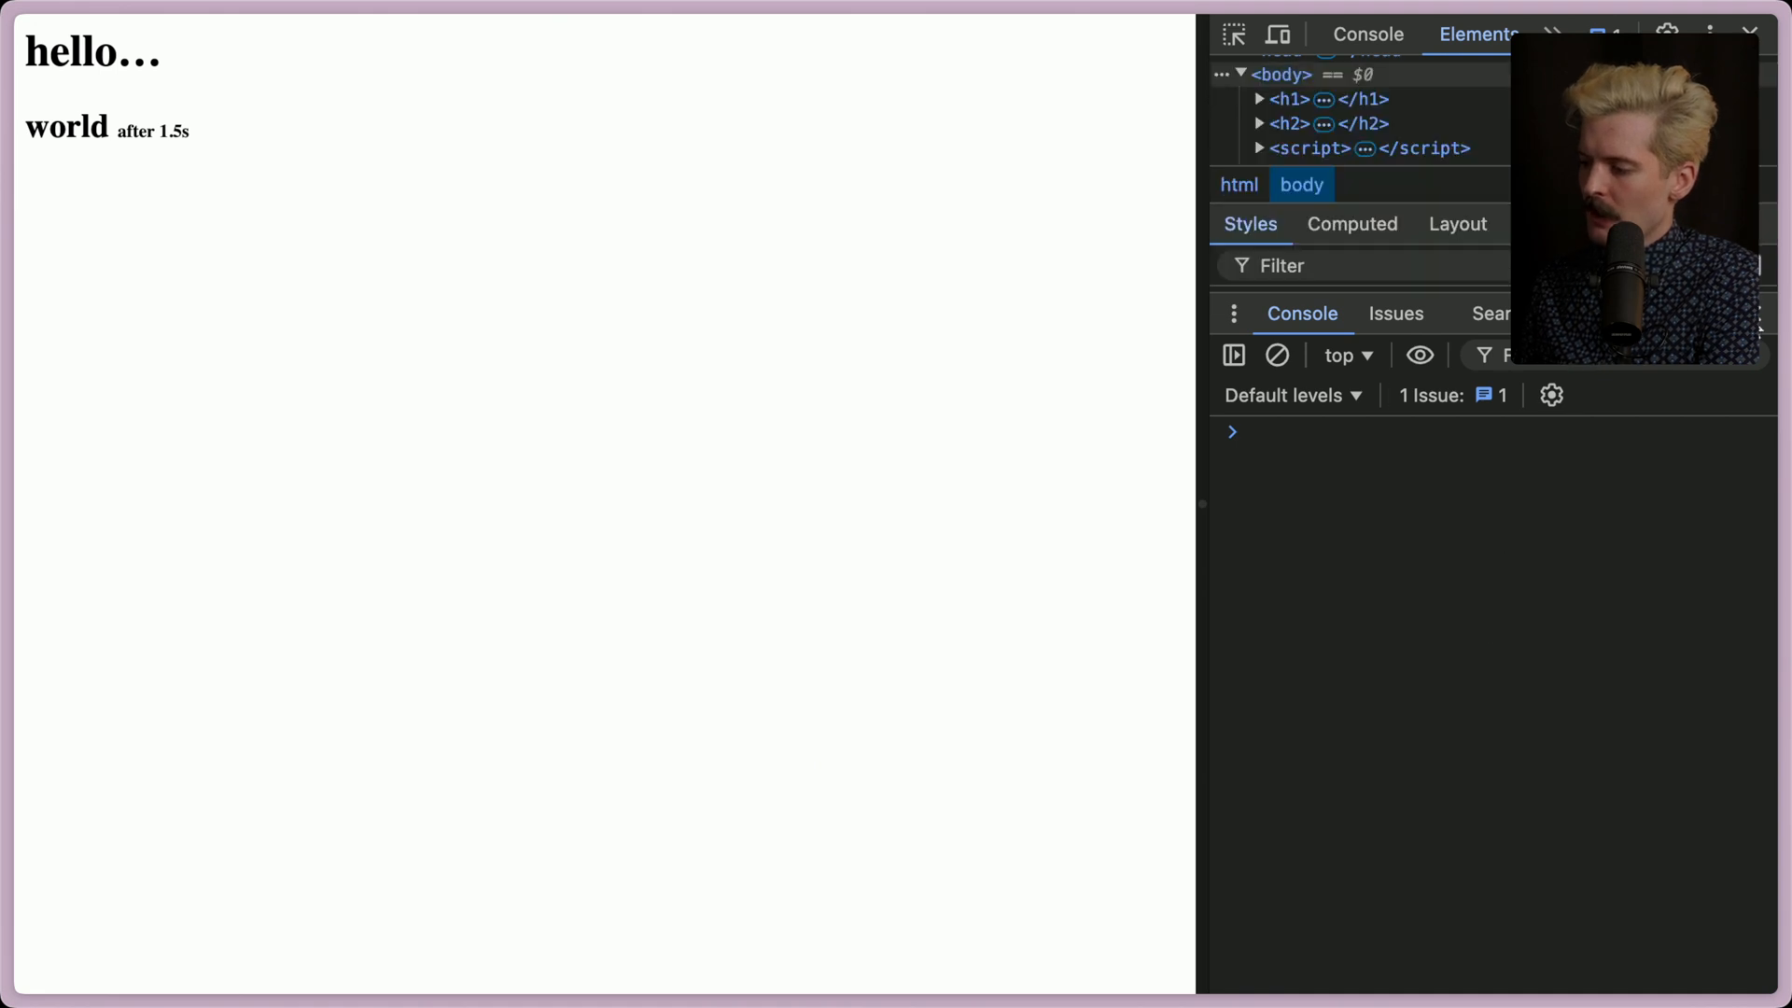
click(1763, 314)
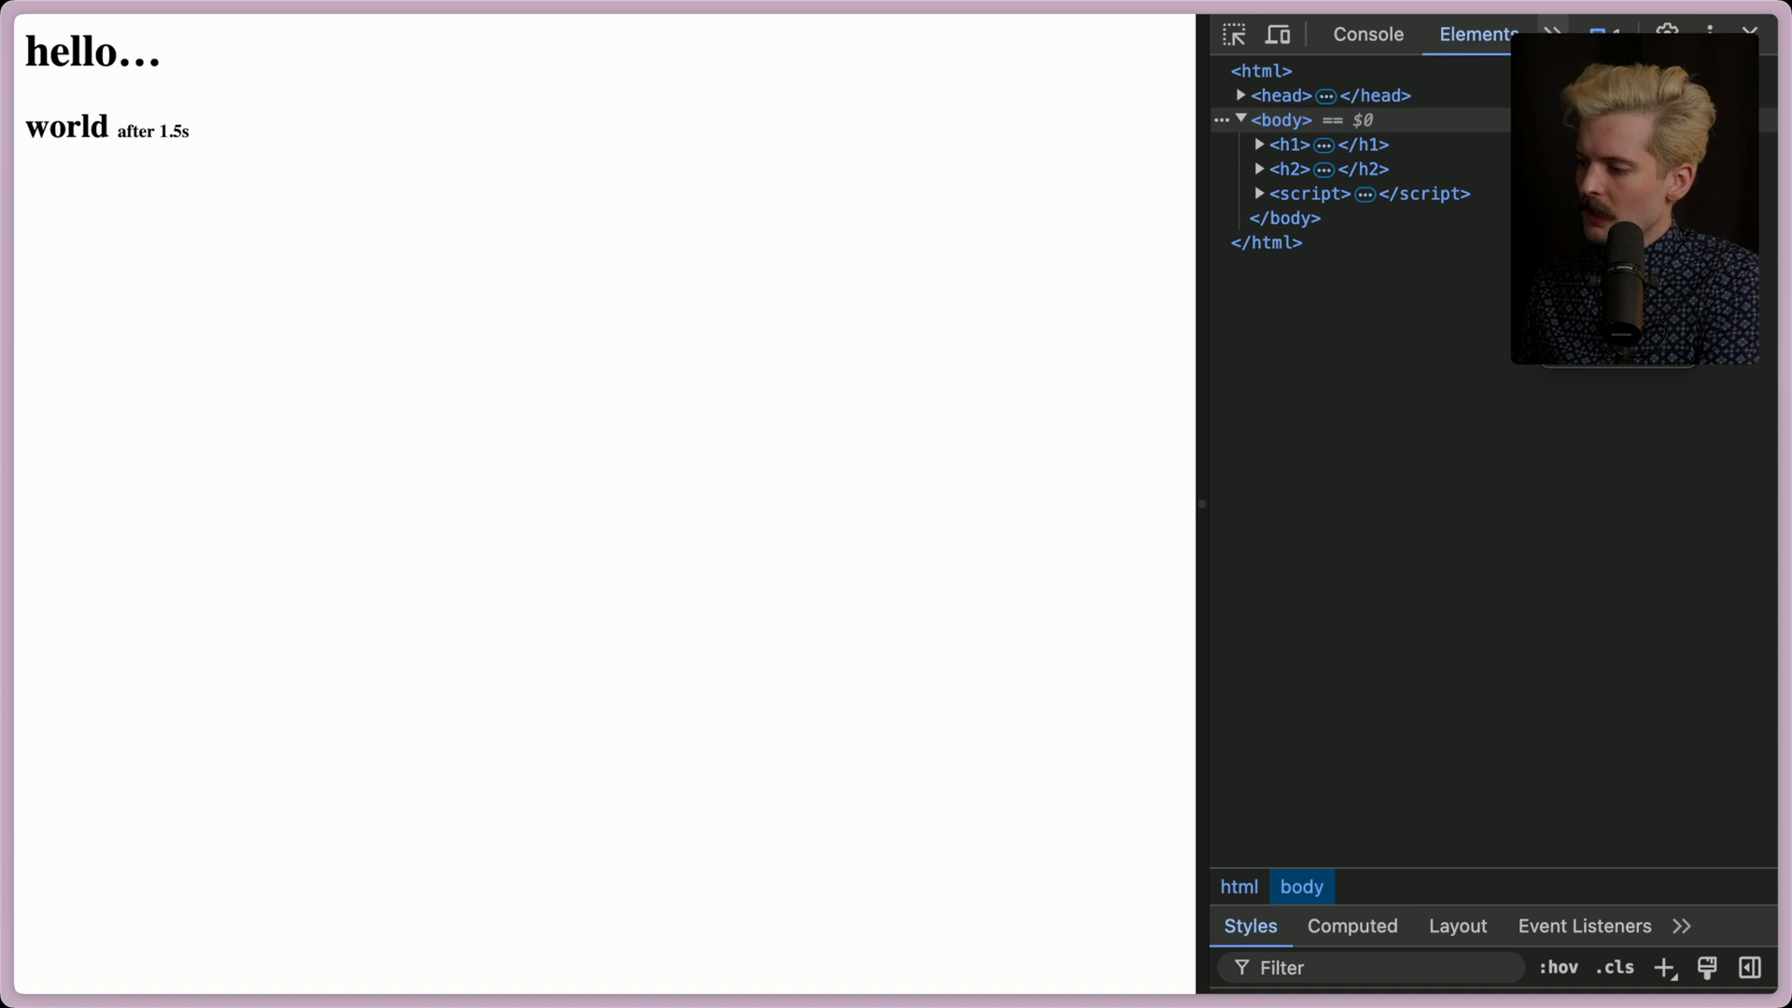
key(super+bracketright)
key(super+r)
click(1338, 319)
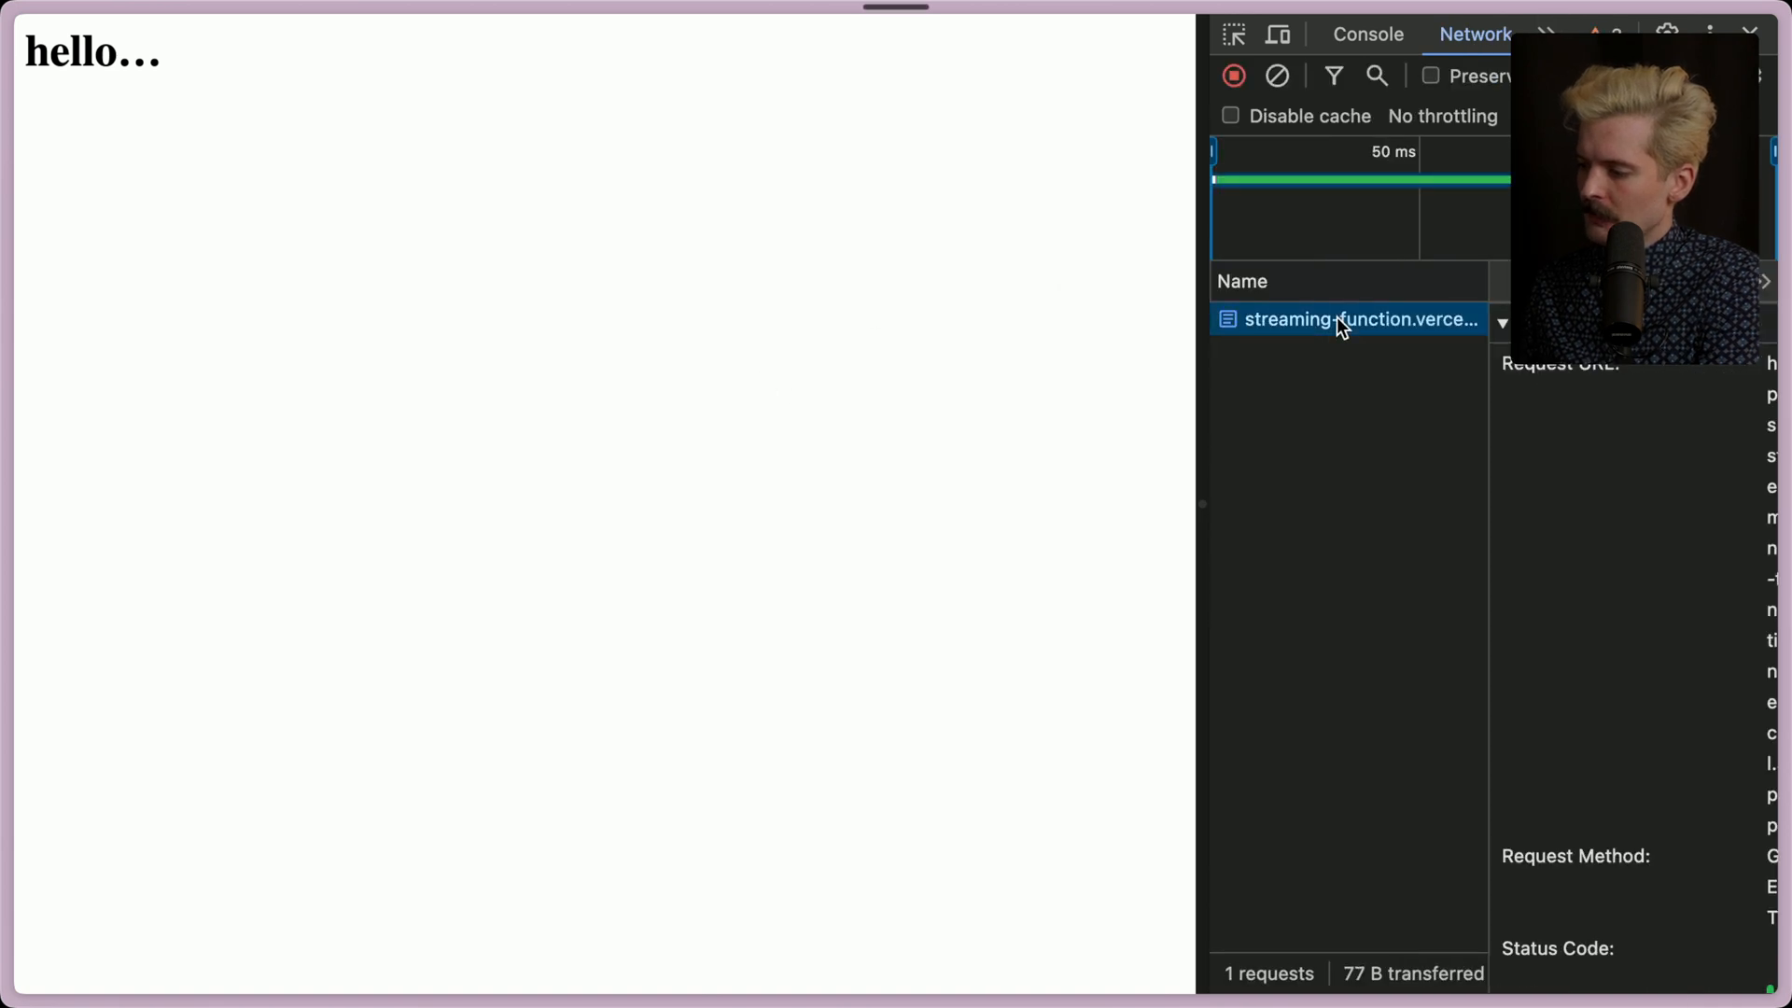
Reload to catch the early partial Response, select all its HTML and switch toward Cursor
drag(1199, 351, 813, 357)
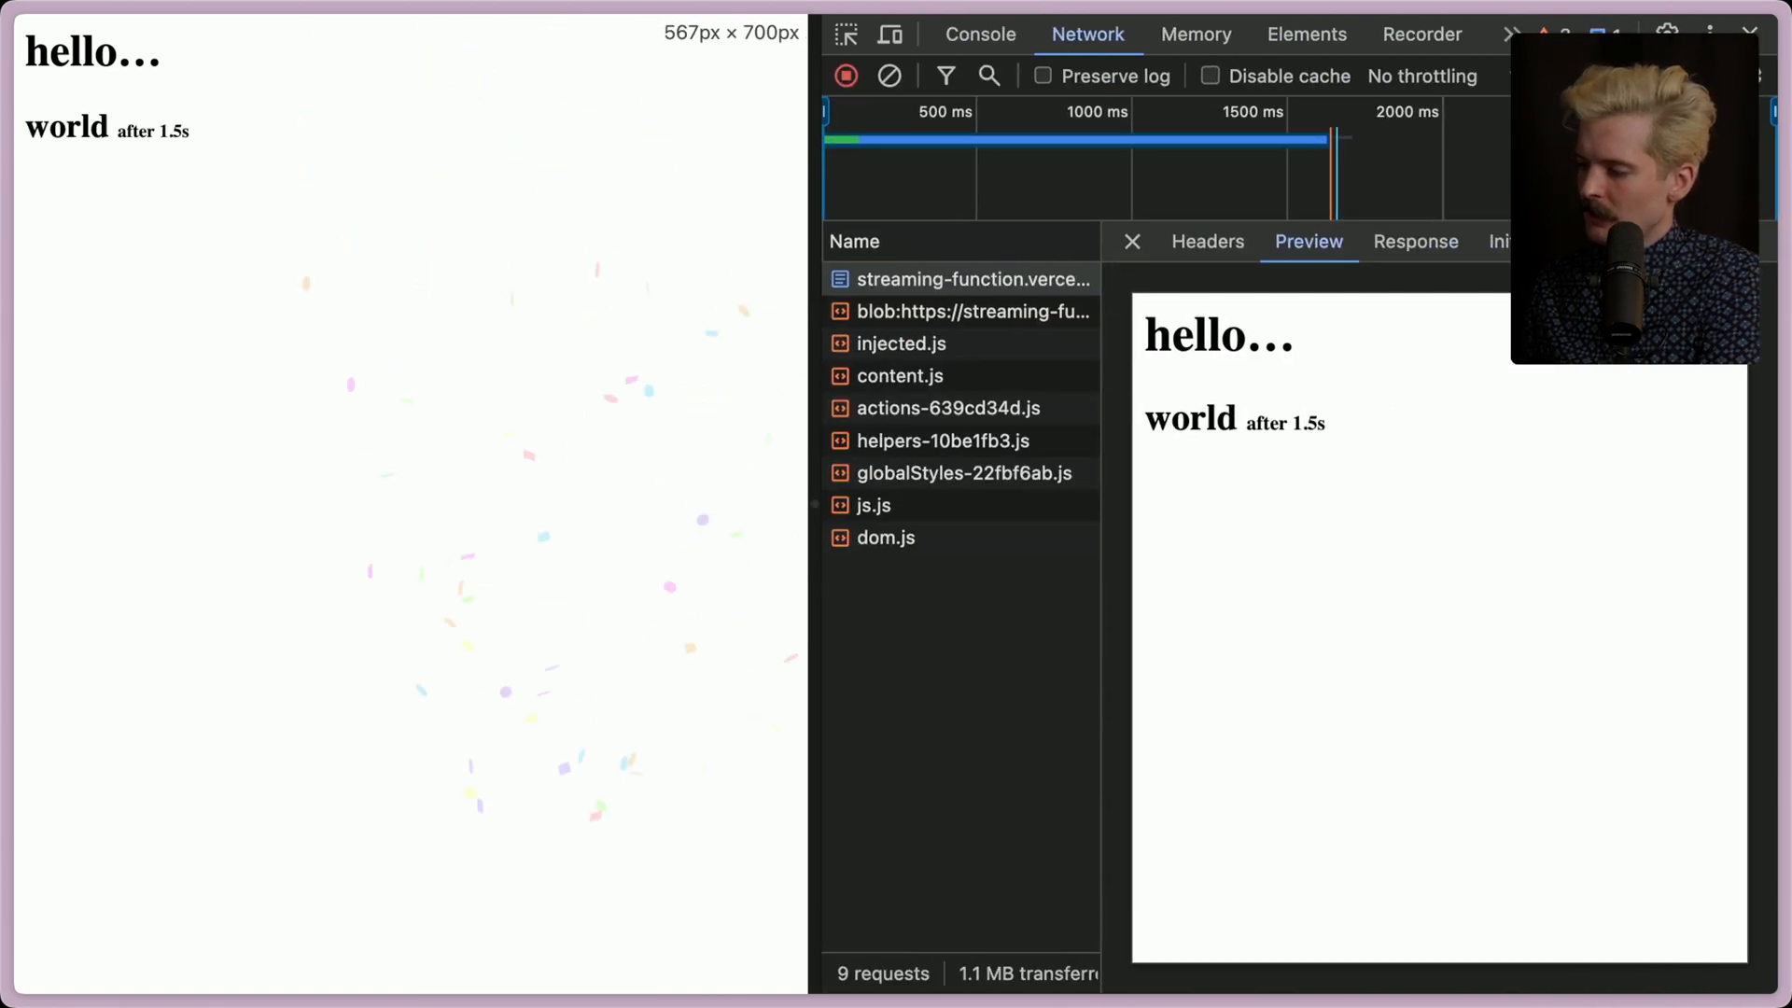
click(1413, 239)
key(super+r)
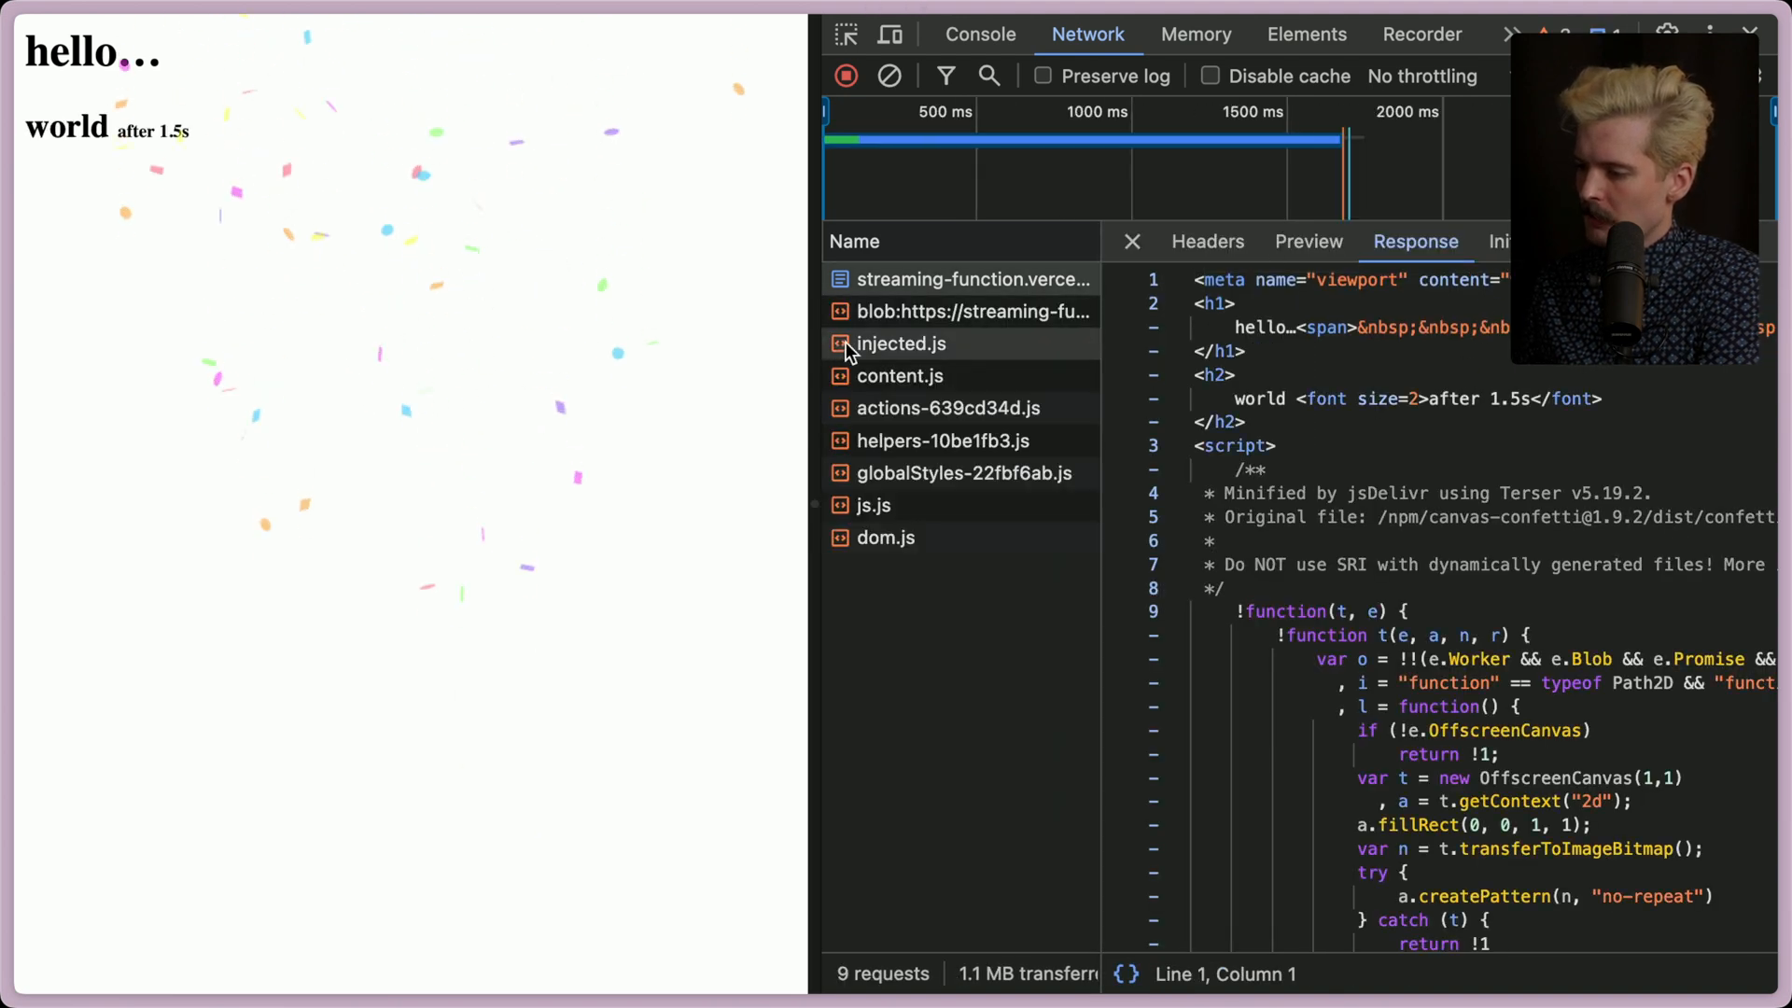
key(super+r)
click(972, 277)
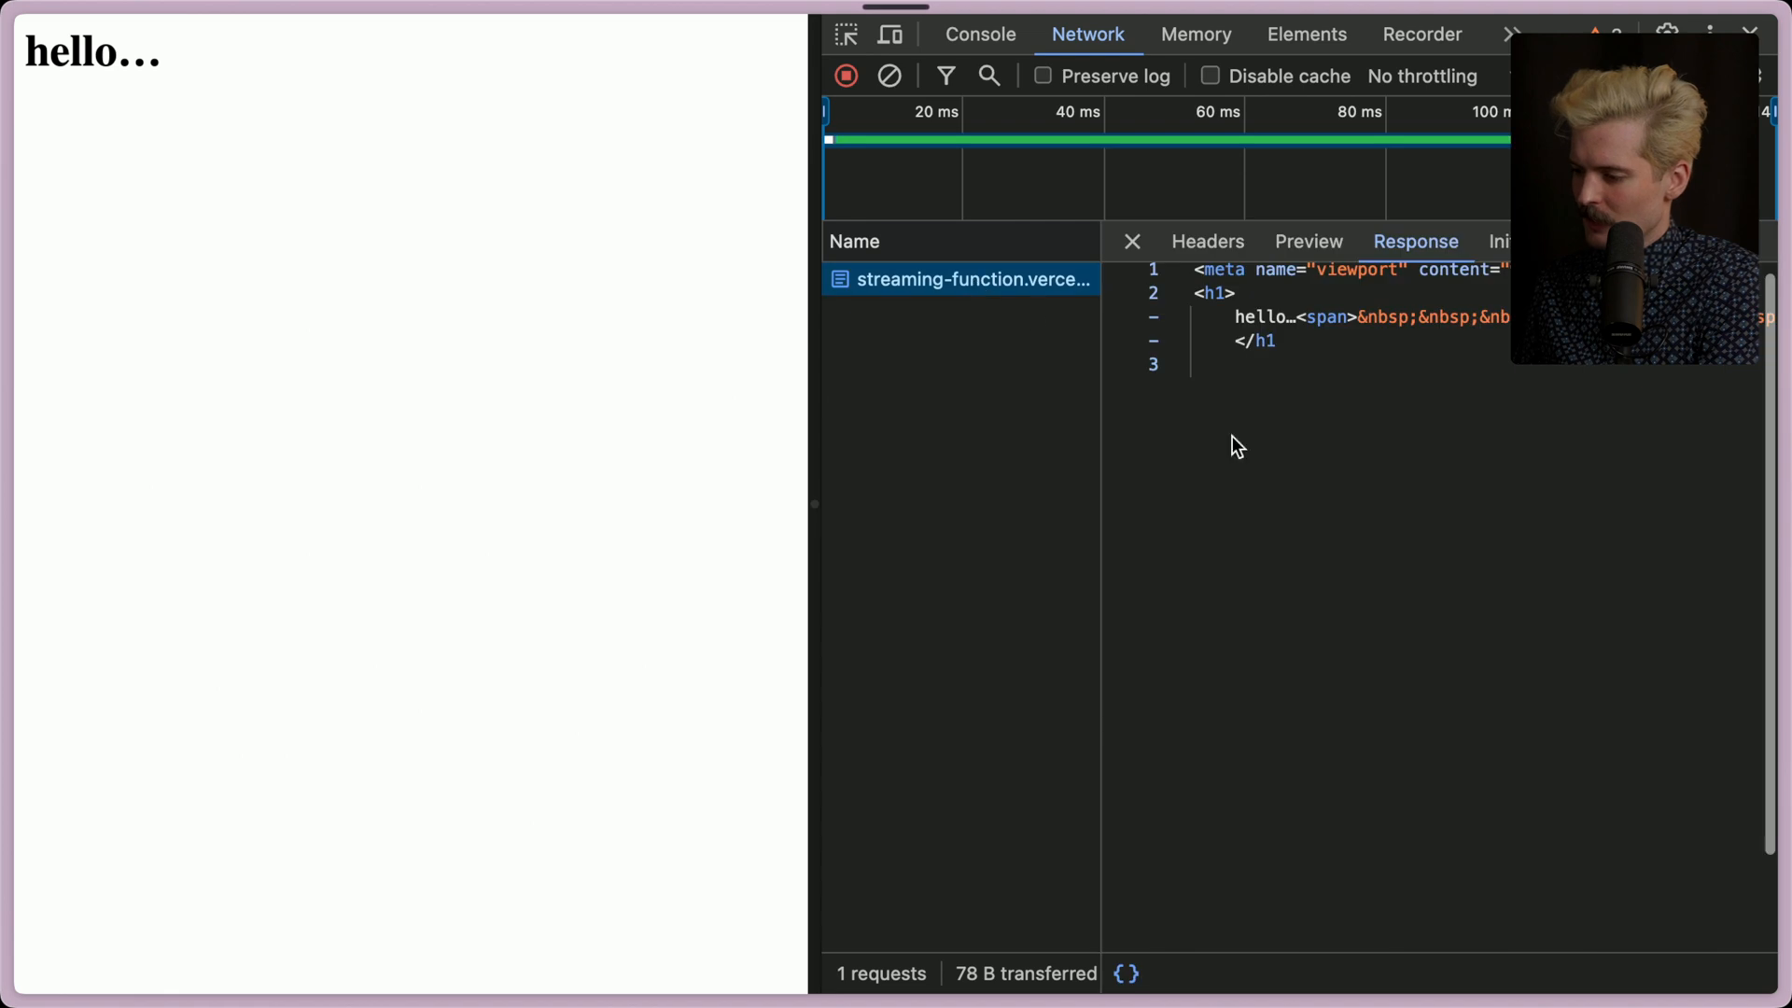
key(super+a)
key(super+Tab)
Paste the streamed HTML into a new untitled file and inspect the &nbsp;-padded hello heading
key(super+n)
key(super+v)
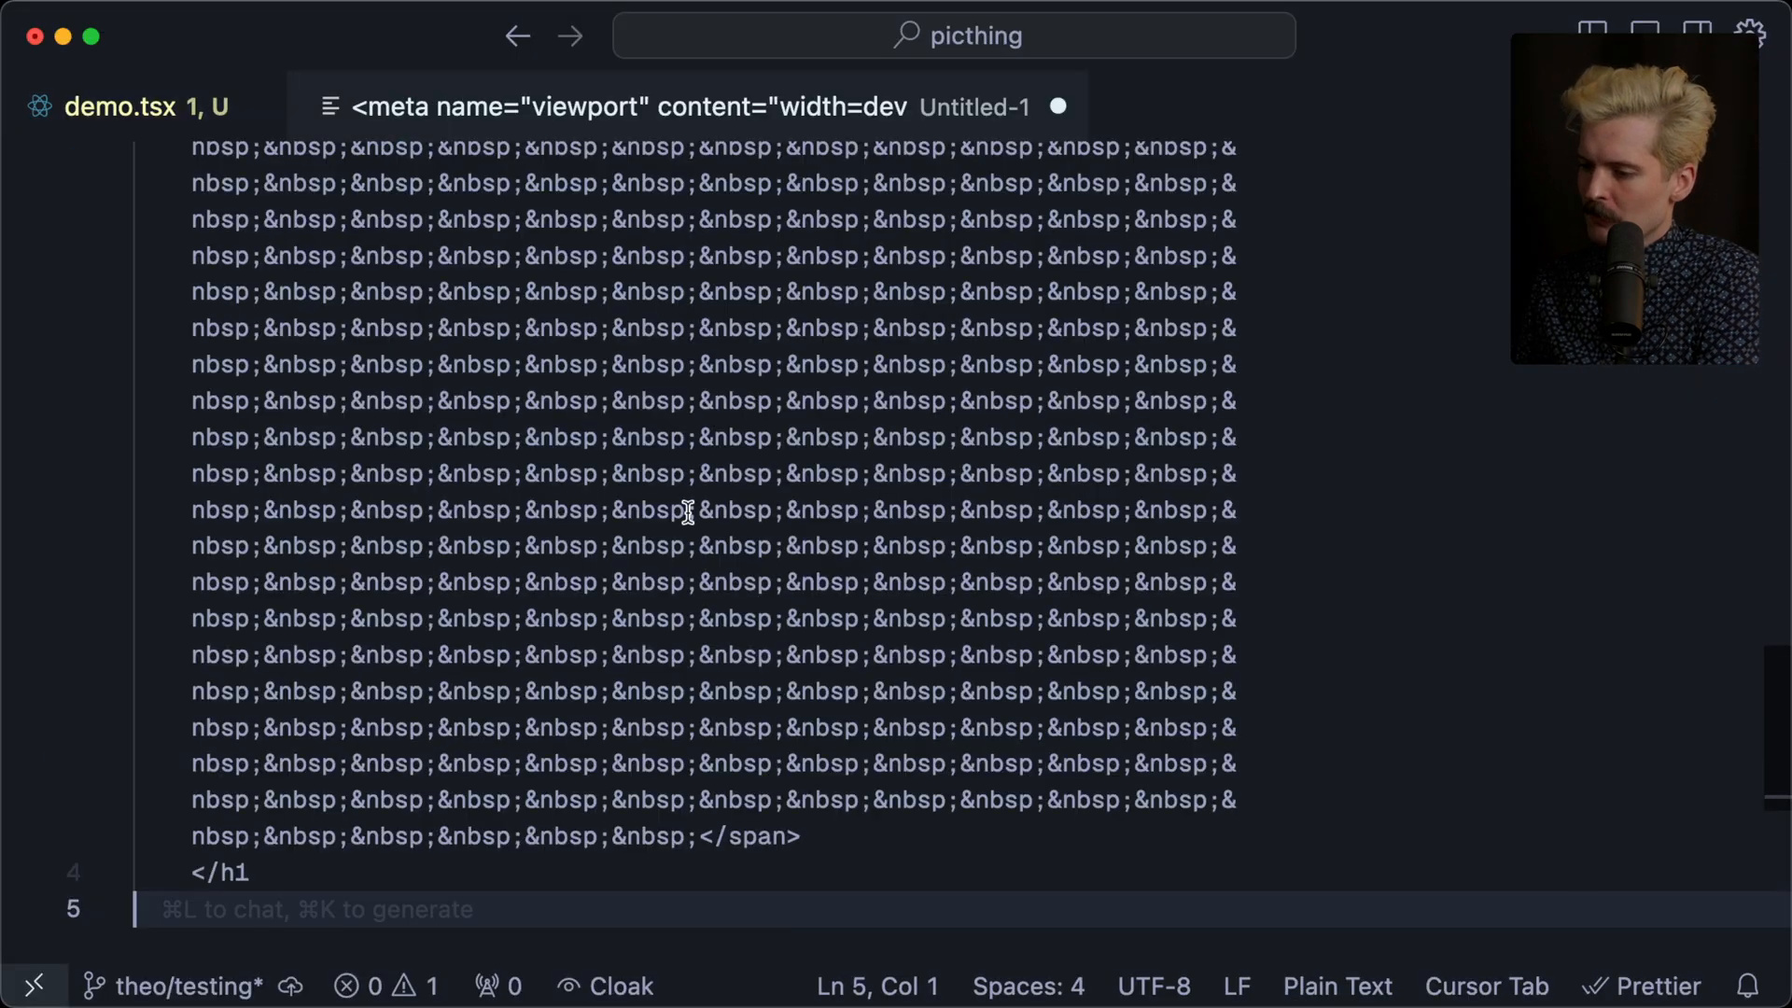
scroll(136, 170, up, 3)
scroll(135, 169, up, 5)
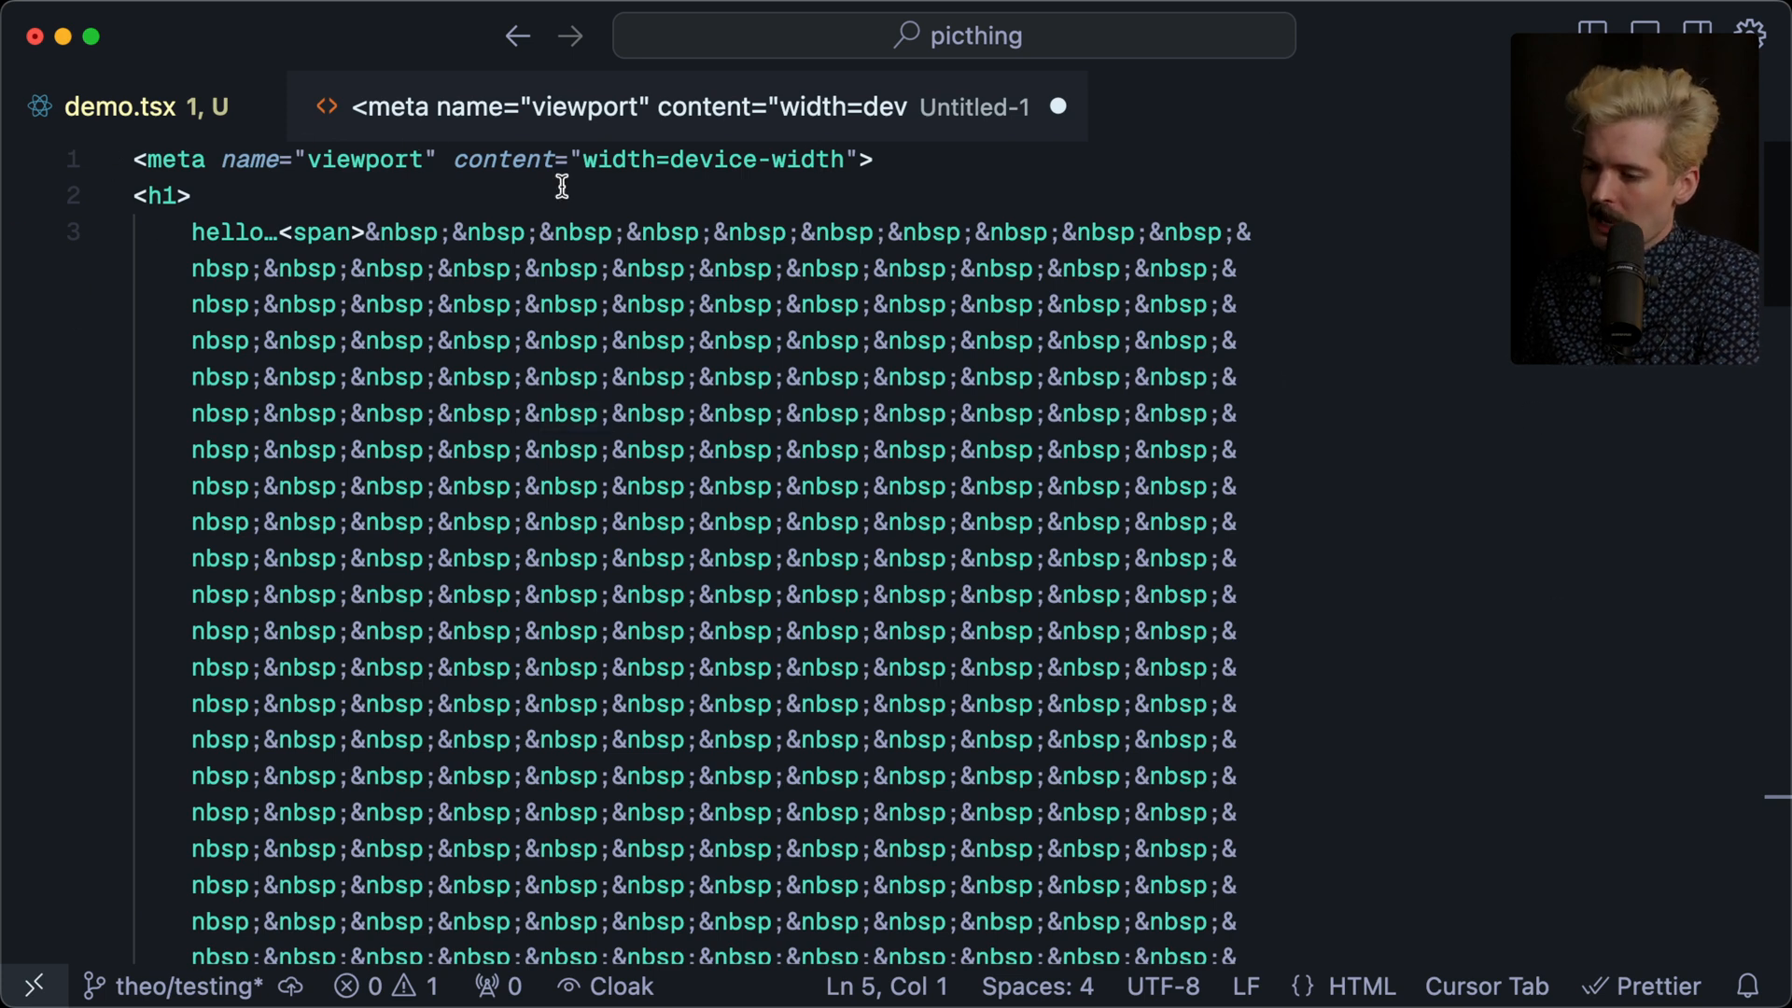
click(281, 233)
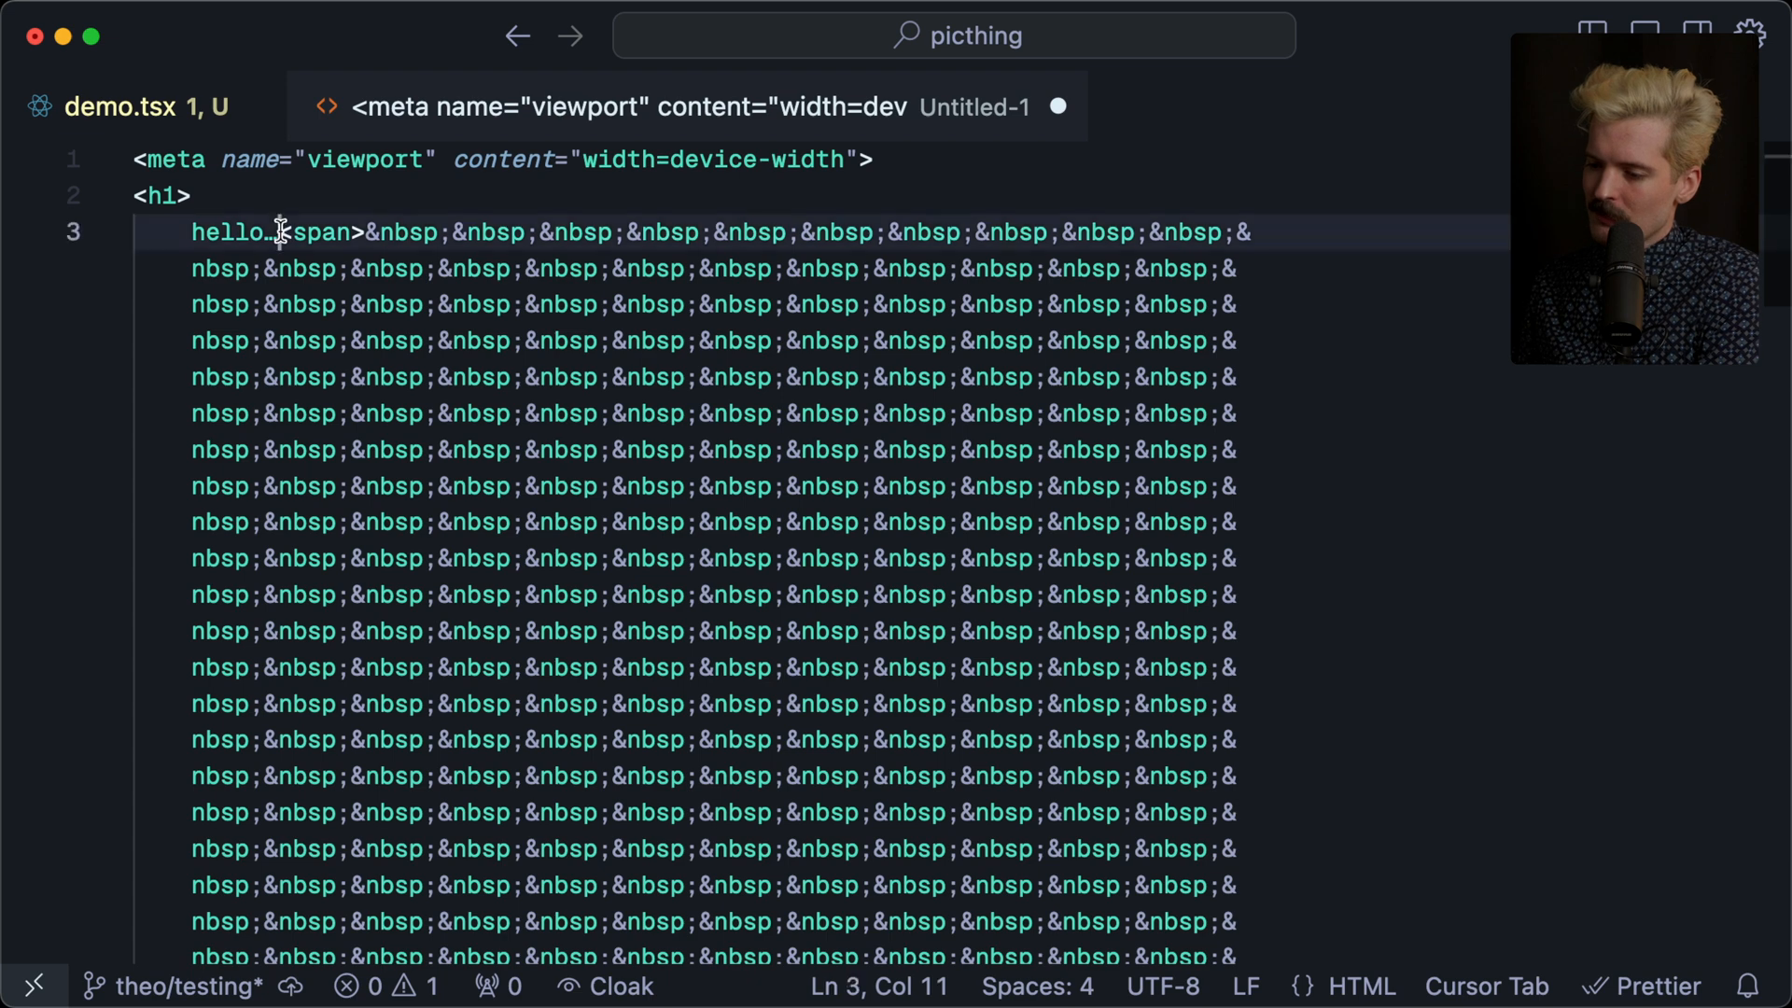
drag(281, 232, 975, 1006)
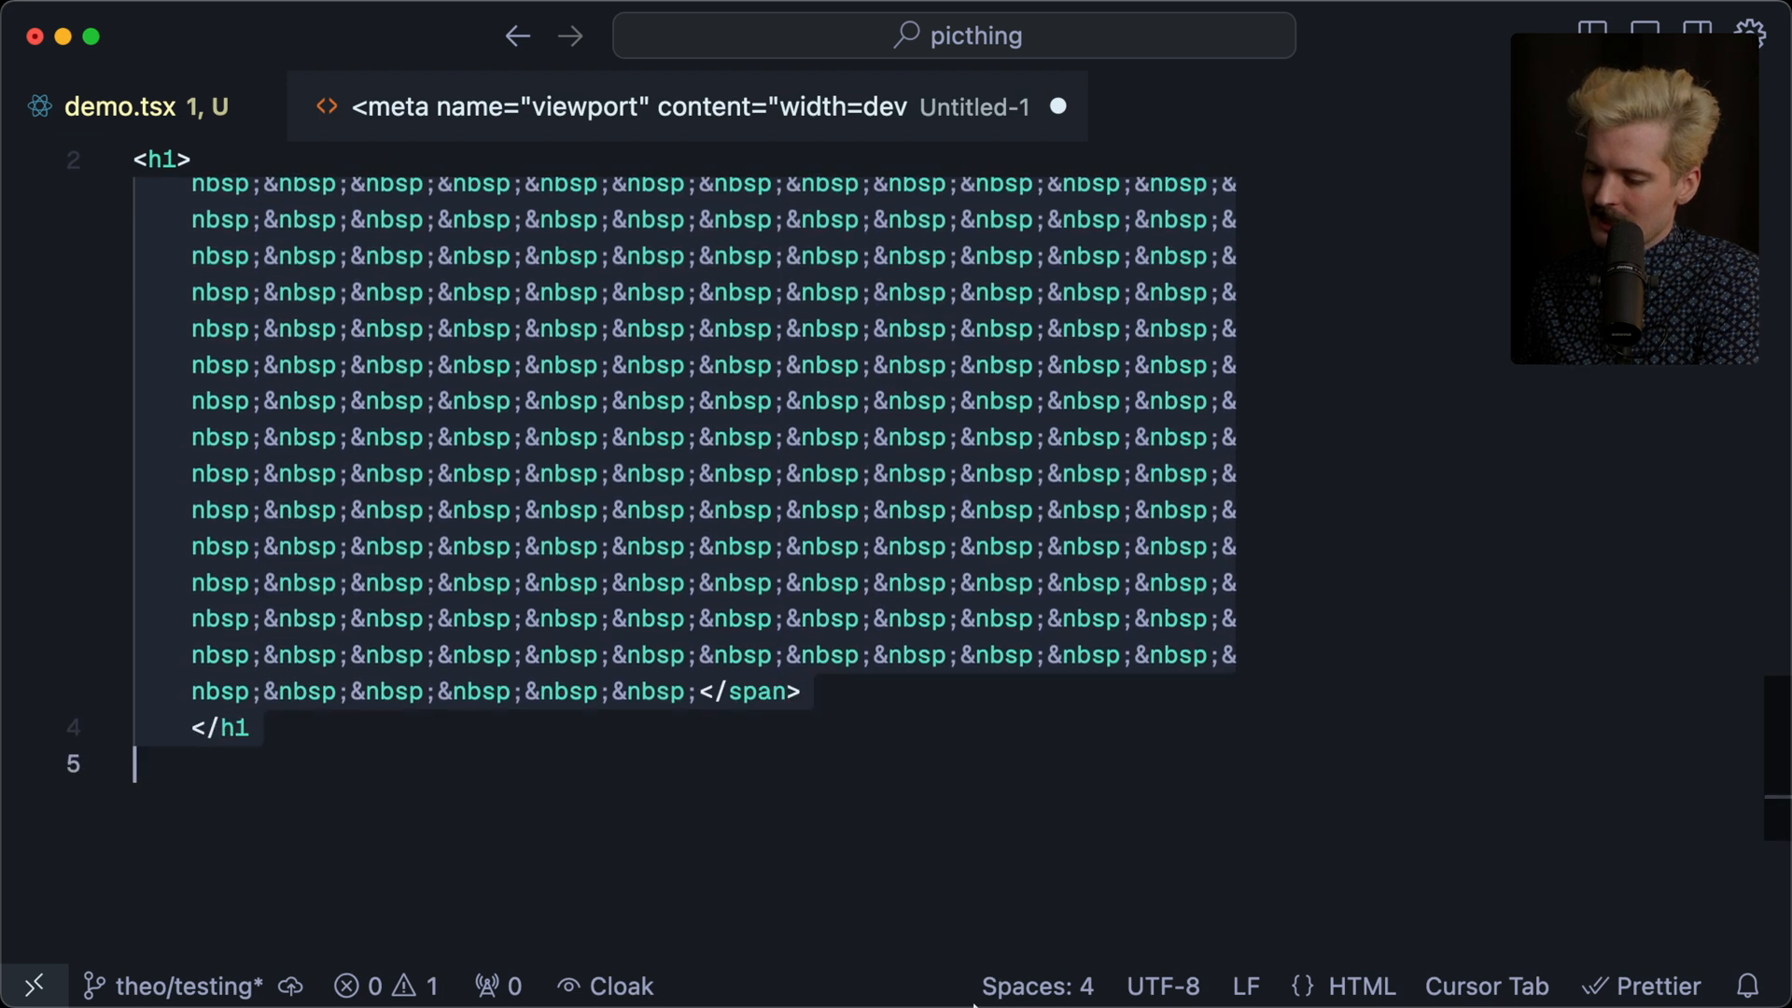
scroll(905, 367, up, 3)
click(905, 368)
key(Down)
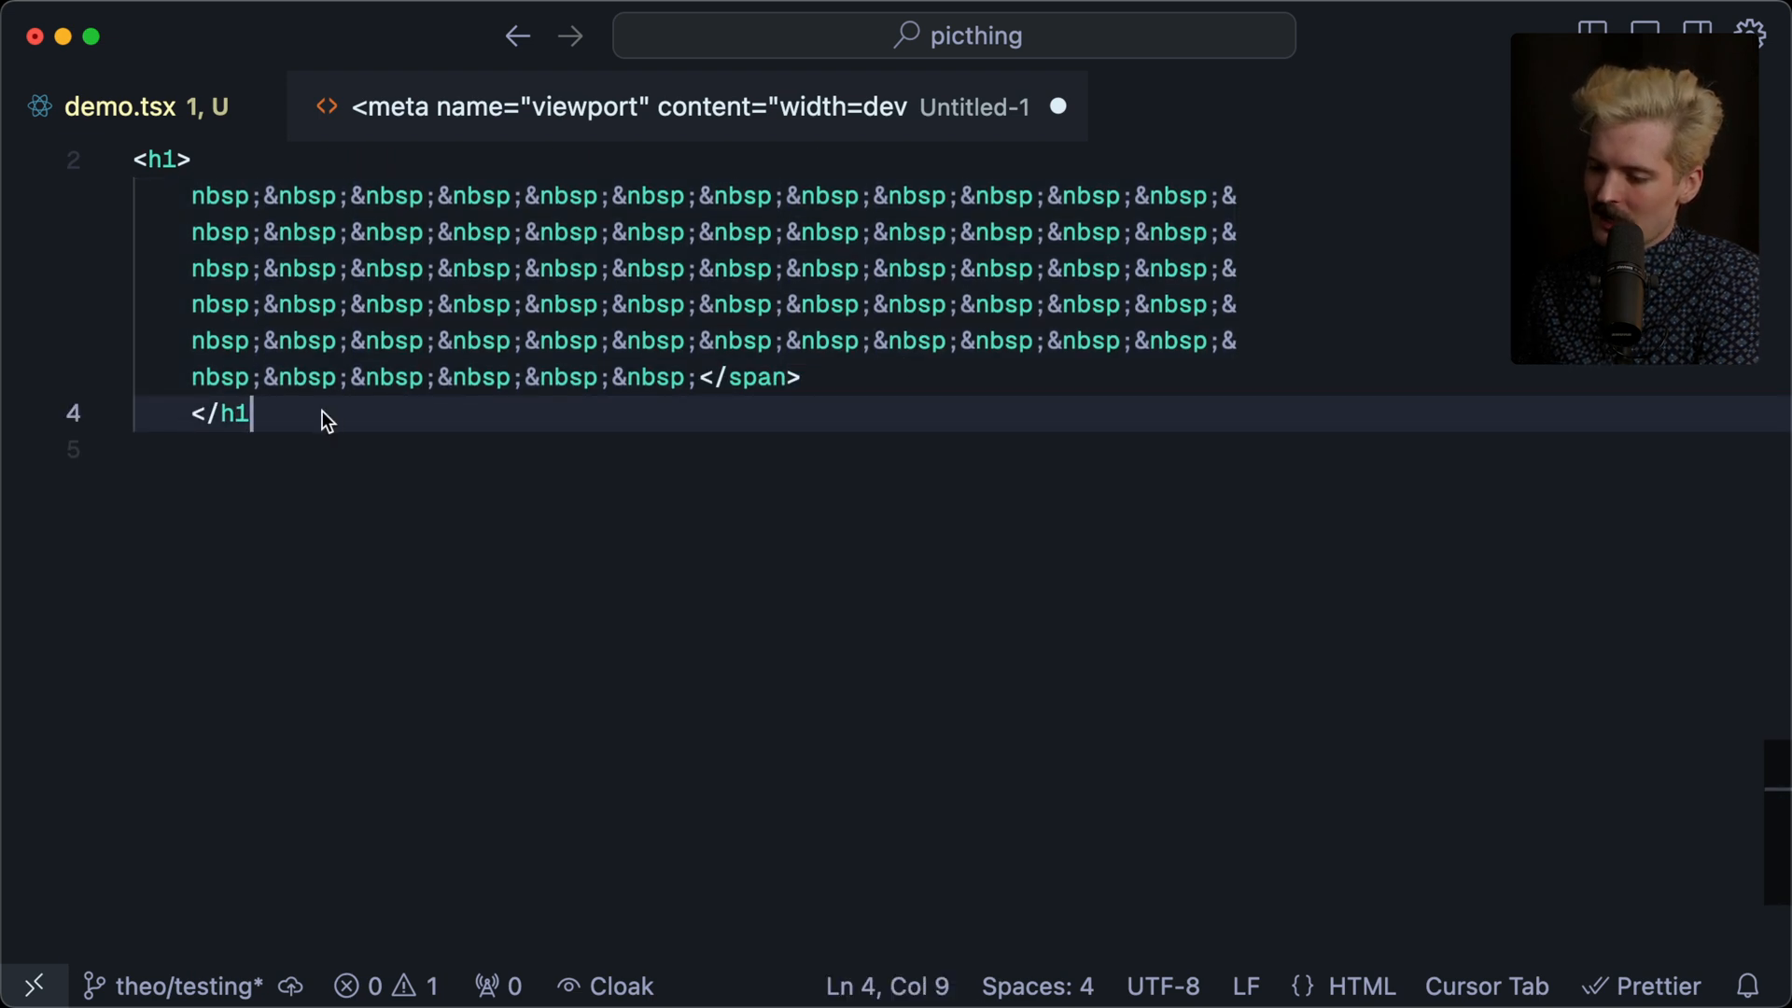
click(188, 463)
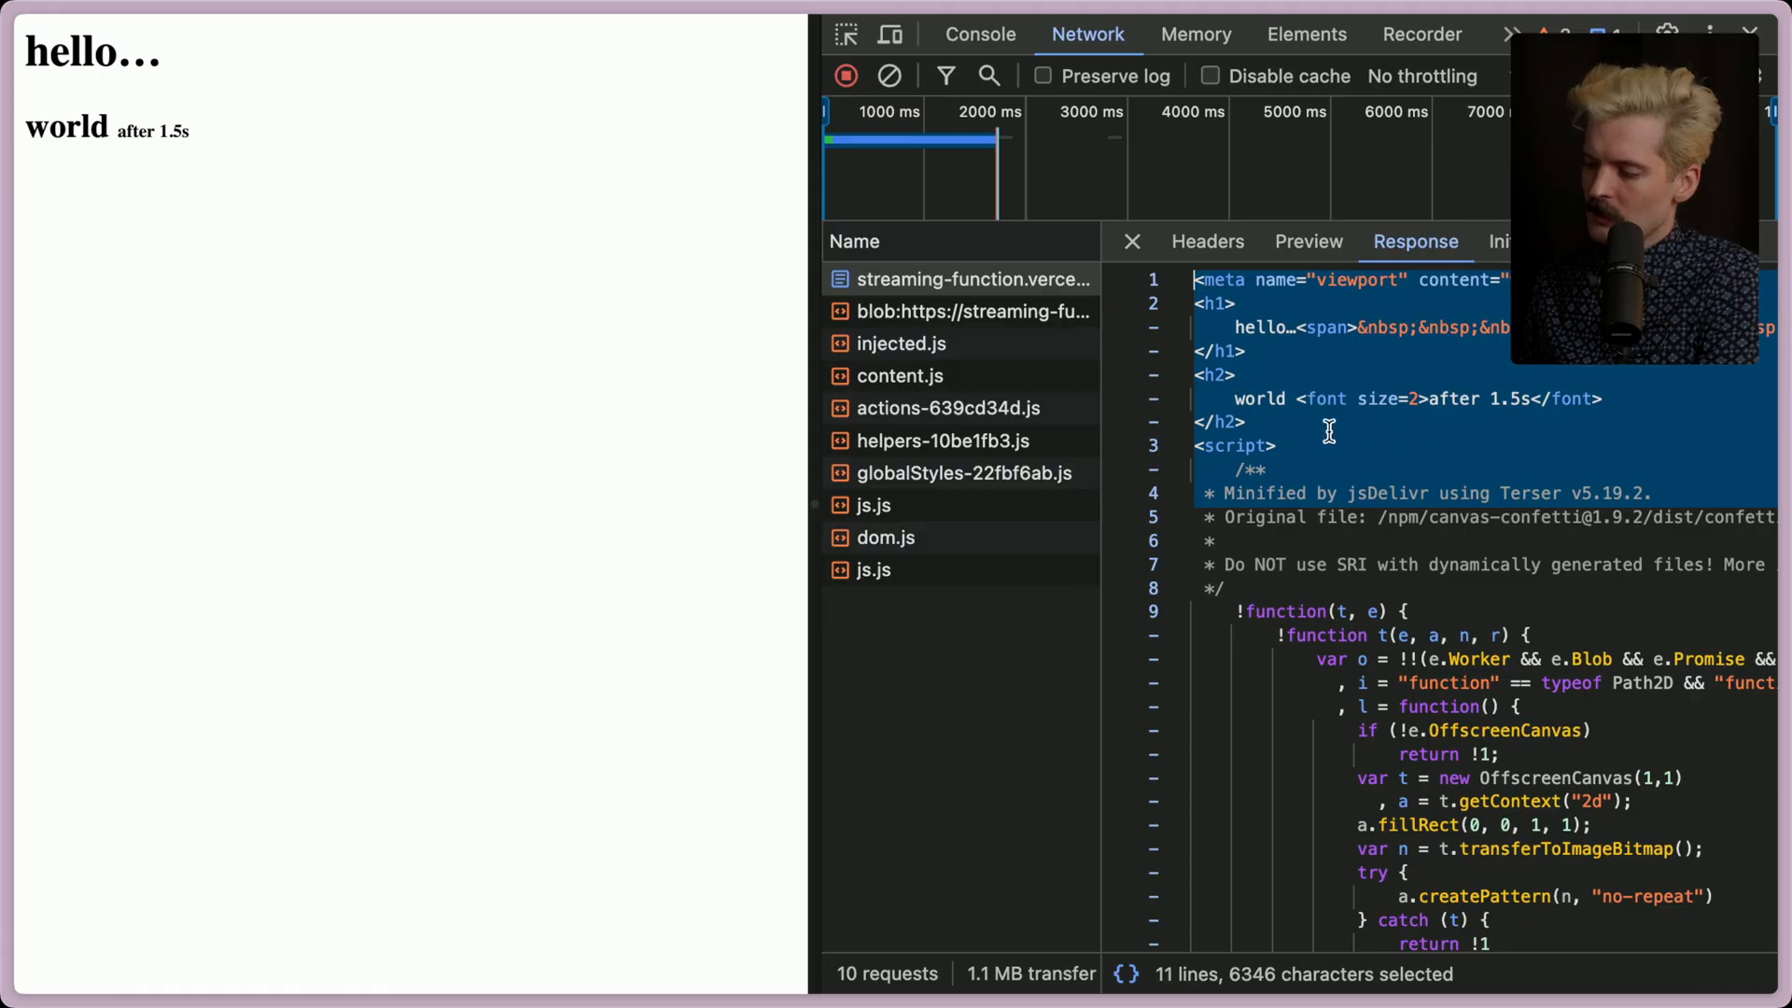
Highlight the first streamed chunk through </h1>, then the later world h2 block
click(1330, 432)
drag(1245, 351, 1173, 284)
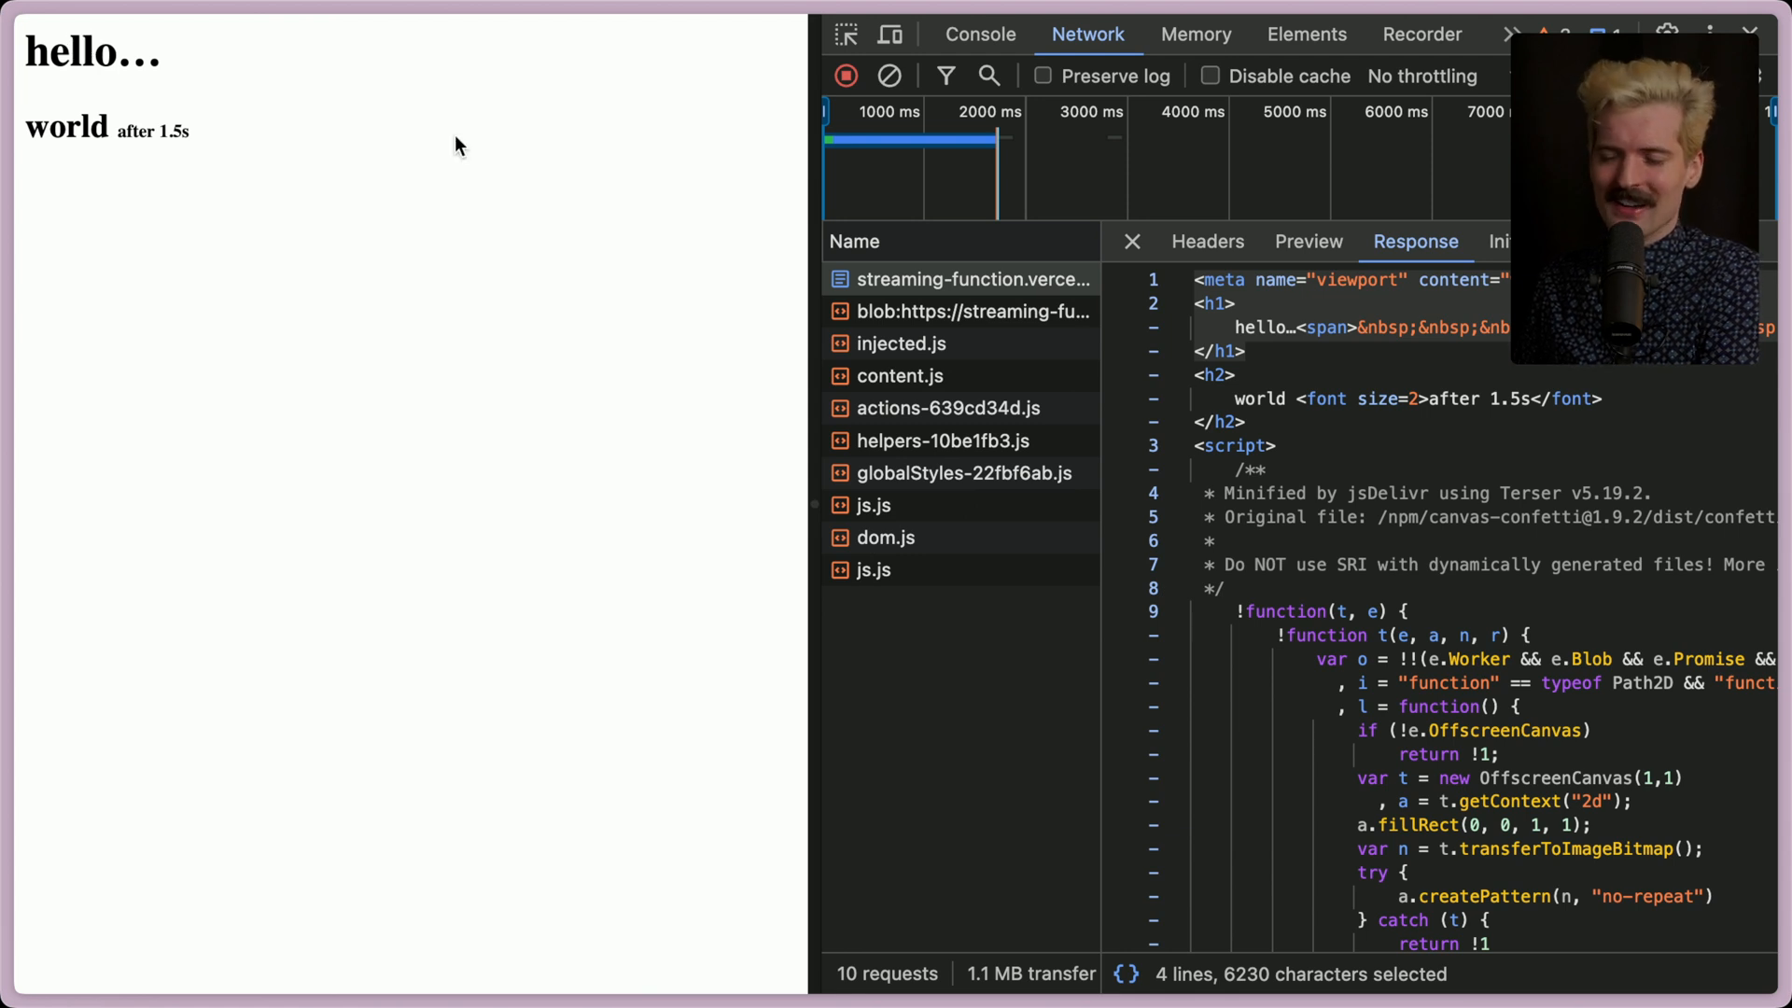
drag(1247, 352, 1164, 246)
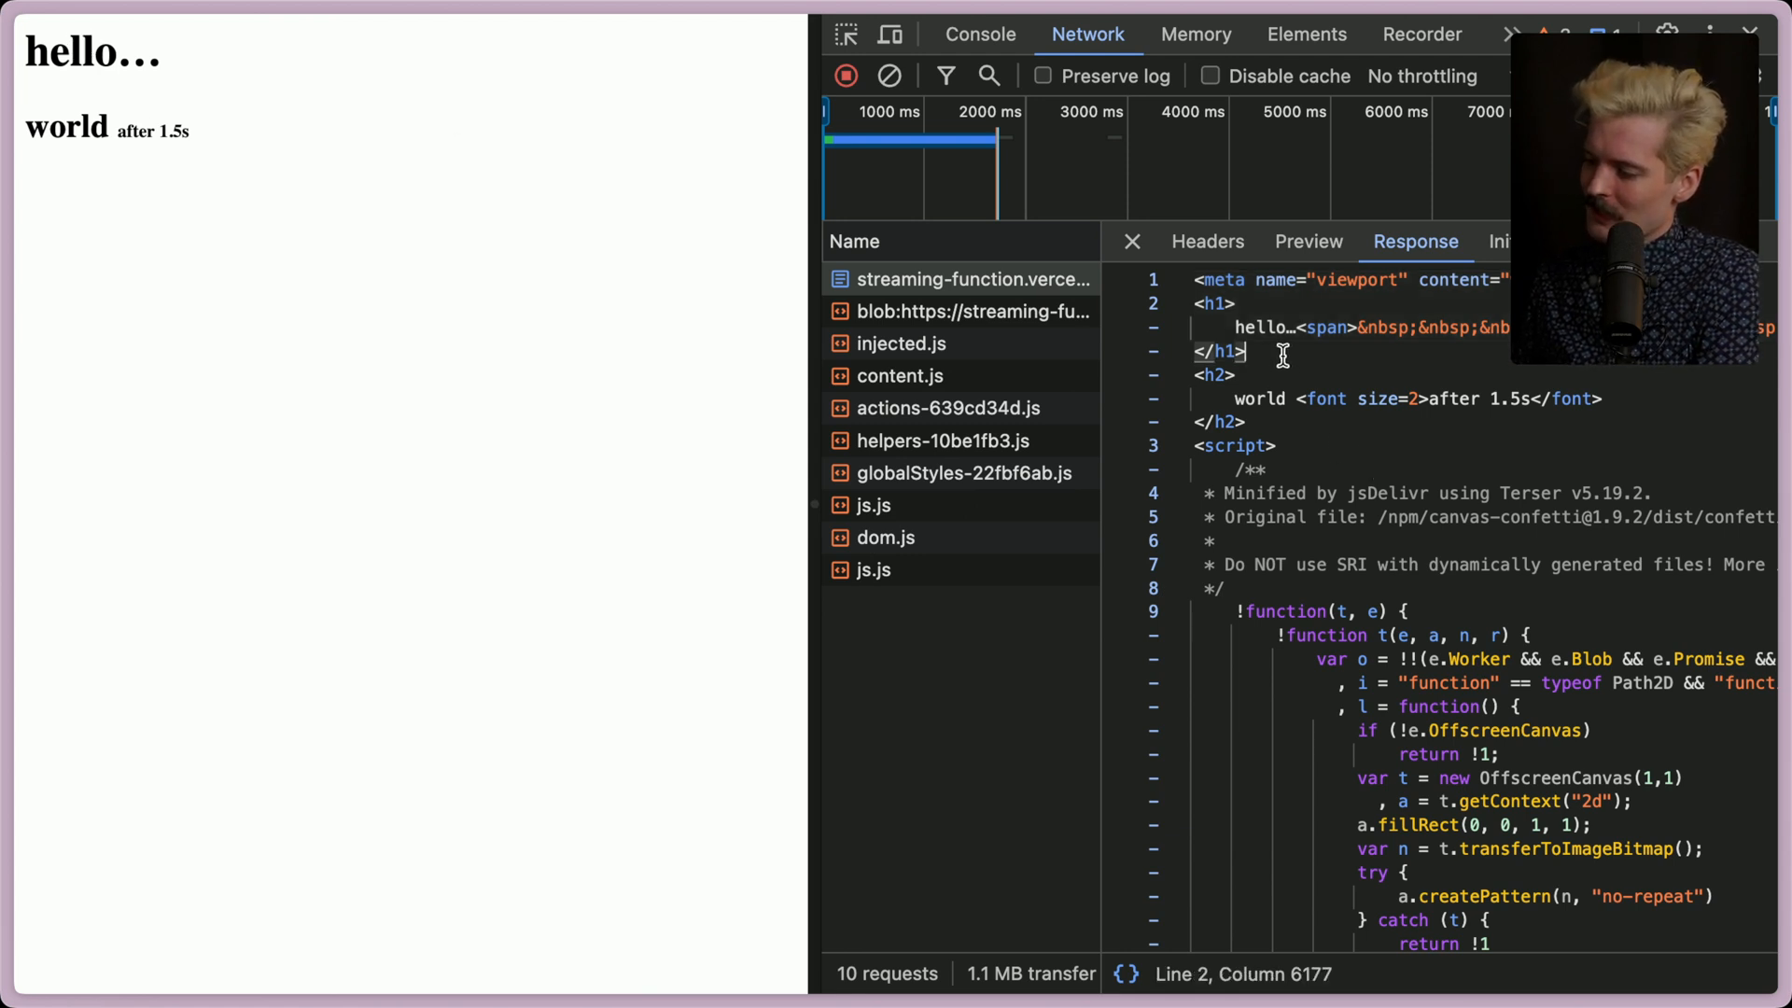
drag(1279, 418, 1178, 379)
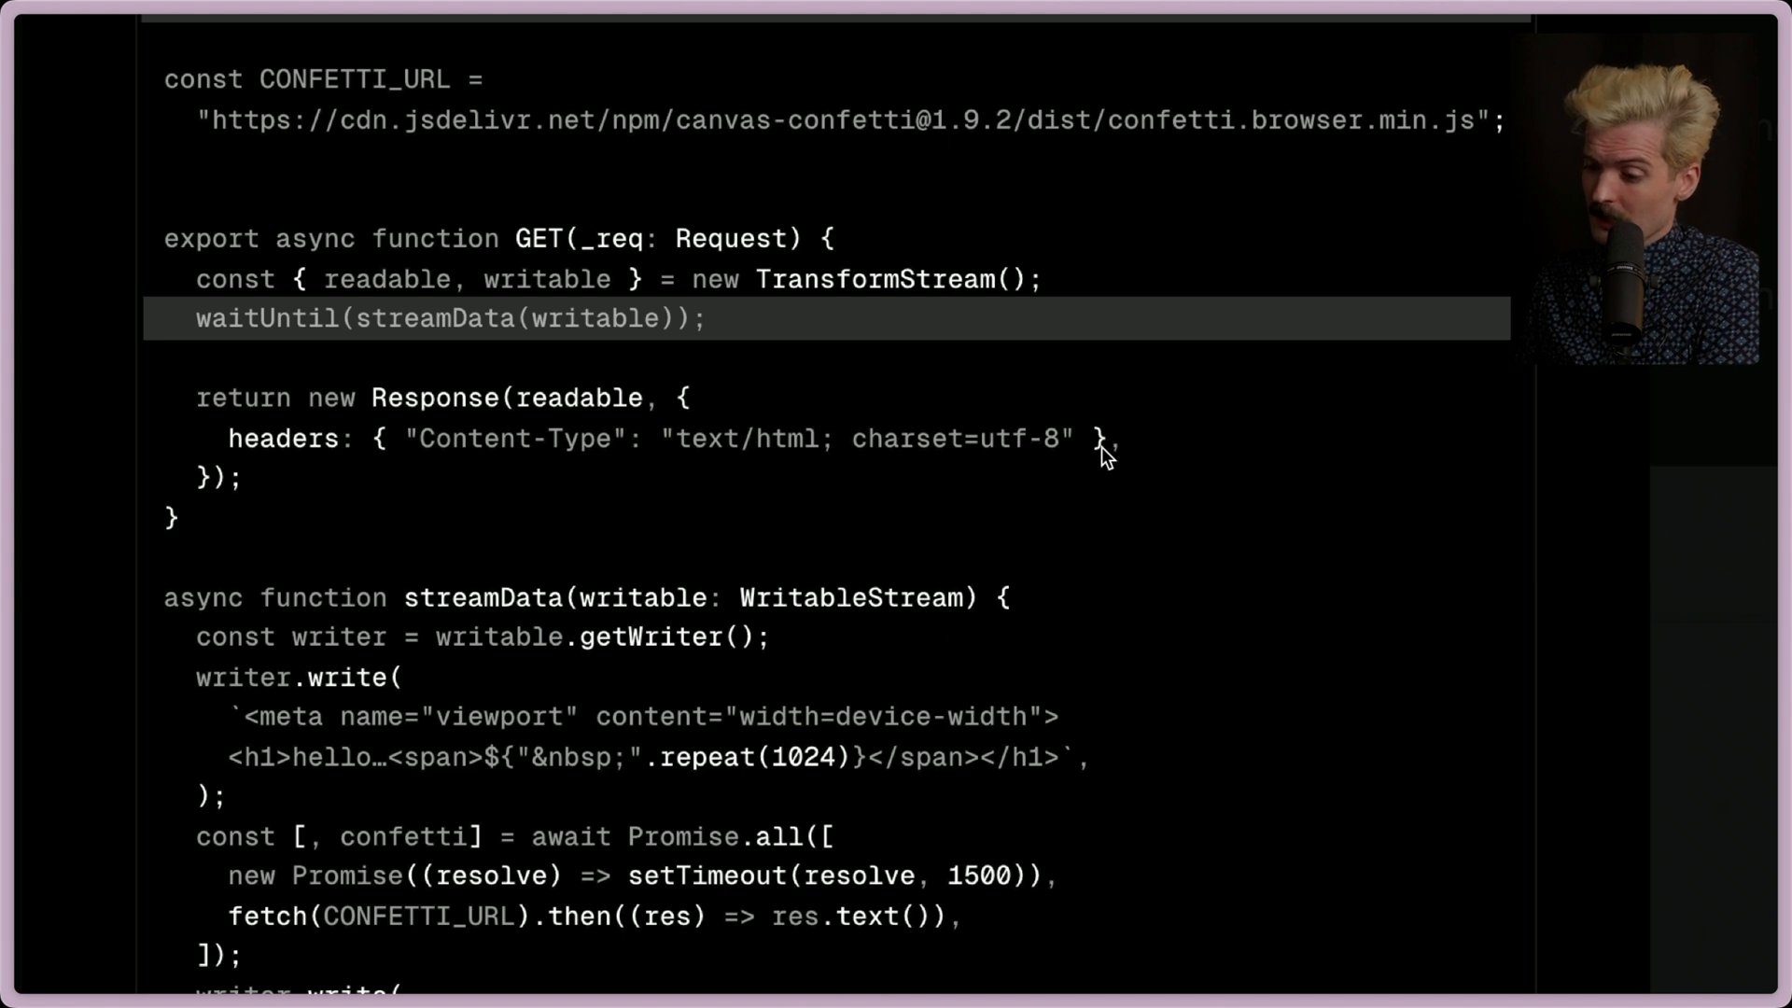
scroll(700, 467, down, 2)
scroll(700, 466, down, 2)
scroll(700, 466, down, 1)
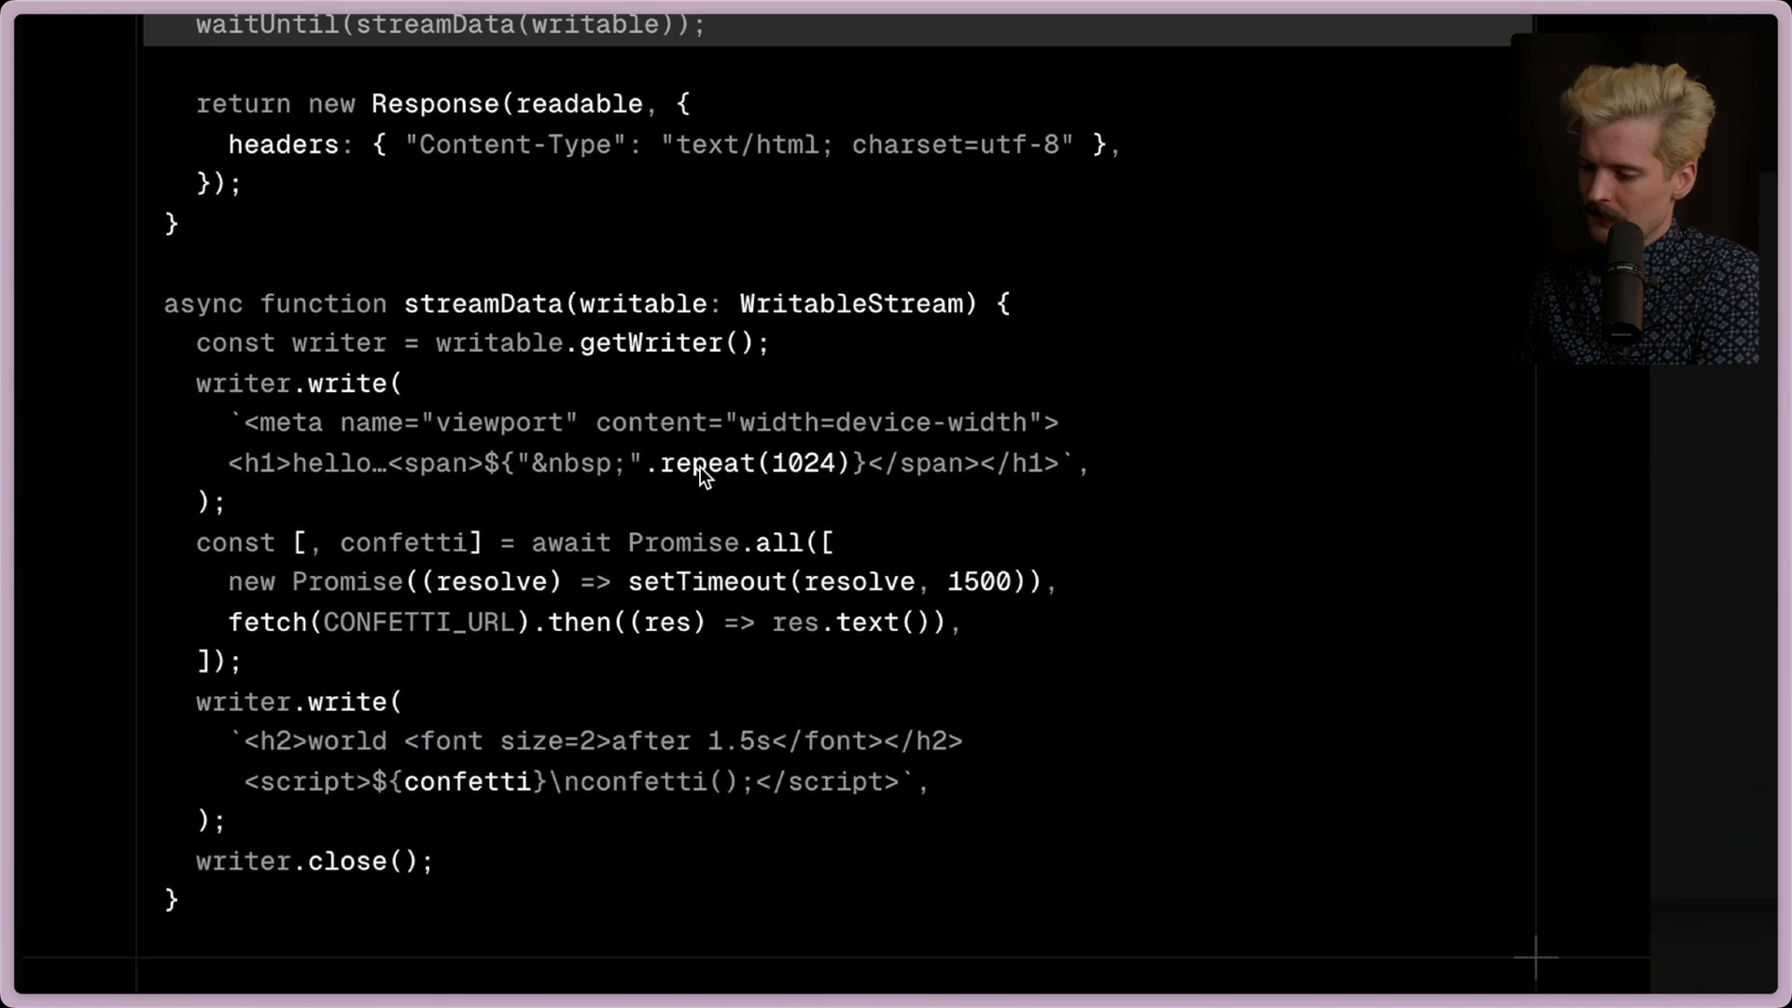
scroll(700, 466, down, 1)
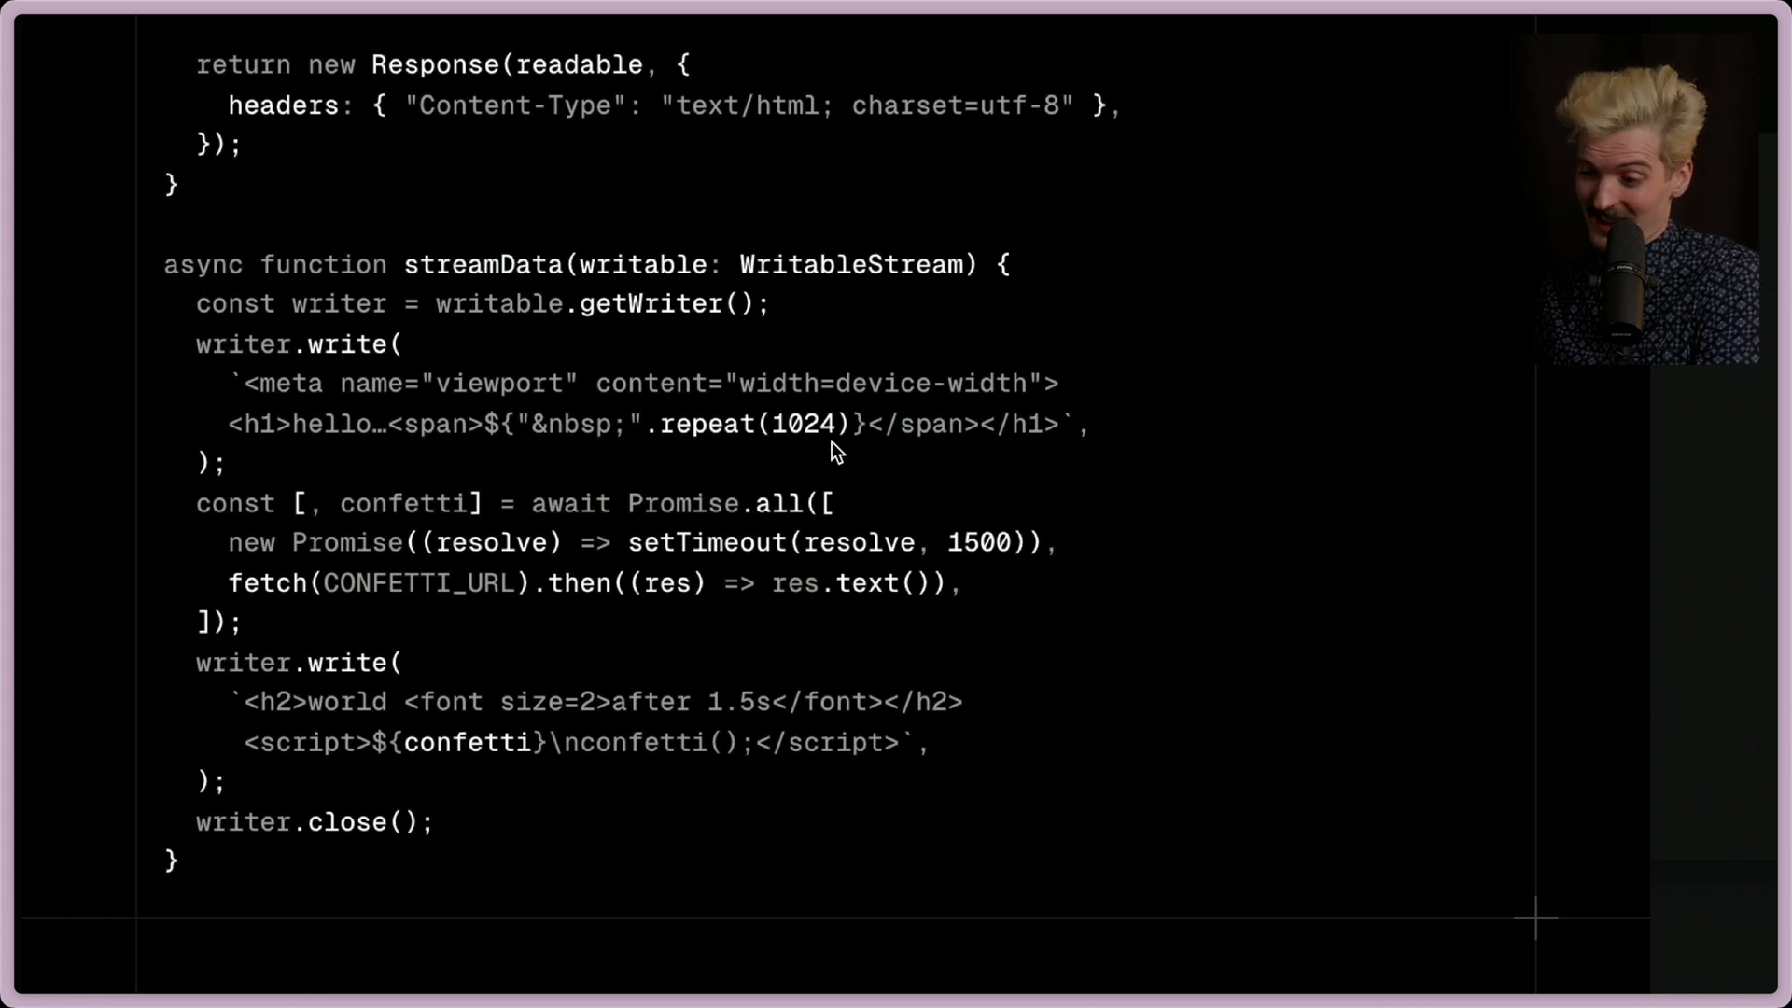
scroll(832, 441, down, 1)
scroll(813, 462, down, 1)
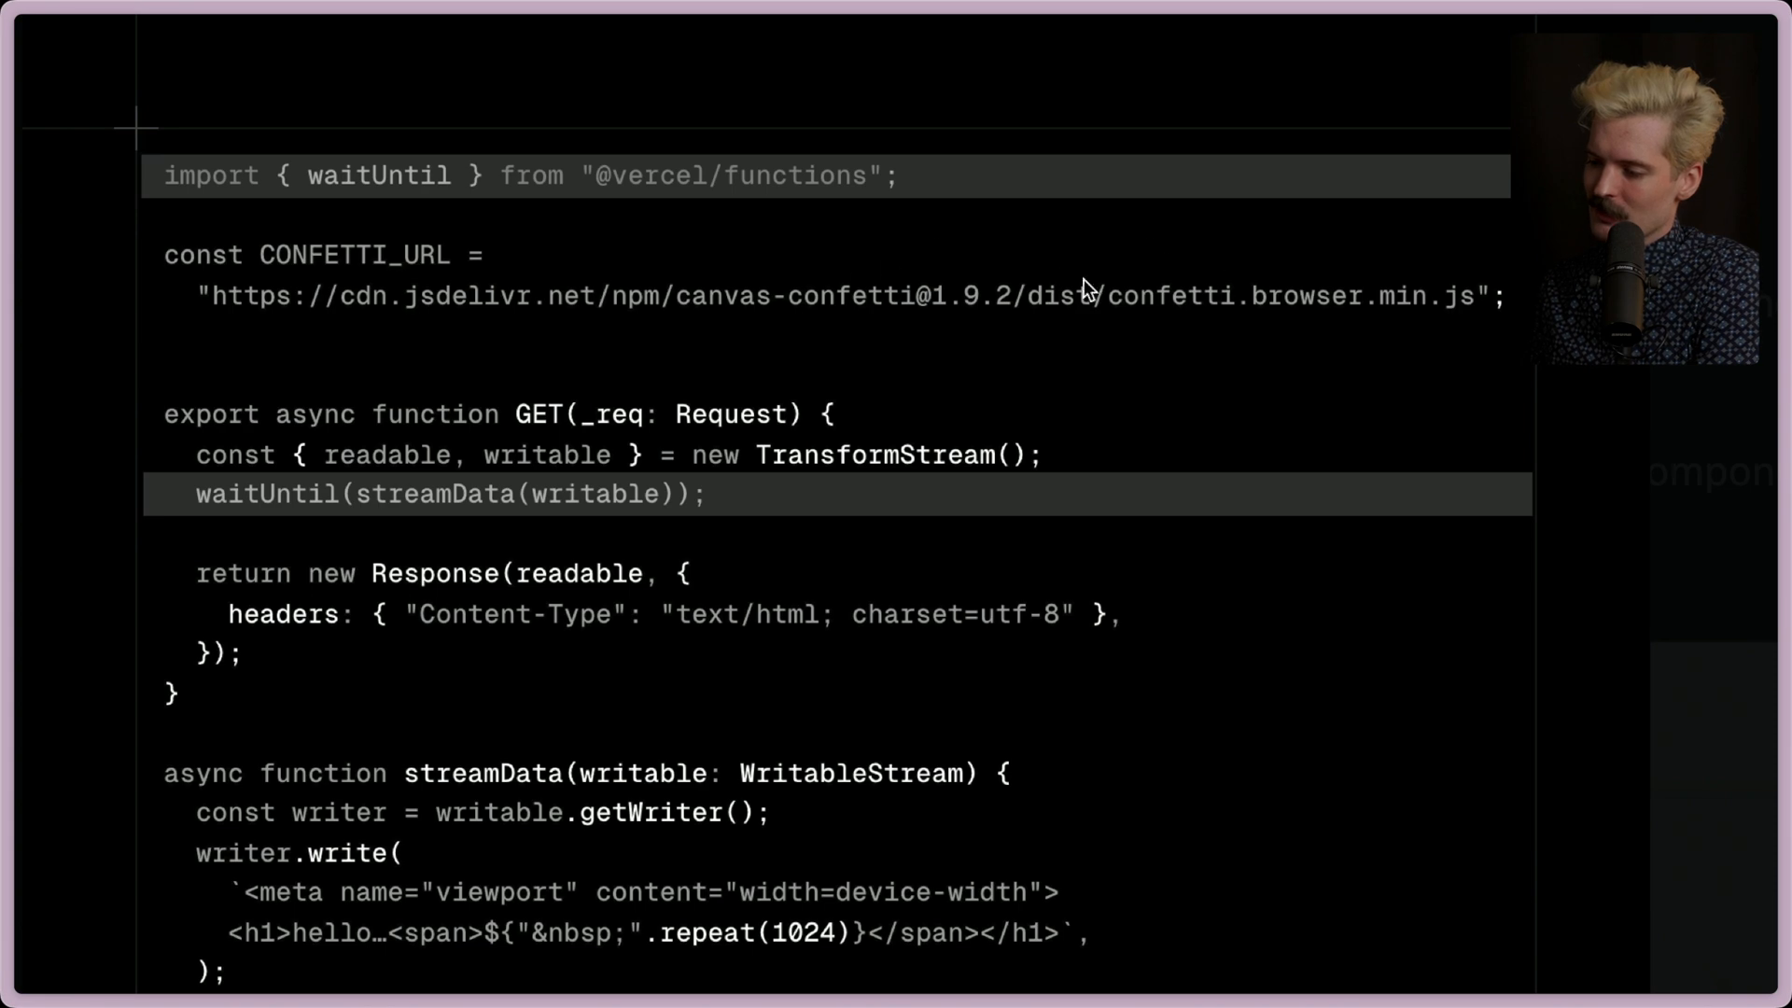
scroll(702, 603, down, 5)
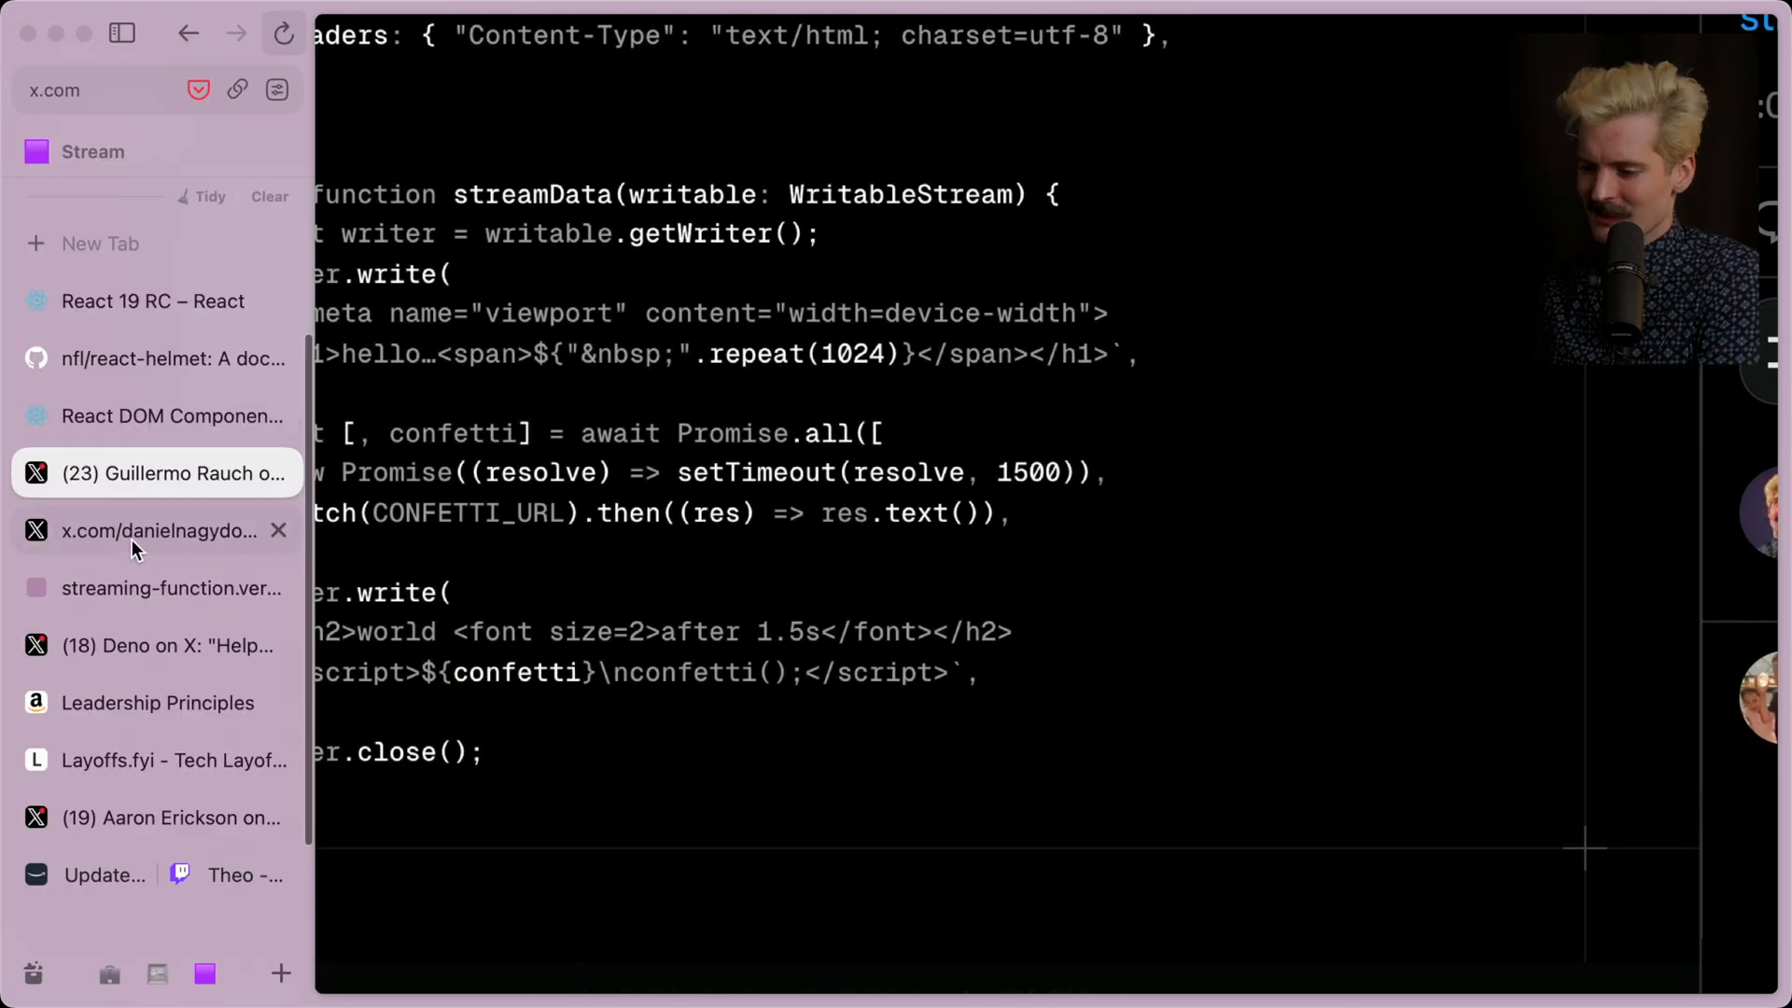
Switch tmux windows to the Next.js dev server and run cd .. there
click(128, 585)
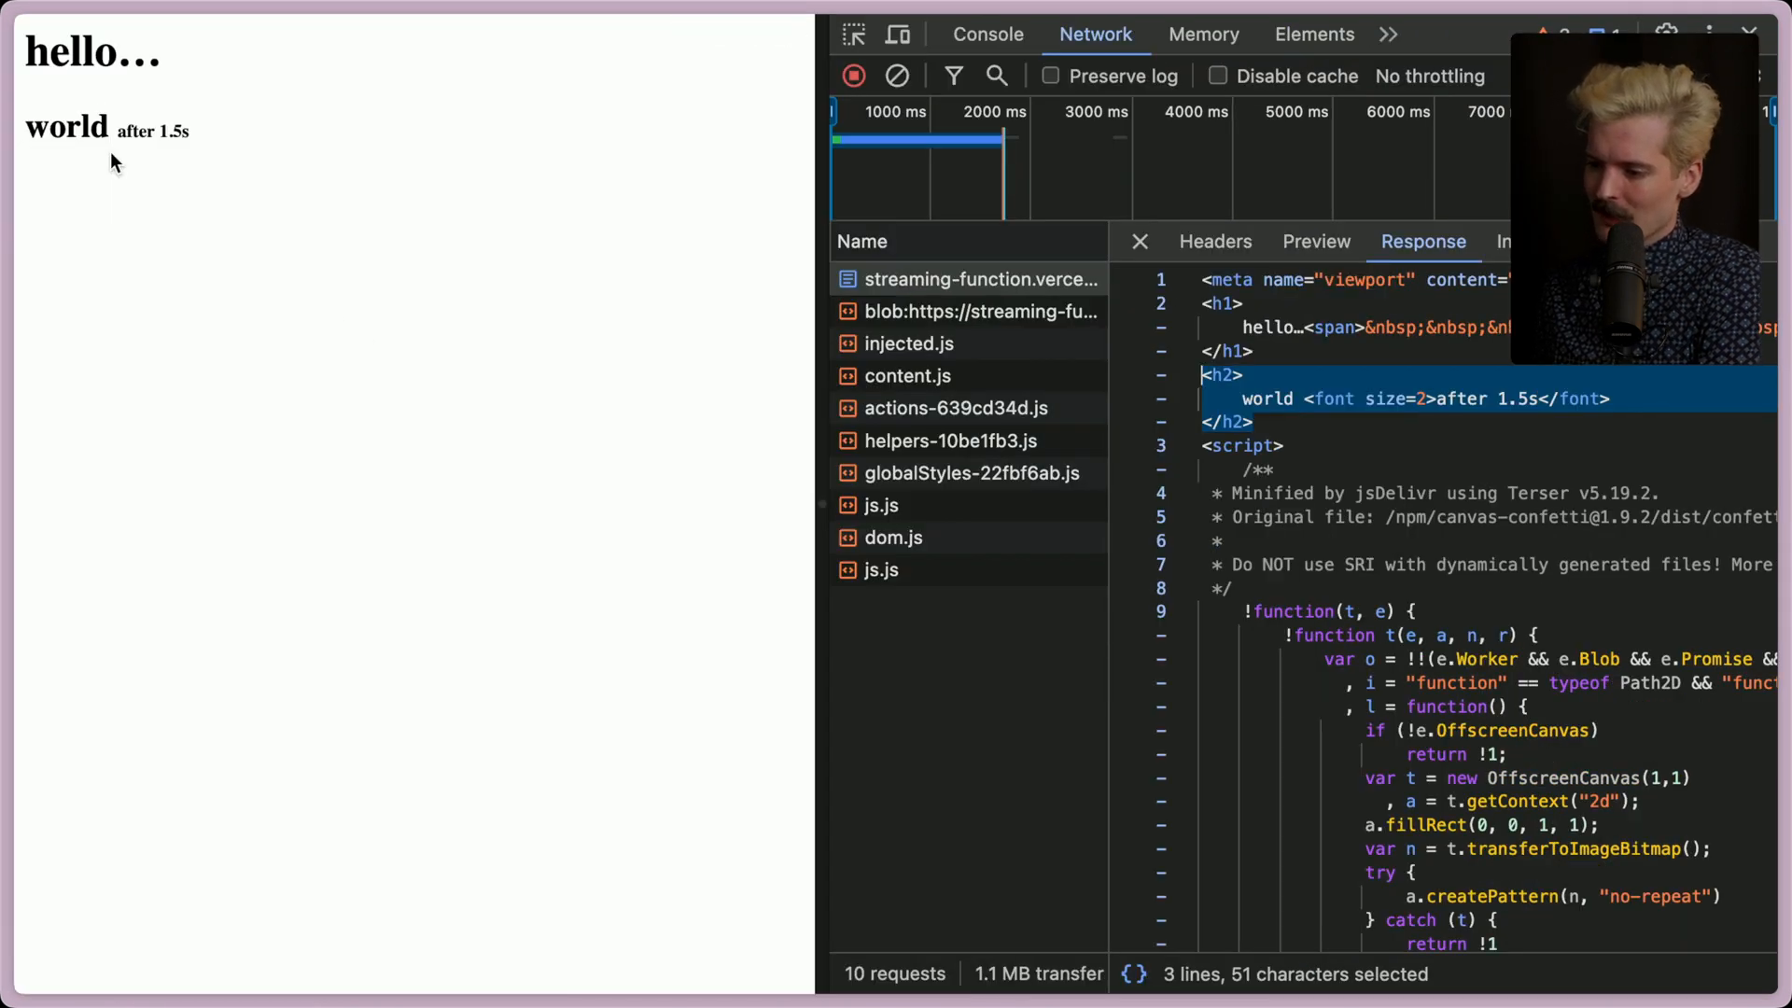
click(1246, 424)
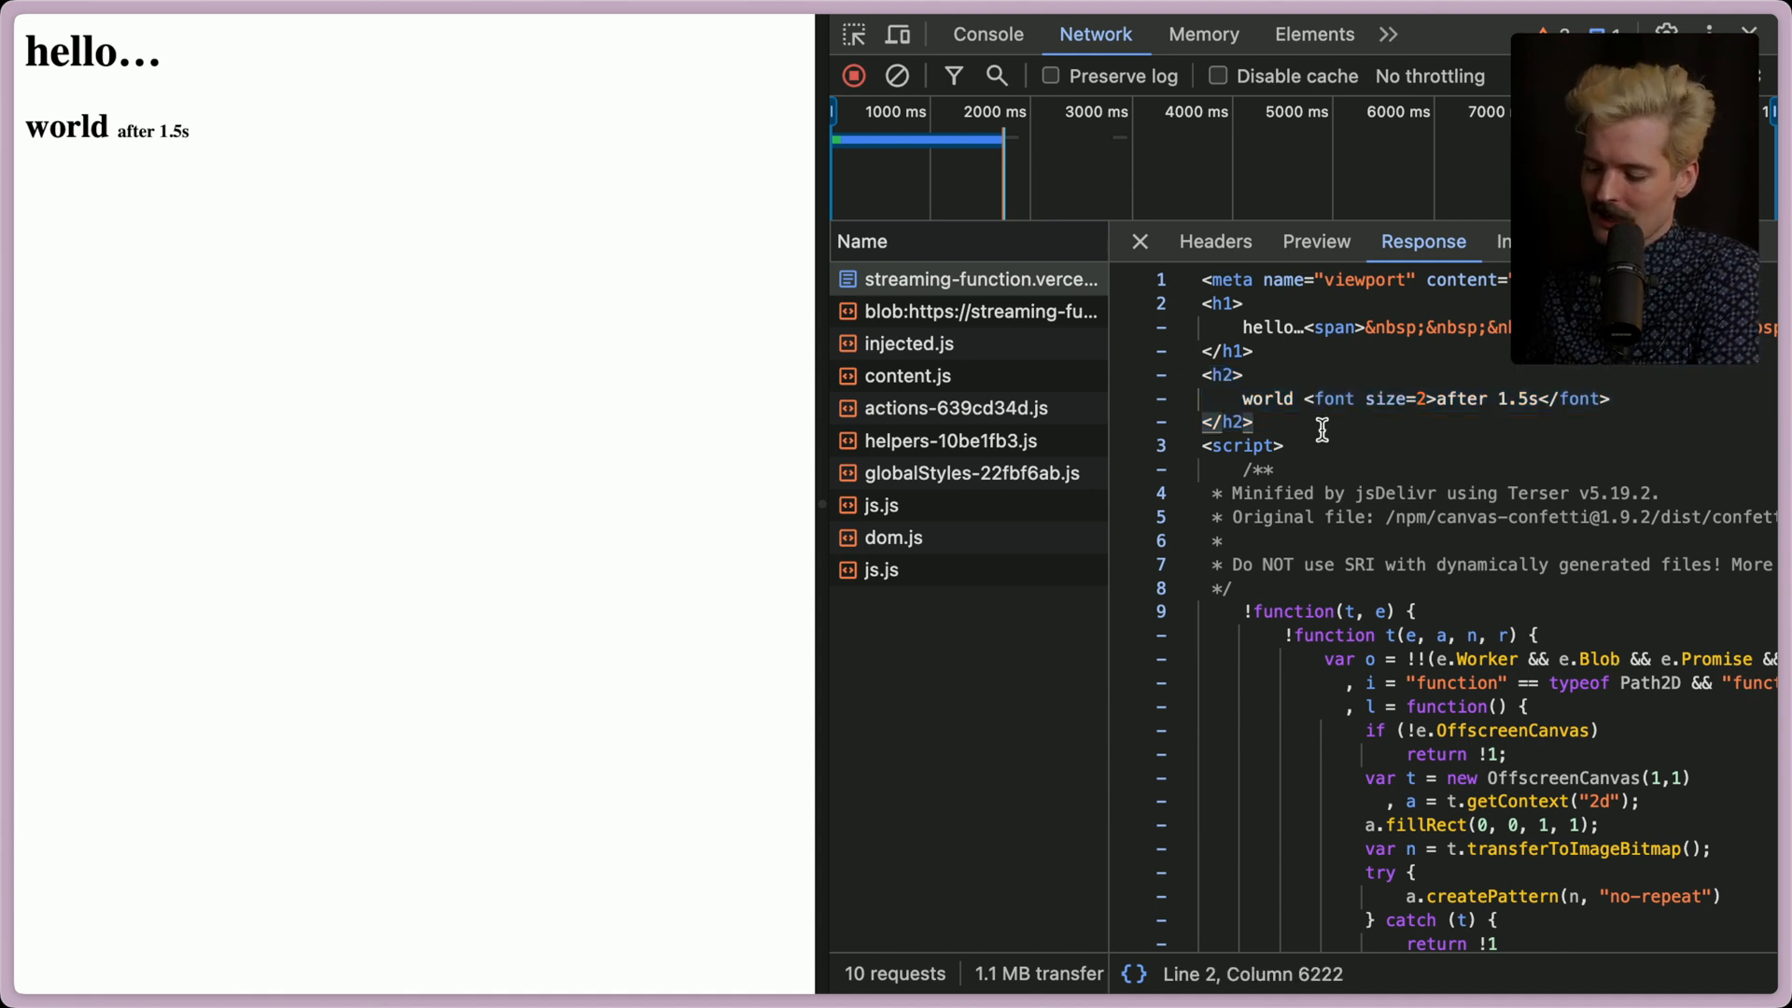
key(super+Tab)
key(ctrl+b)
key(8)
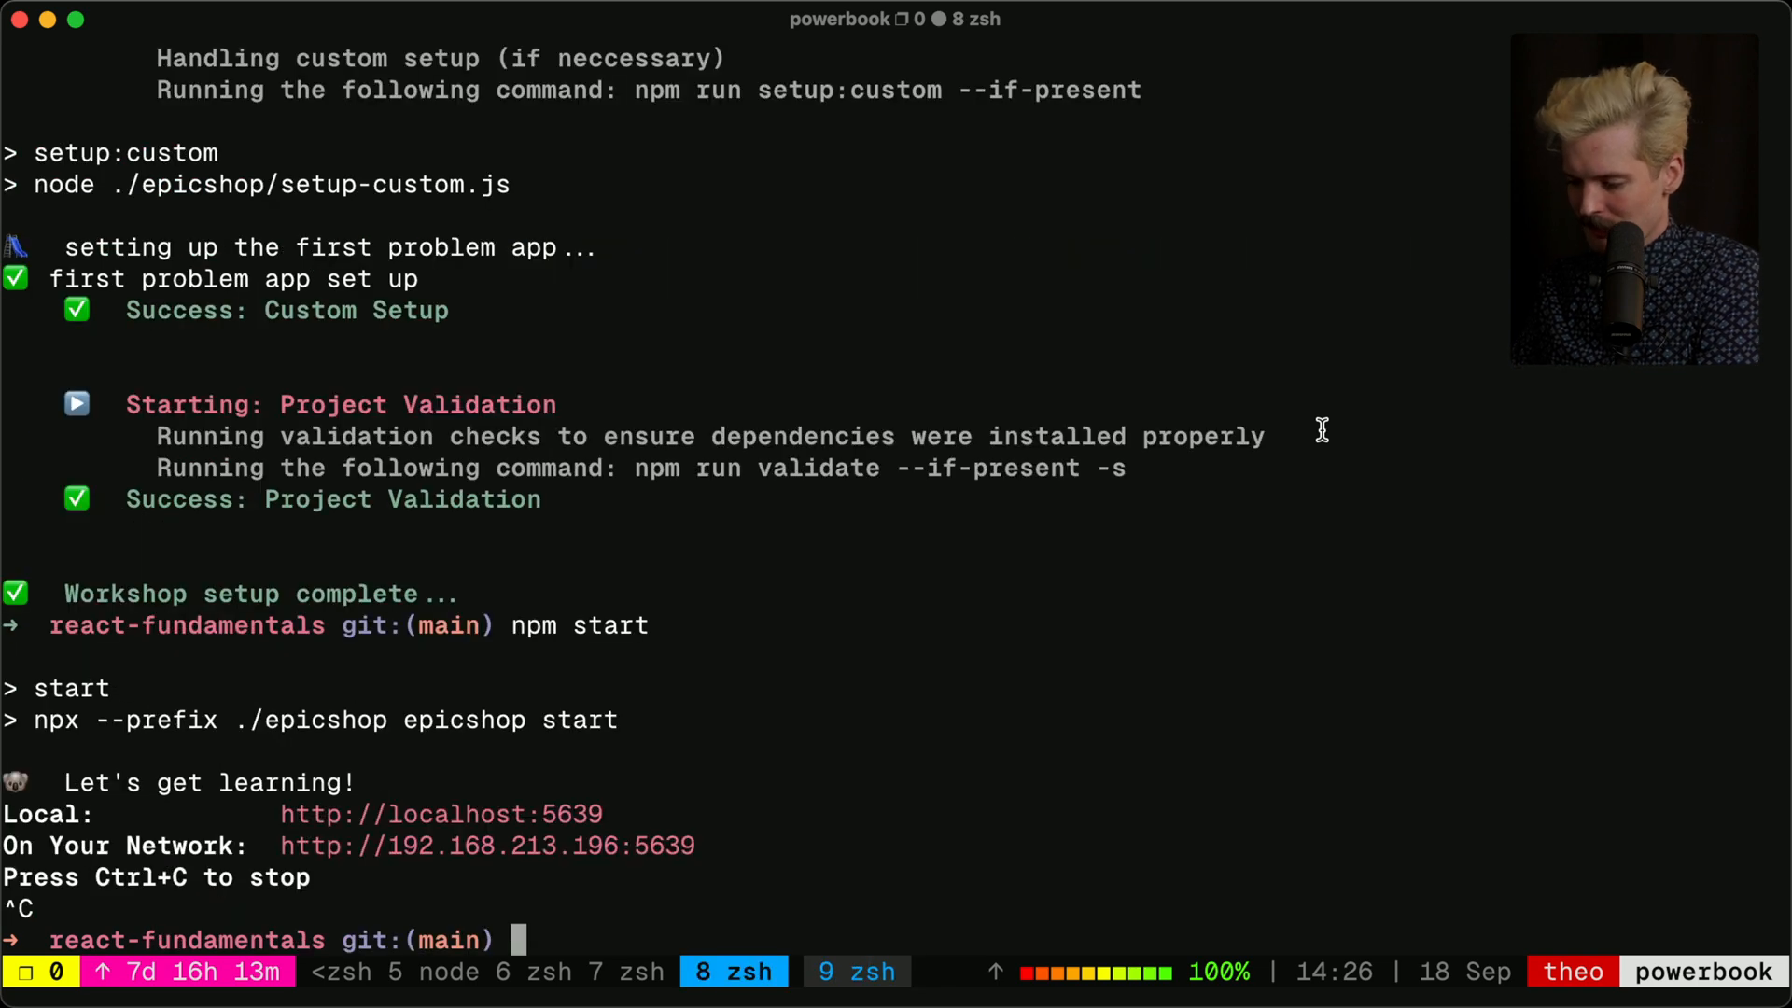
key(ctrl+b)
text(9cd ..)
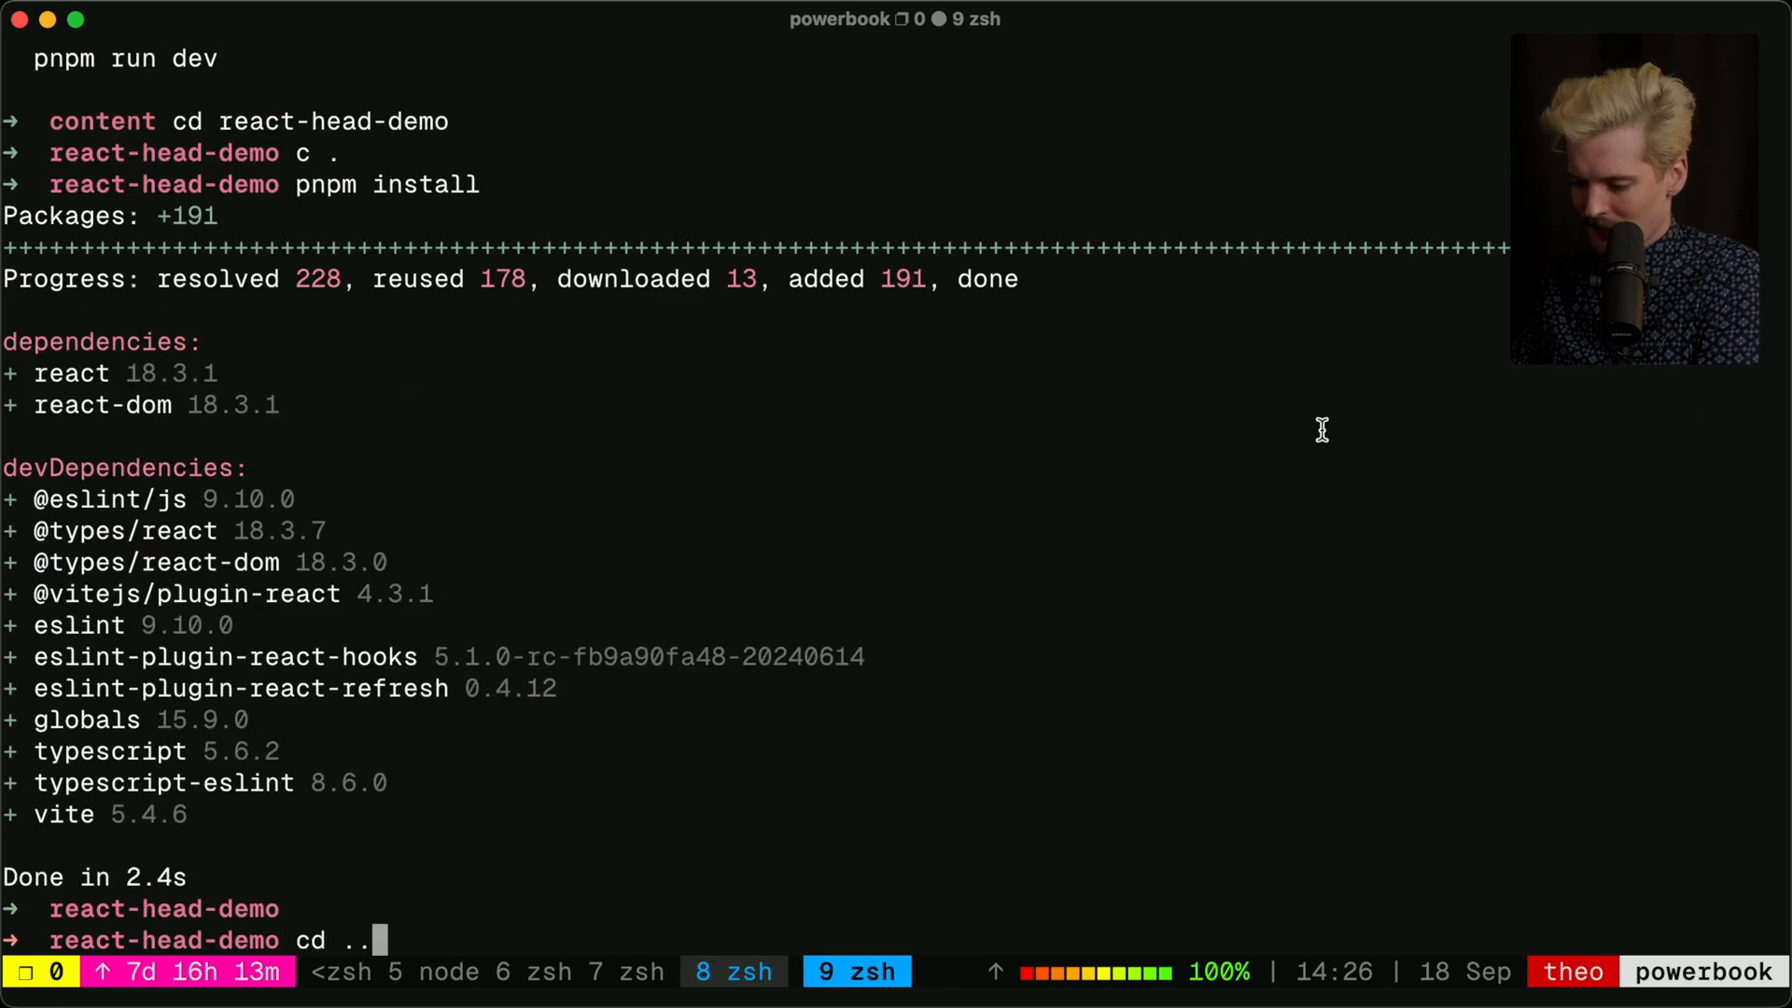
key(Return)
text(cd next-p)
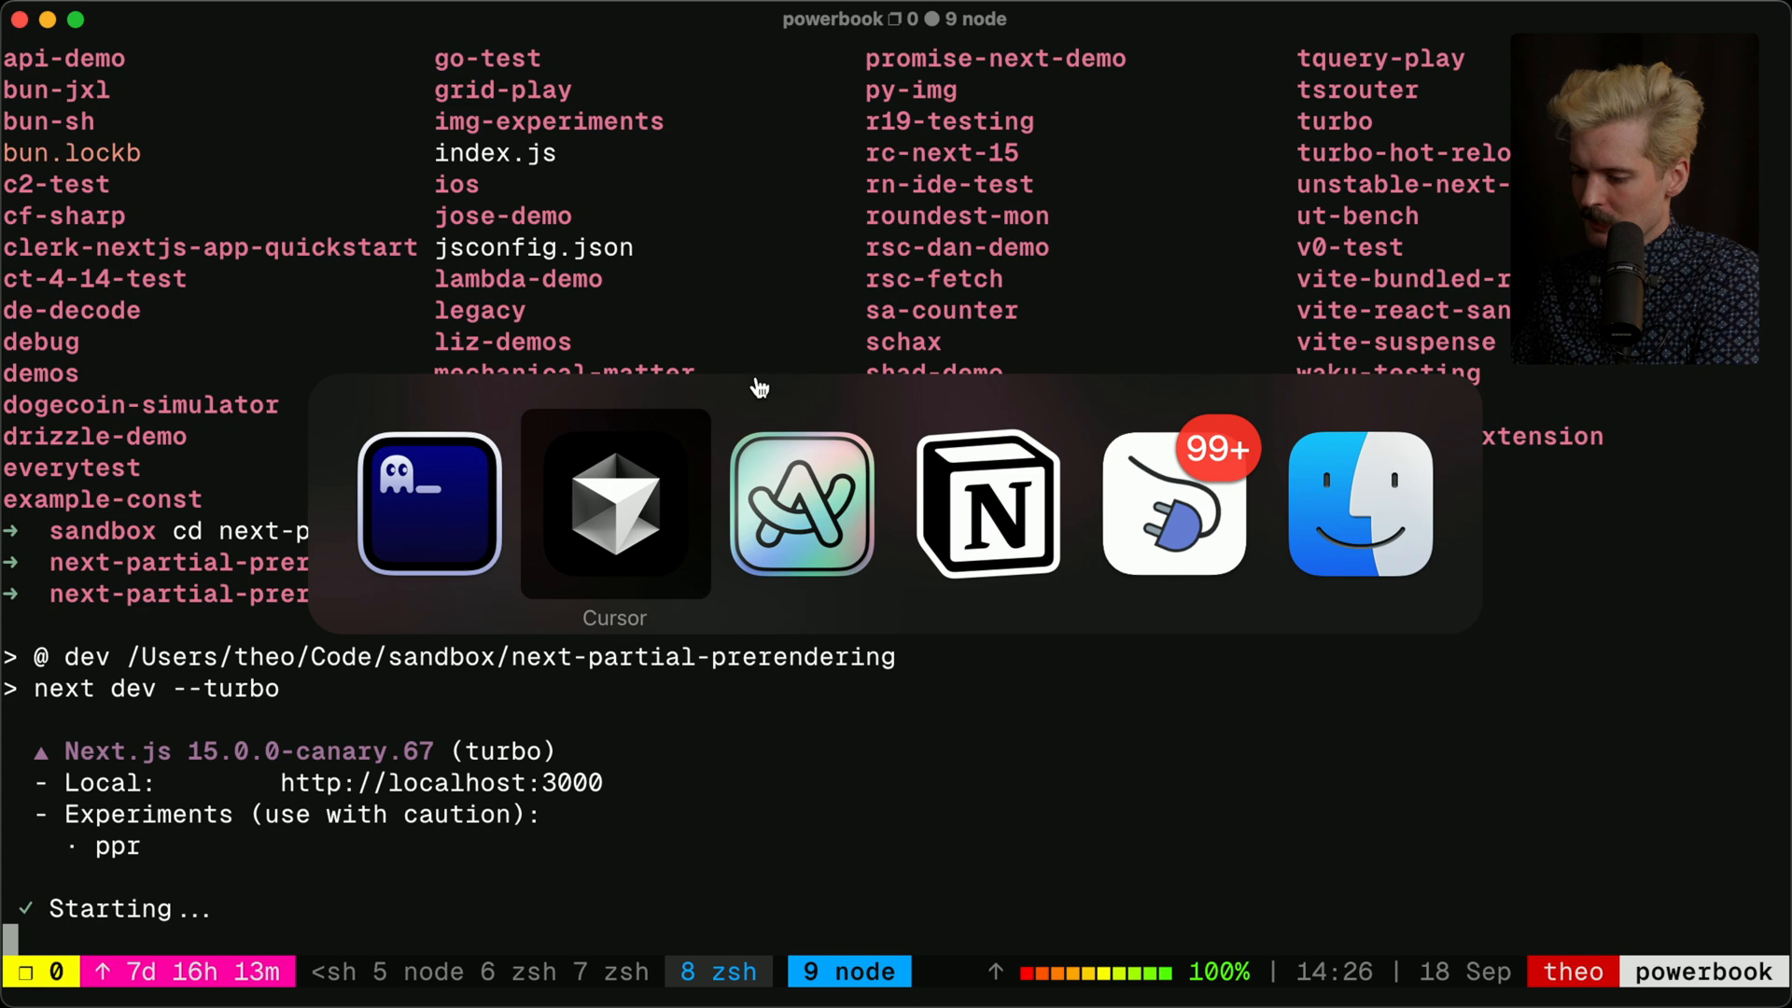
Back in Arc, open localhost:3000 in a new tab
key(super+Tab)
key(super+t)
text(loca)
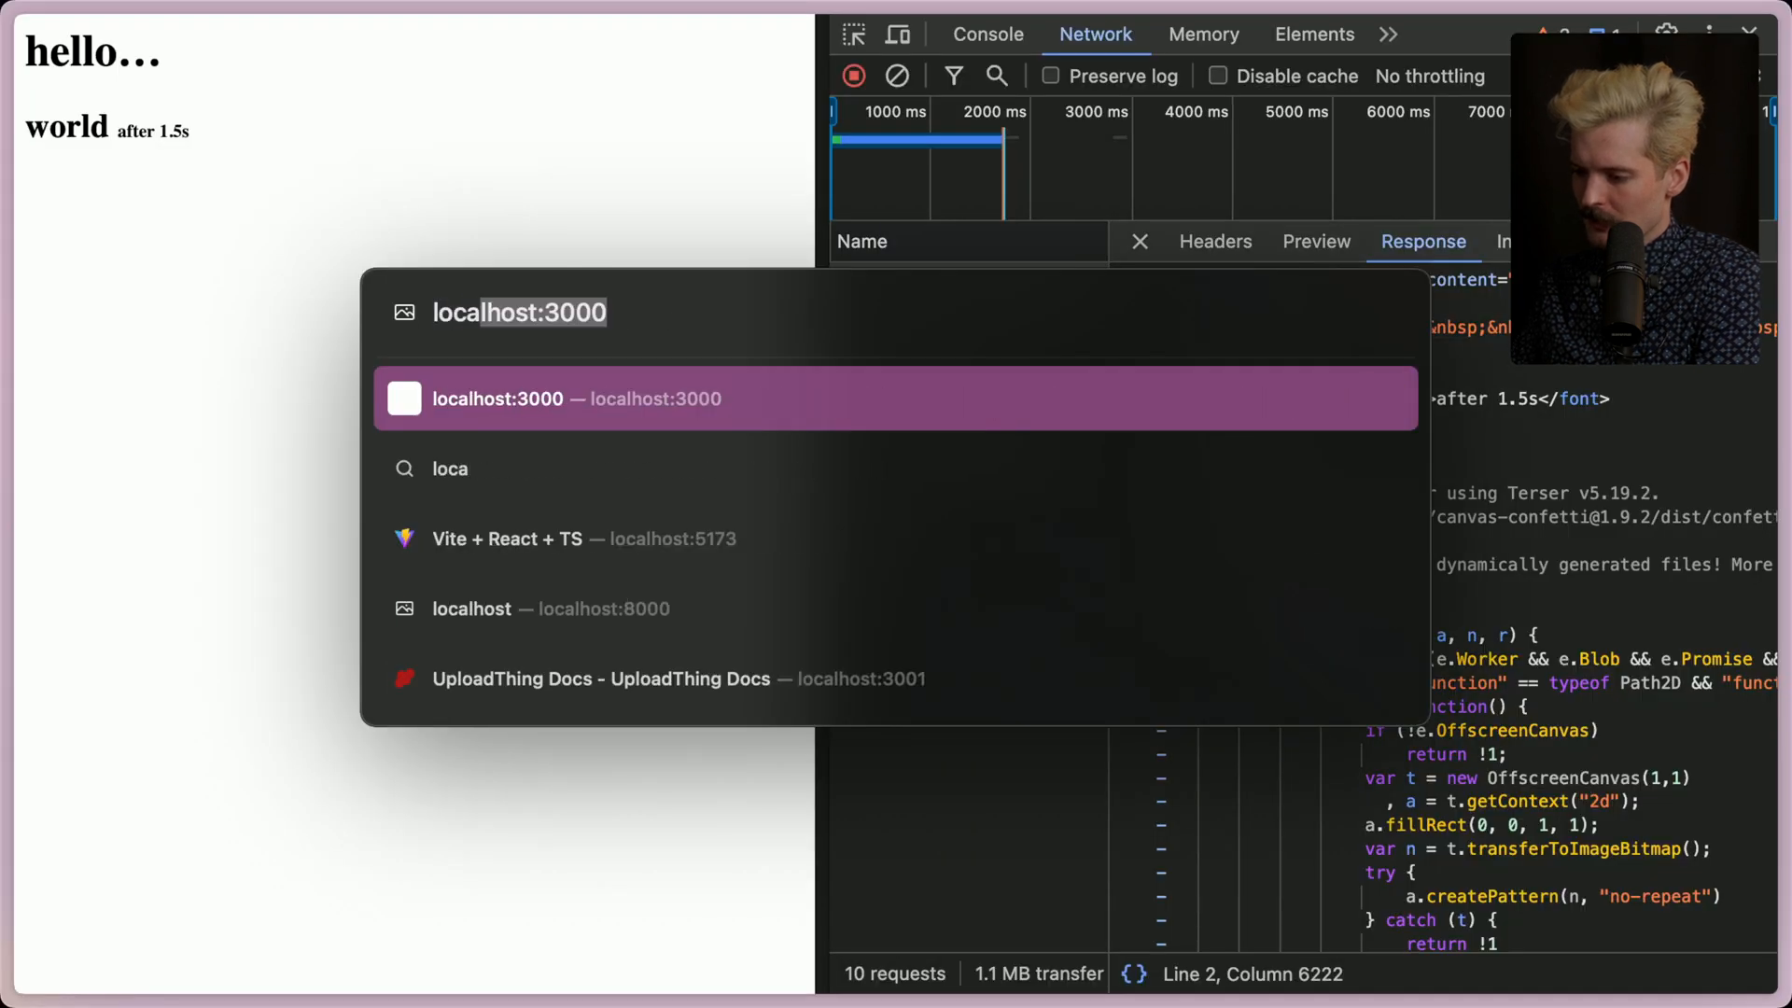
key(Return)
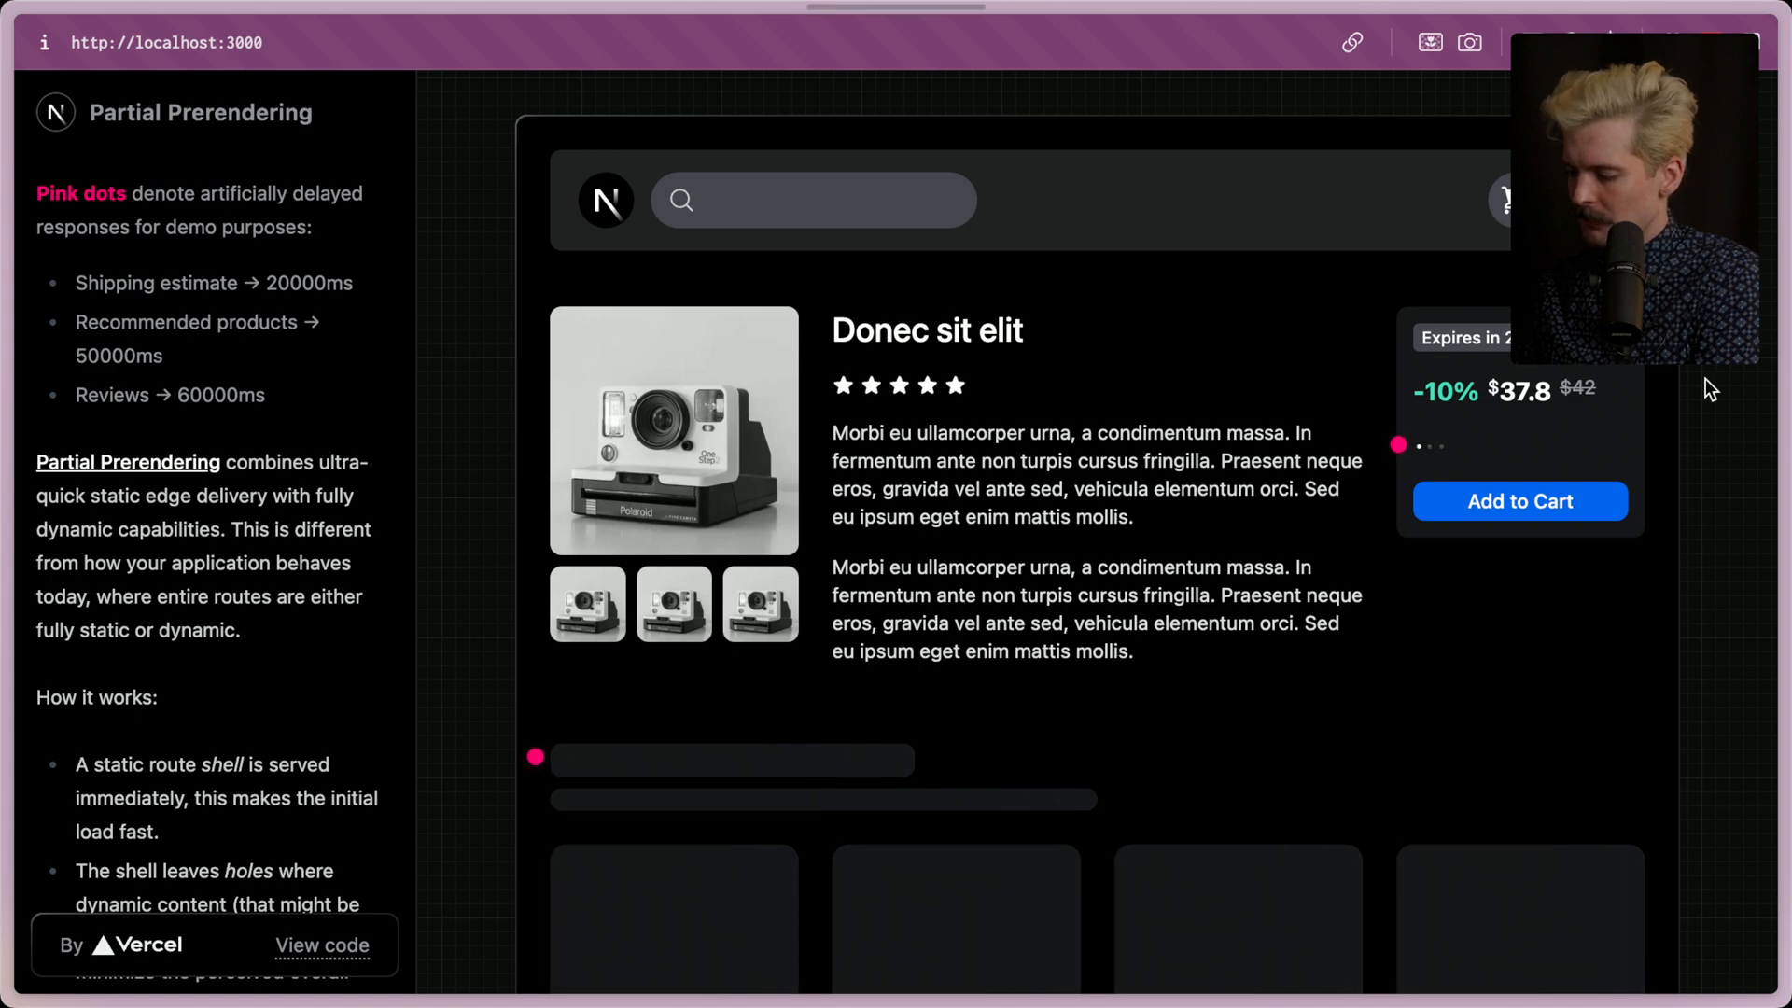
Inspect the demo page's markup in DevTools and widen the page beside the inspector
key(super+alt+i)
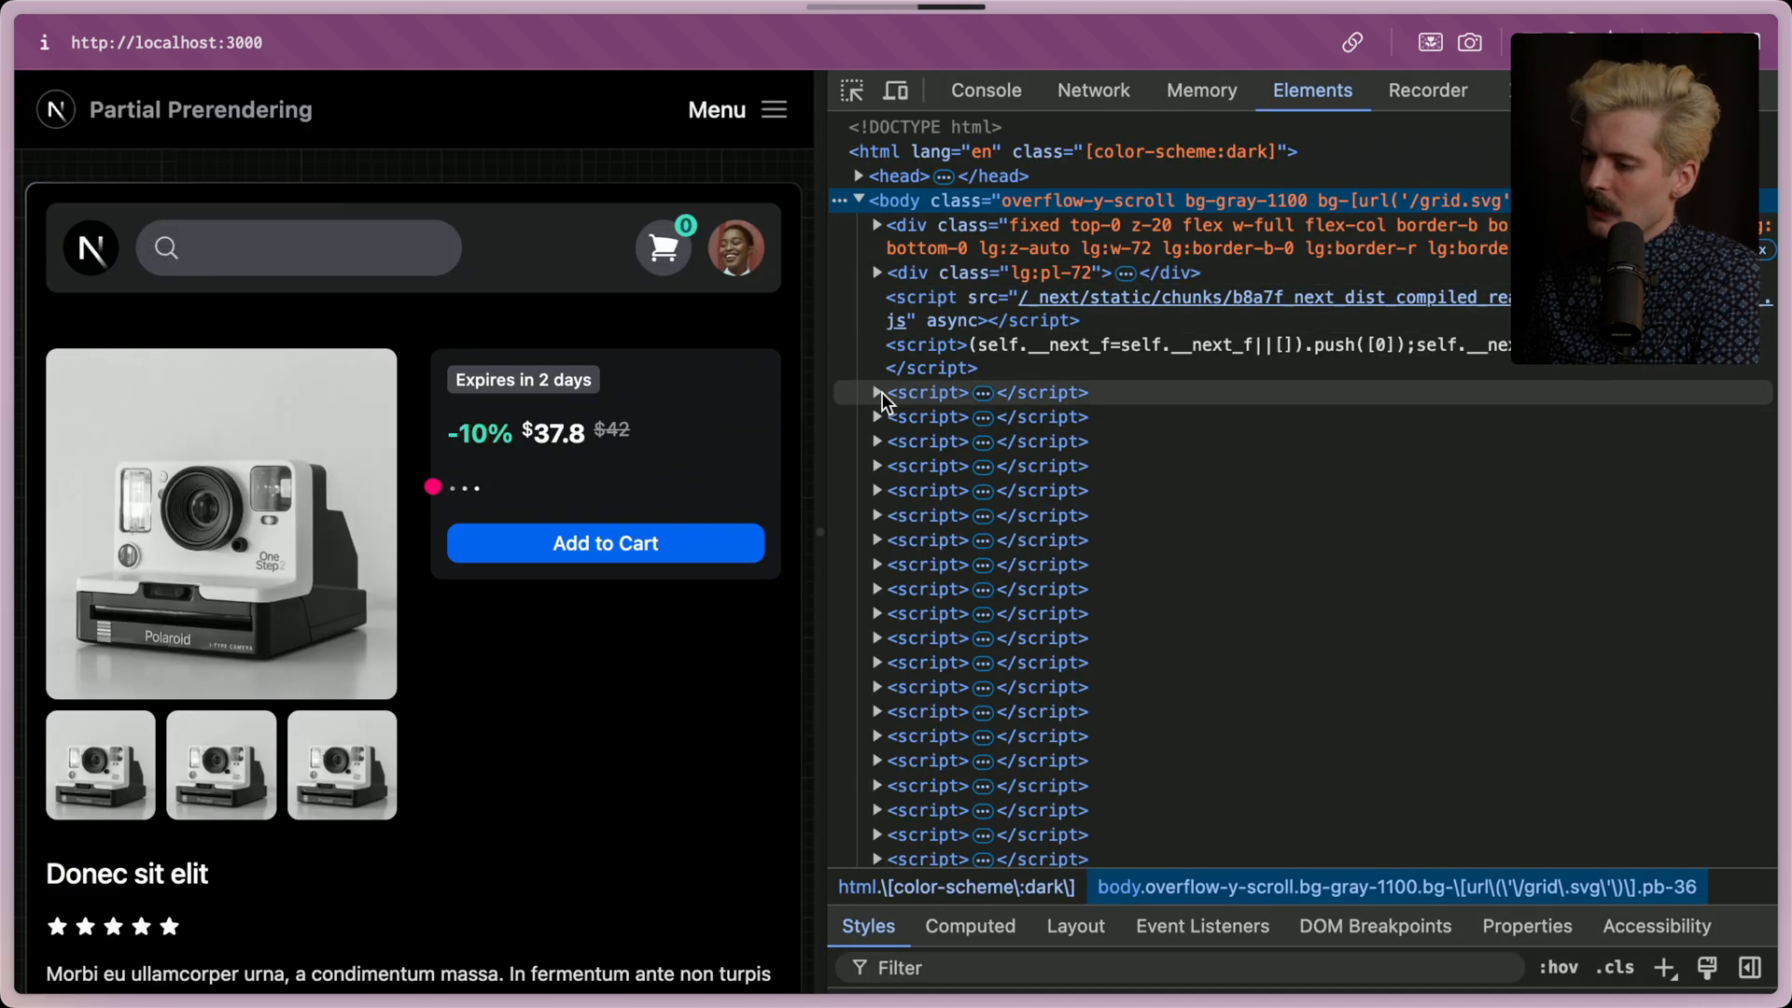
drag(823, 420, 1187, 420)
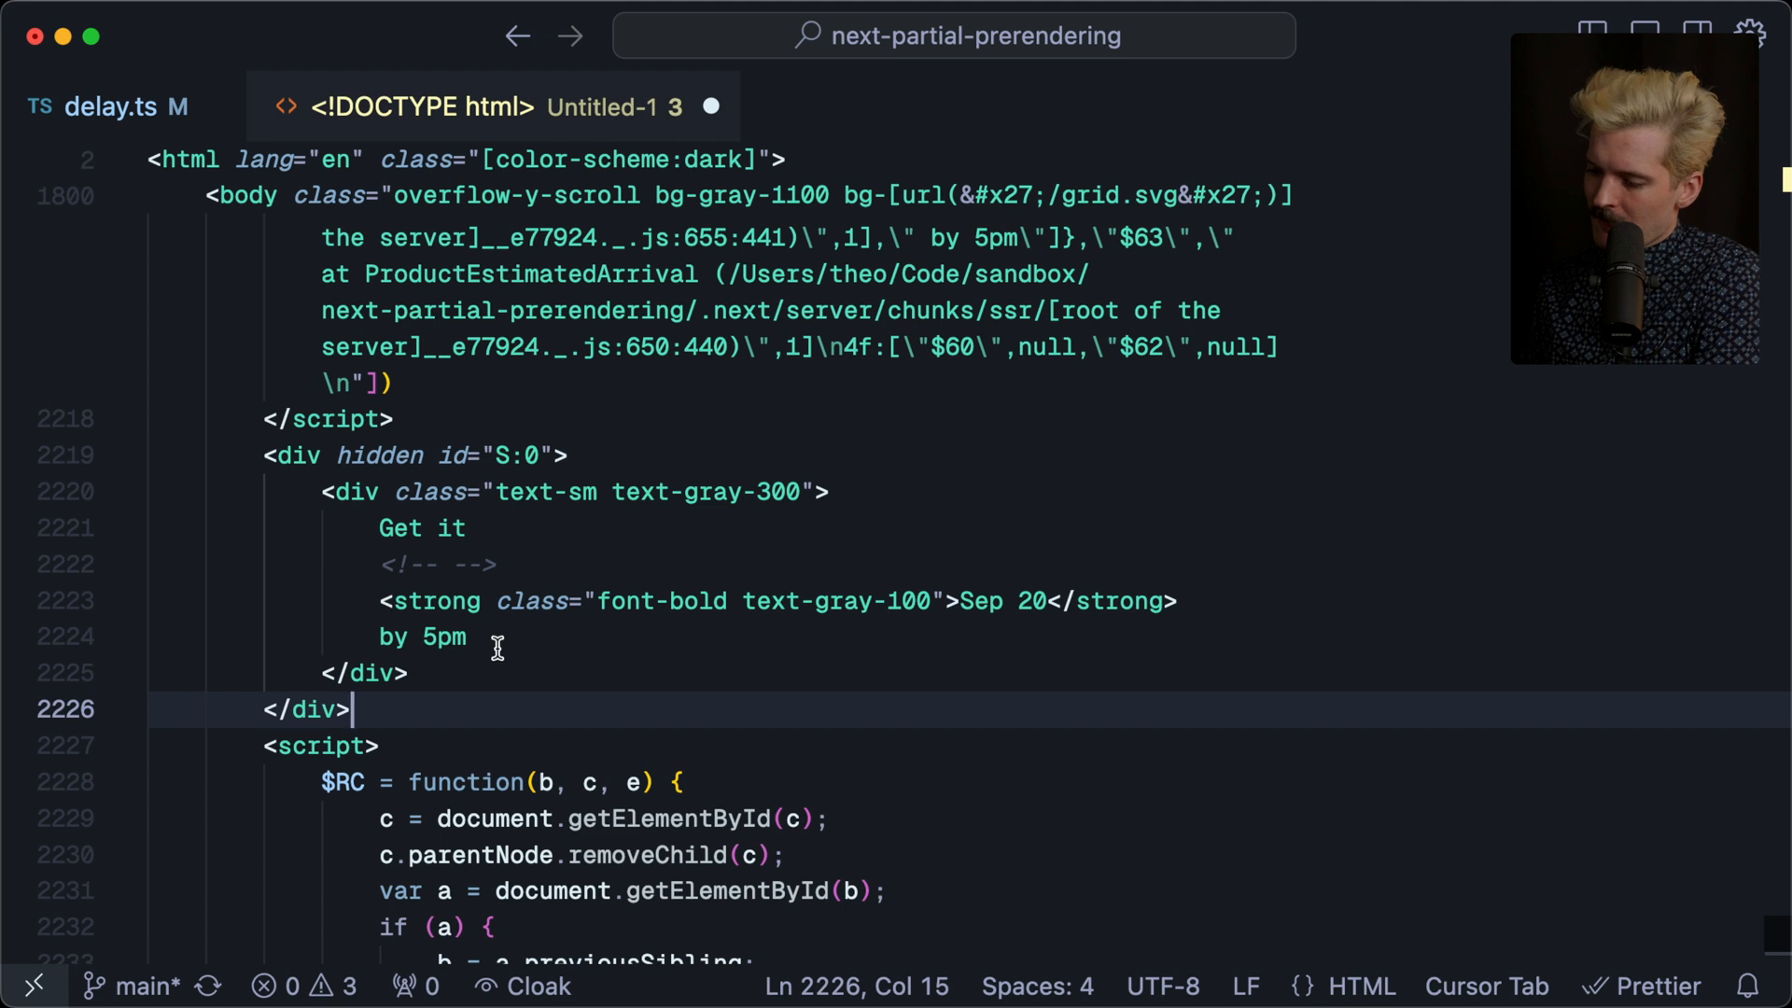
Highlight the 'Get it Sep 20 by 5pm' markup and the whole hidden div block in the streamed HTML
mouse_move(364, 711)
mouse_down()
mouse_move(117, 506)
mouse_move(112, 465)
mouse_up()
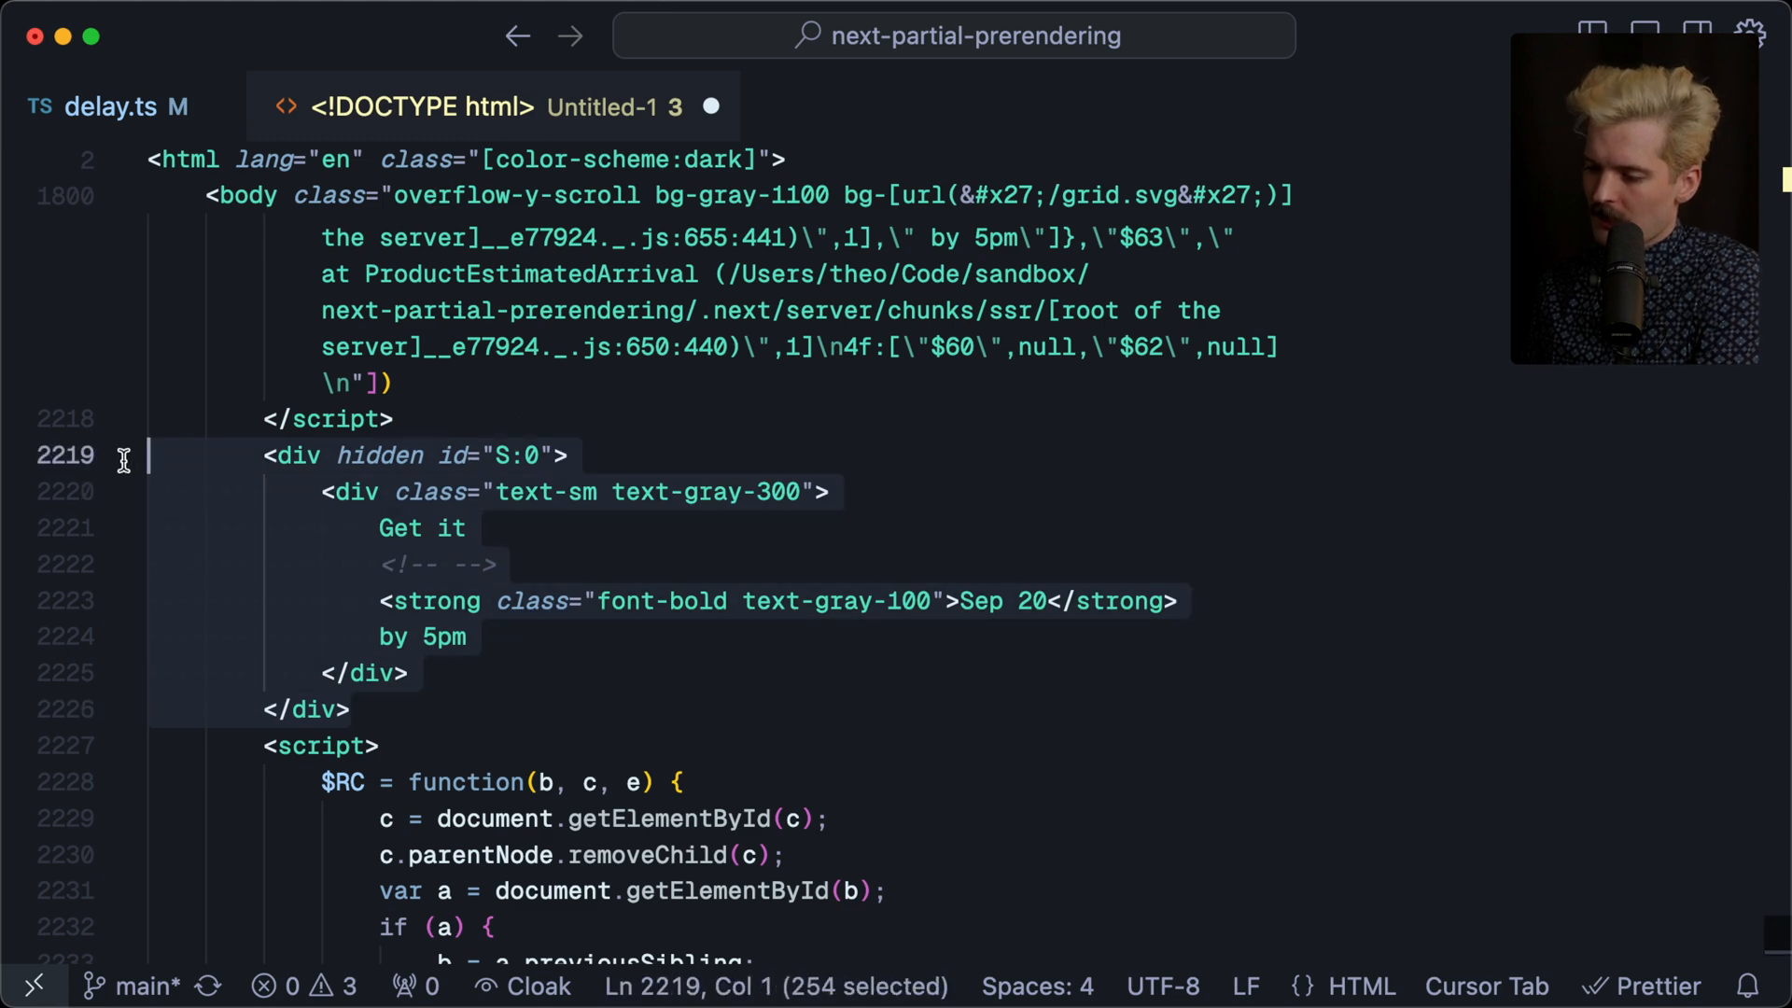
double_click(381, 452)
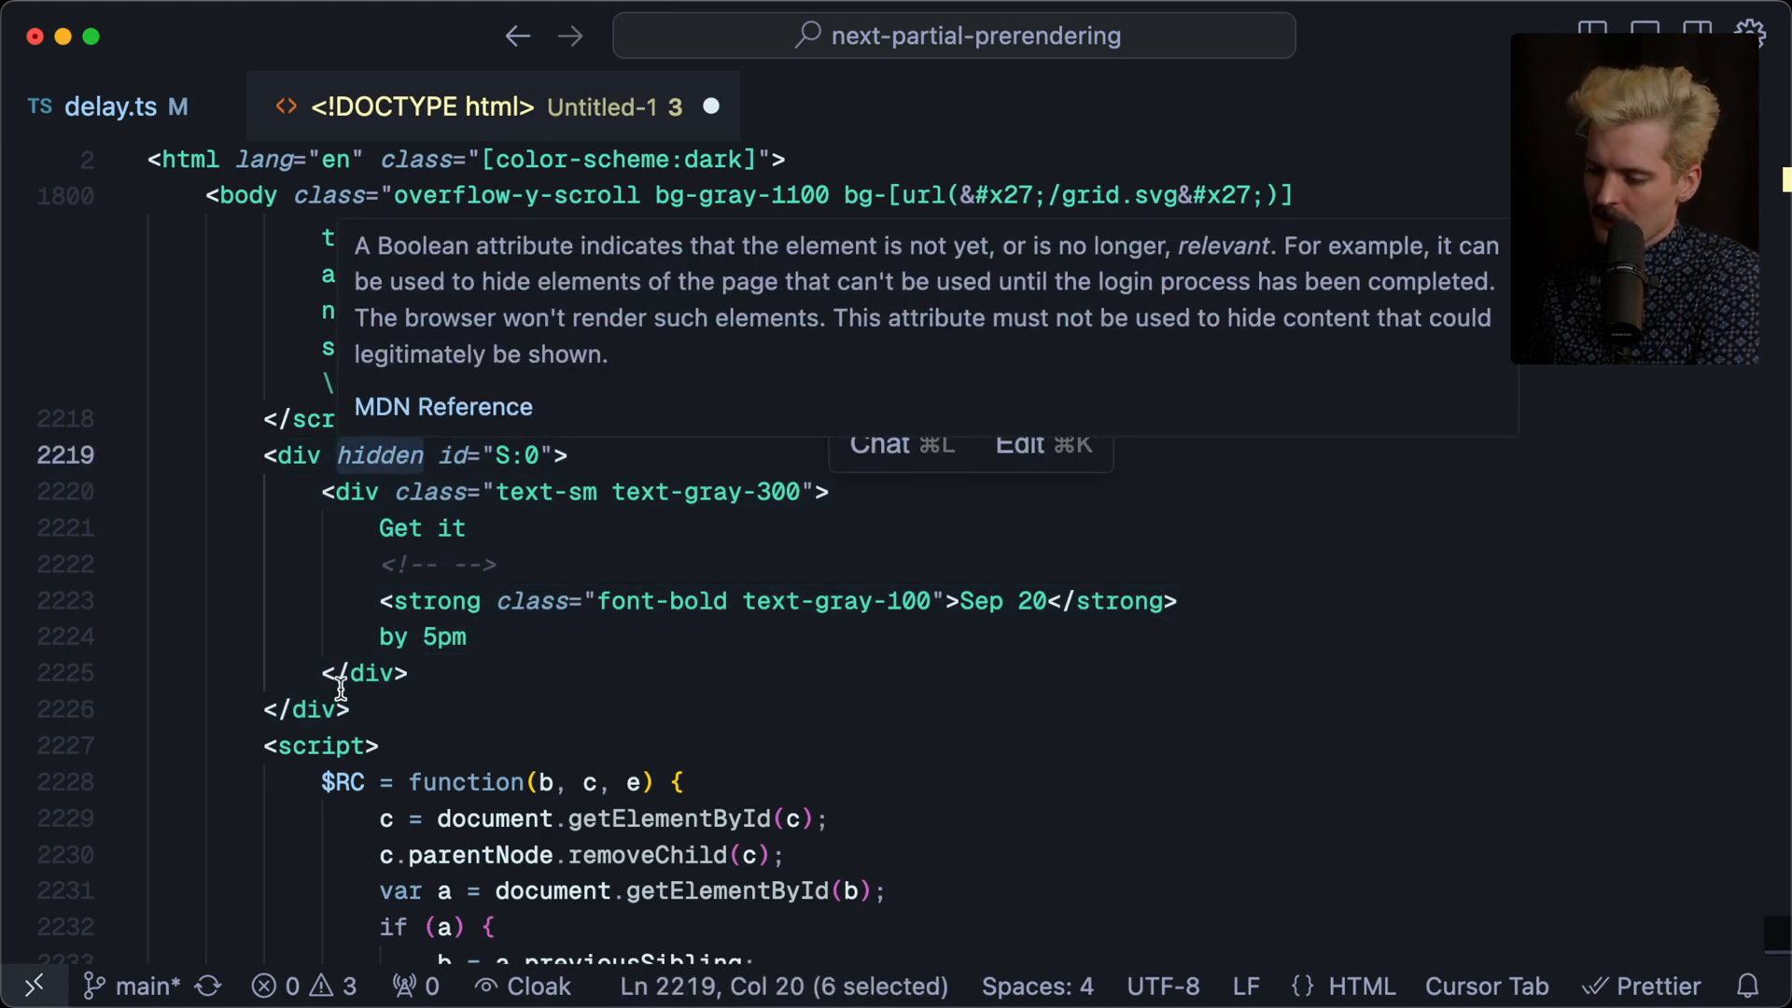
click(420, 716)
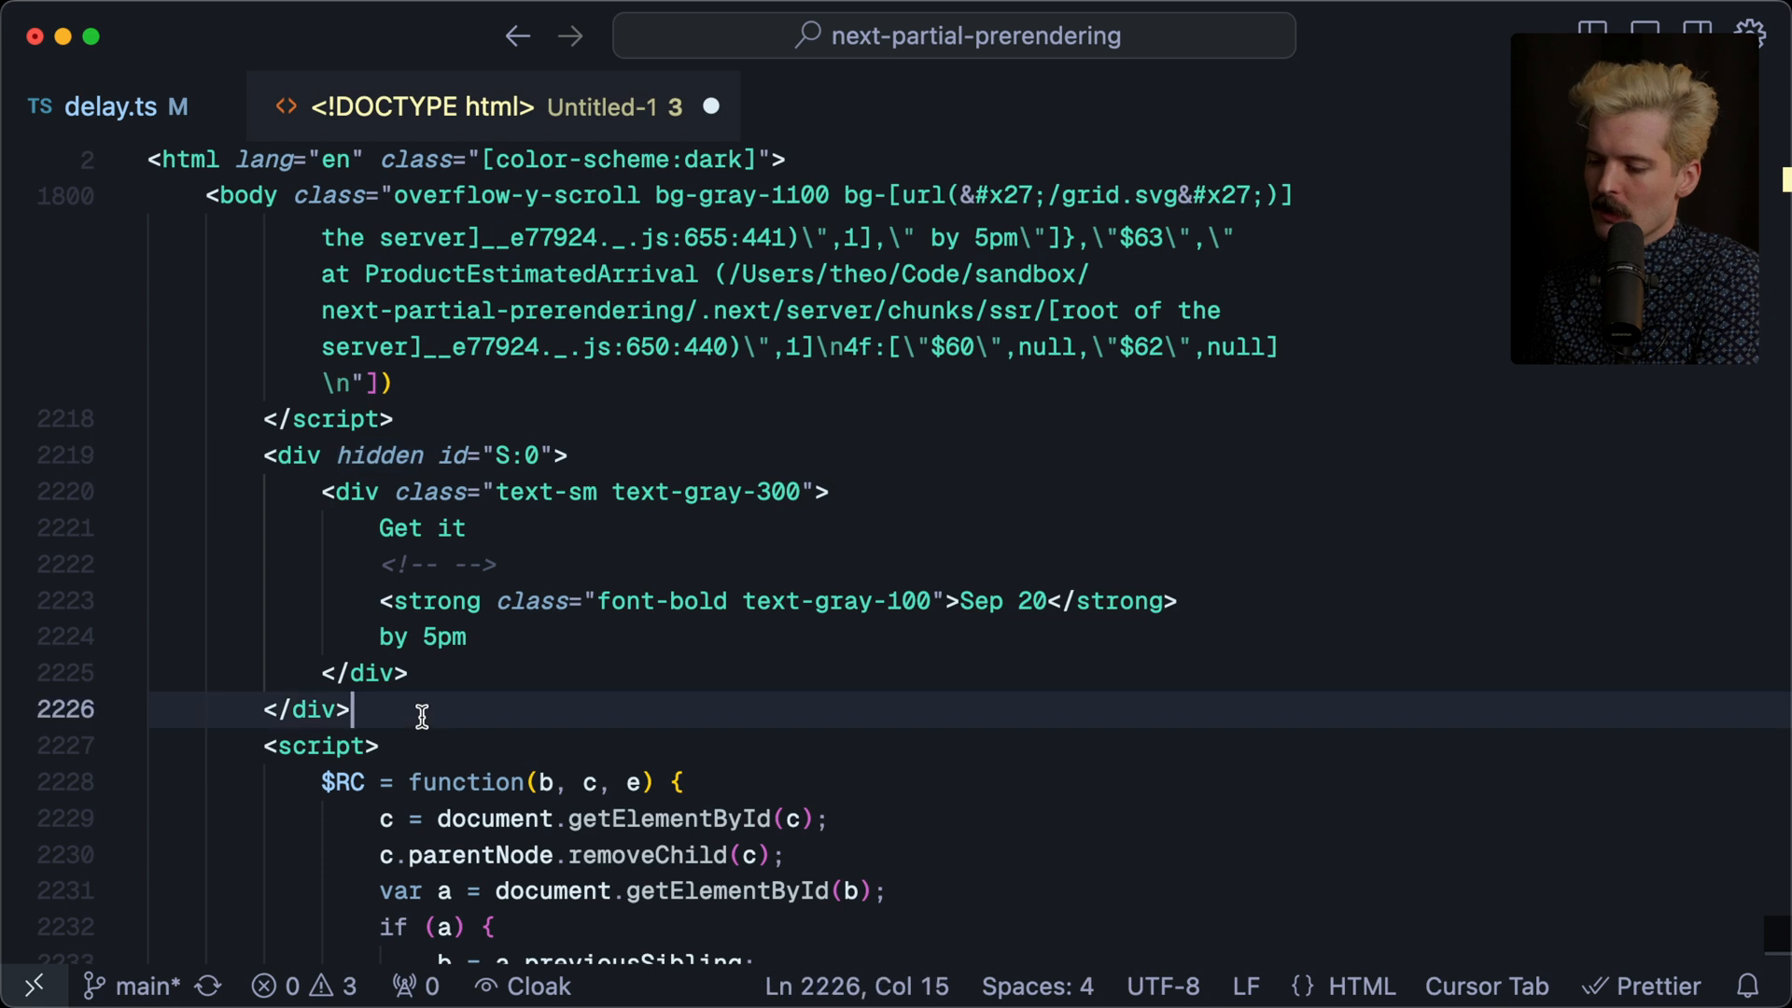
drag(420, 716, 74, 457)
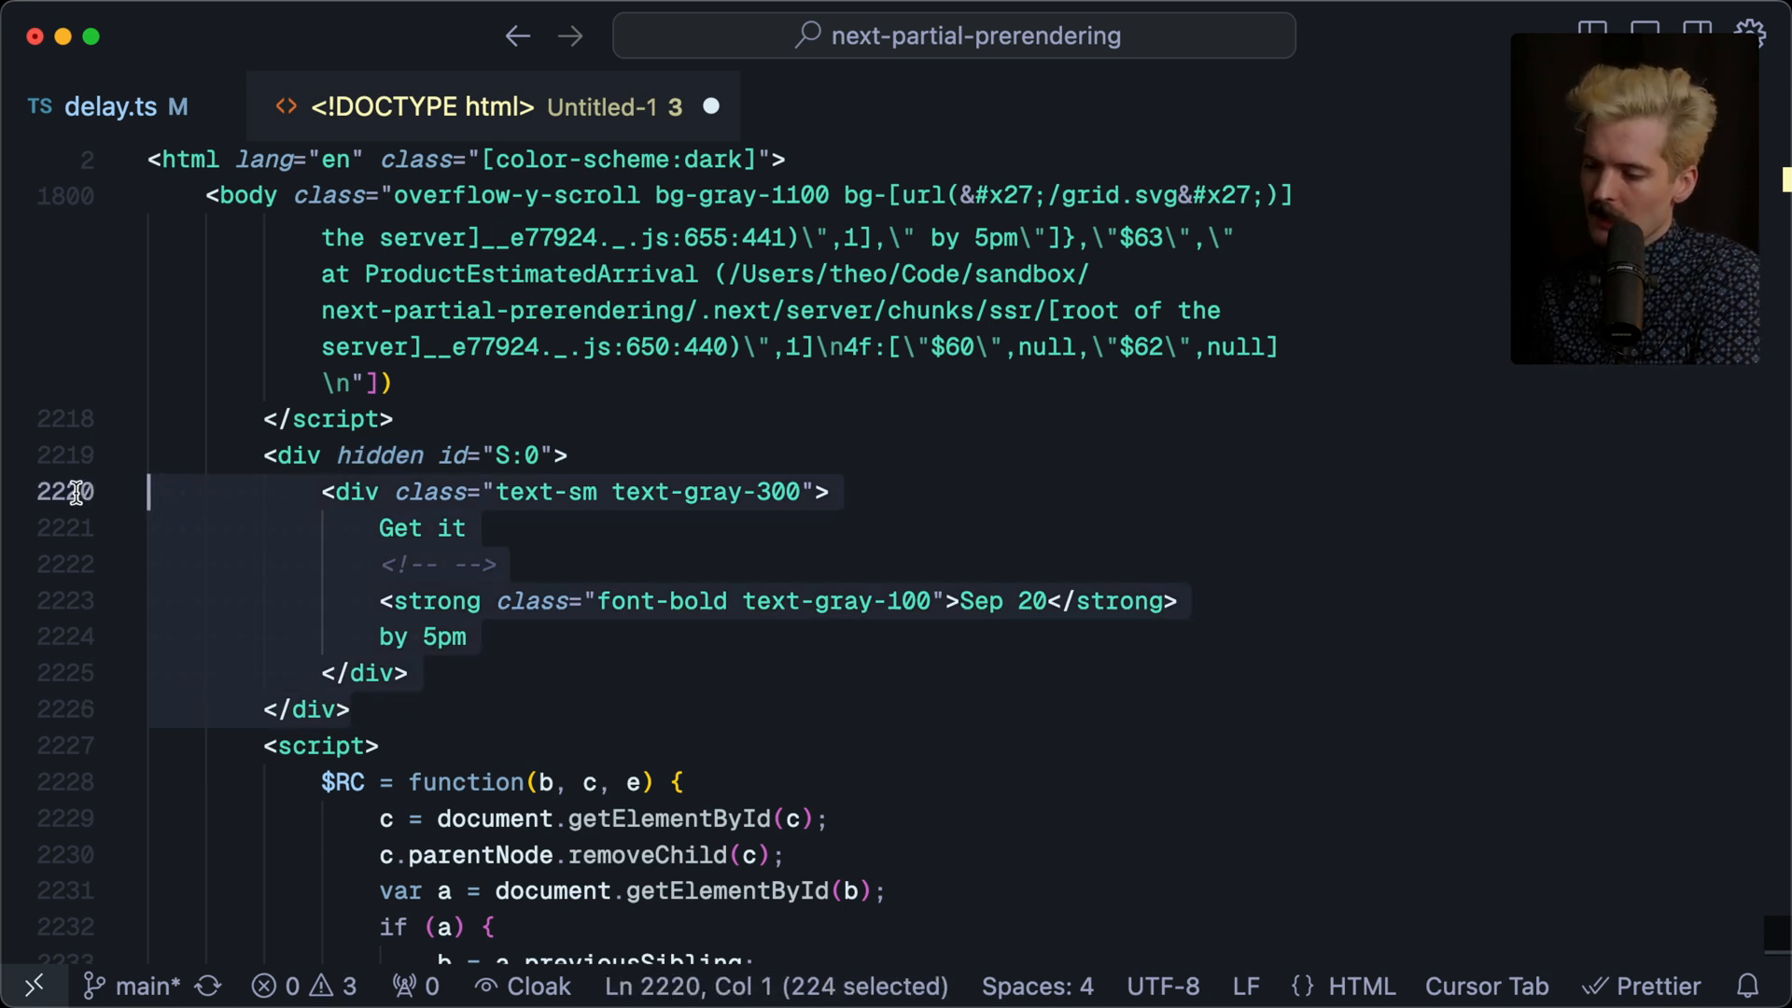
click(384, 712)
scroll(347, 736, down, 1)
scroll(347, 735, down, 5)
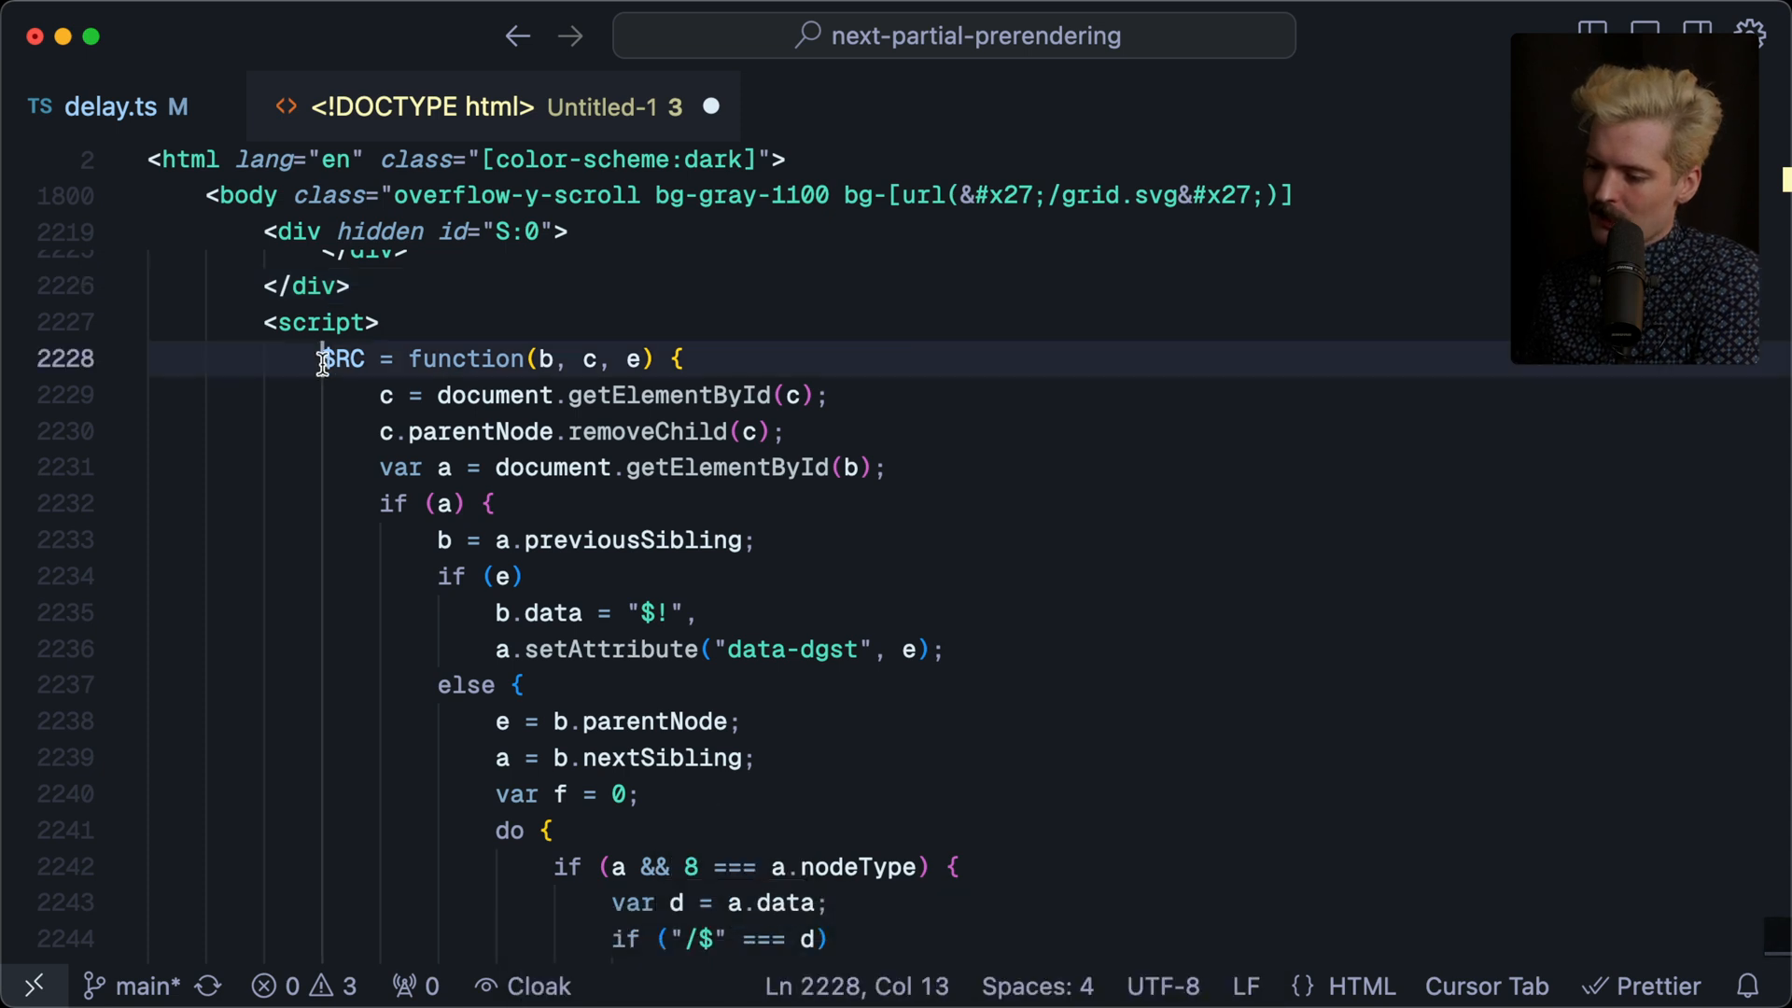
Point out the $RC function, the hidden div on lines 2219-2226 and its S:0 id
drag(322, 358, 366, 359)
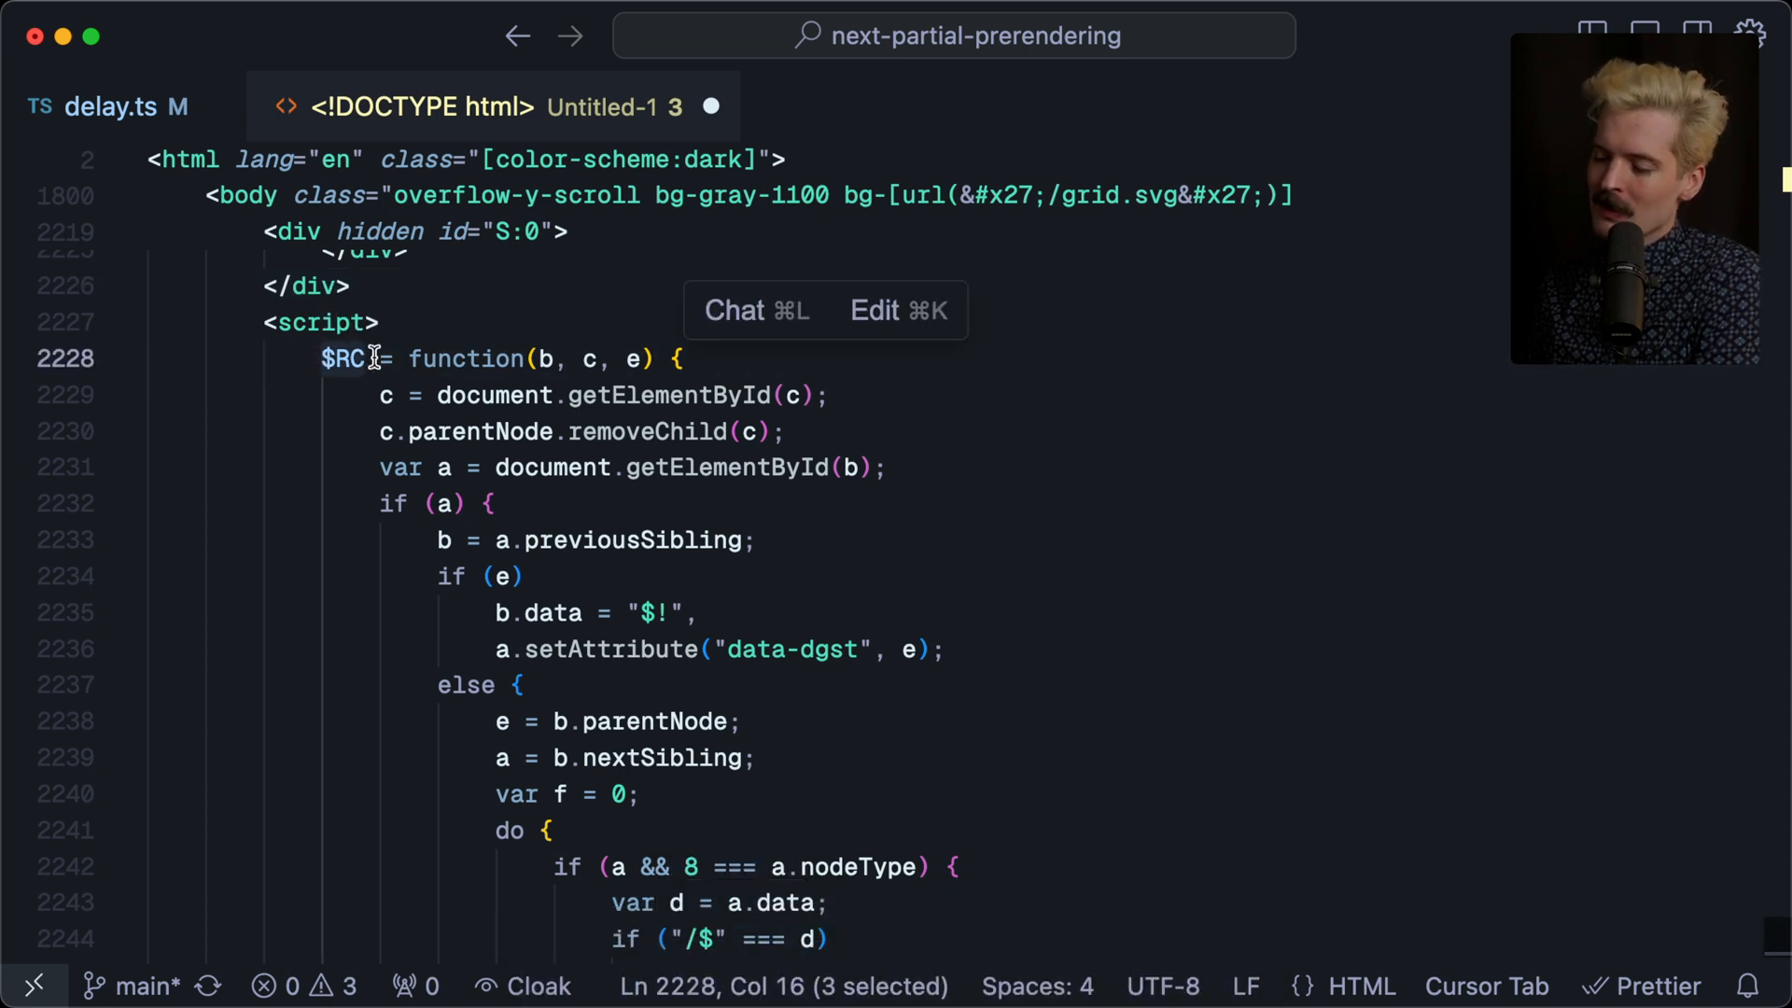
scroll(350, 357, up, 2)
scroll(371, 350, up, 3)
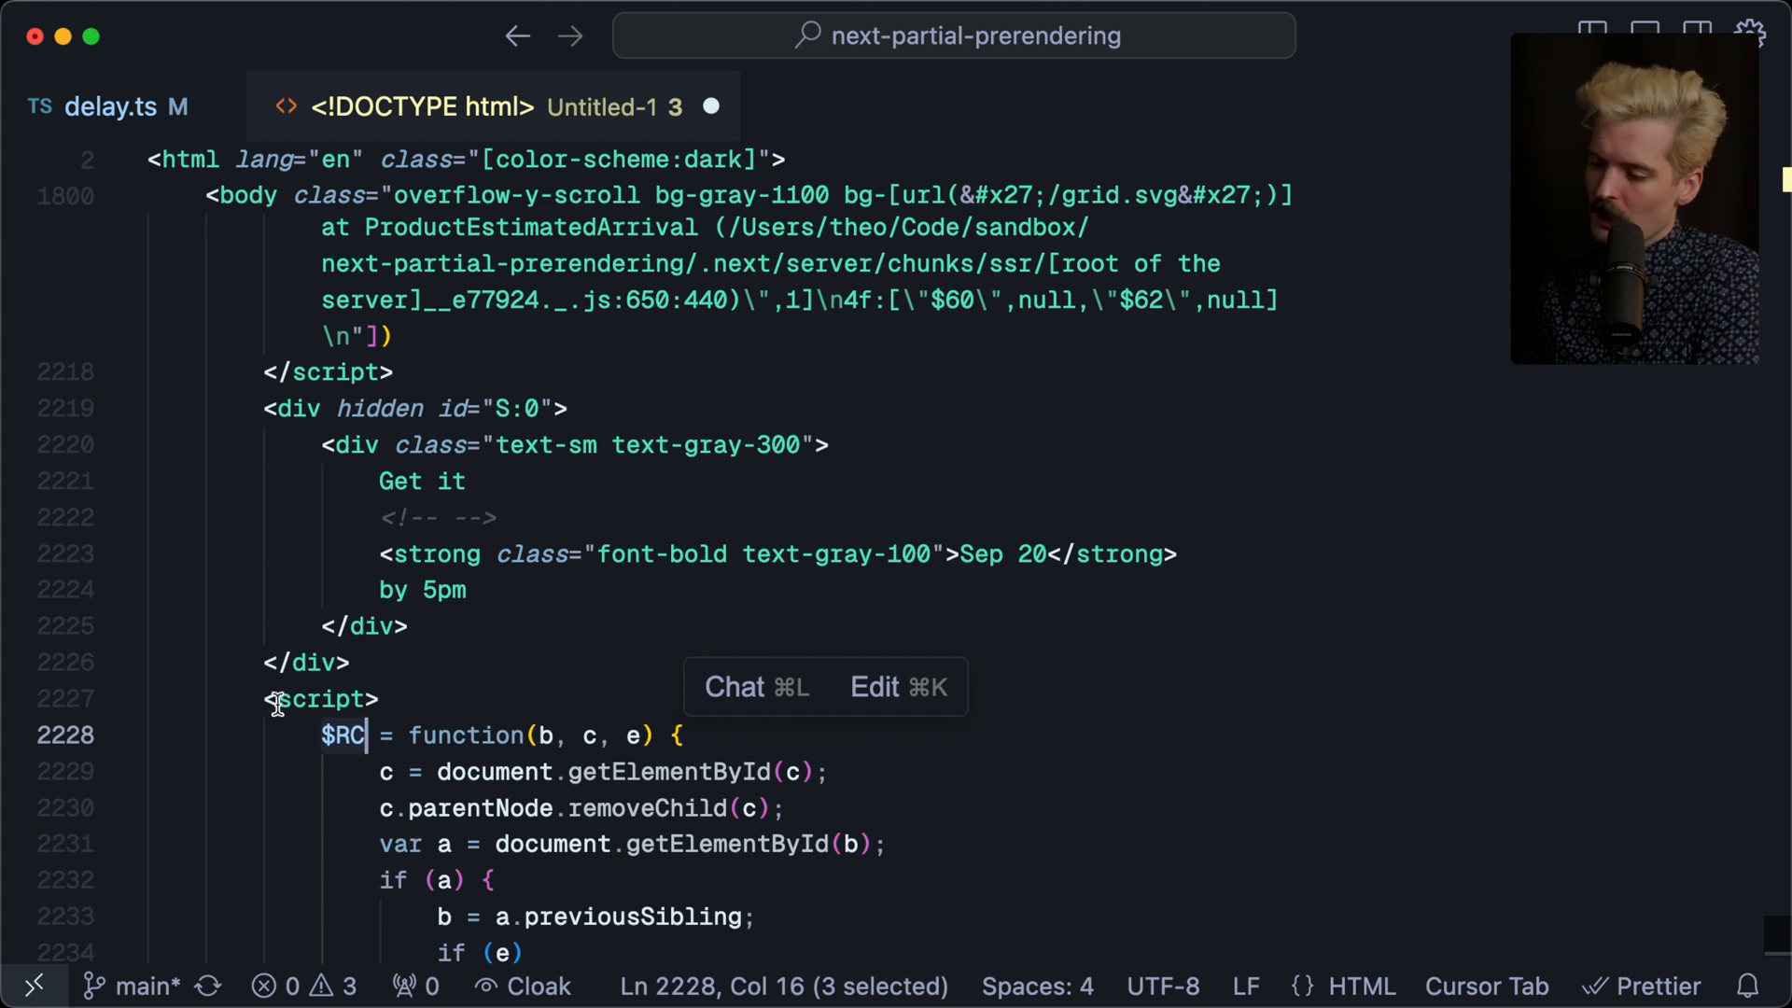
drag(375, 663, 89, 409)
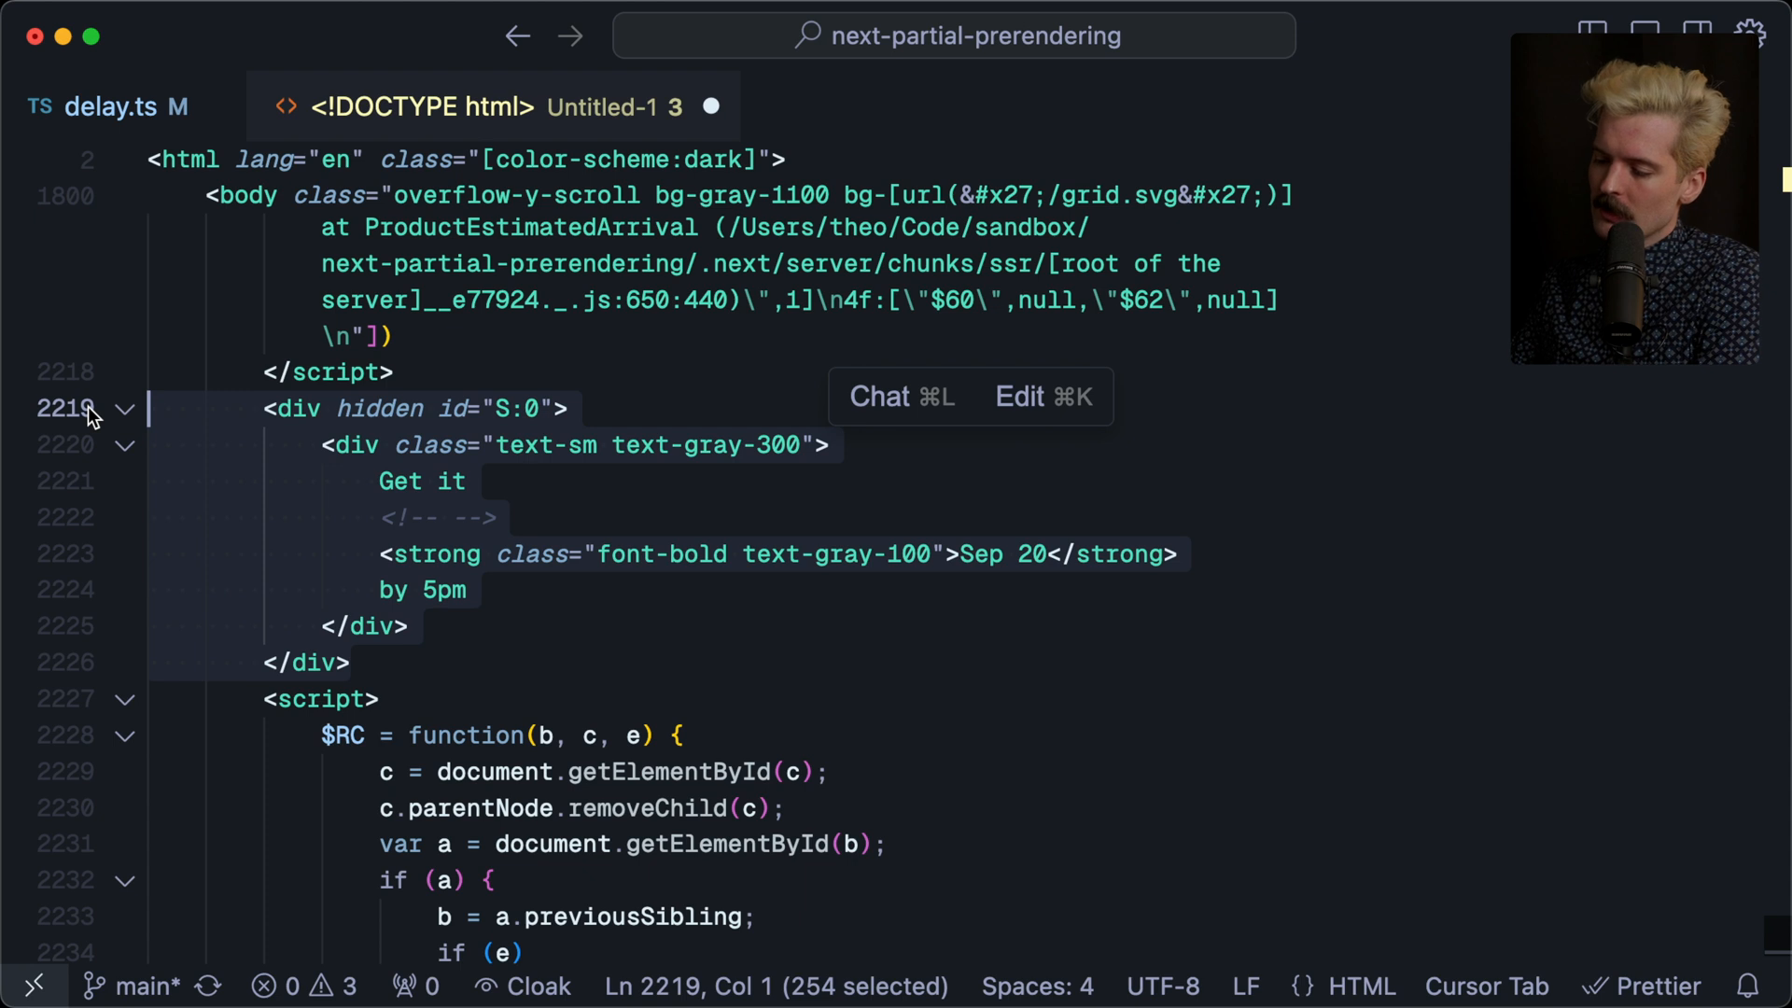
key(Right)
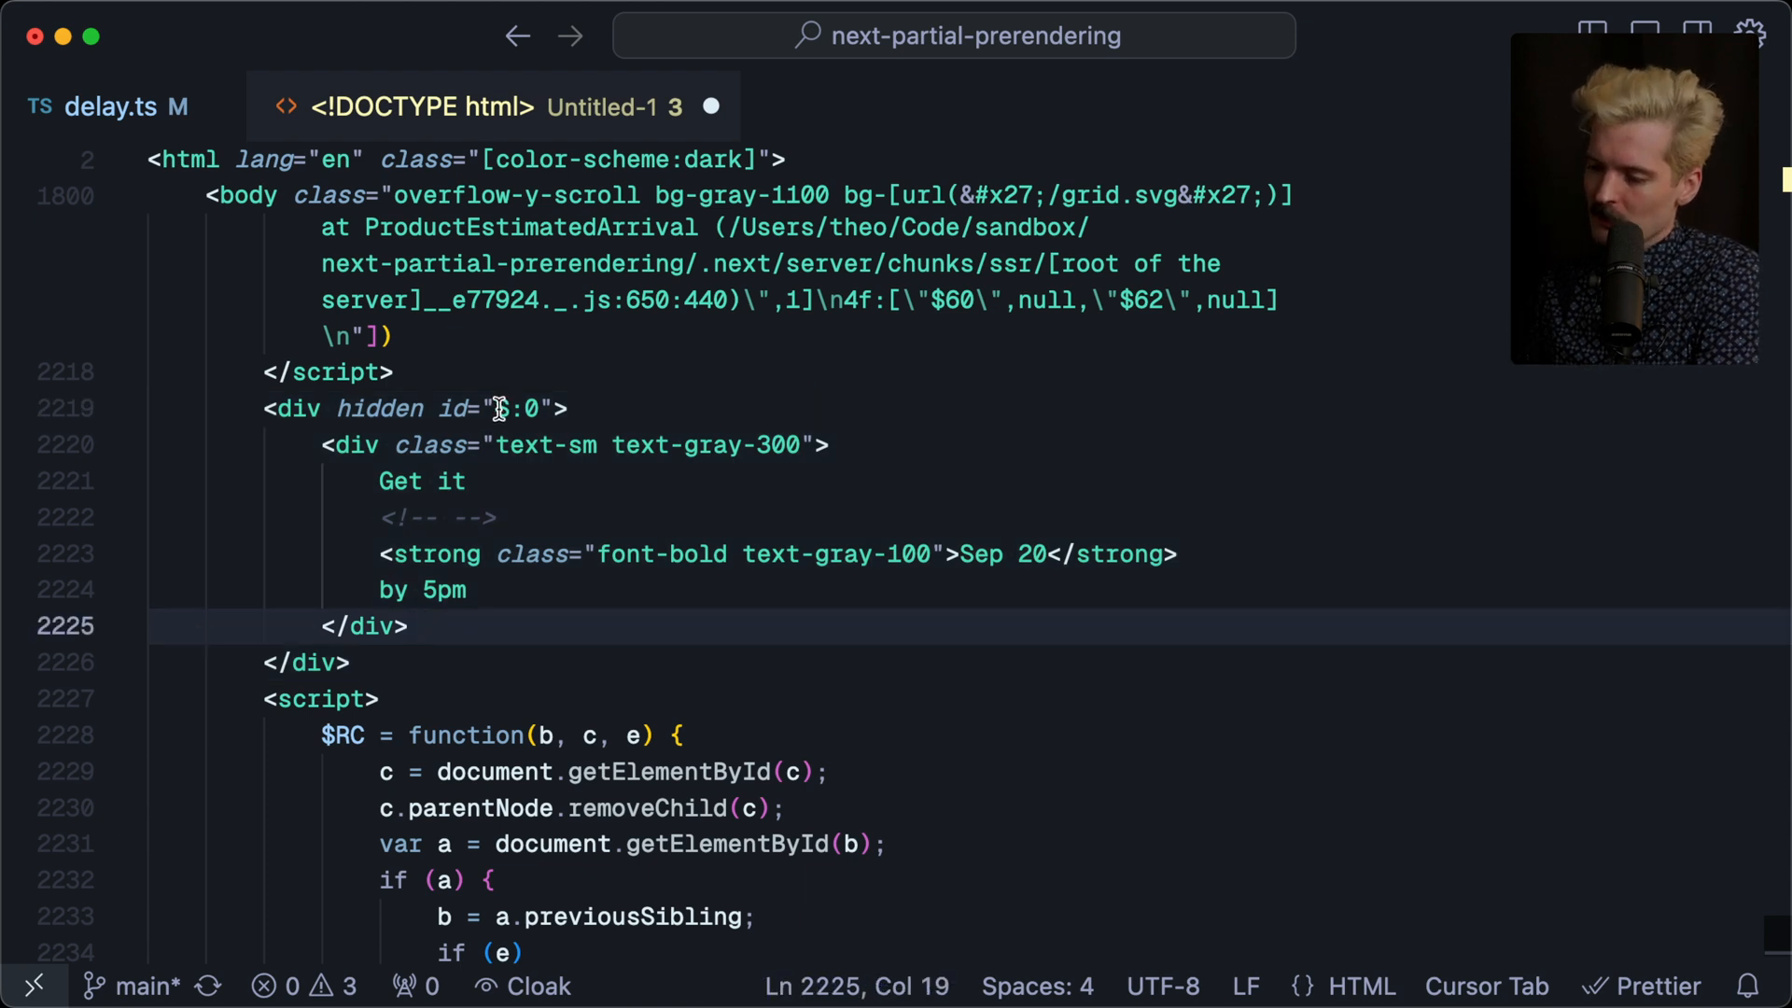
drag(499, 408, 540, 409)
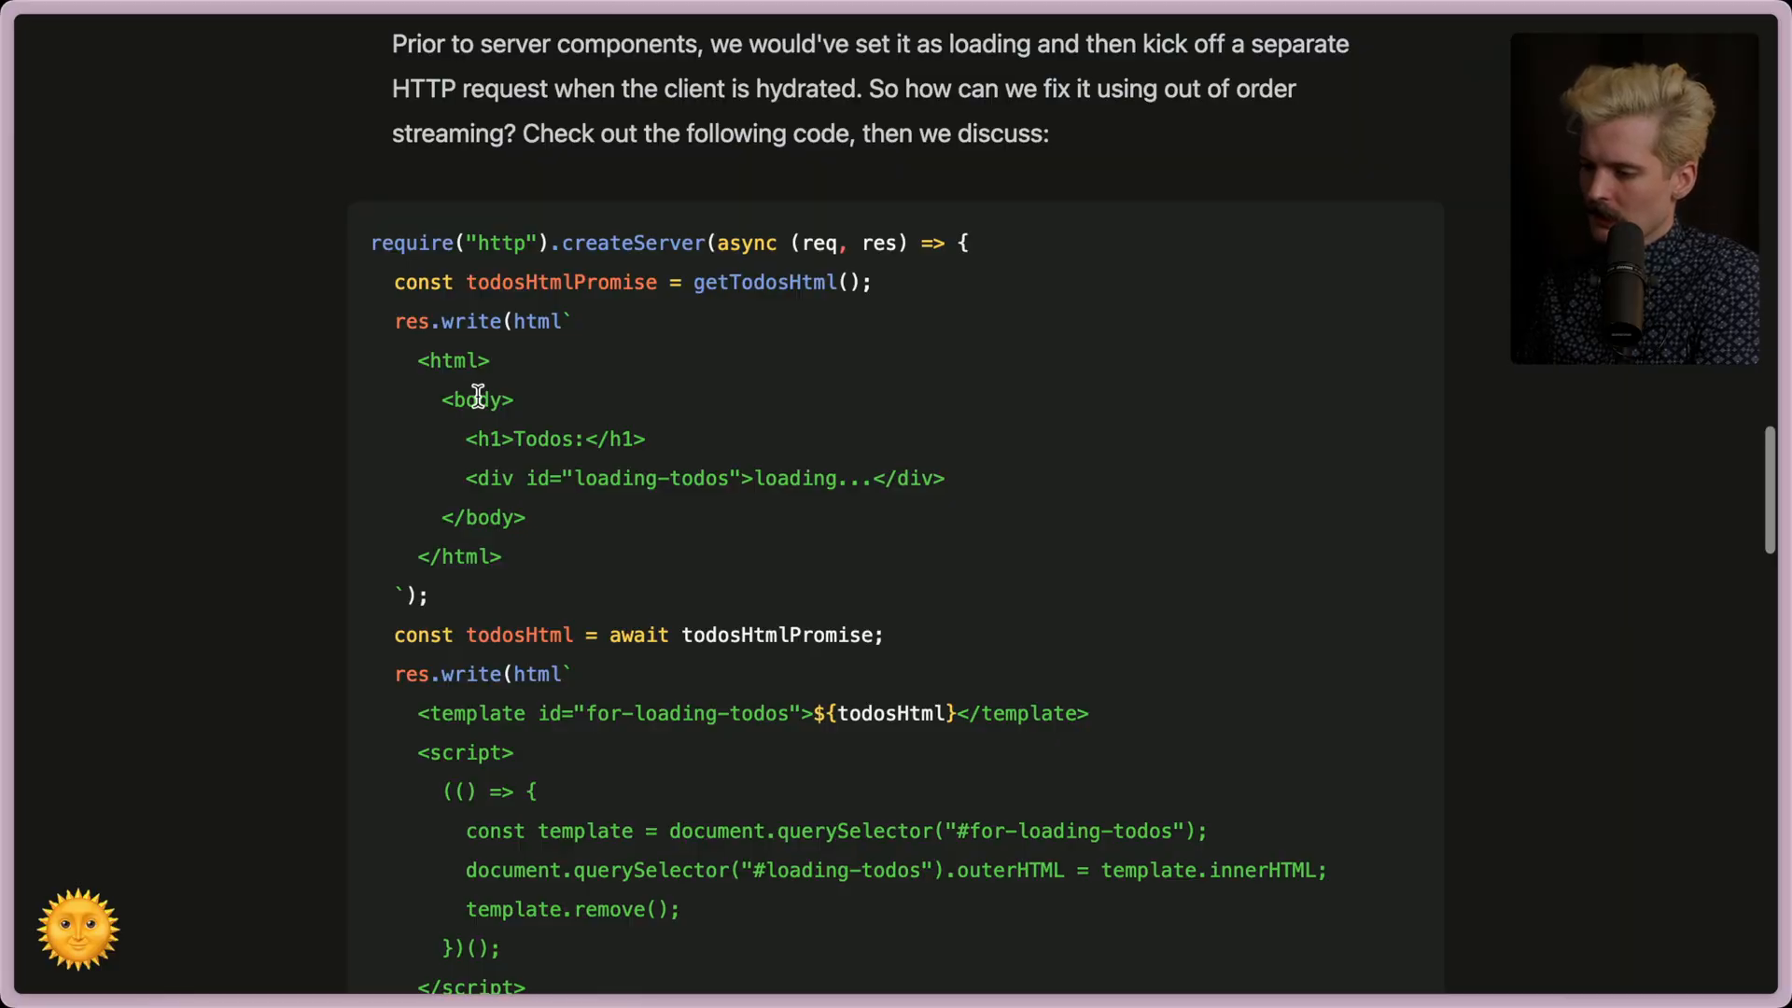
scroll(543, 559, down, 2)
scroll(476, 440, down, 3)
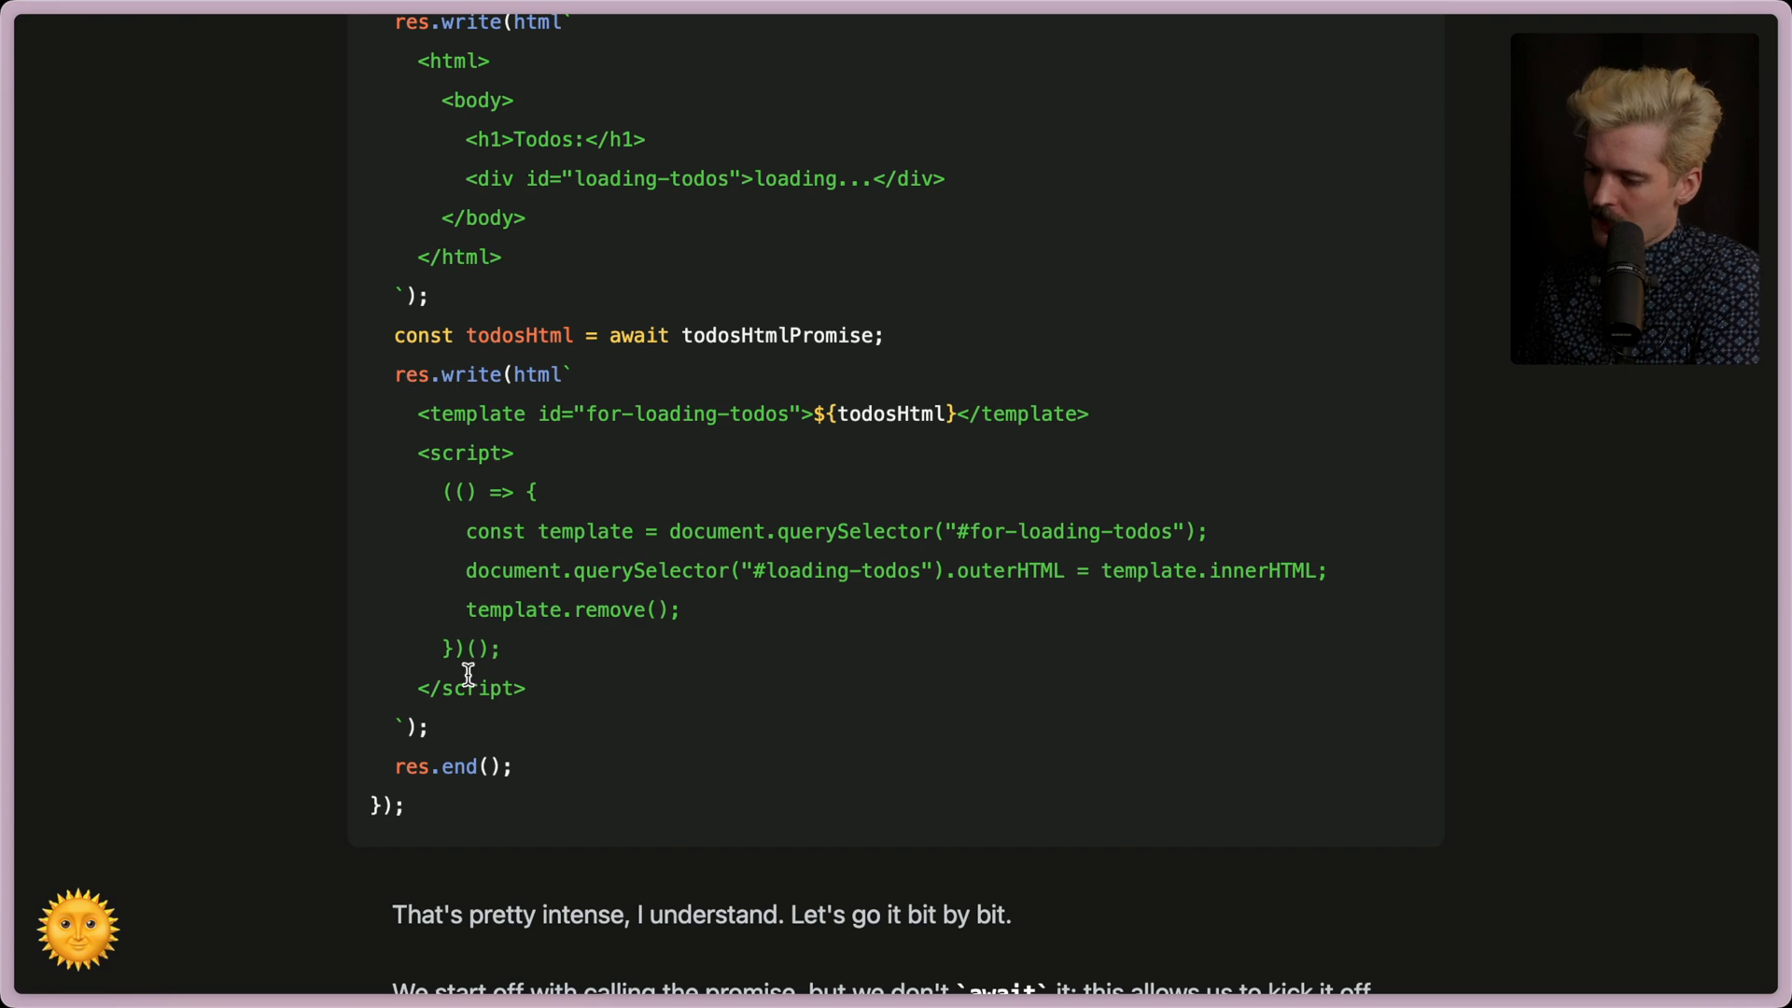
Highlight the article's template-swapping script block, then move to the editor with the streamed HTML
drag(526, 689, 357, 483)
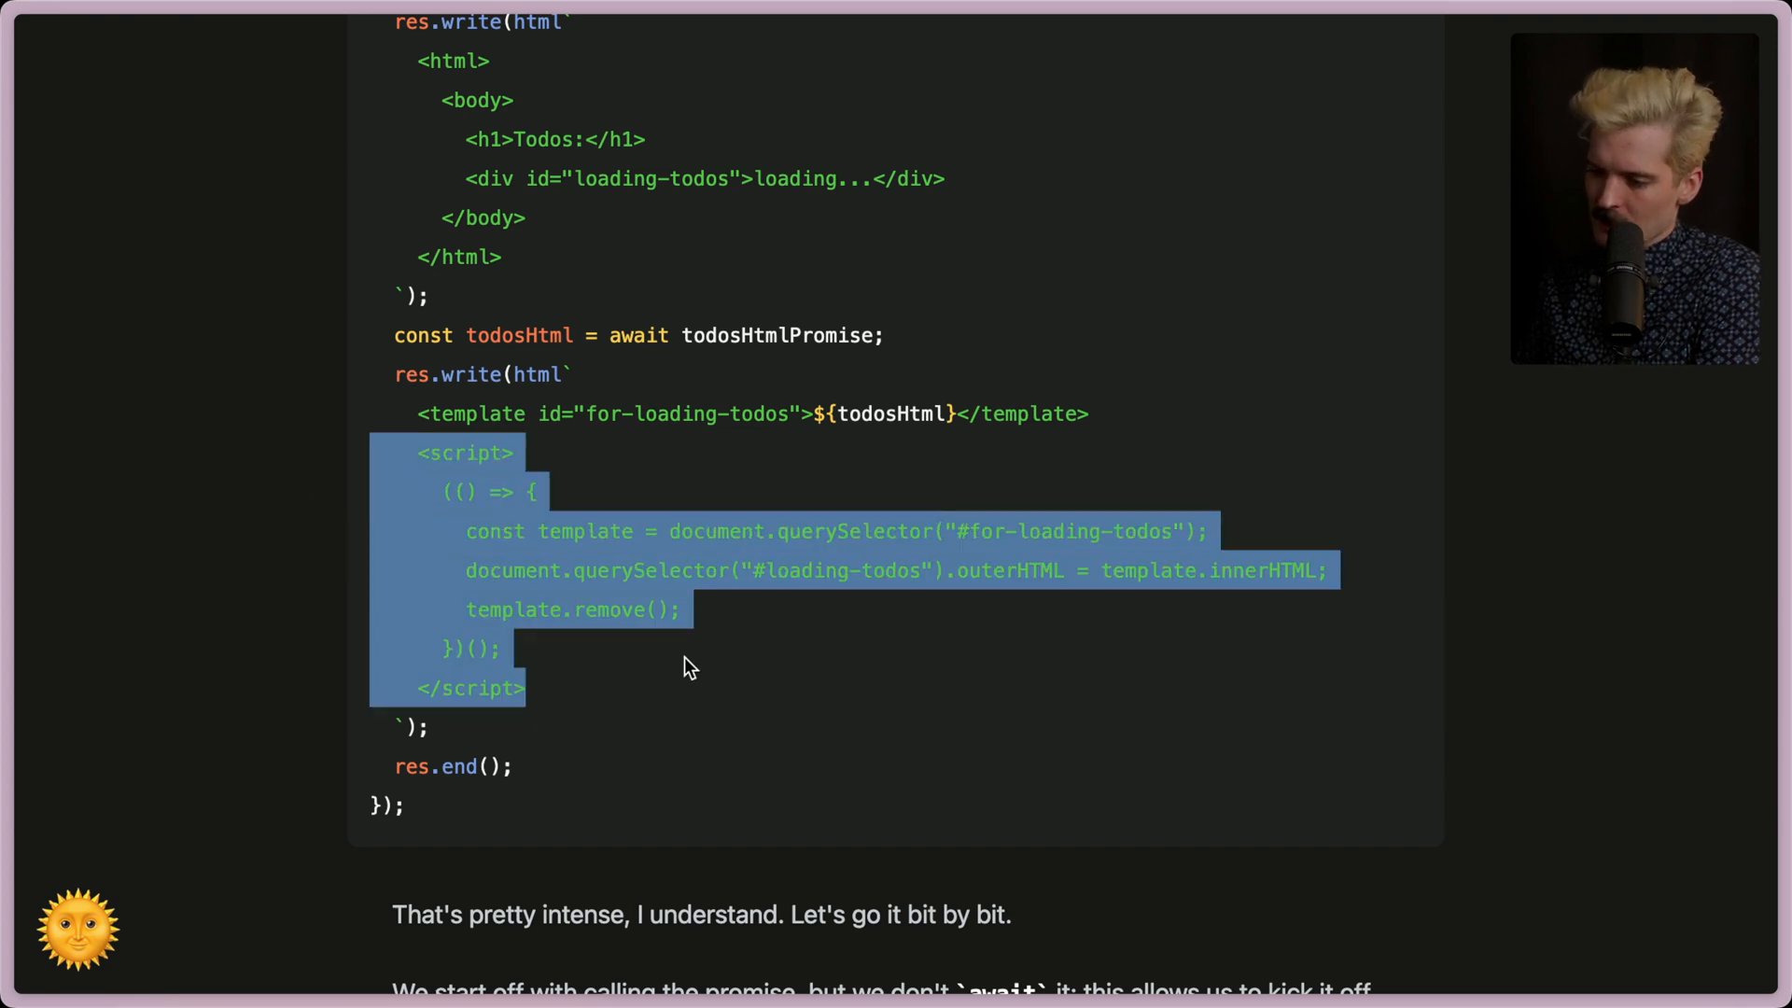
click(668, 688)
key(super+Tab)
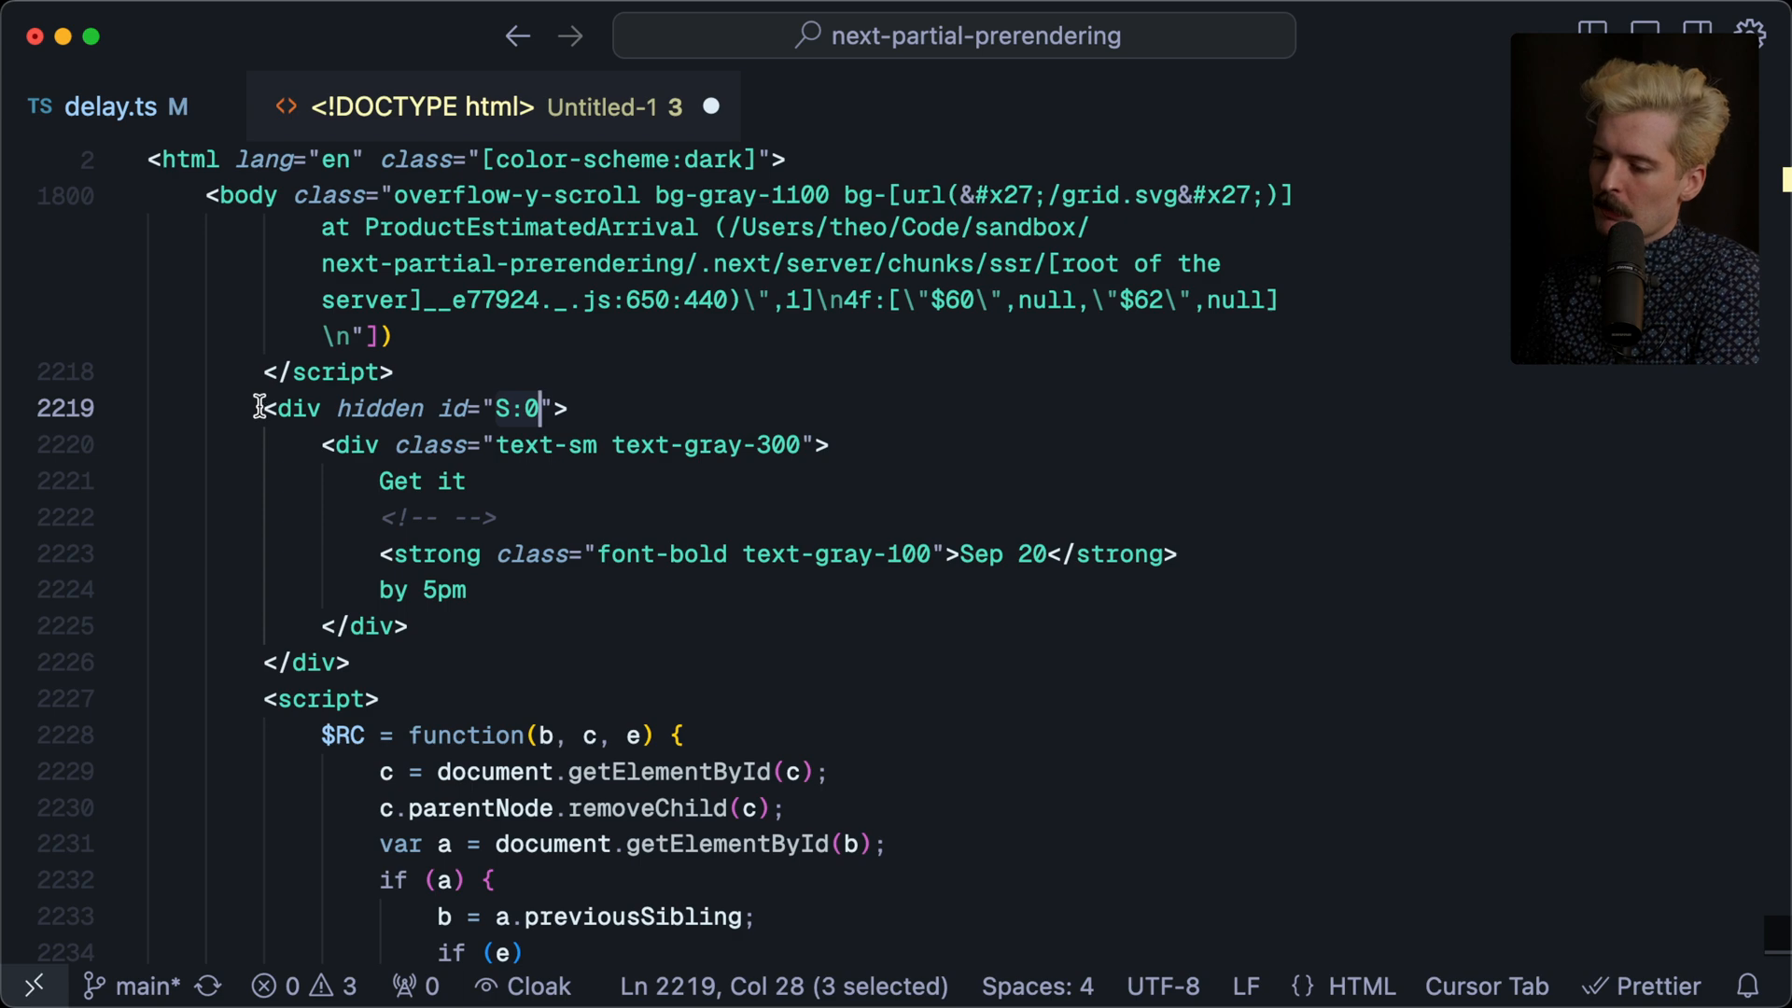
Select the page's own $RC inline script through the end, then return to the meta-deduping post
drag(259, 407, 433, 653)
mouse_move(267, 699)
mouse_down()
mouse_move(421, 981)
mouse_move(545, 476)
mouse_up()
click(545, 476)
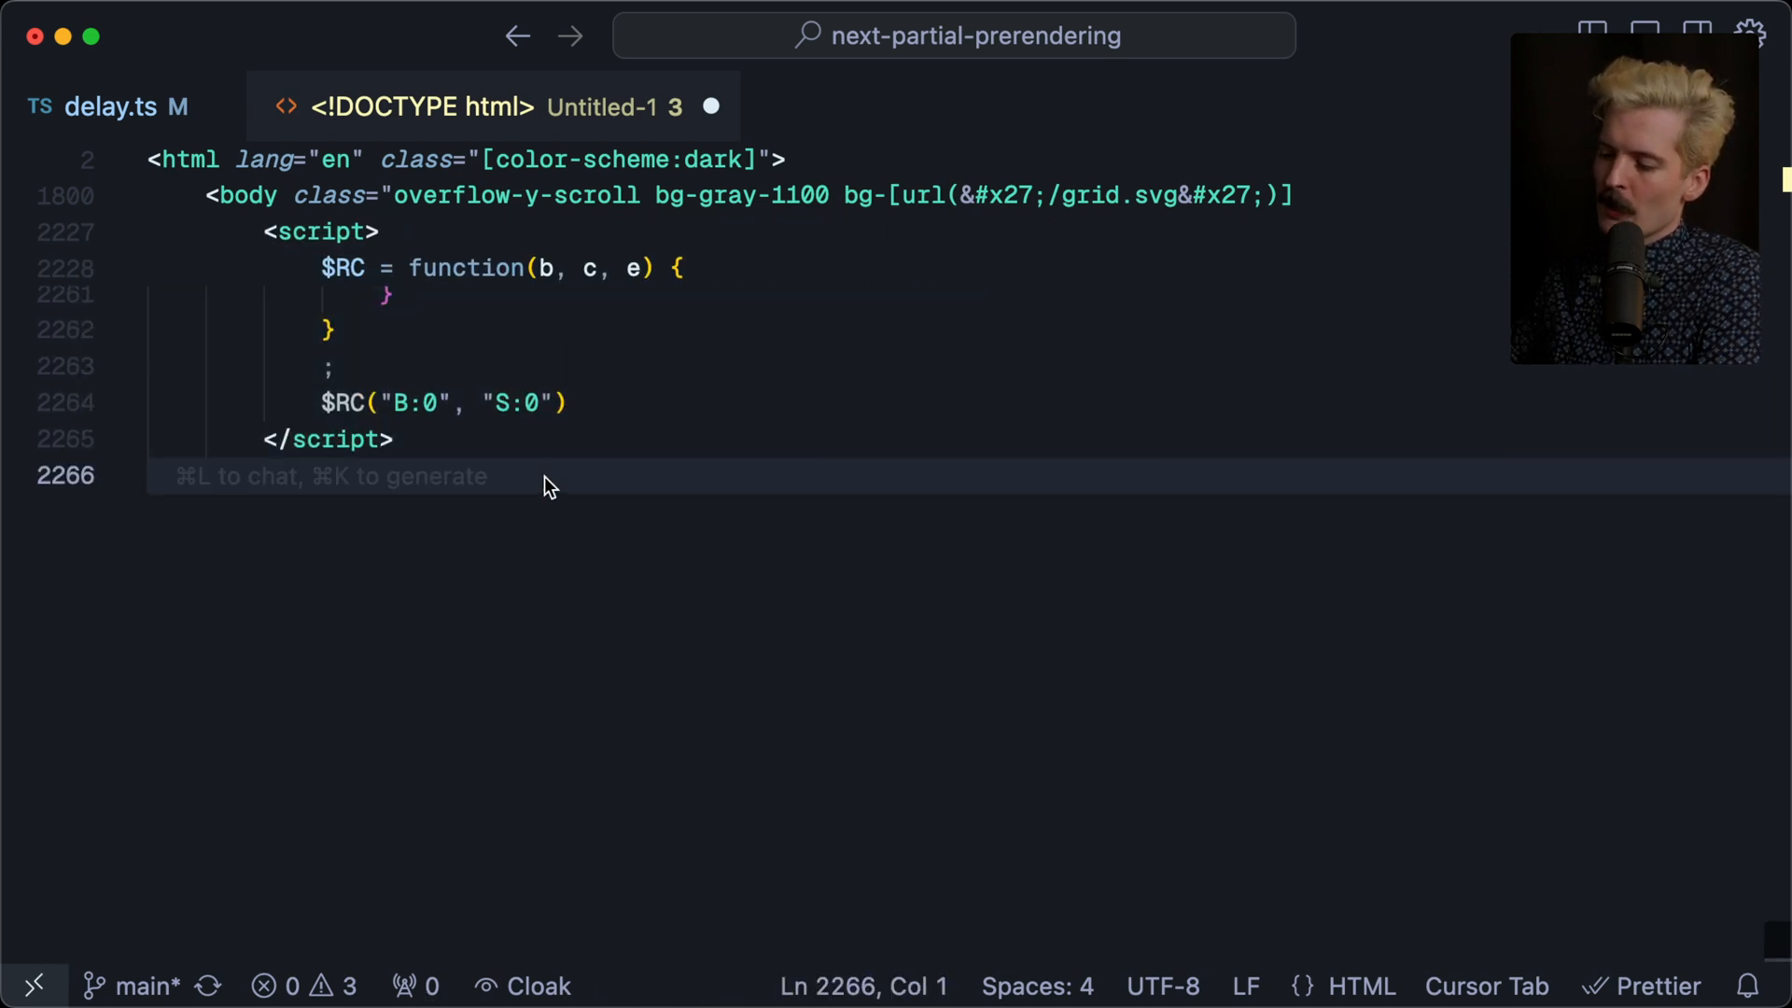
key(super+Tab)
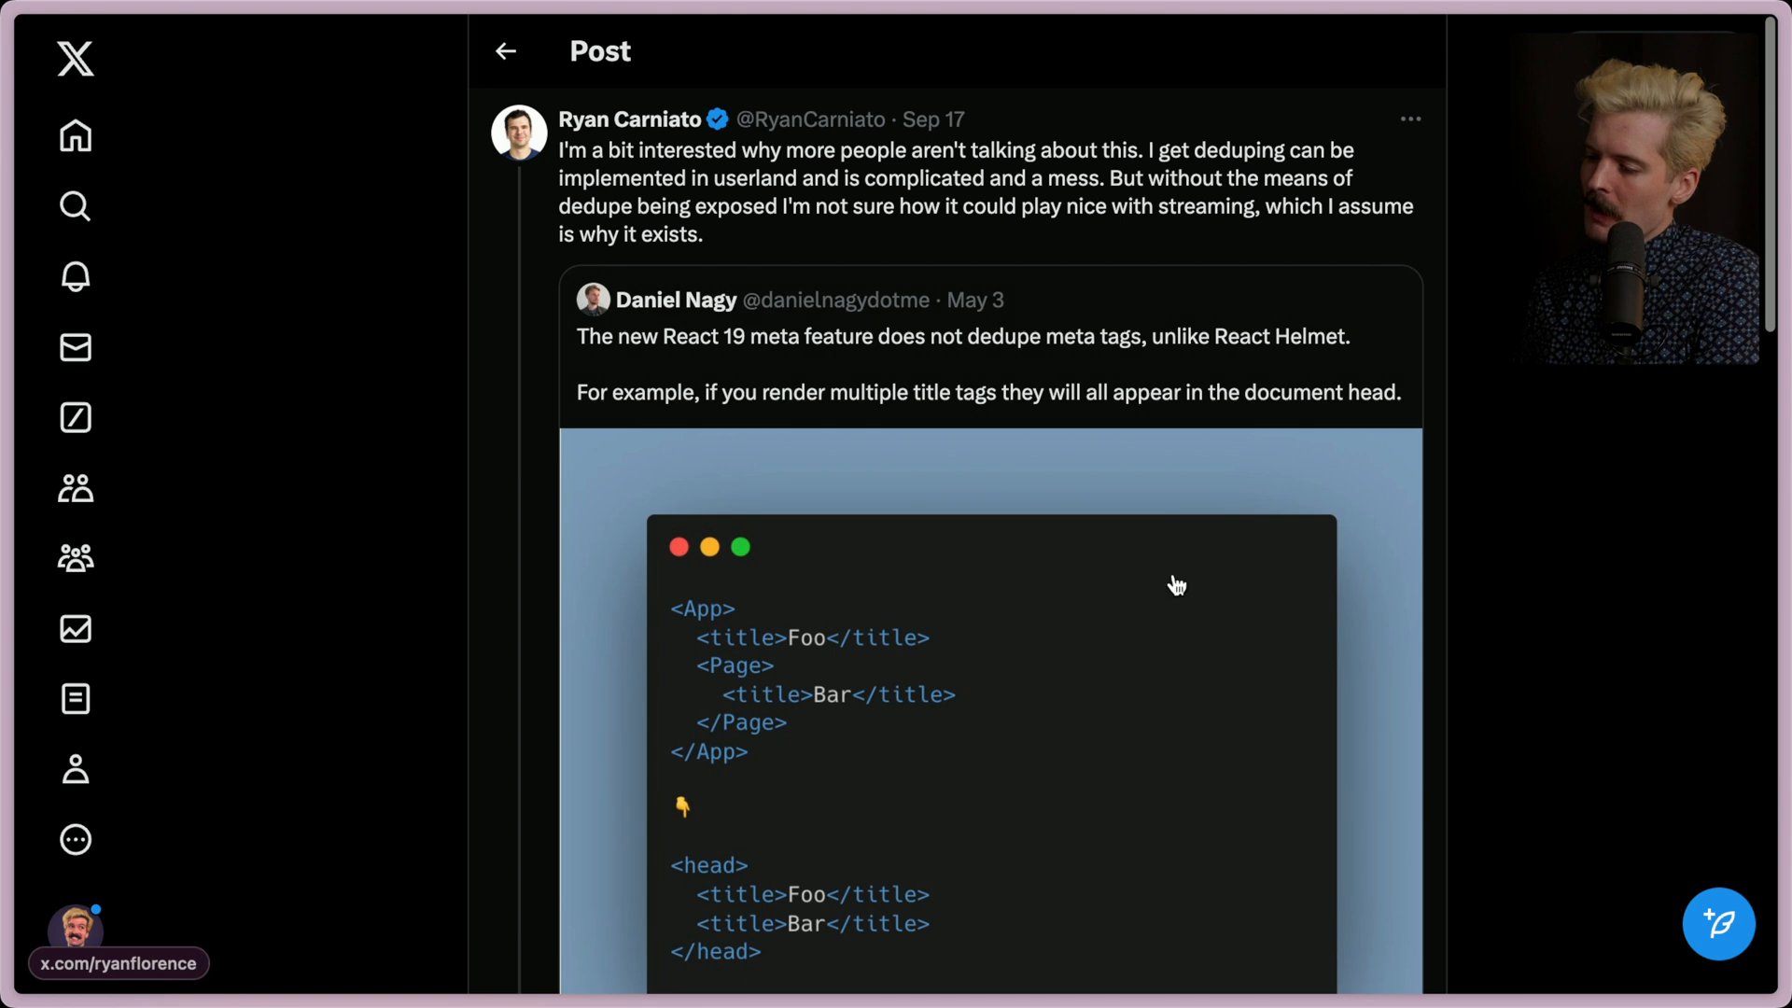
scroll(901, 580, down, 3)
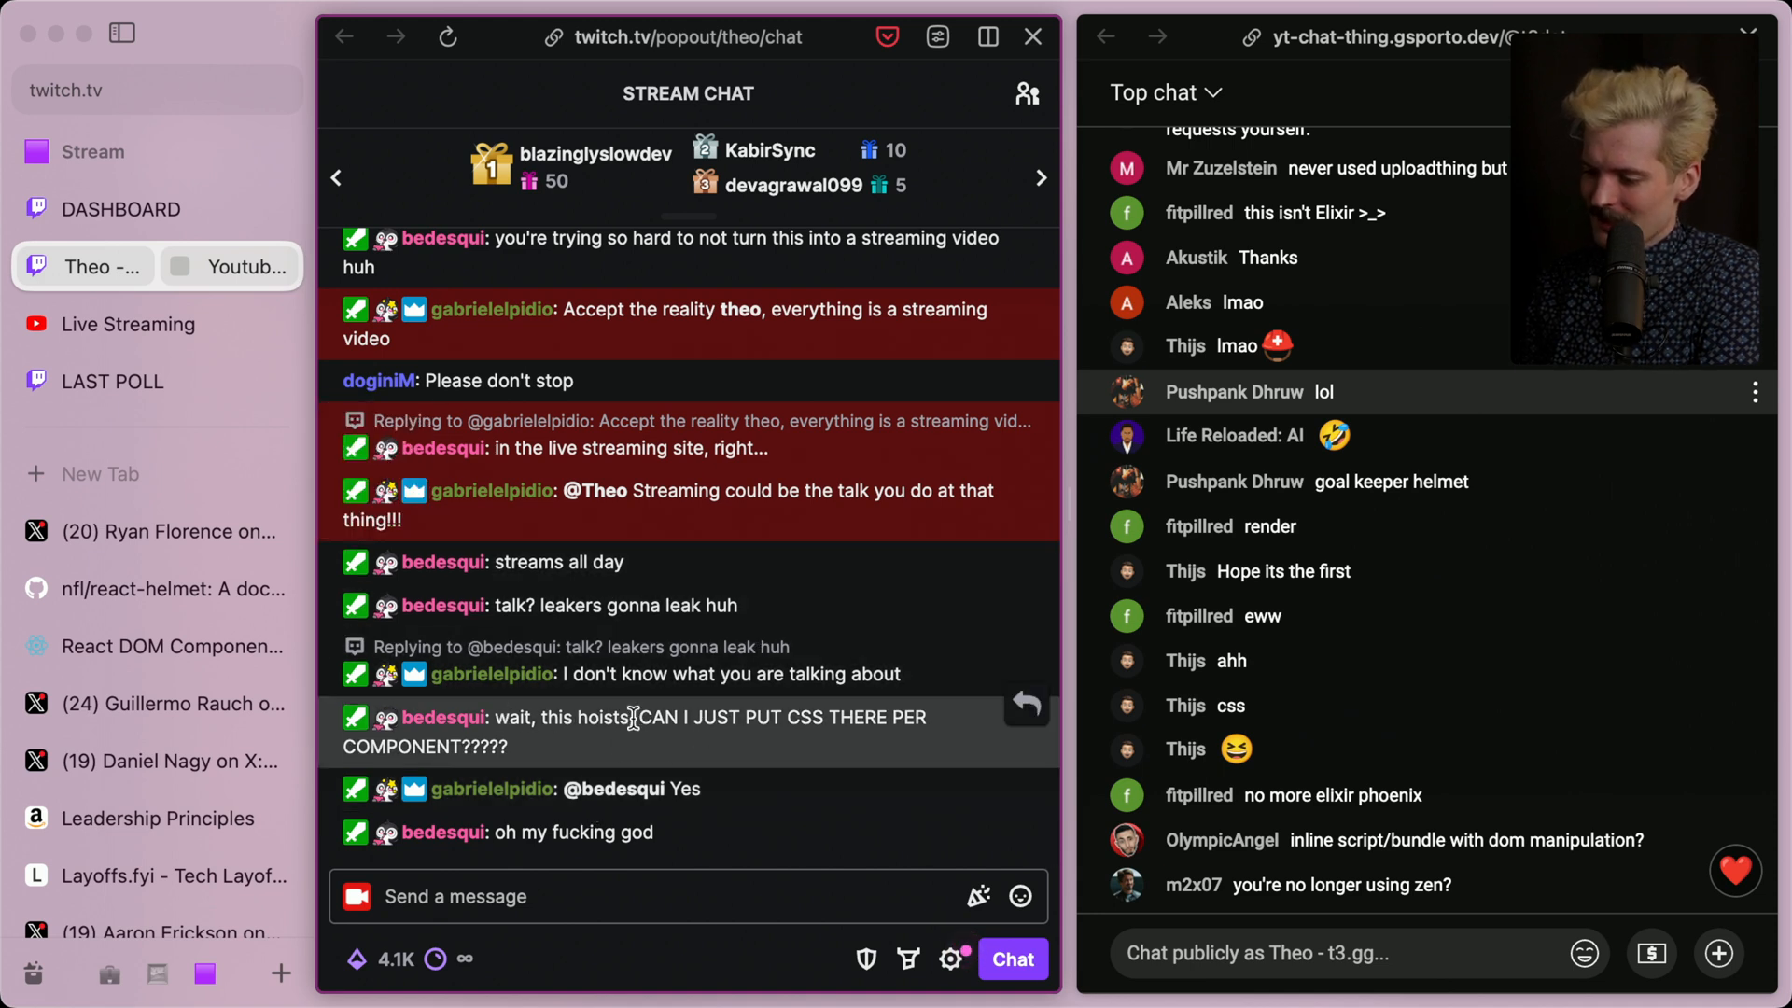
Highlight the chat question about per-component CSS, then return to the React 19 meta tags post
mouse_move(637, 717)
mouse_down()
mouse_move(672, 747)
mouse_move(341, 591)
mouse_up()
click(624, 628)
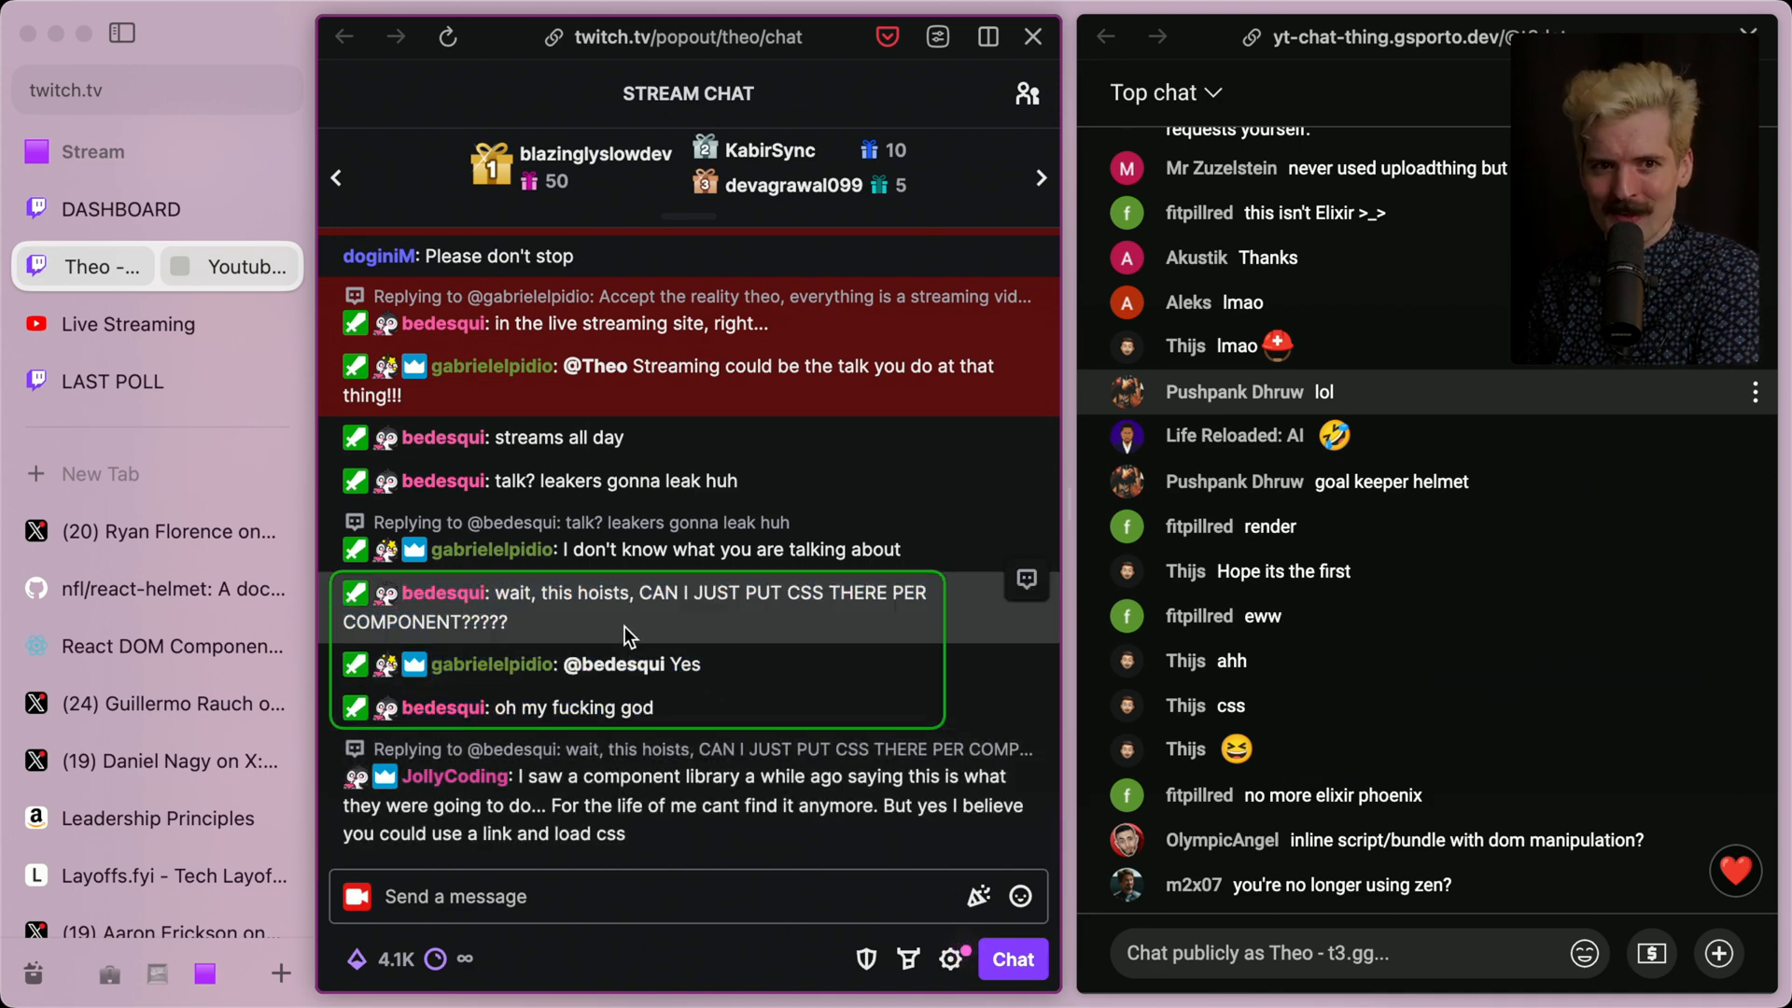
key(ctrl+Tab)
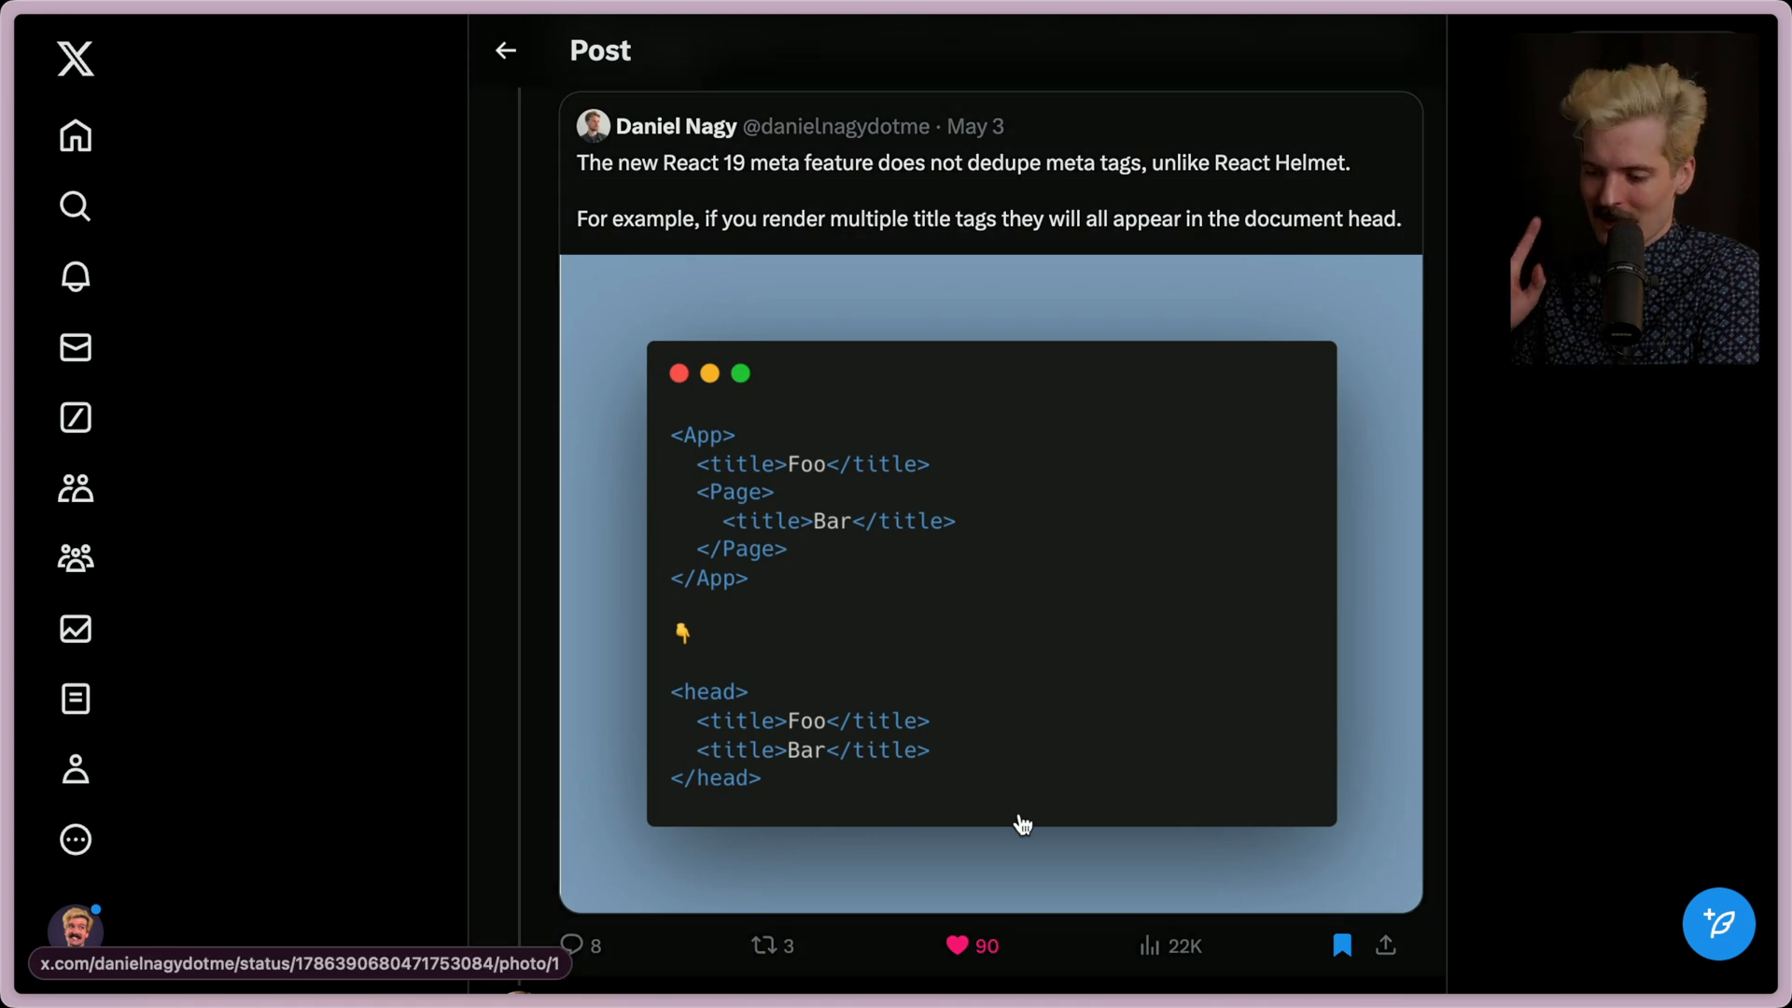
scroll(648, 192, down, 5)
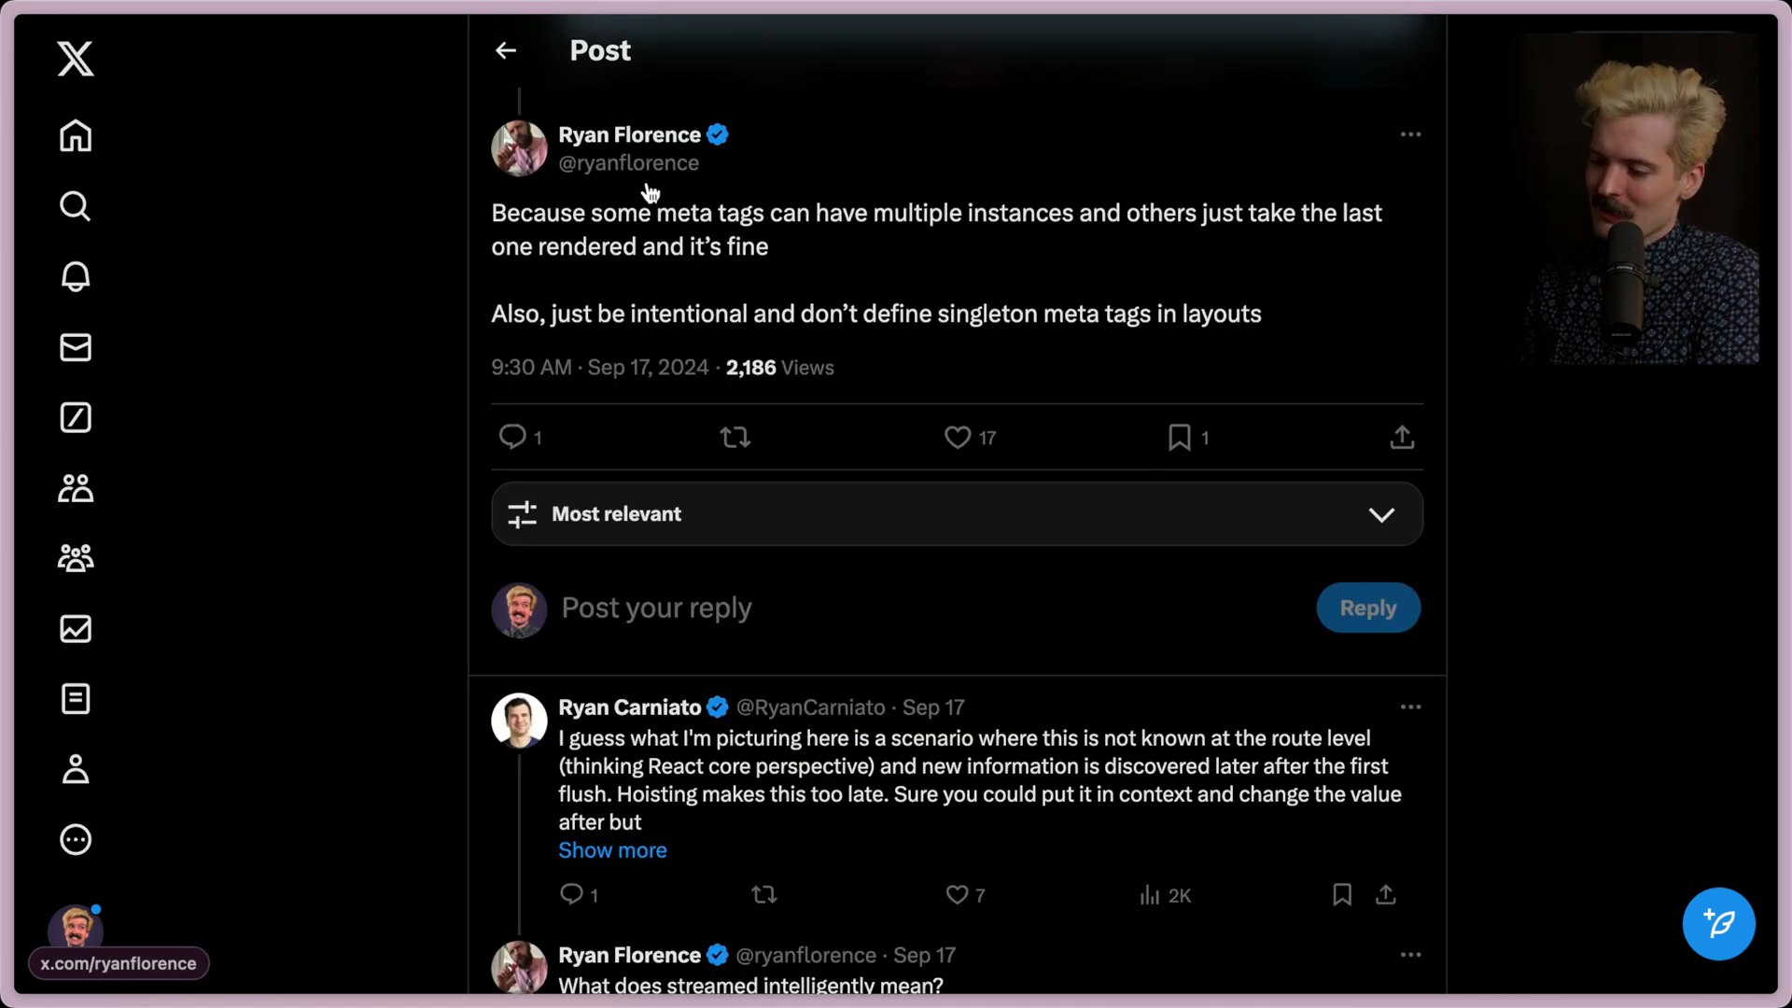
Open the reply about why streamed head tags need a deduping mechanism
click(800, 805)
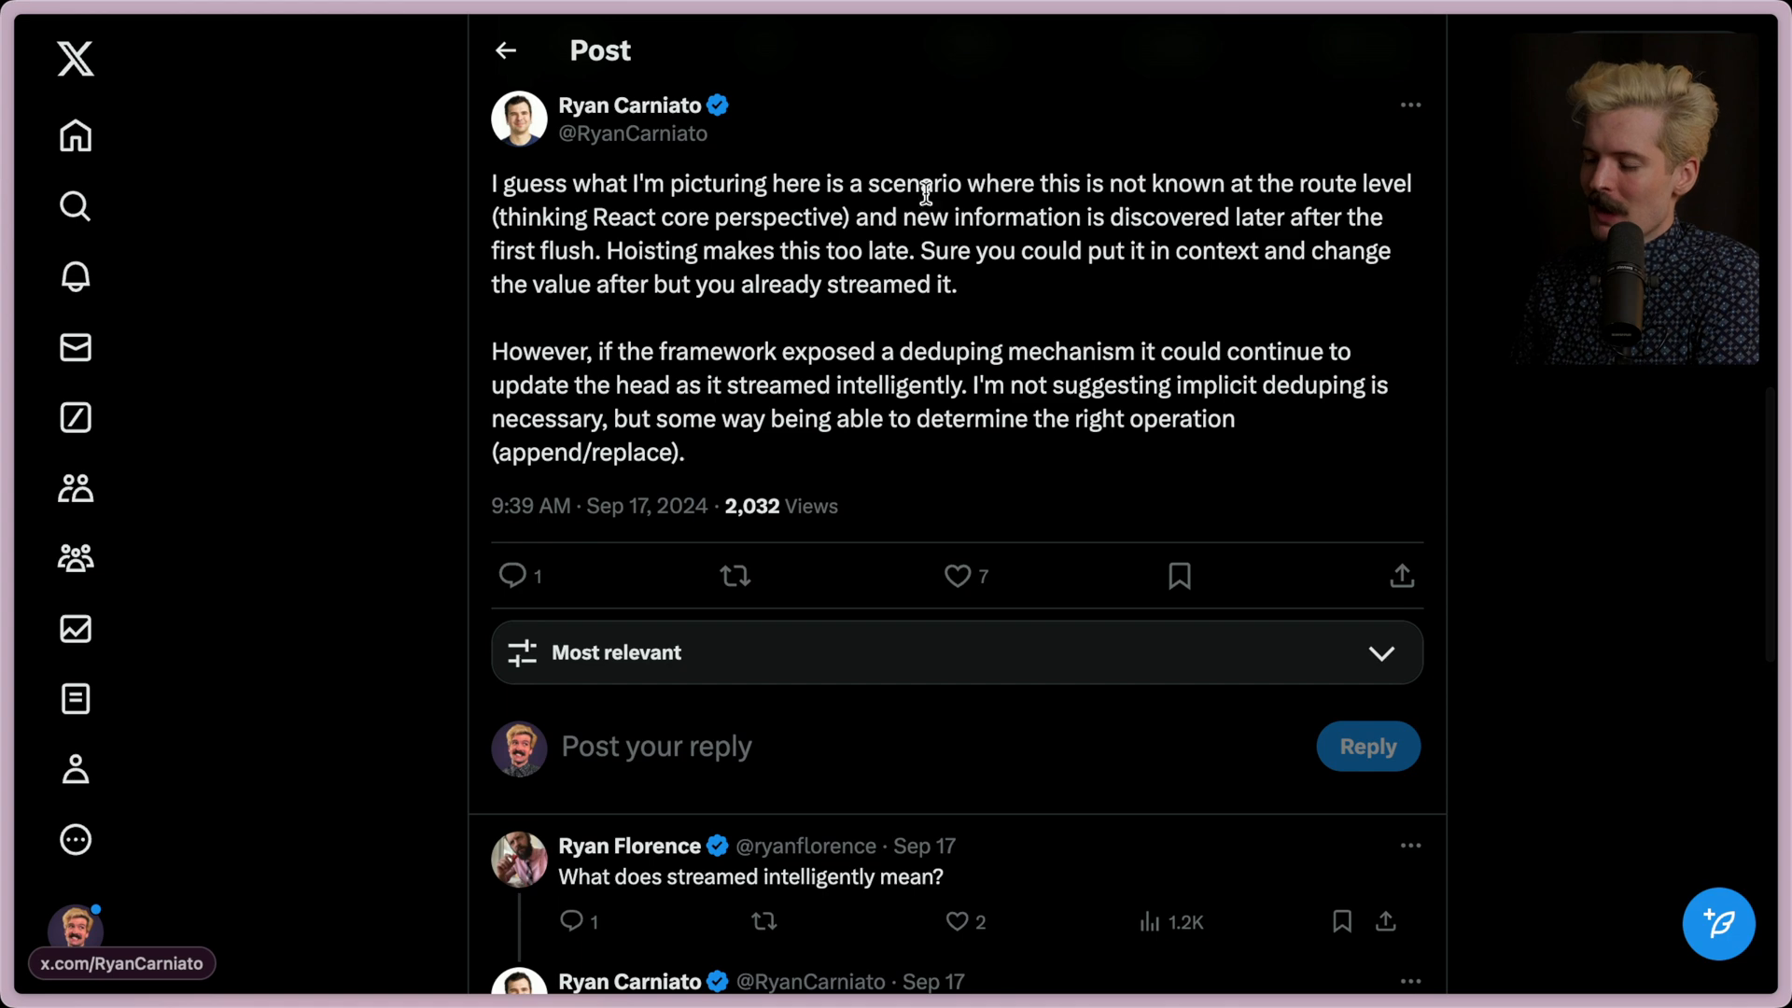
scroll(606, 387, up, 1)
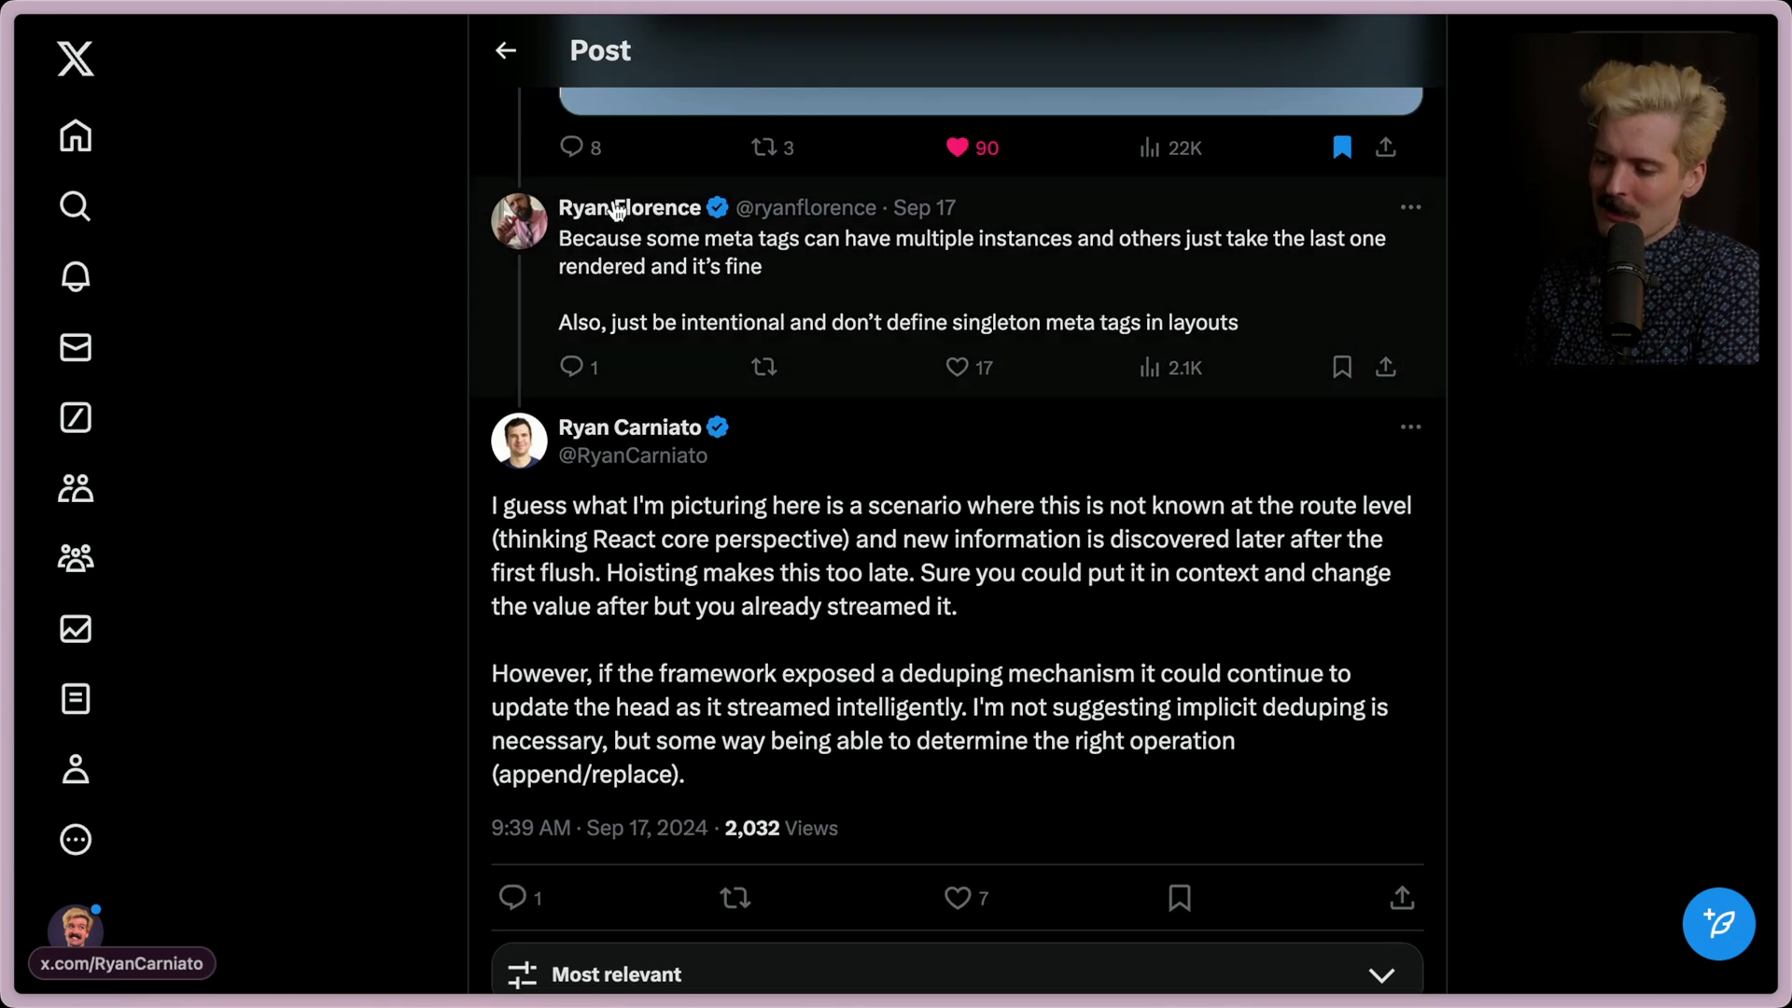
scroll(704, 620, down, 1)
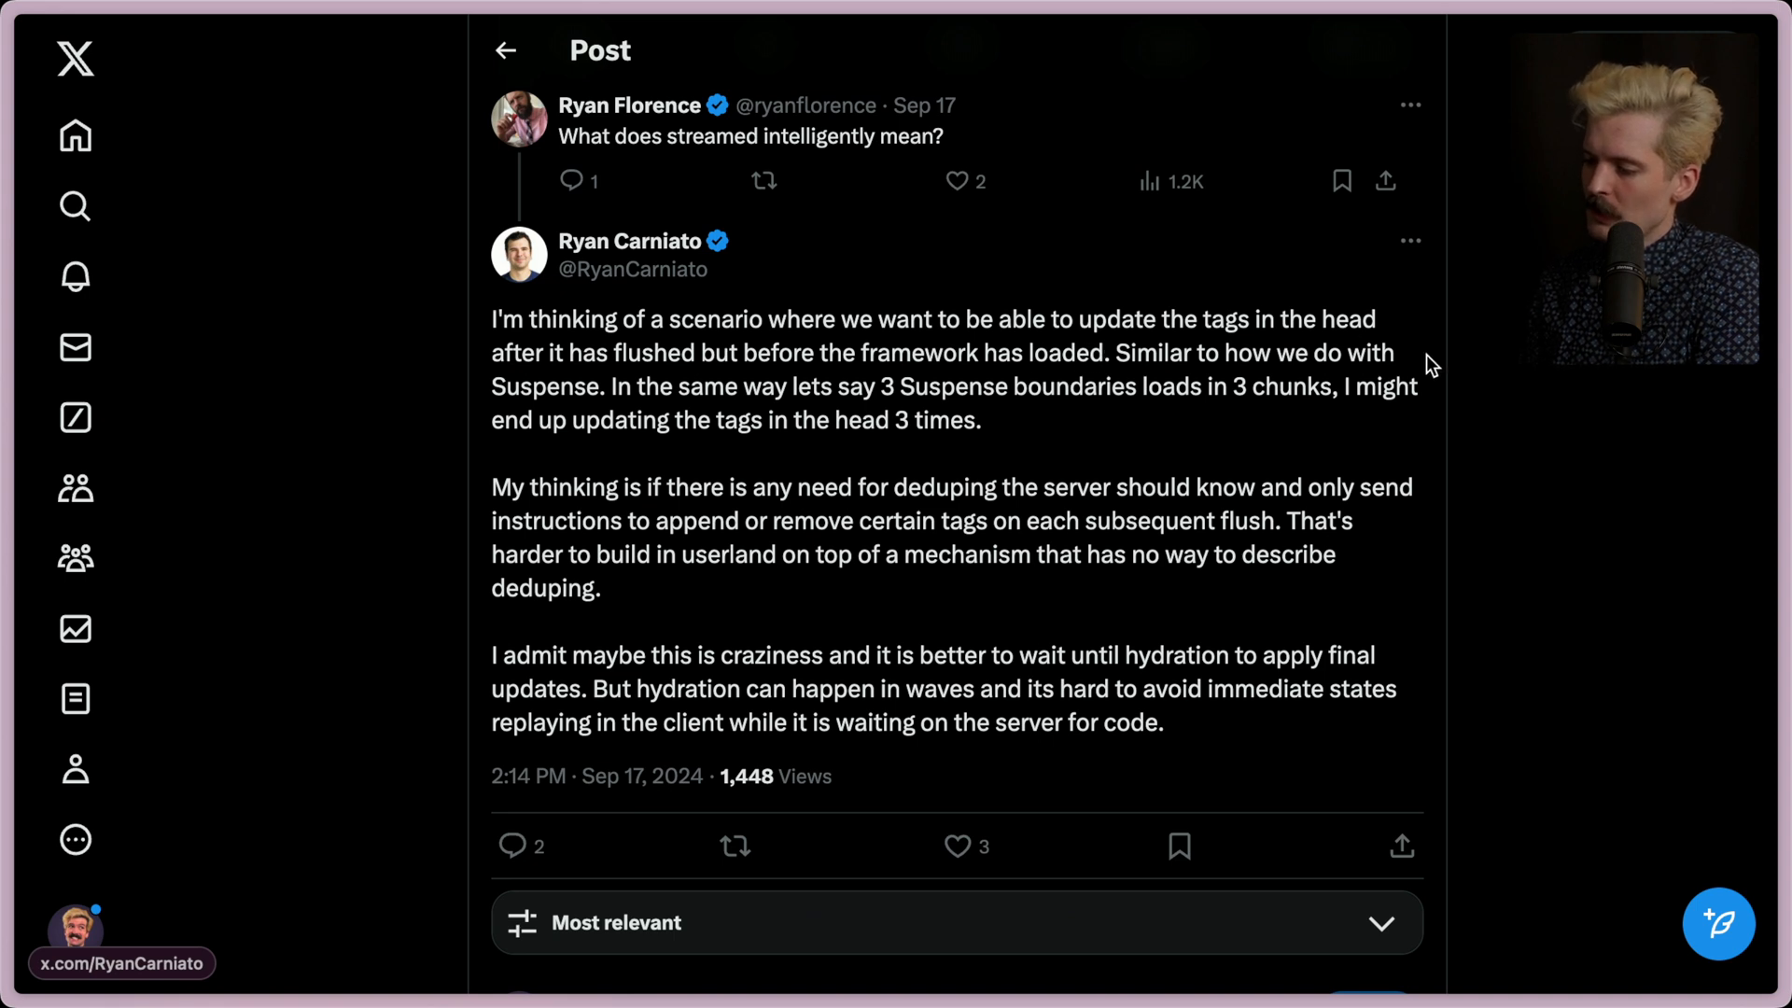
Highlight the reply's opening, then load the channel's Twitch stream page in a new tab with the sidebar shown
drag(606, 390, 484, 336)
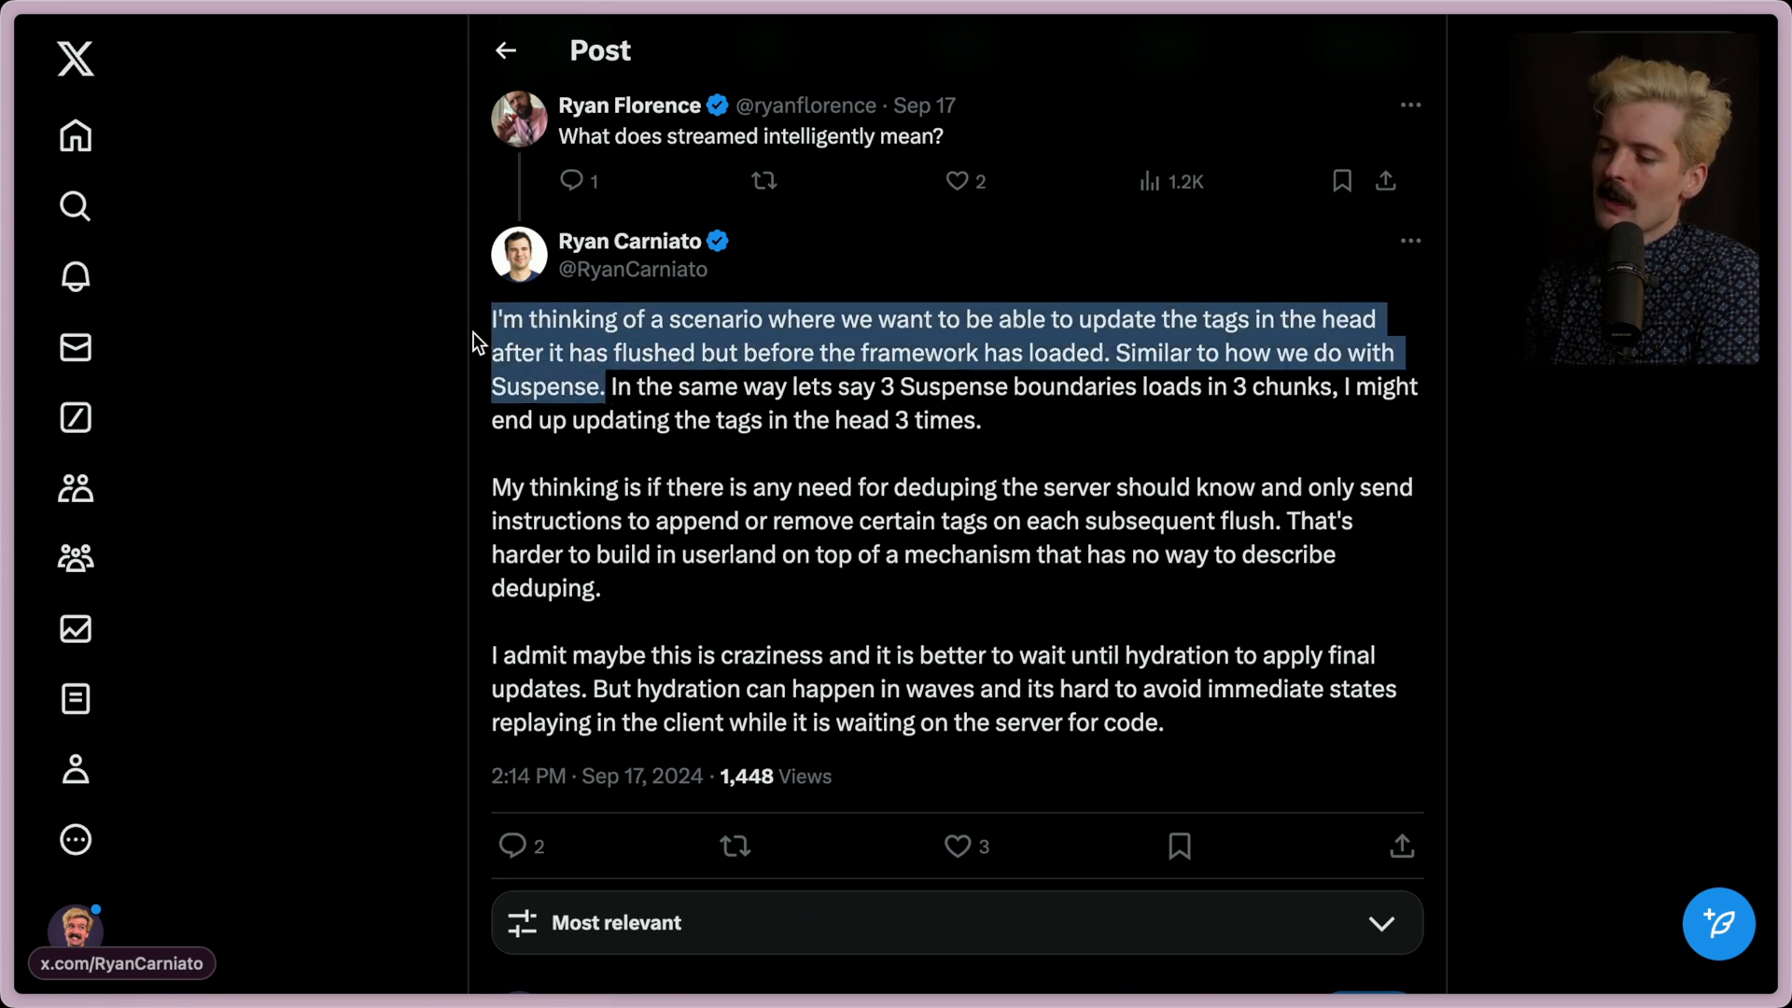
key(super+t)
text(twitch)
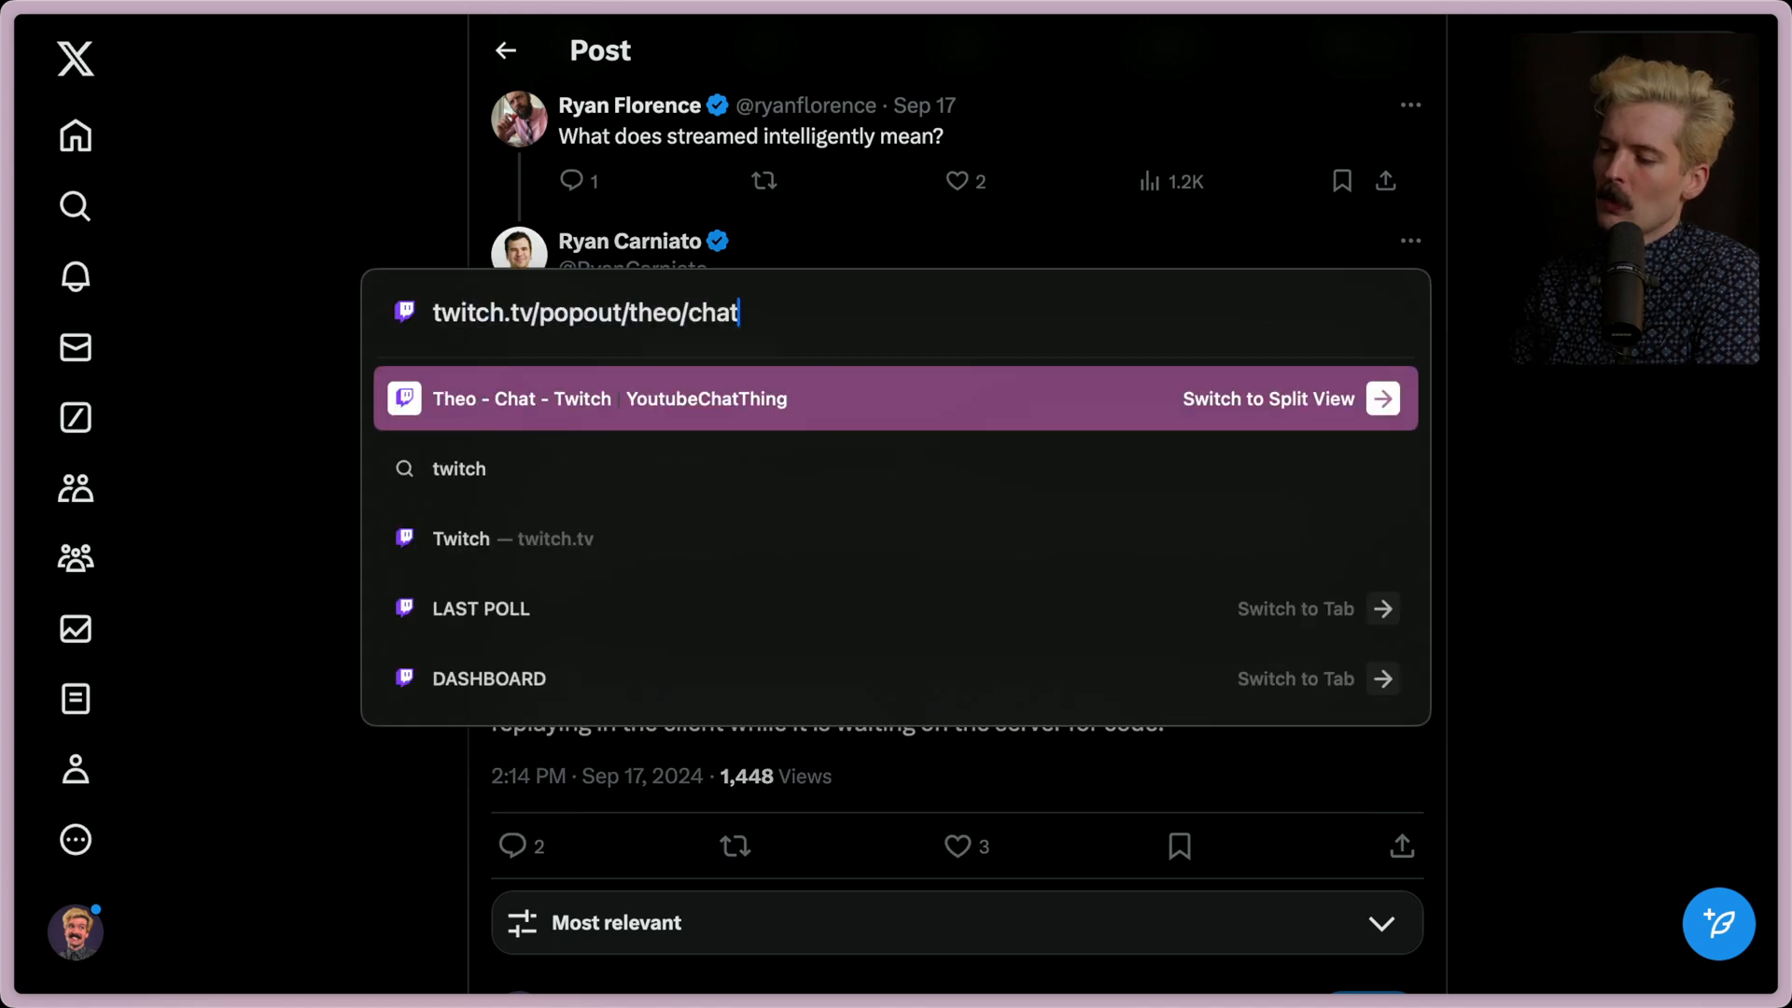
text(.tv/theo)
key(Return)
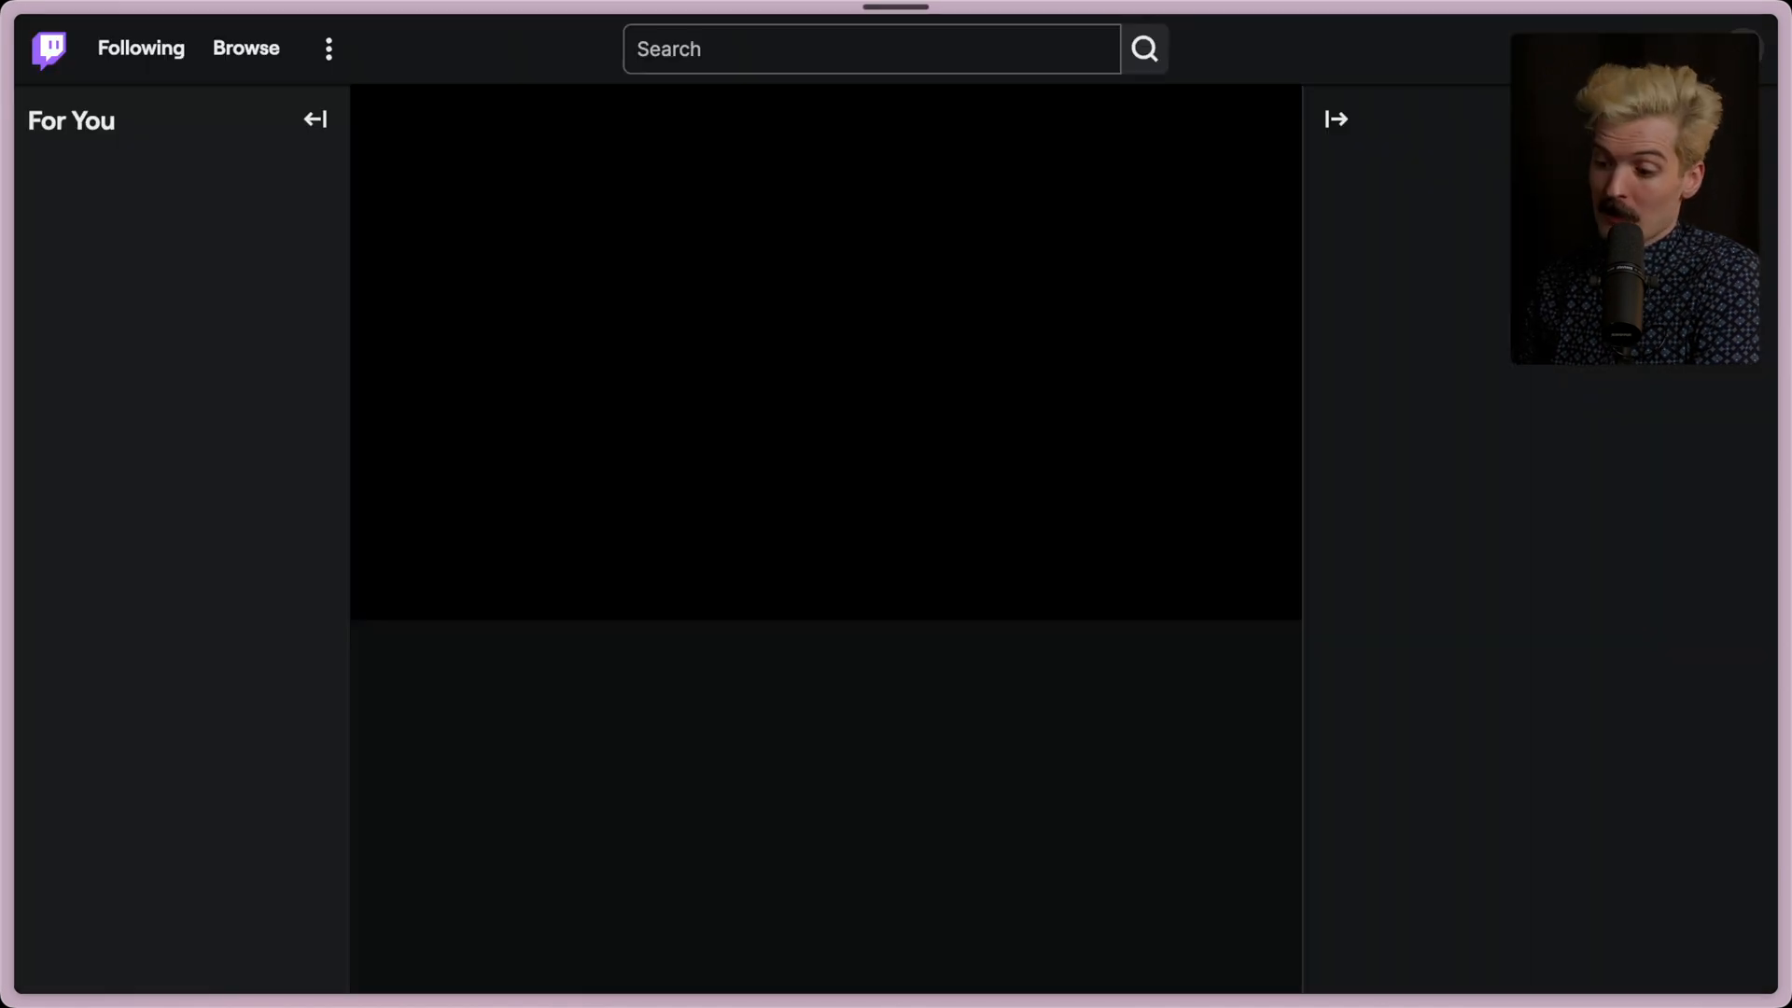
key(super+s)
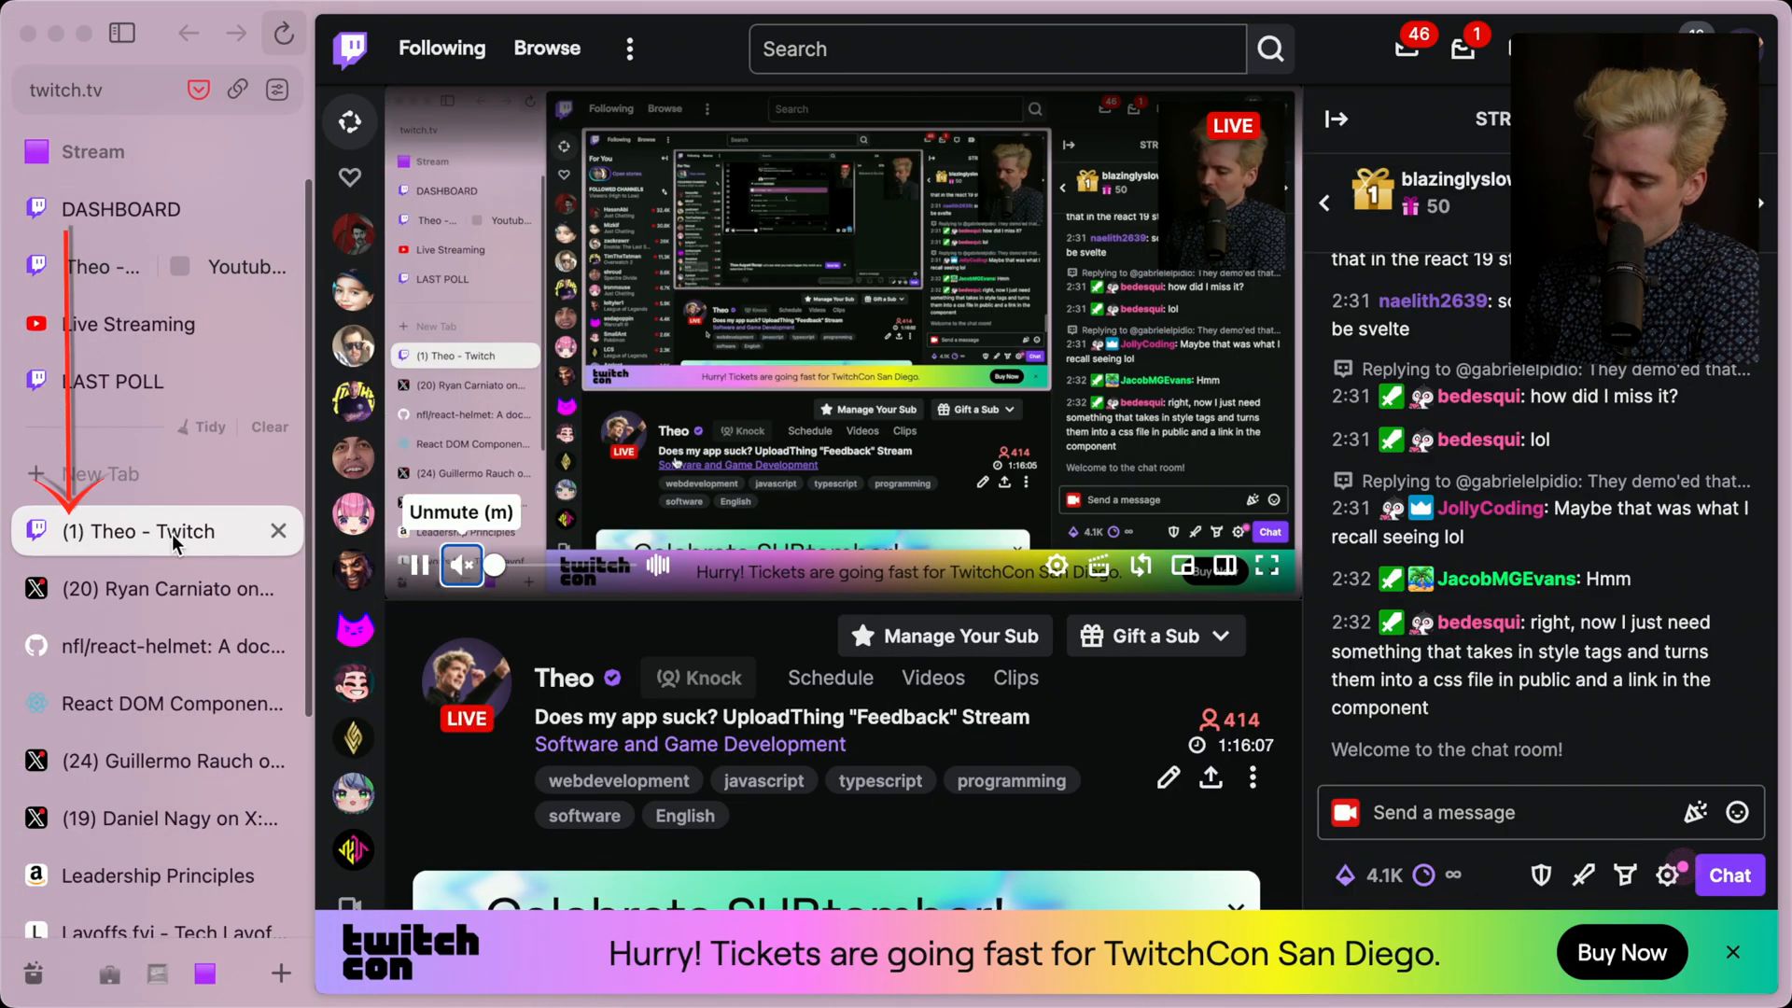
Reload the Twitch page repeatedly, close and reopen the tab, then return to the editor with the streamed script
key(super+r)
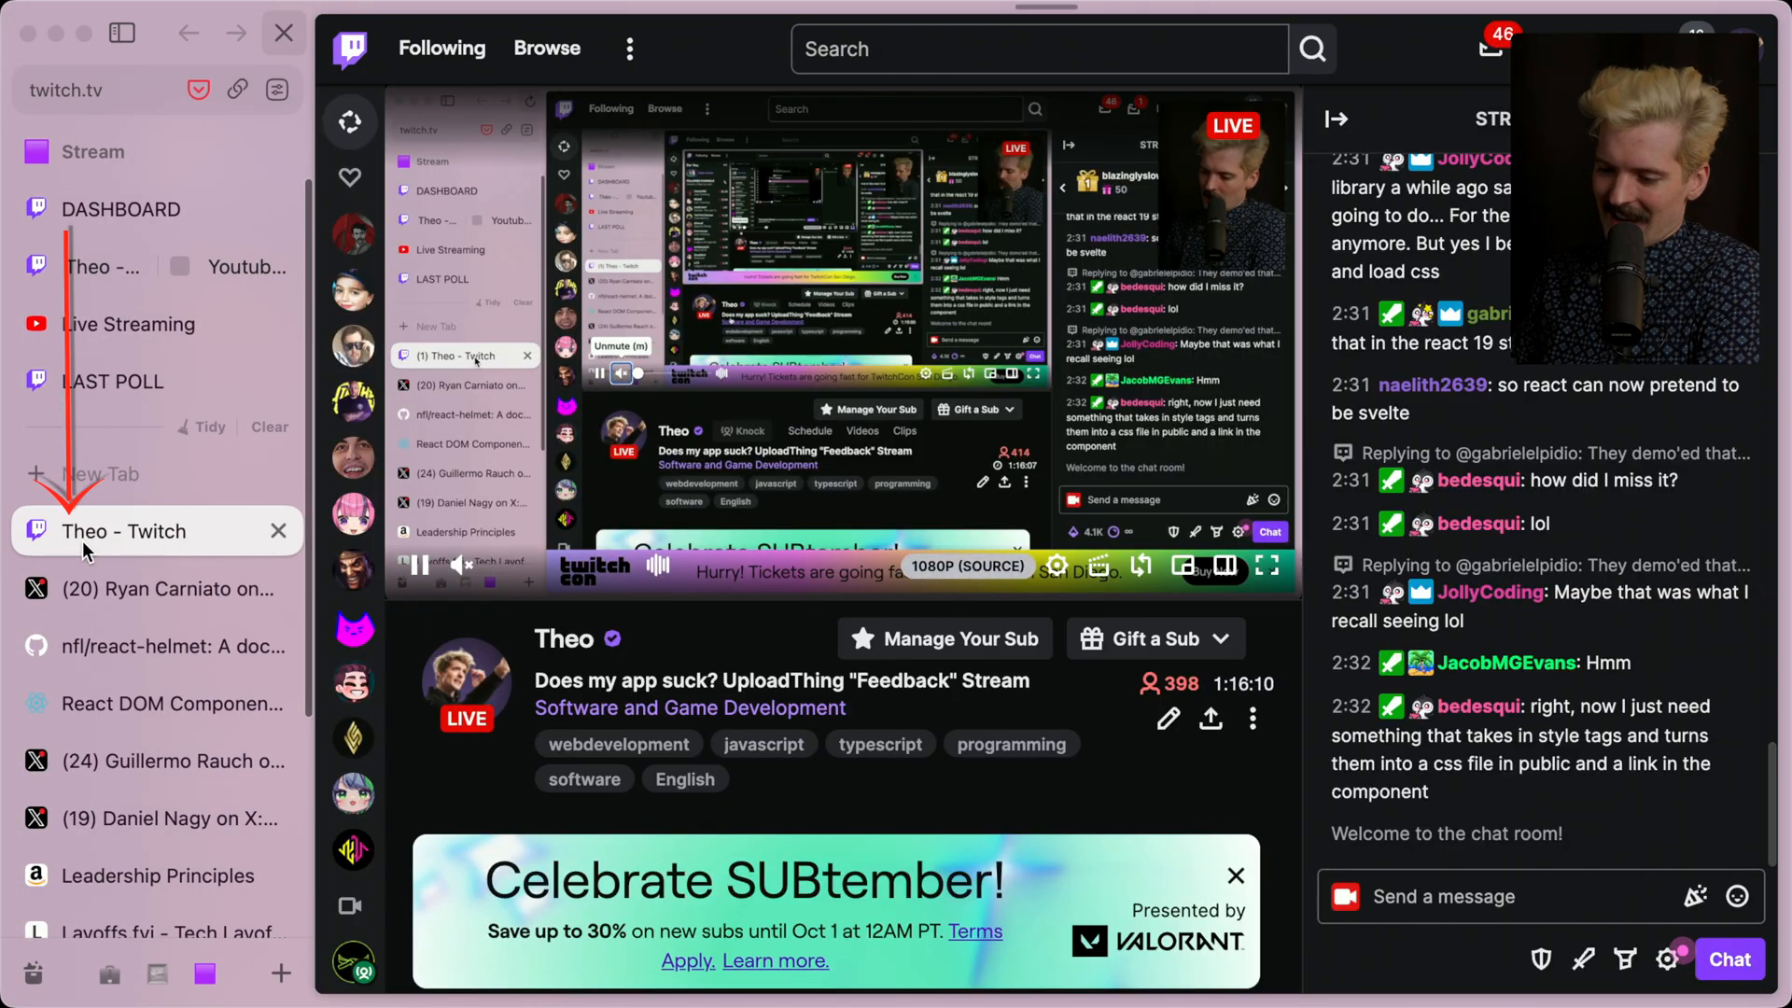
key(super+r)
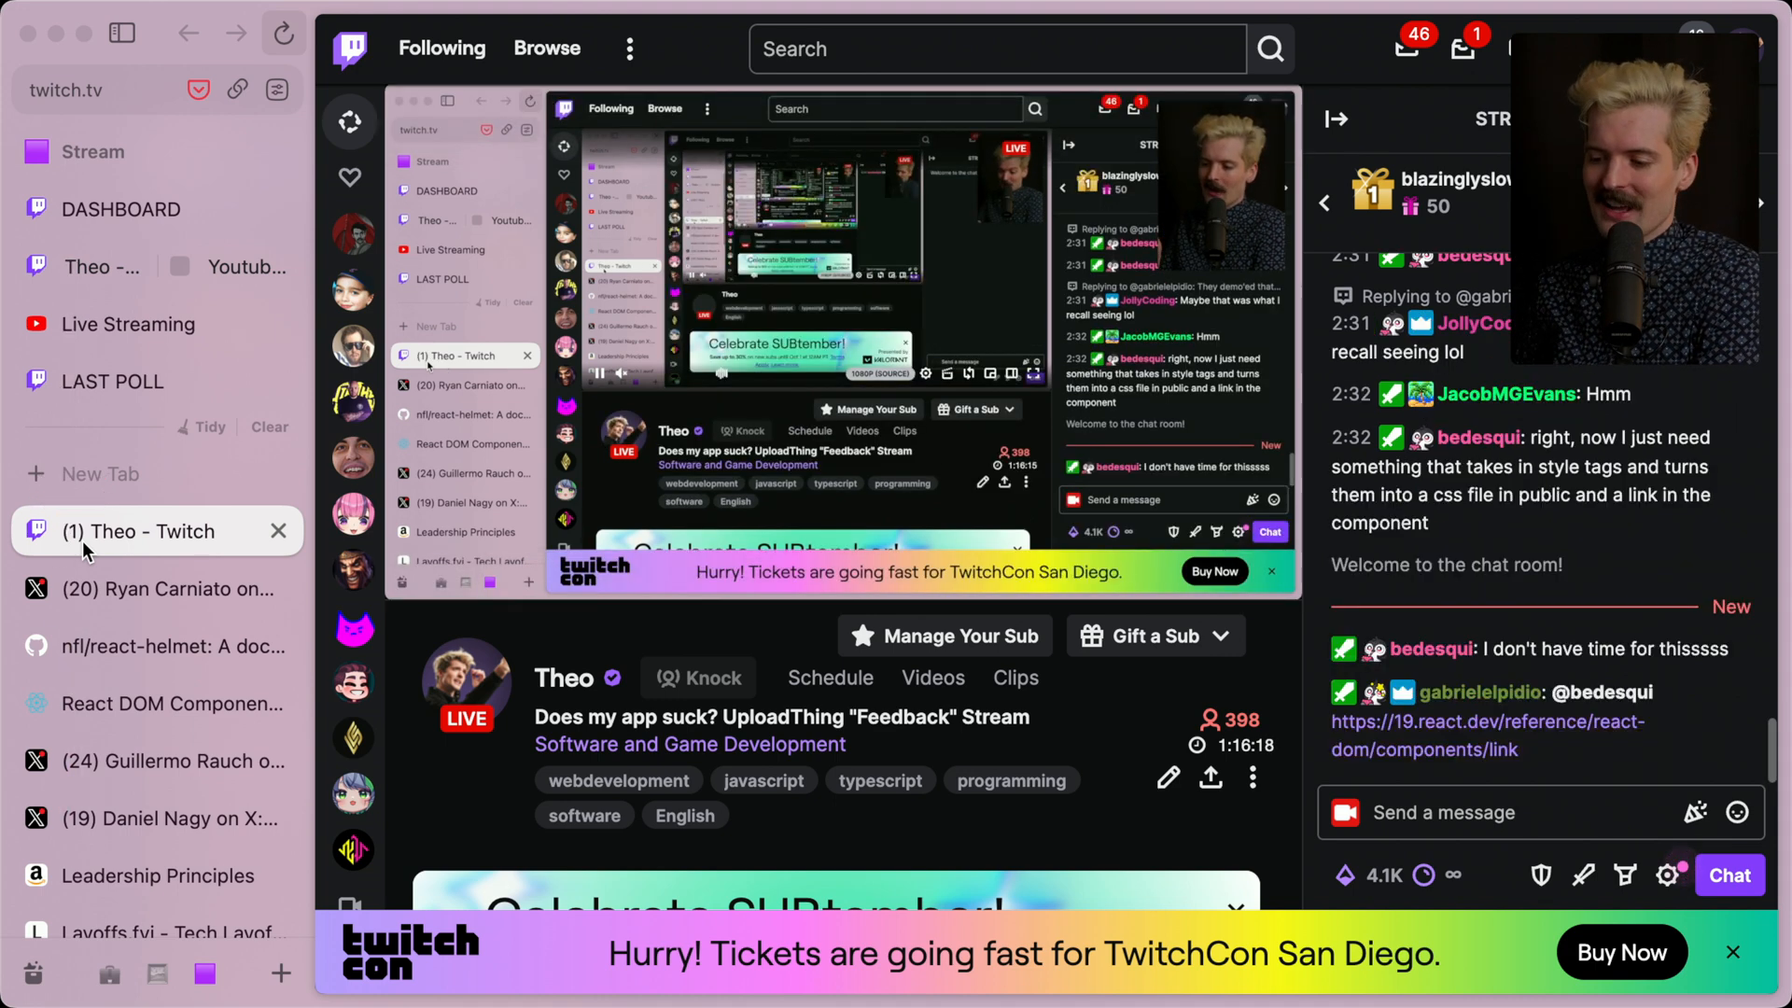
key(super+r)
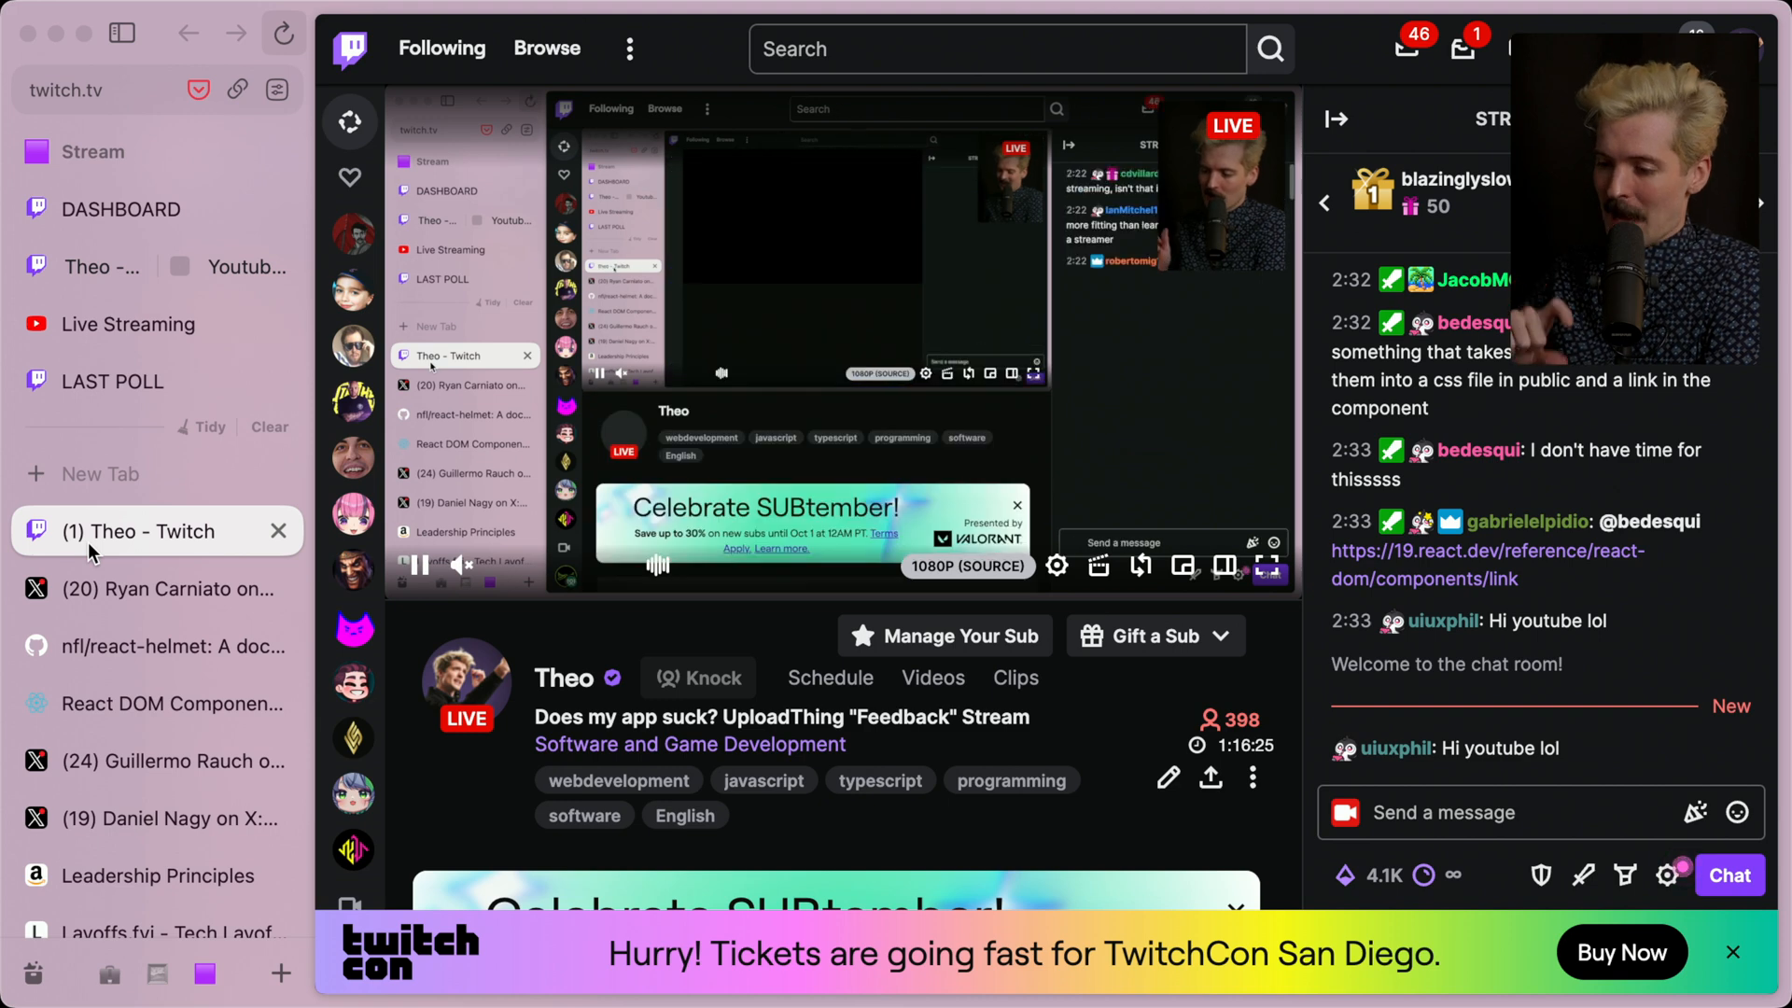
key(super+r)
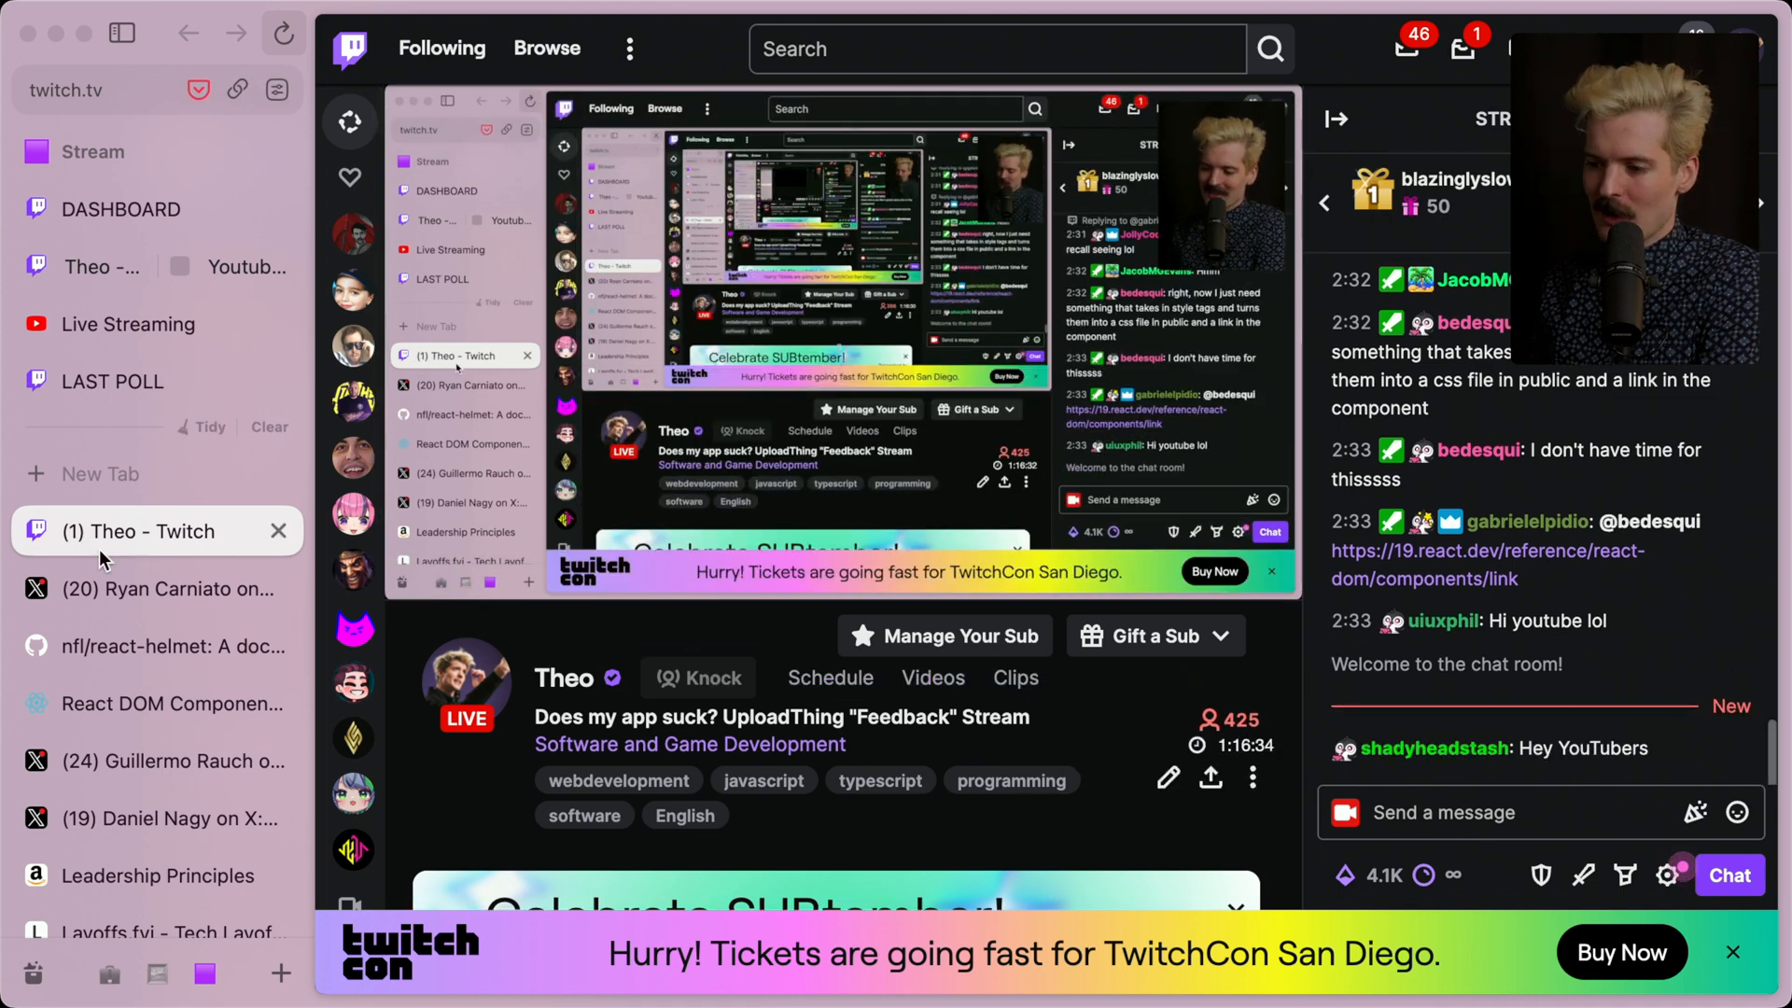
key(super+w)
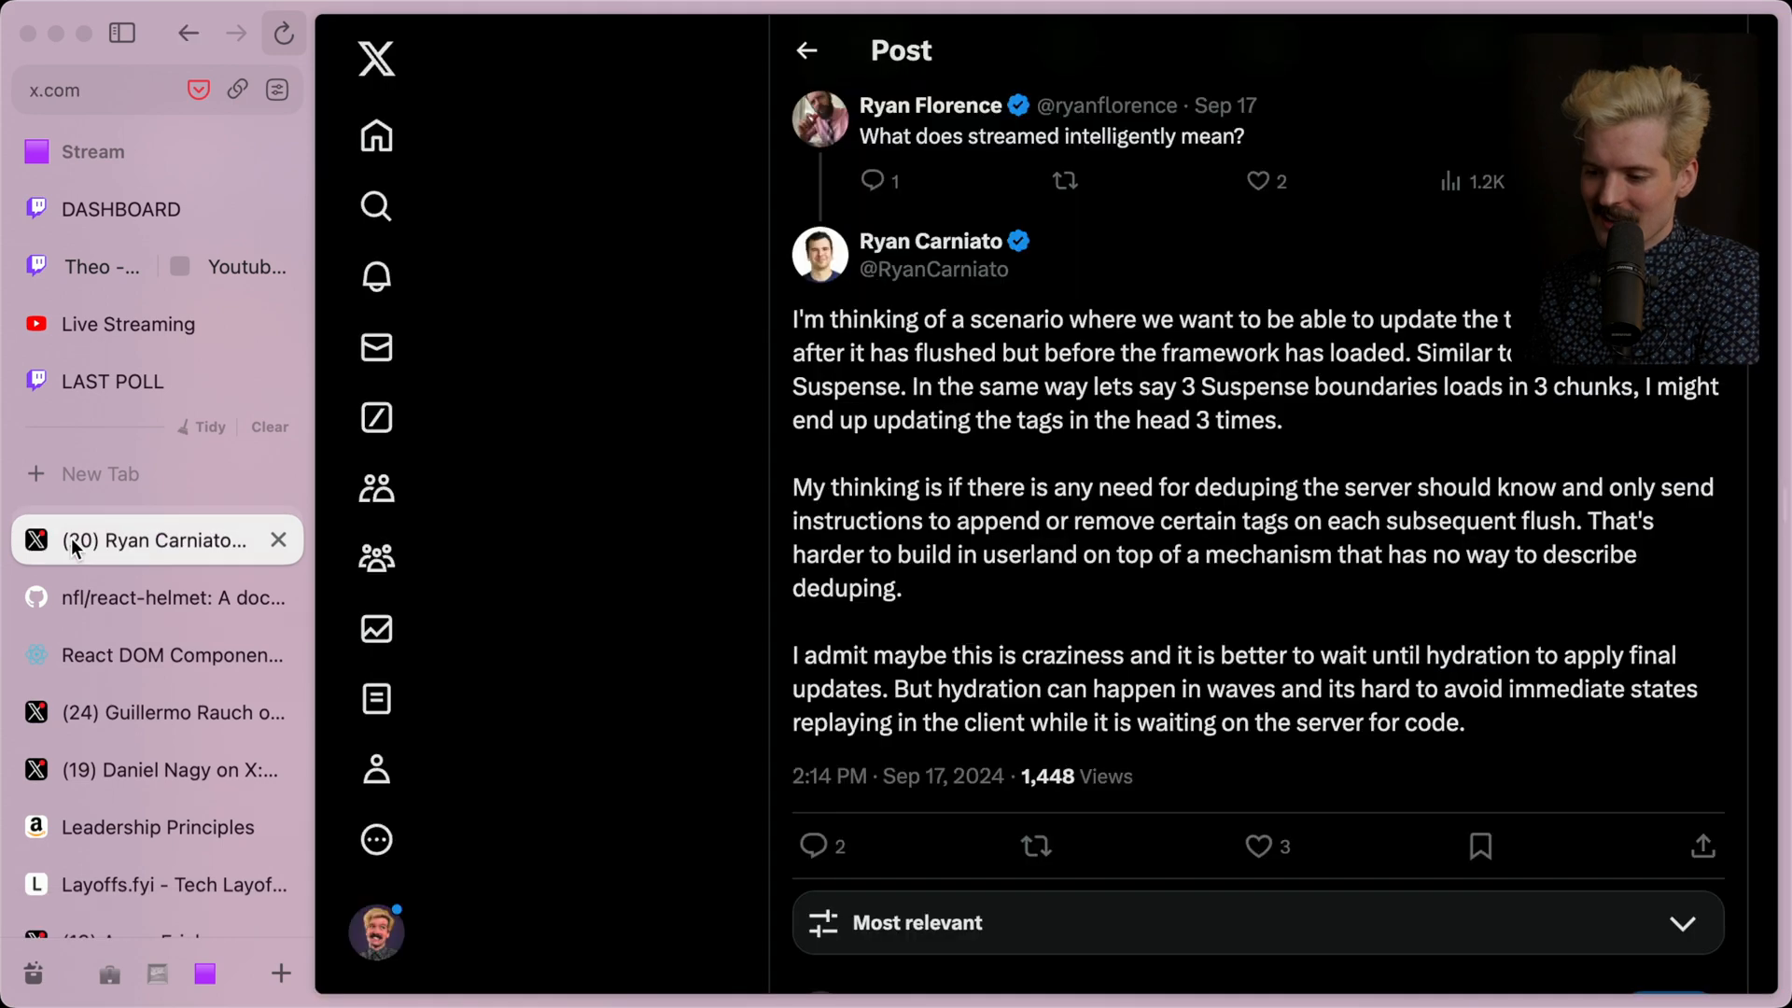
key(super+shift+t)
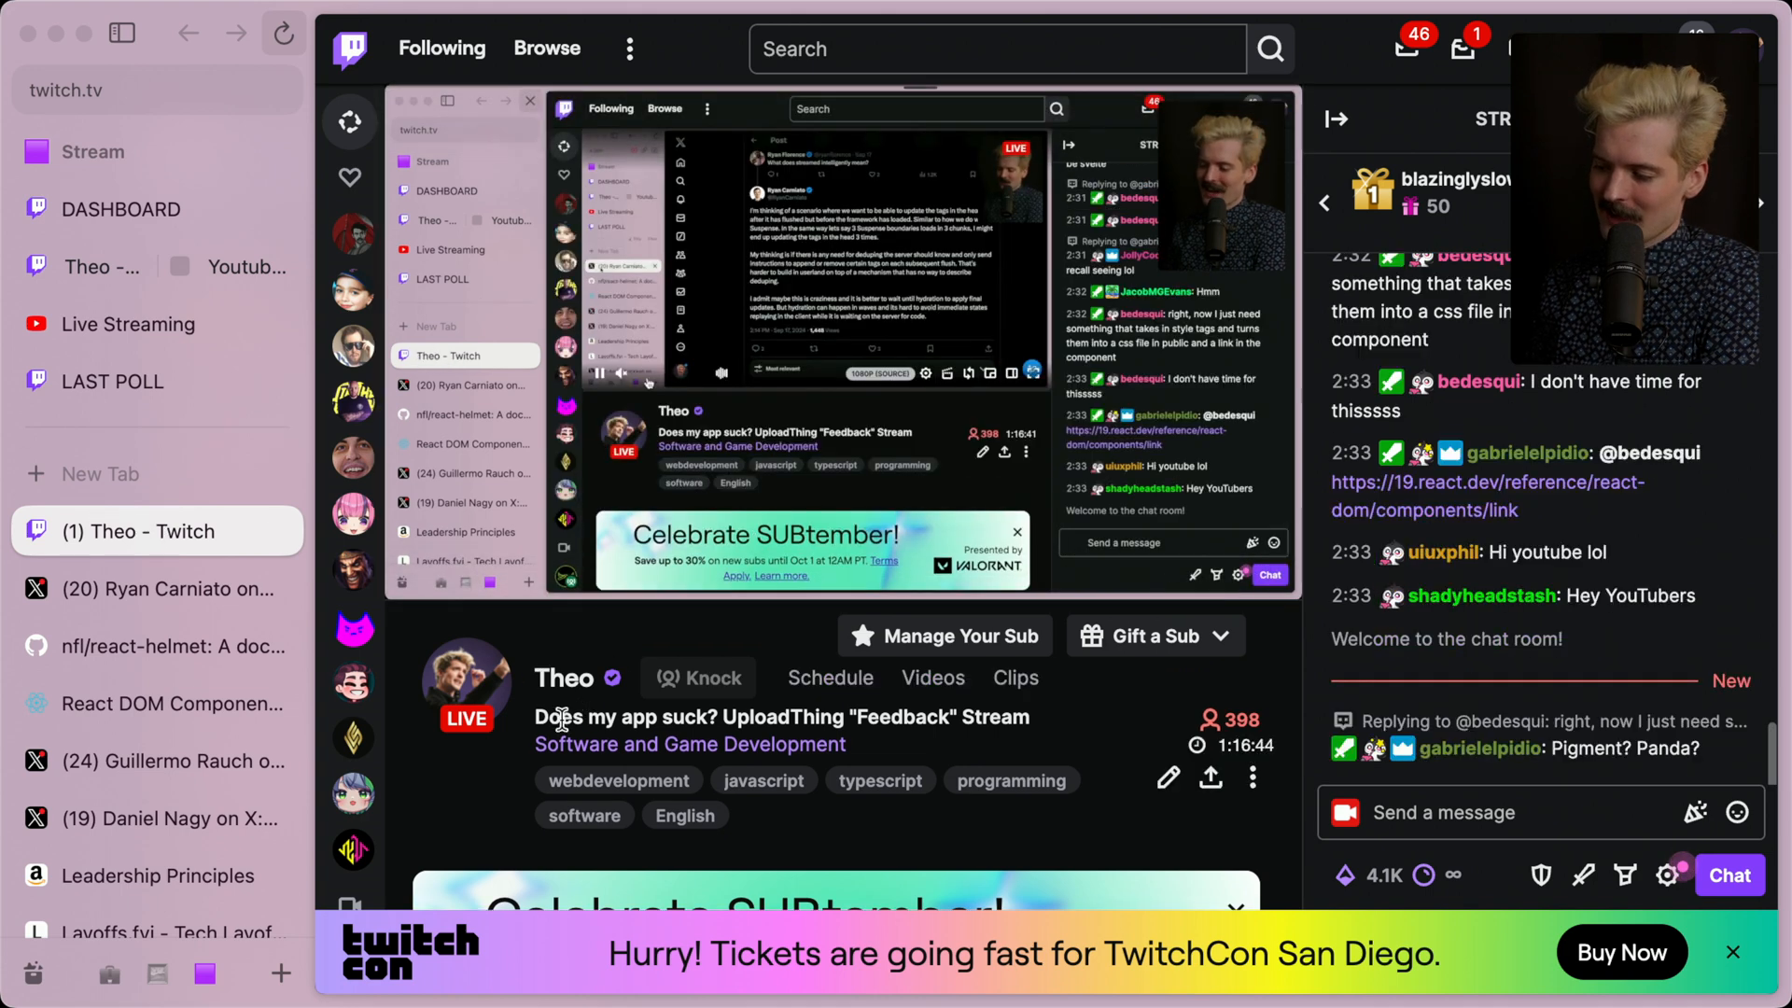
key(super+r)
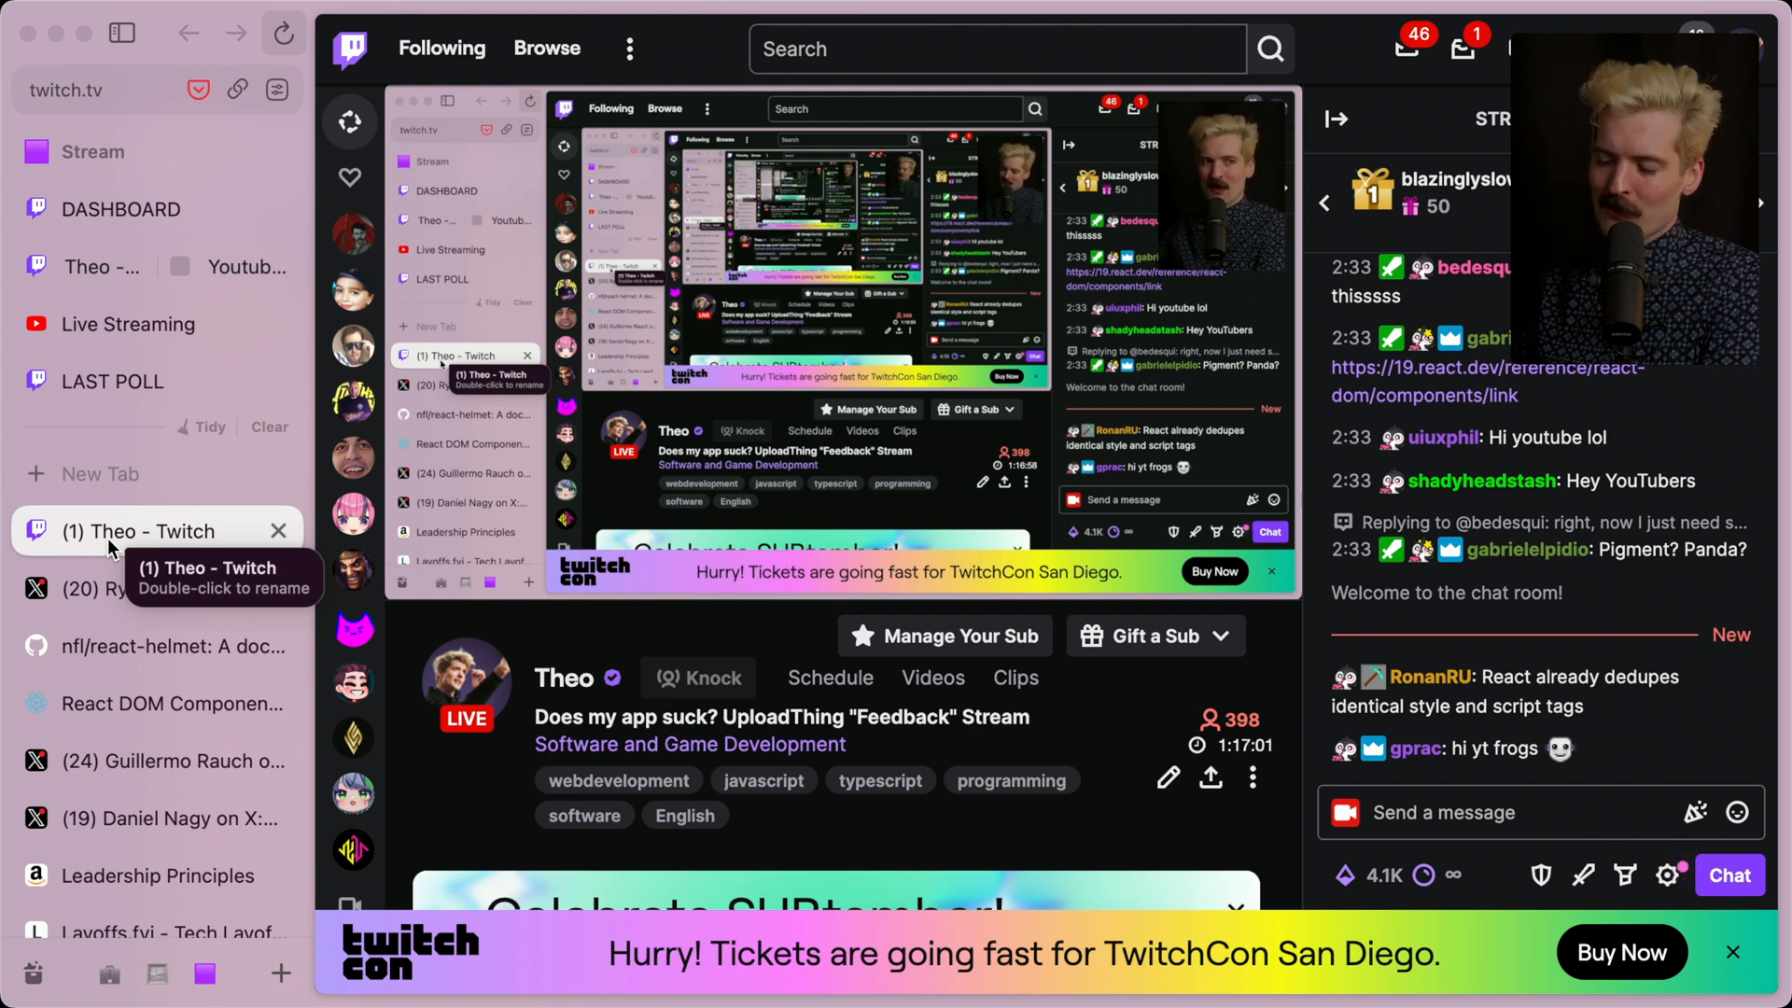
key(super+Tab)
key(super+Tab)
scroll(453, 576, up, 5)
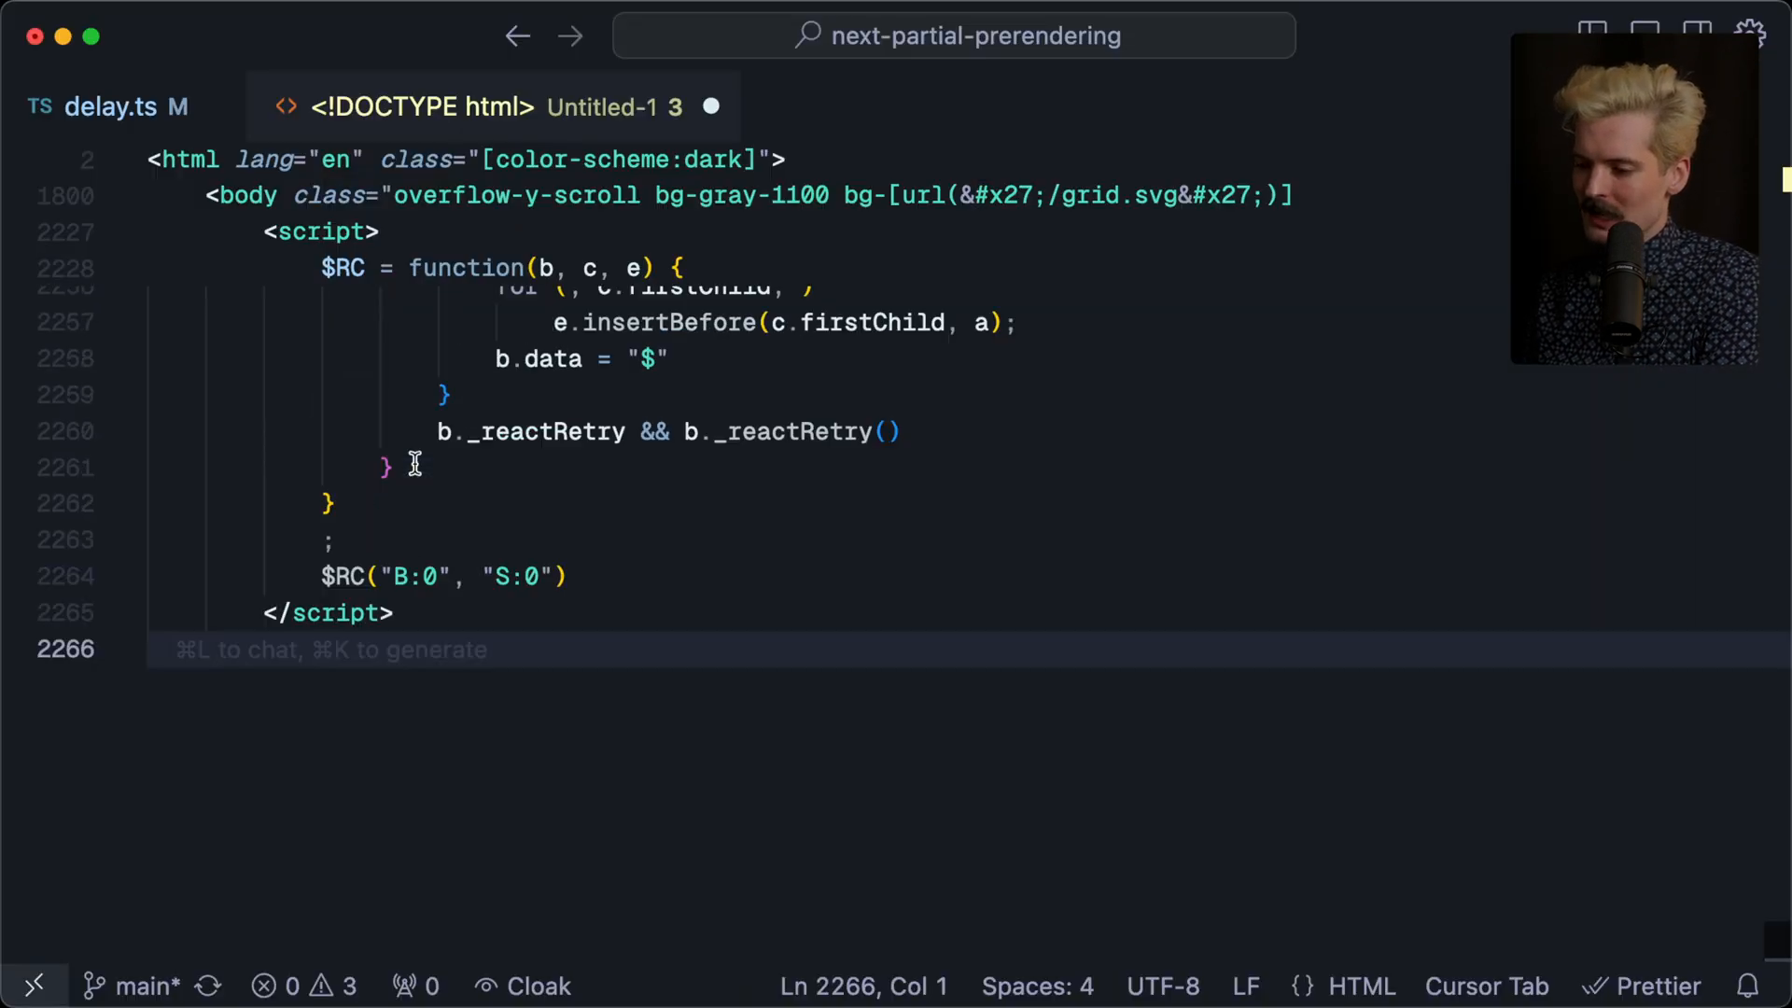
scroll(411, 464, up, 4)
drag(326, 723, 617, 723)
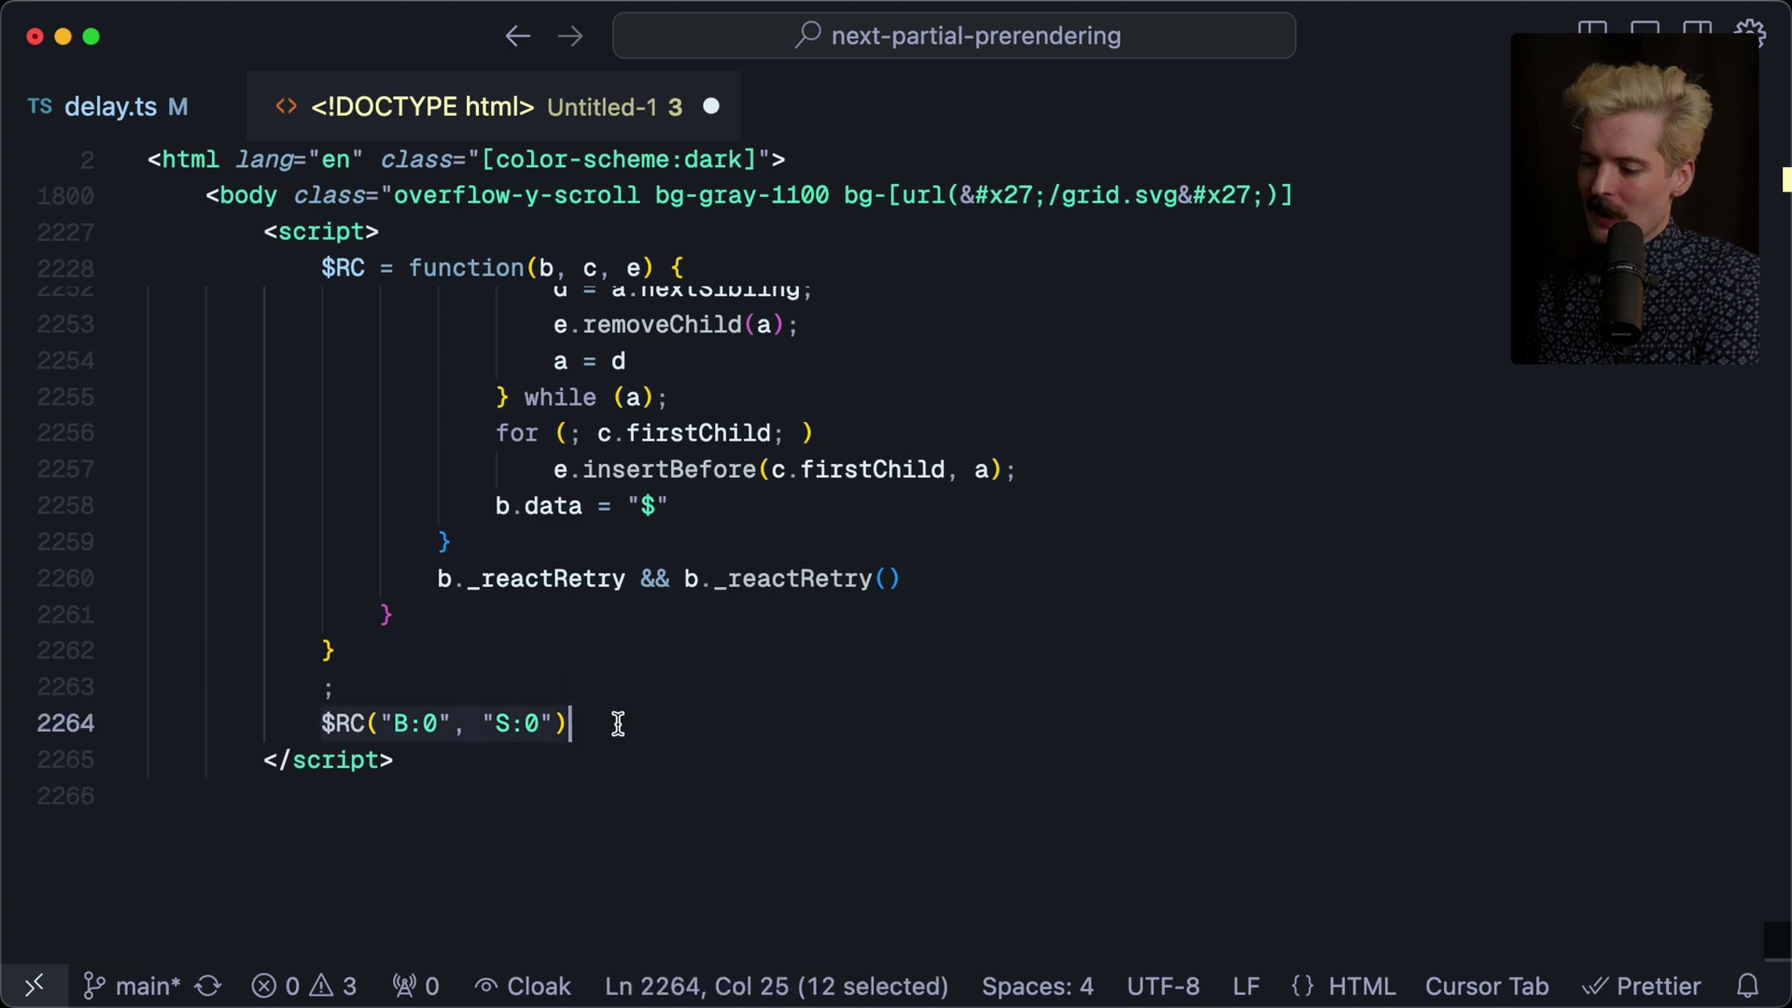
Clear the $RC call selection and return to the browser tab with the streamed head-tags post
click(548, 792)
scroll(813, 686, up, 3)
scroll(560, 673, up, 4)
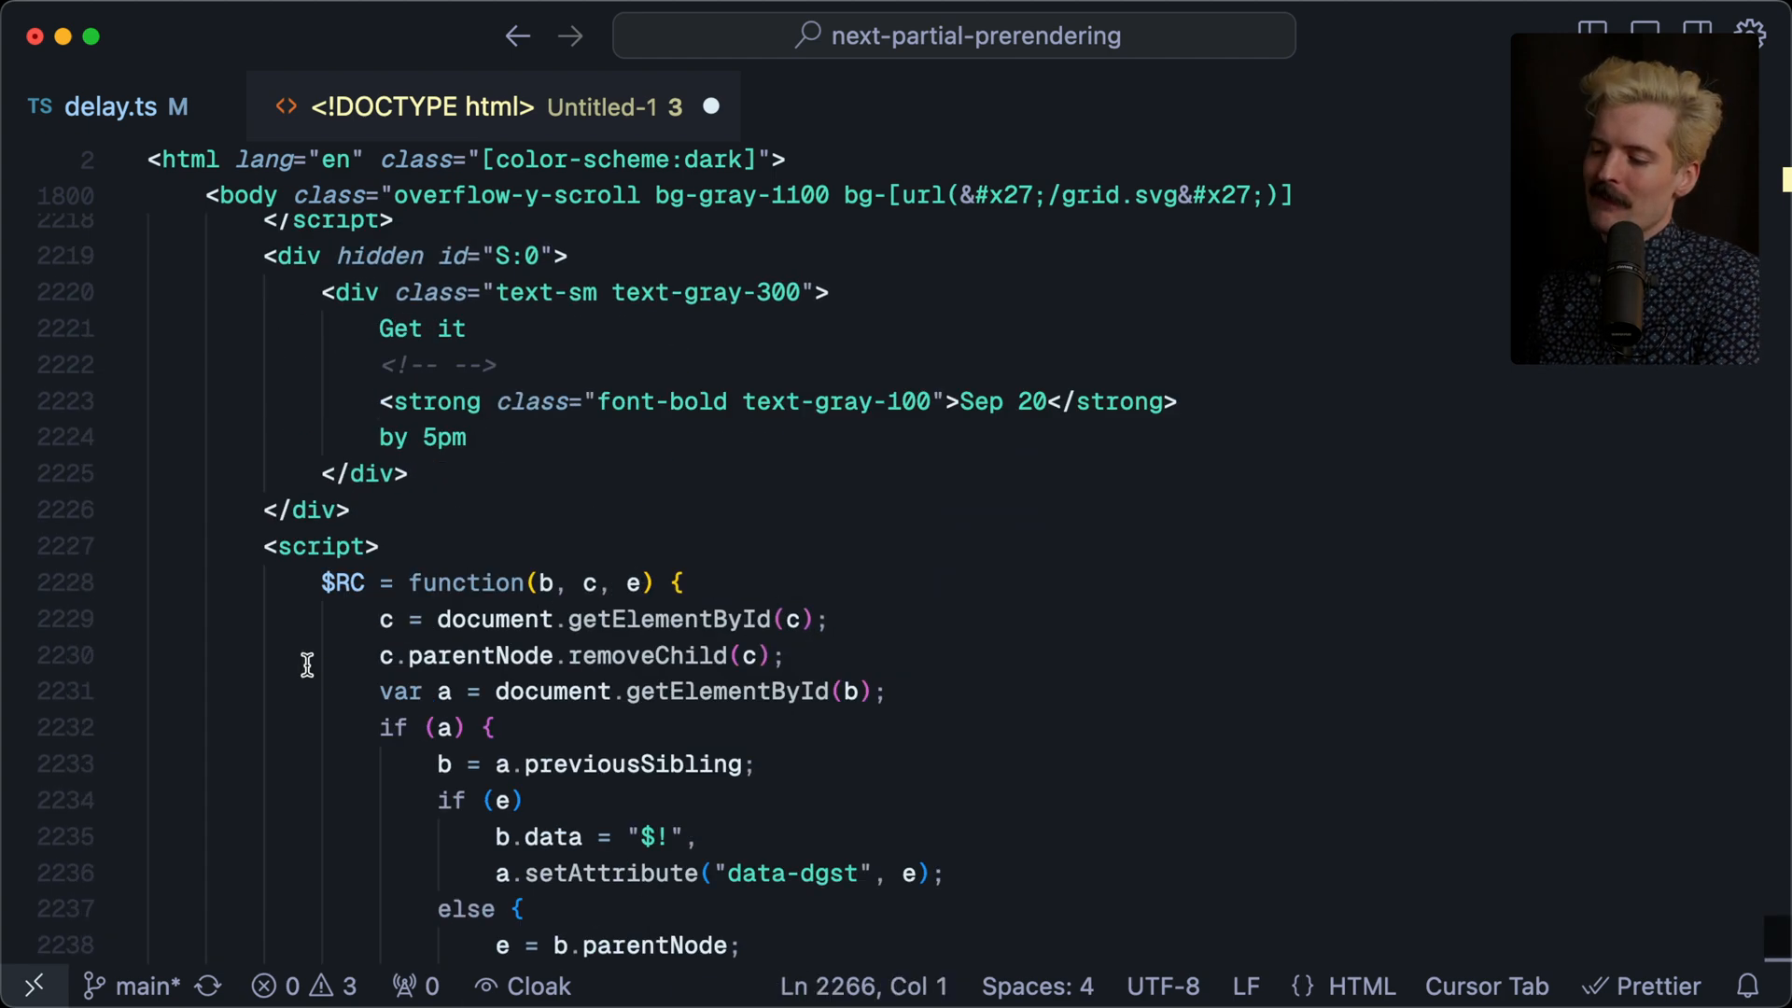
key(super+Tab)
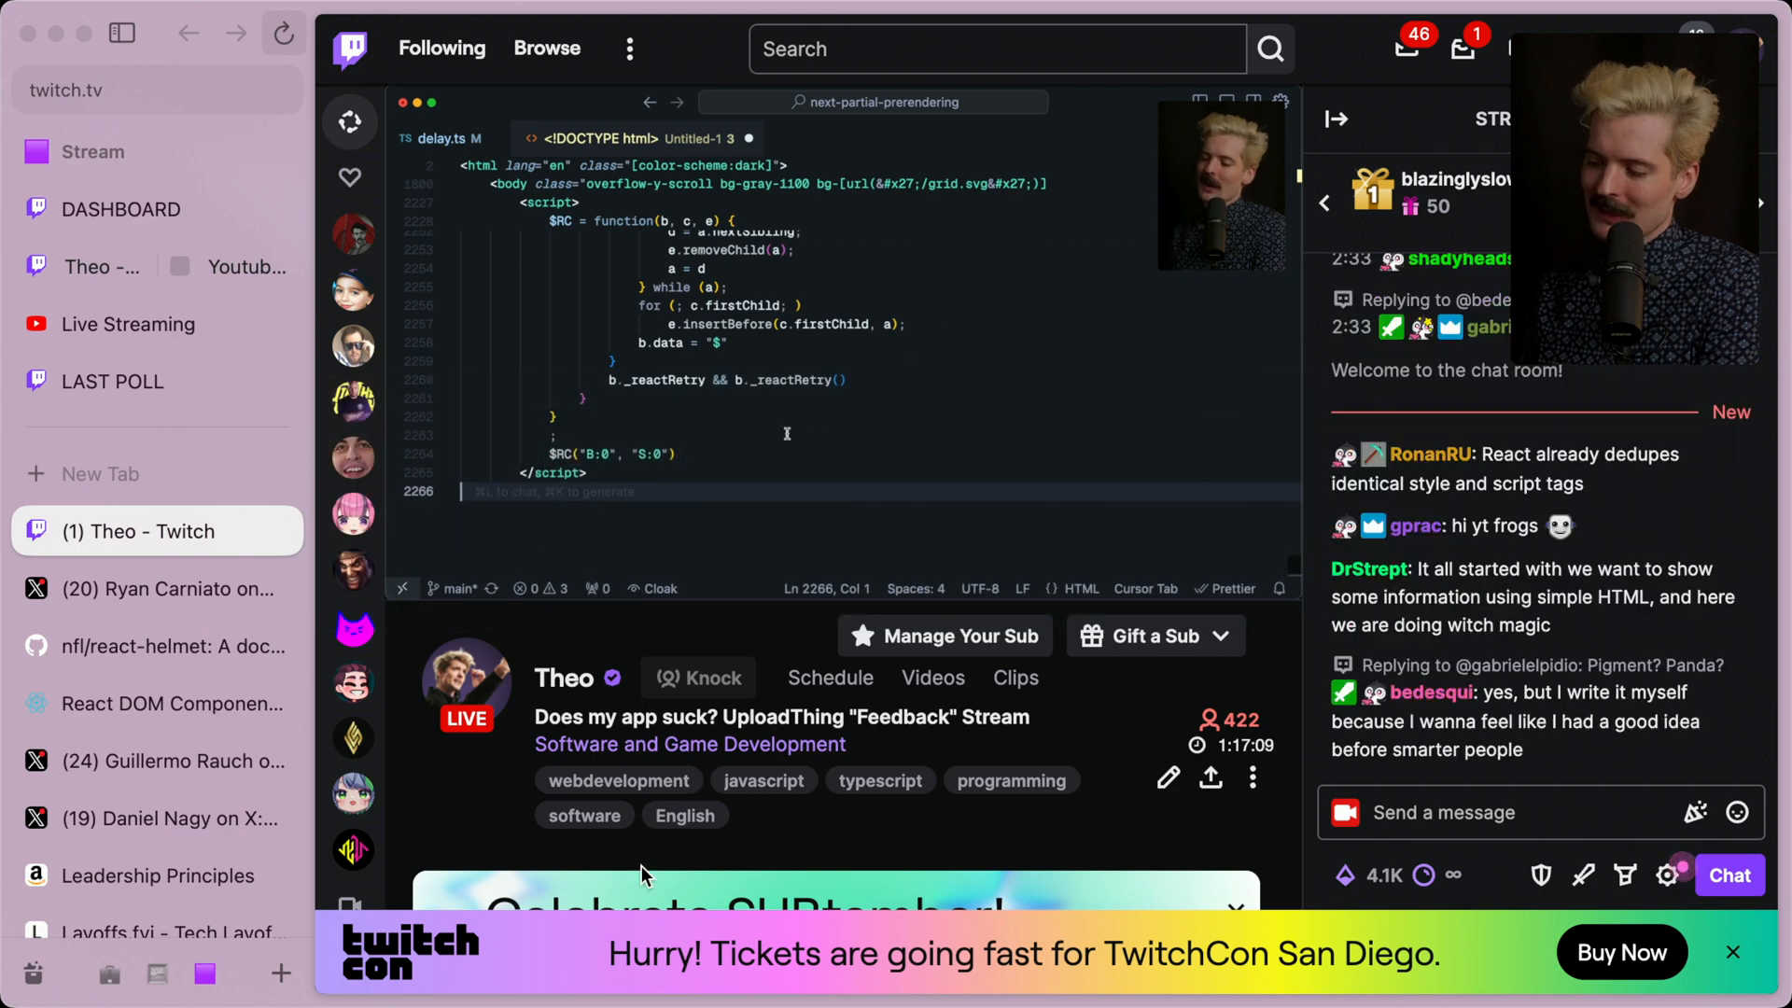
key(ctrl+Tab)
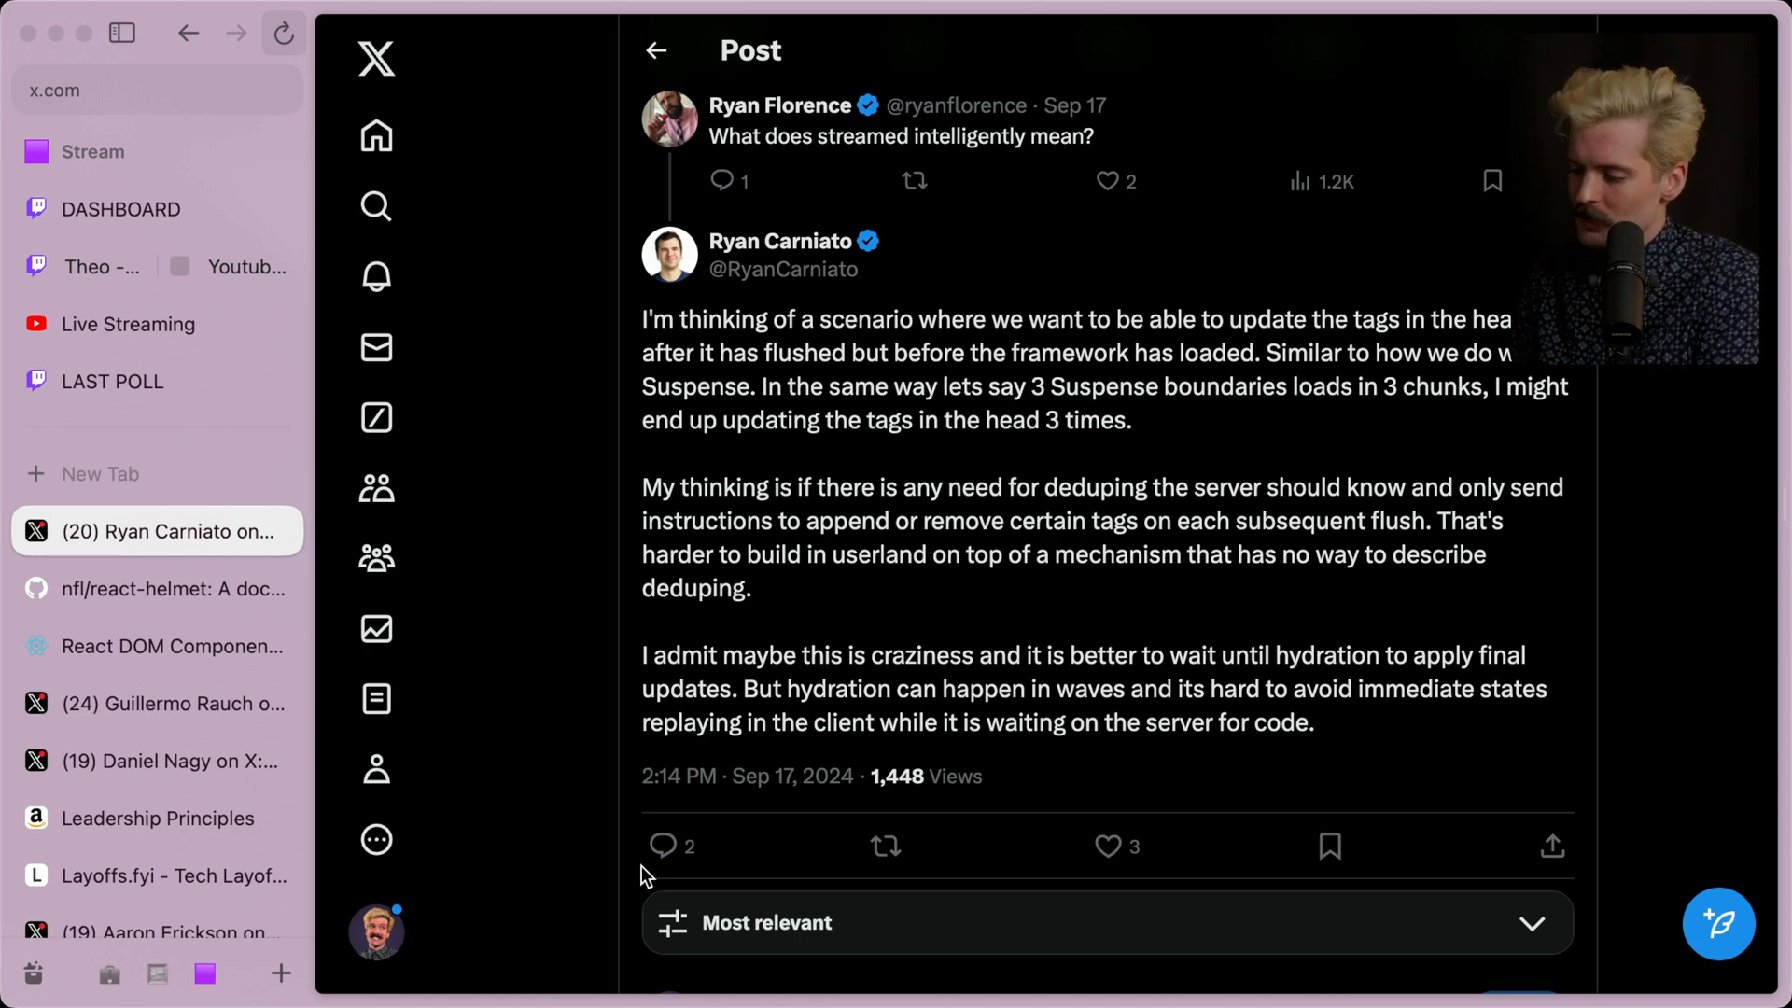
scroll(642, 867, down, 1)
mouse_move(633, 603)
mouse_down()
mouse_move(847, 597)
mouse_move(1337, 674)
mouse_up()
click(1337, 675)
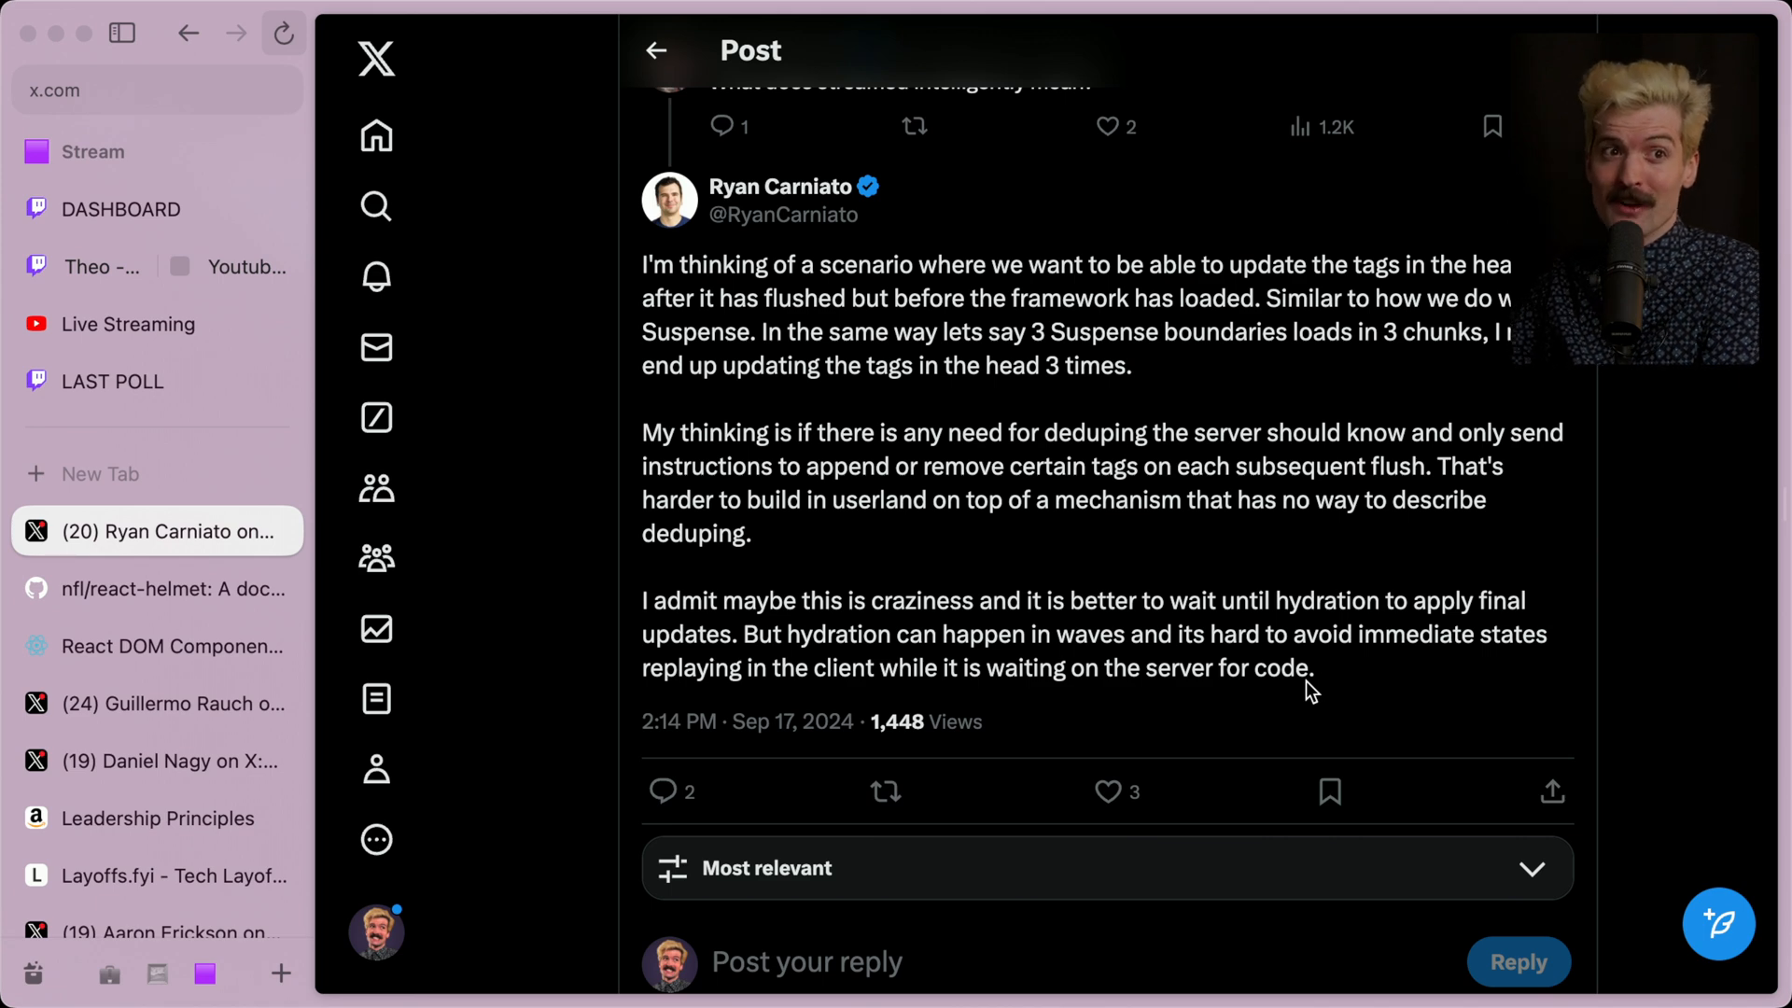
Go back to the post on which title should win and highlight its text while reading
key(alt+Left)
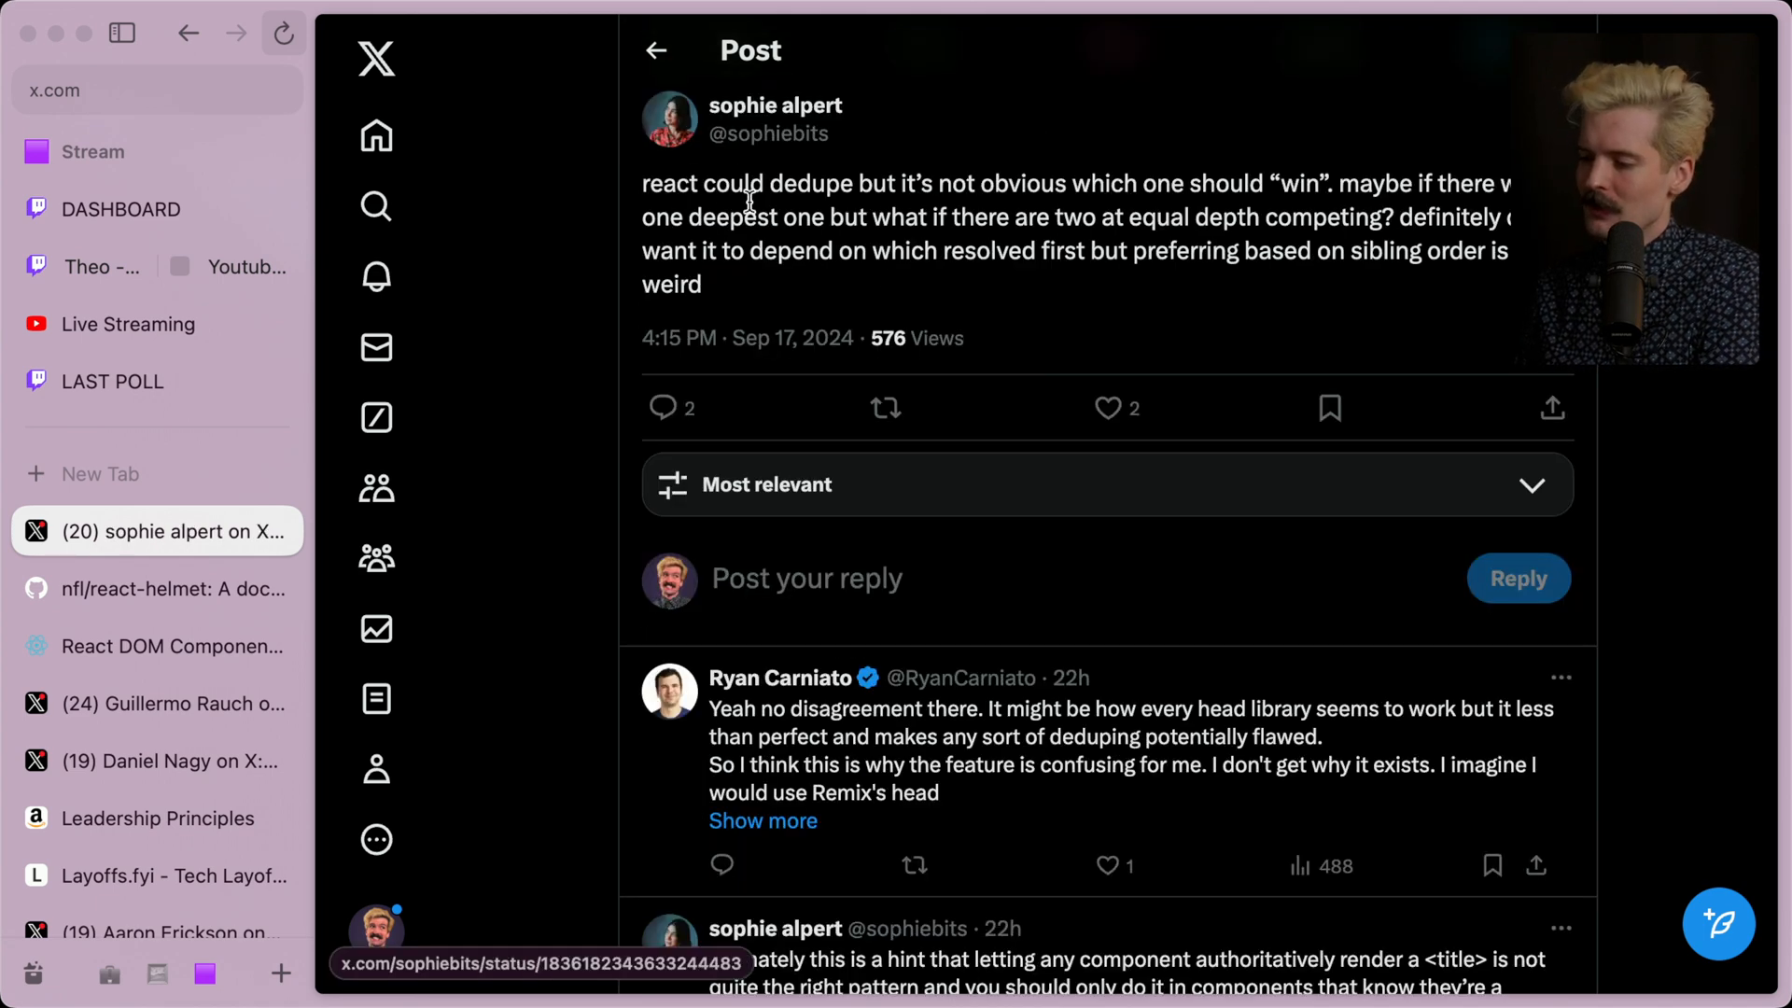
drag(766, 294, 642, 166)
key(super+s)
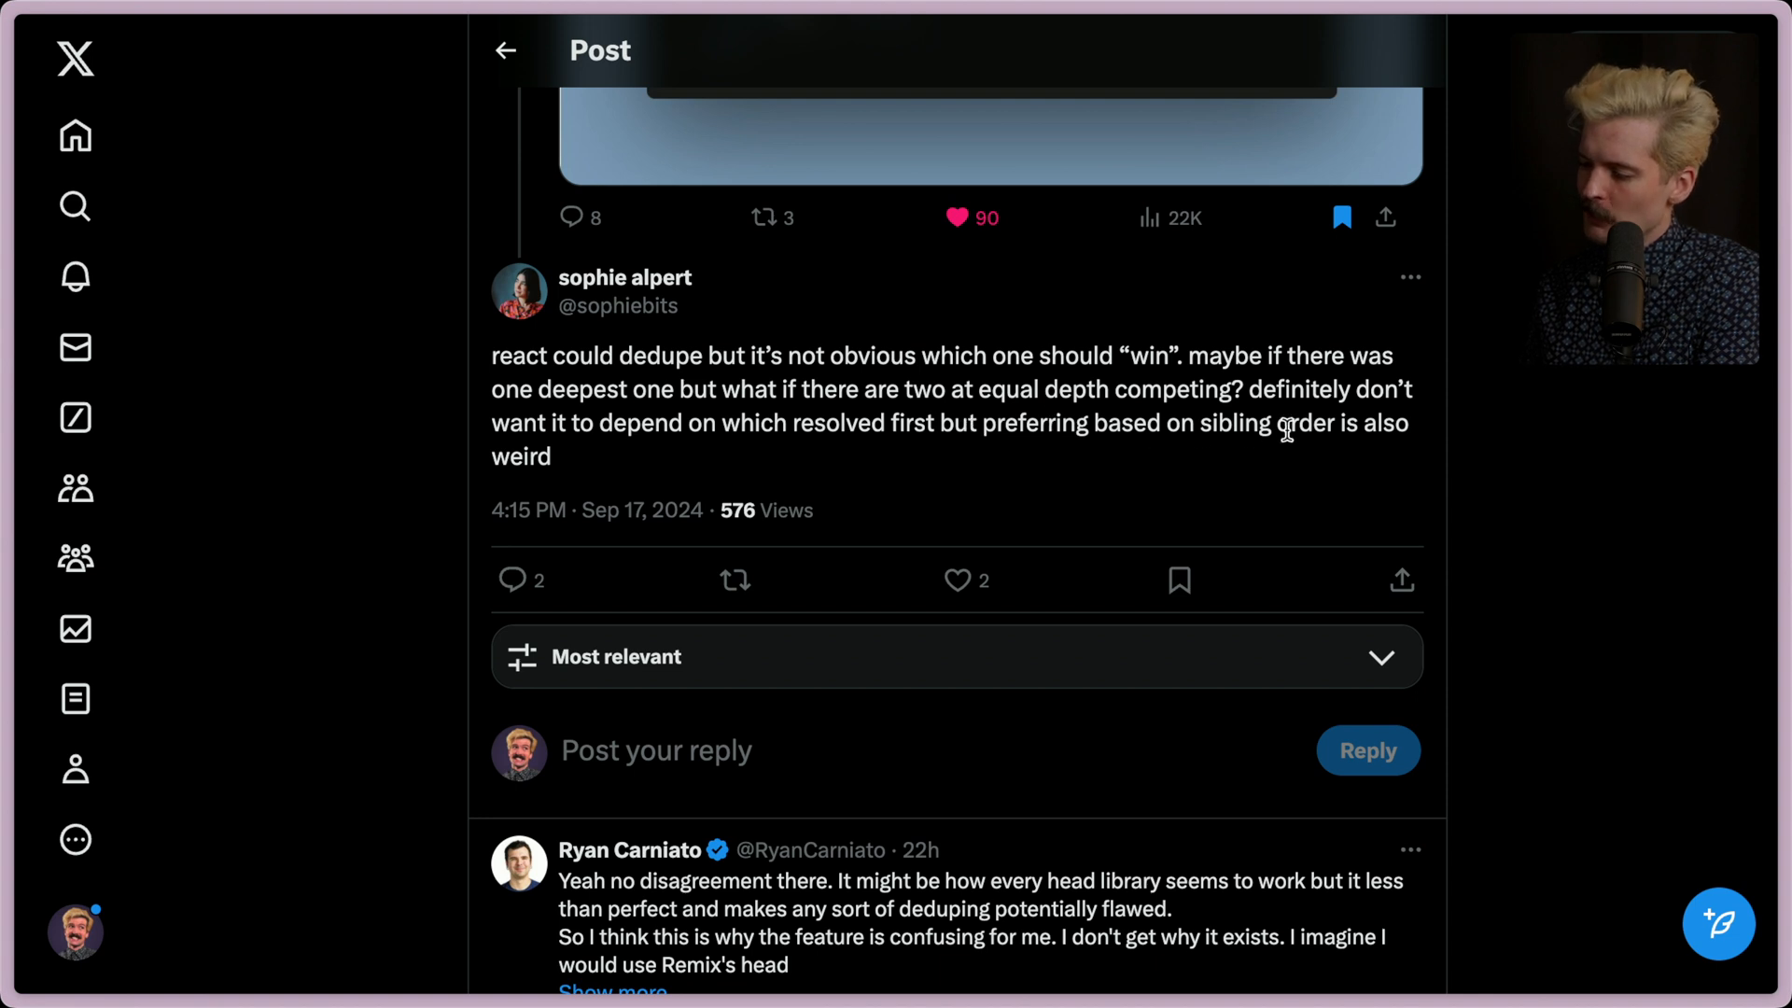
Highlight the whole dedupe post, then move on to the reply calling the feature confusing
triple_click(651, 465)
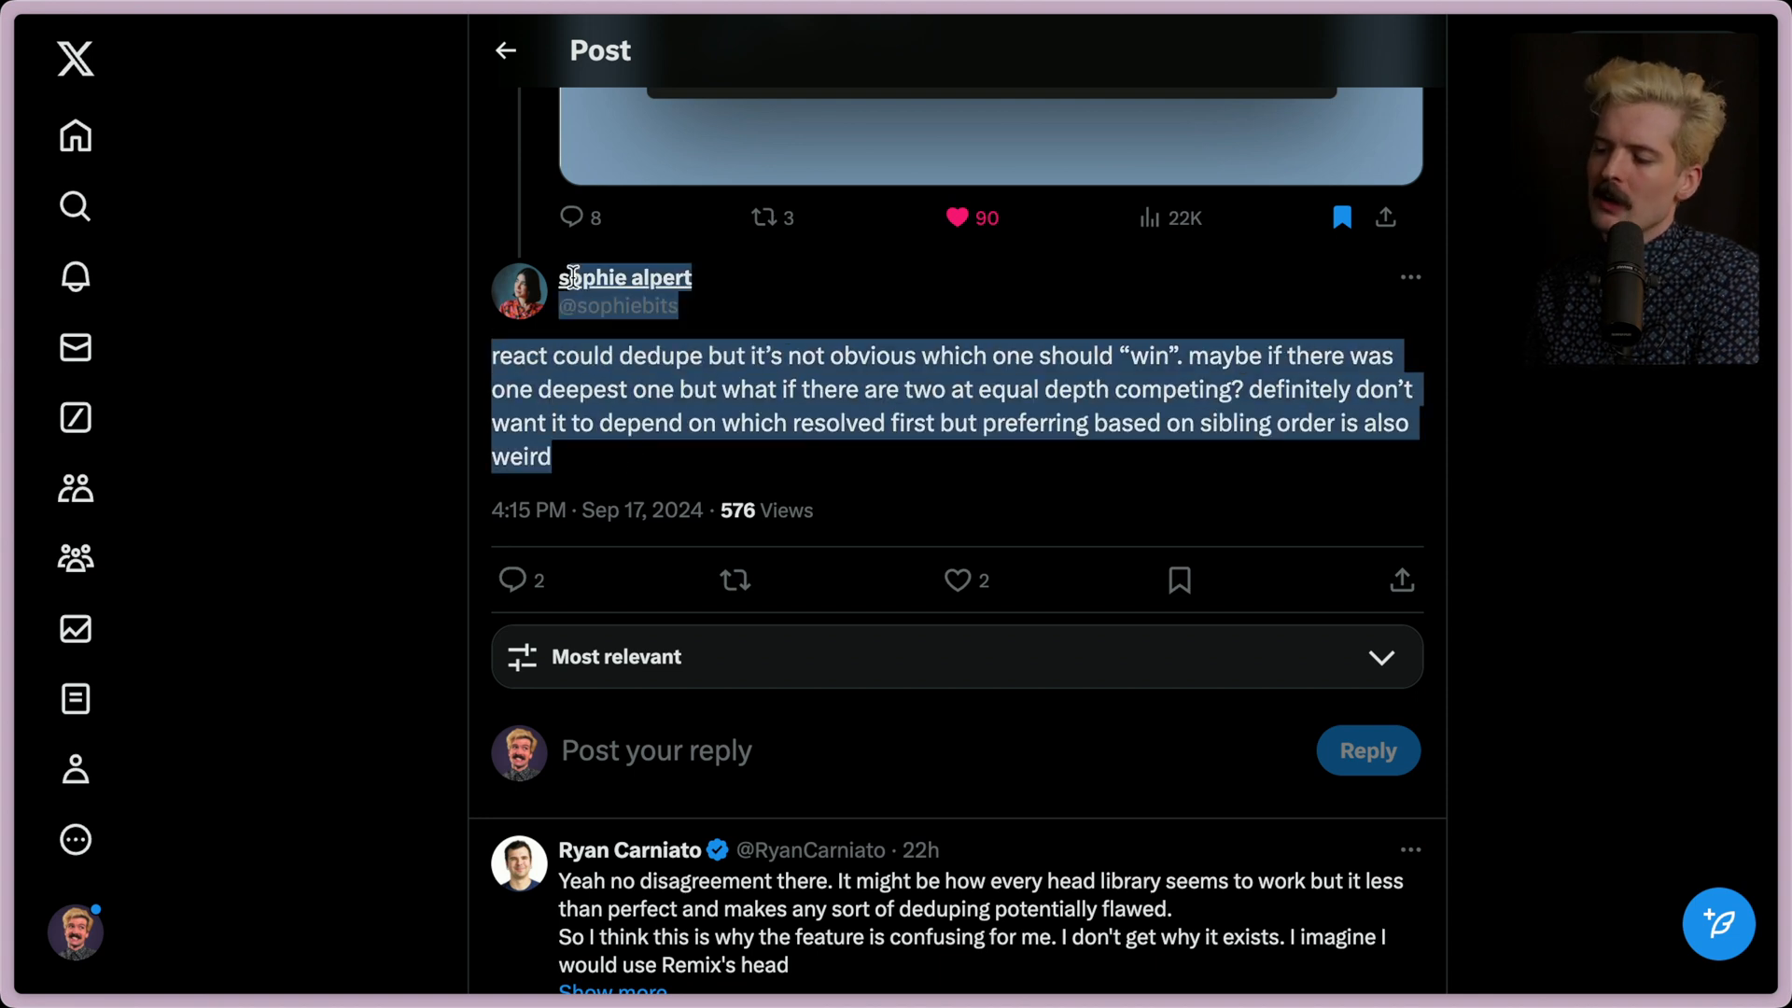
click(622, 476)
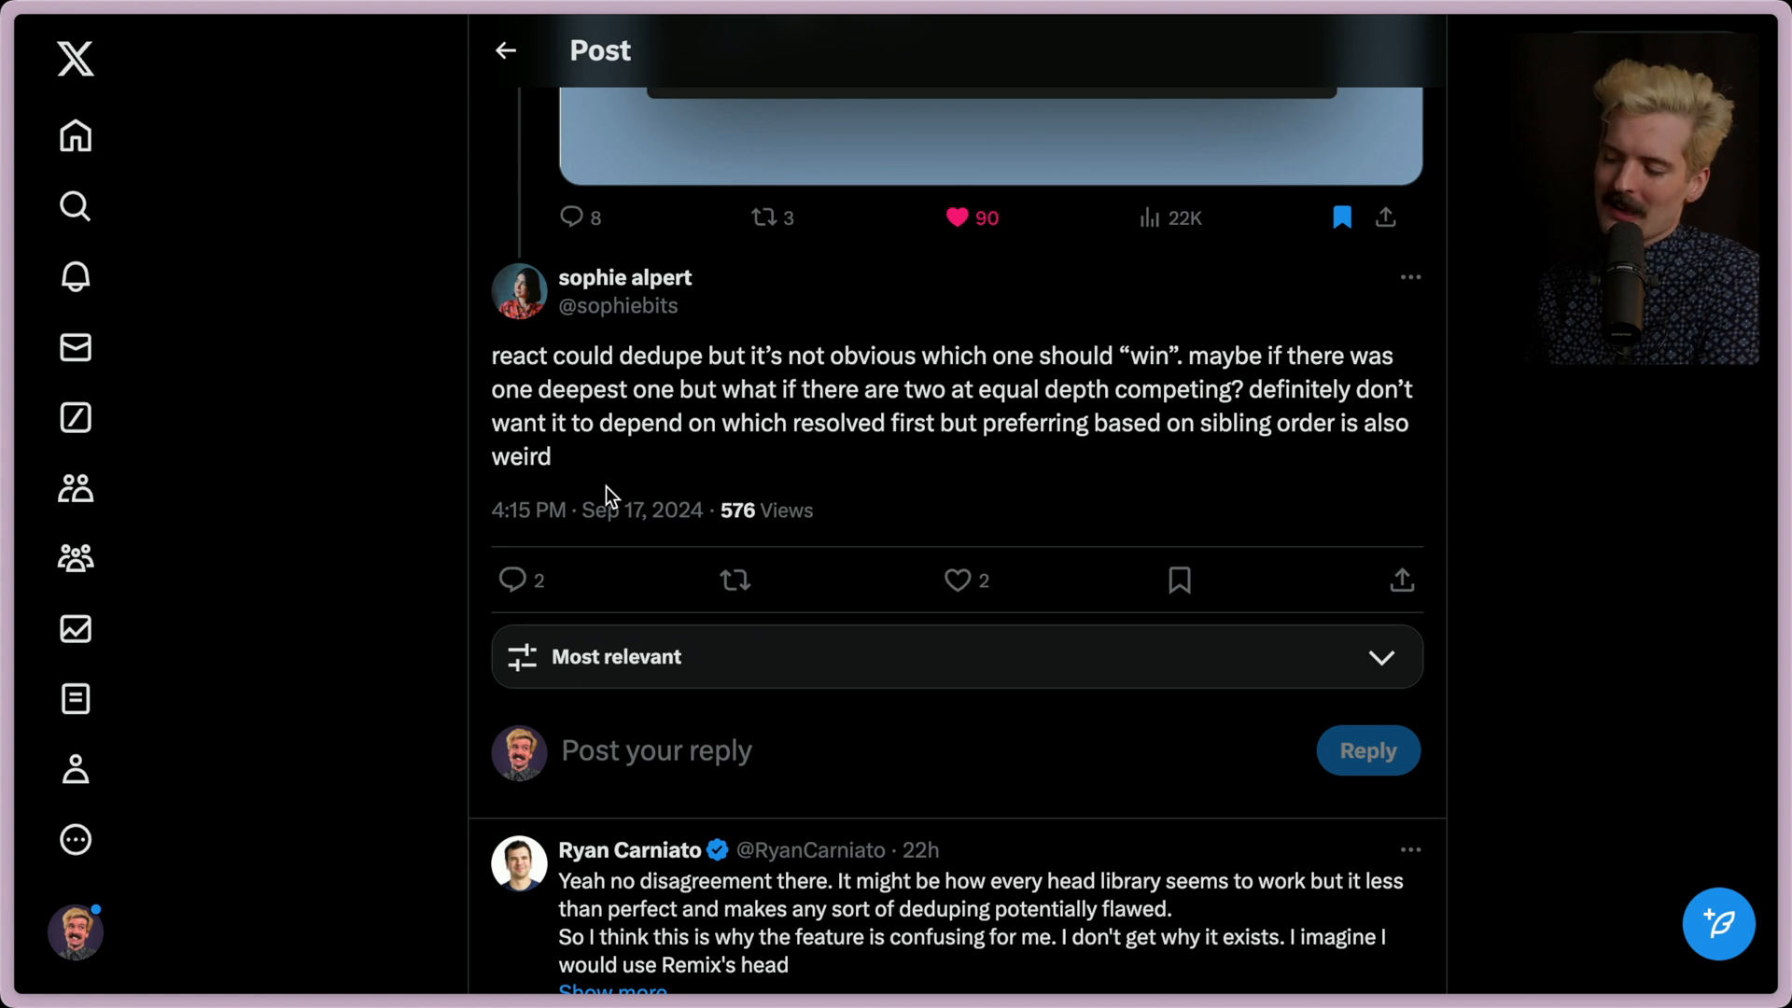
key(alt+Left)
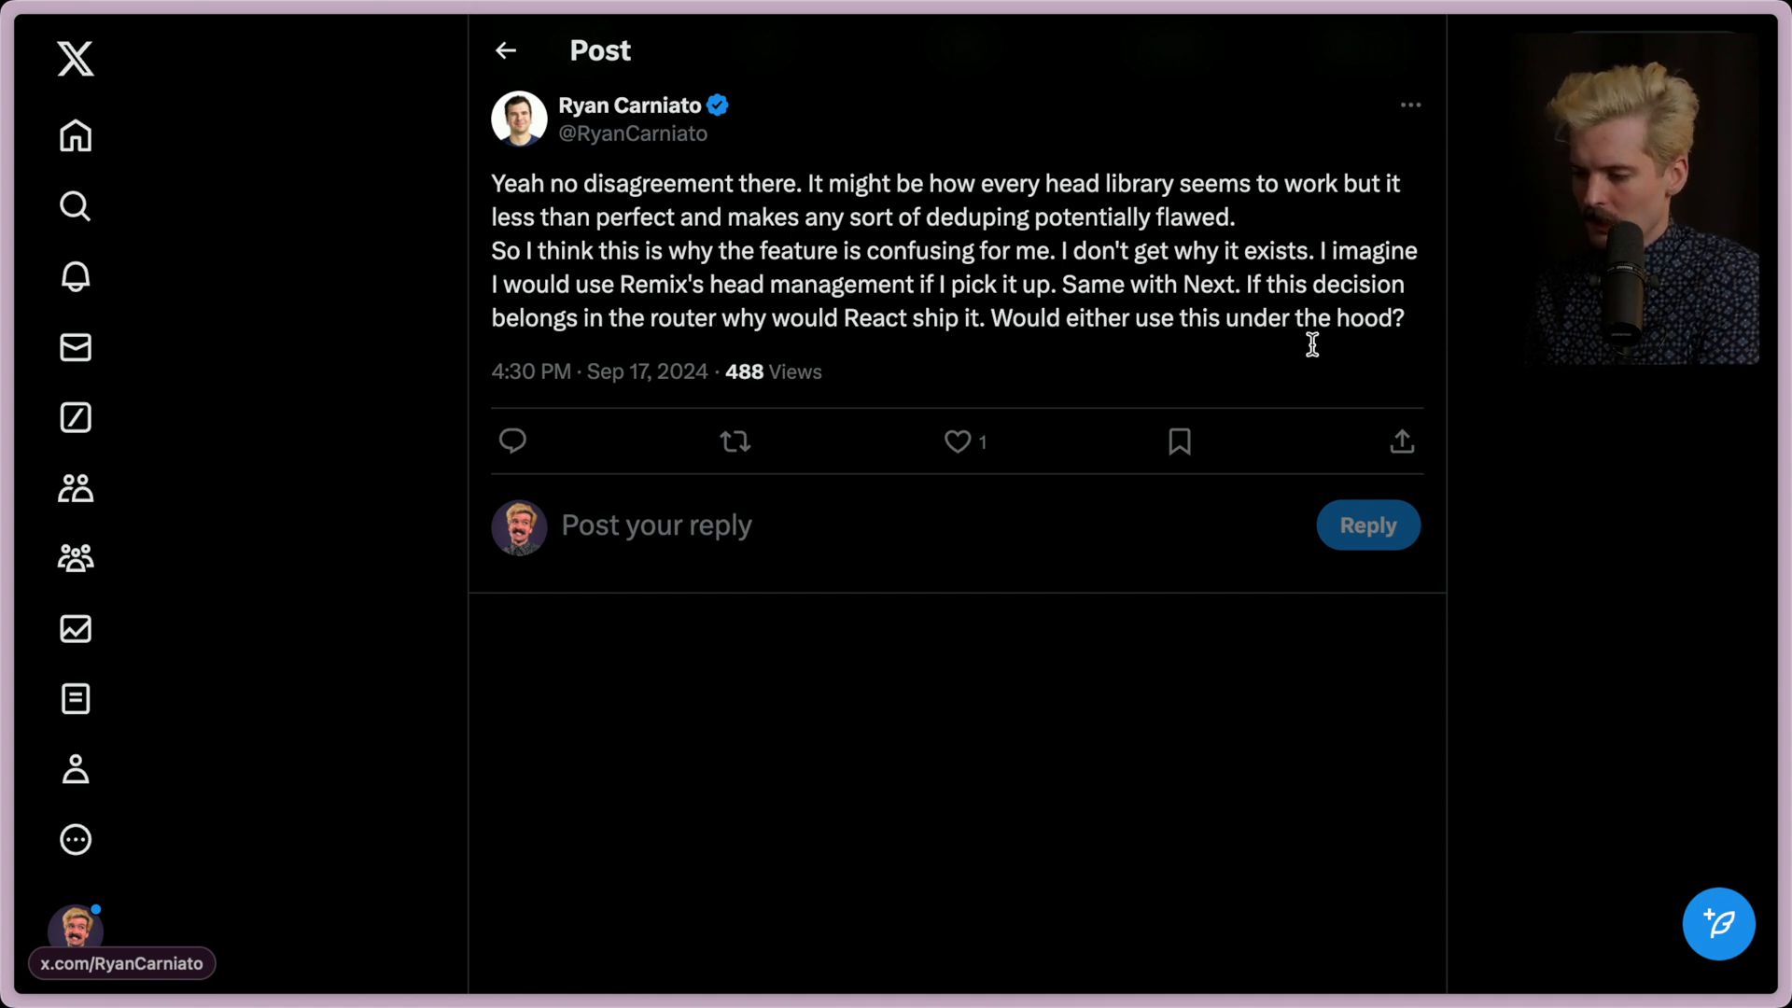
scroll(944, 496, left, 3)
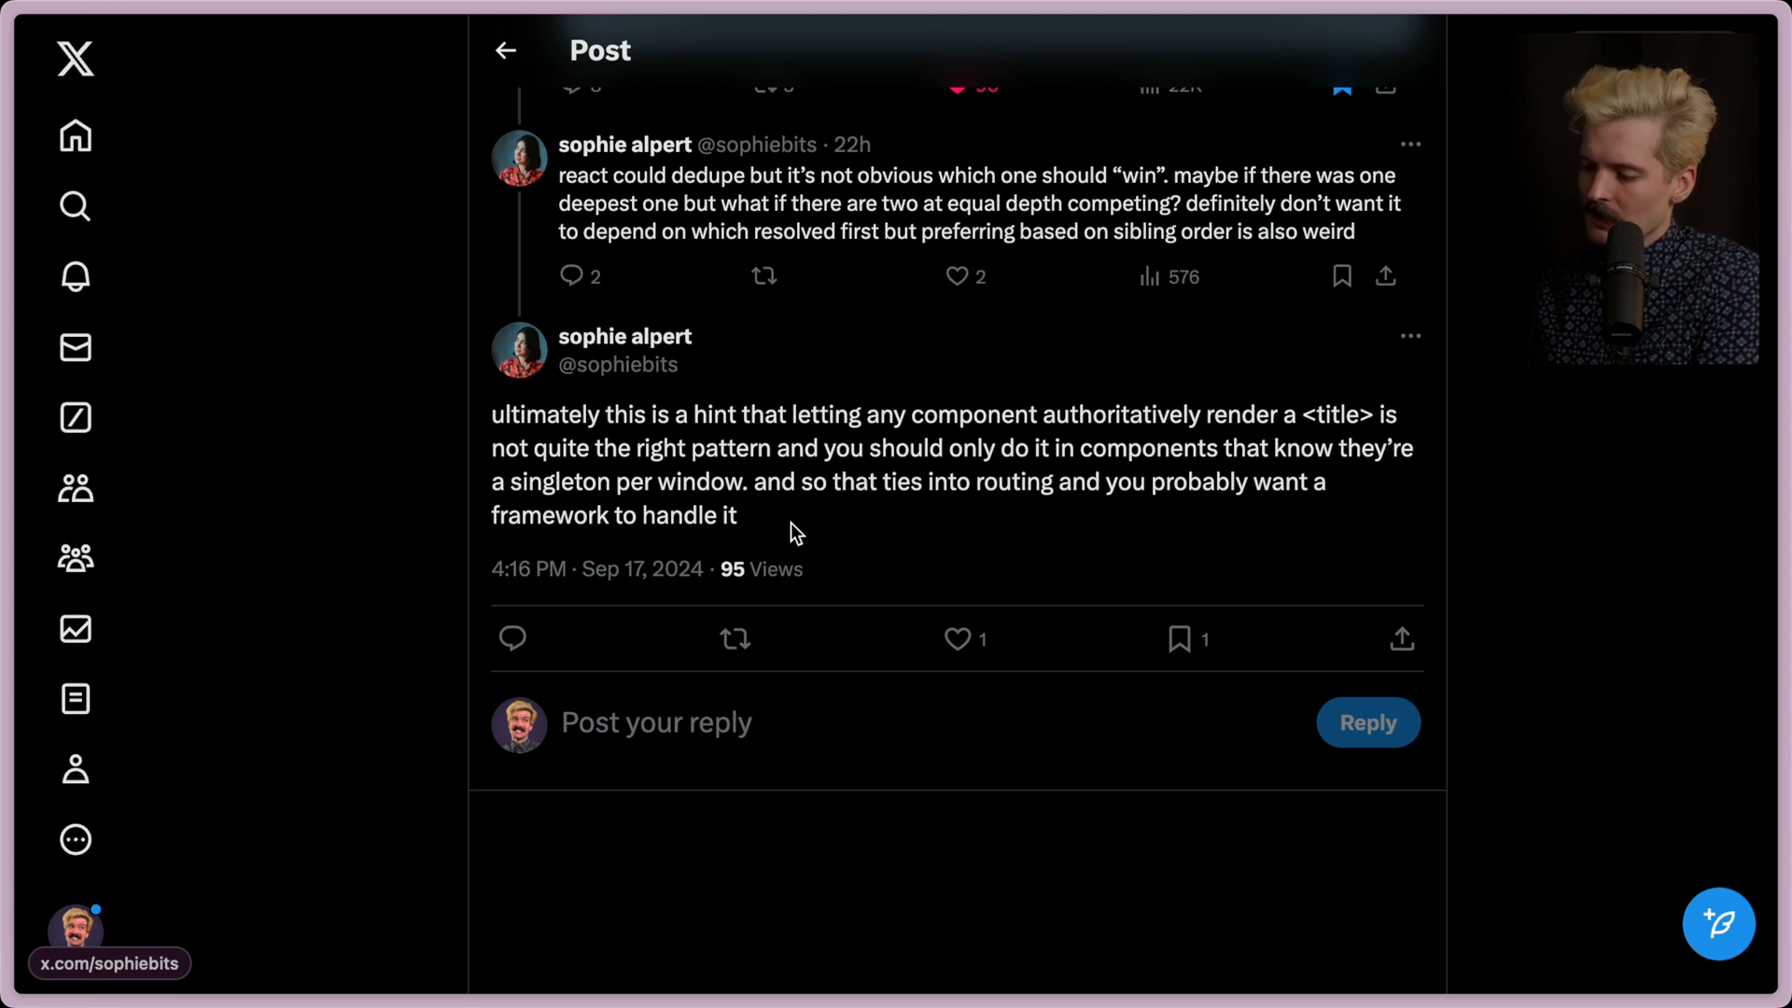
Highlight and clear the reply text about title rendering patterns
drag(790, 523, 664, 502)
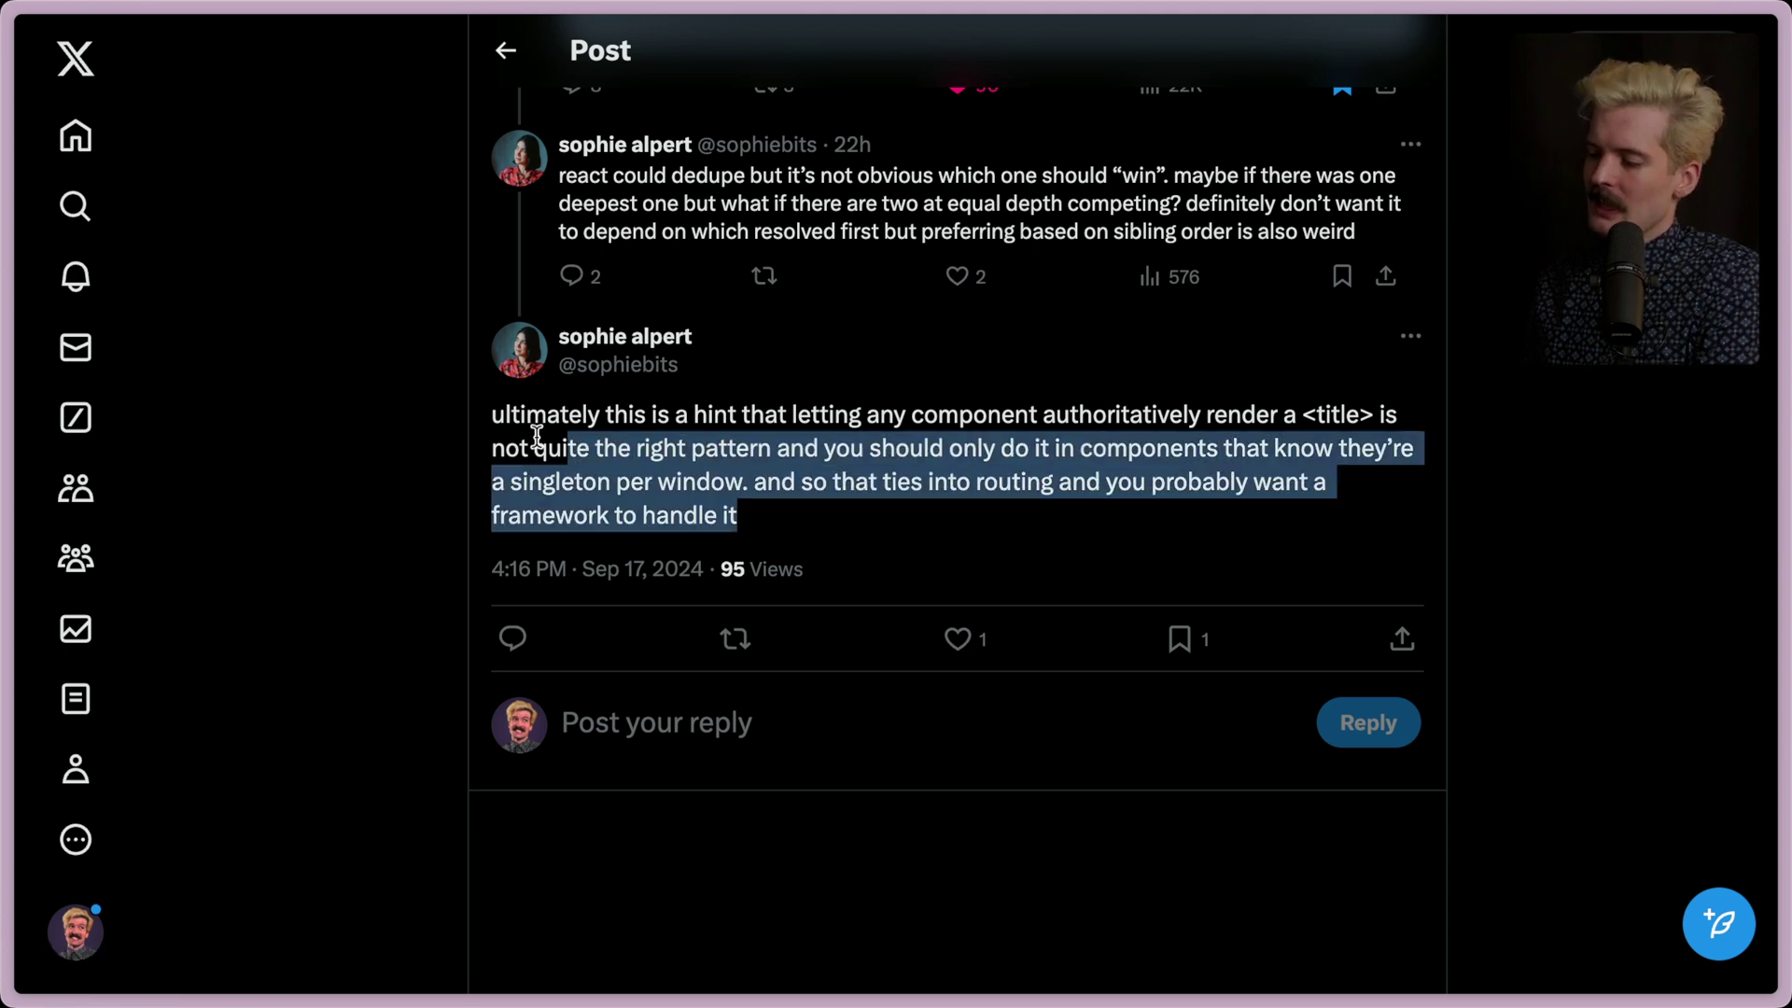
click(814, 529)
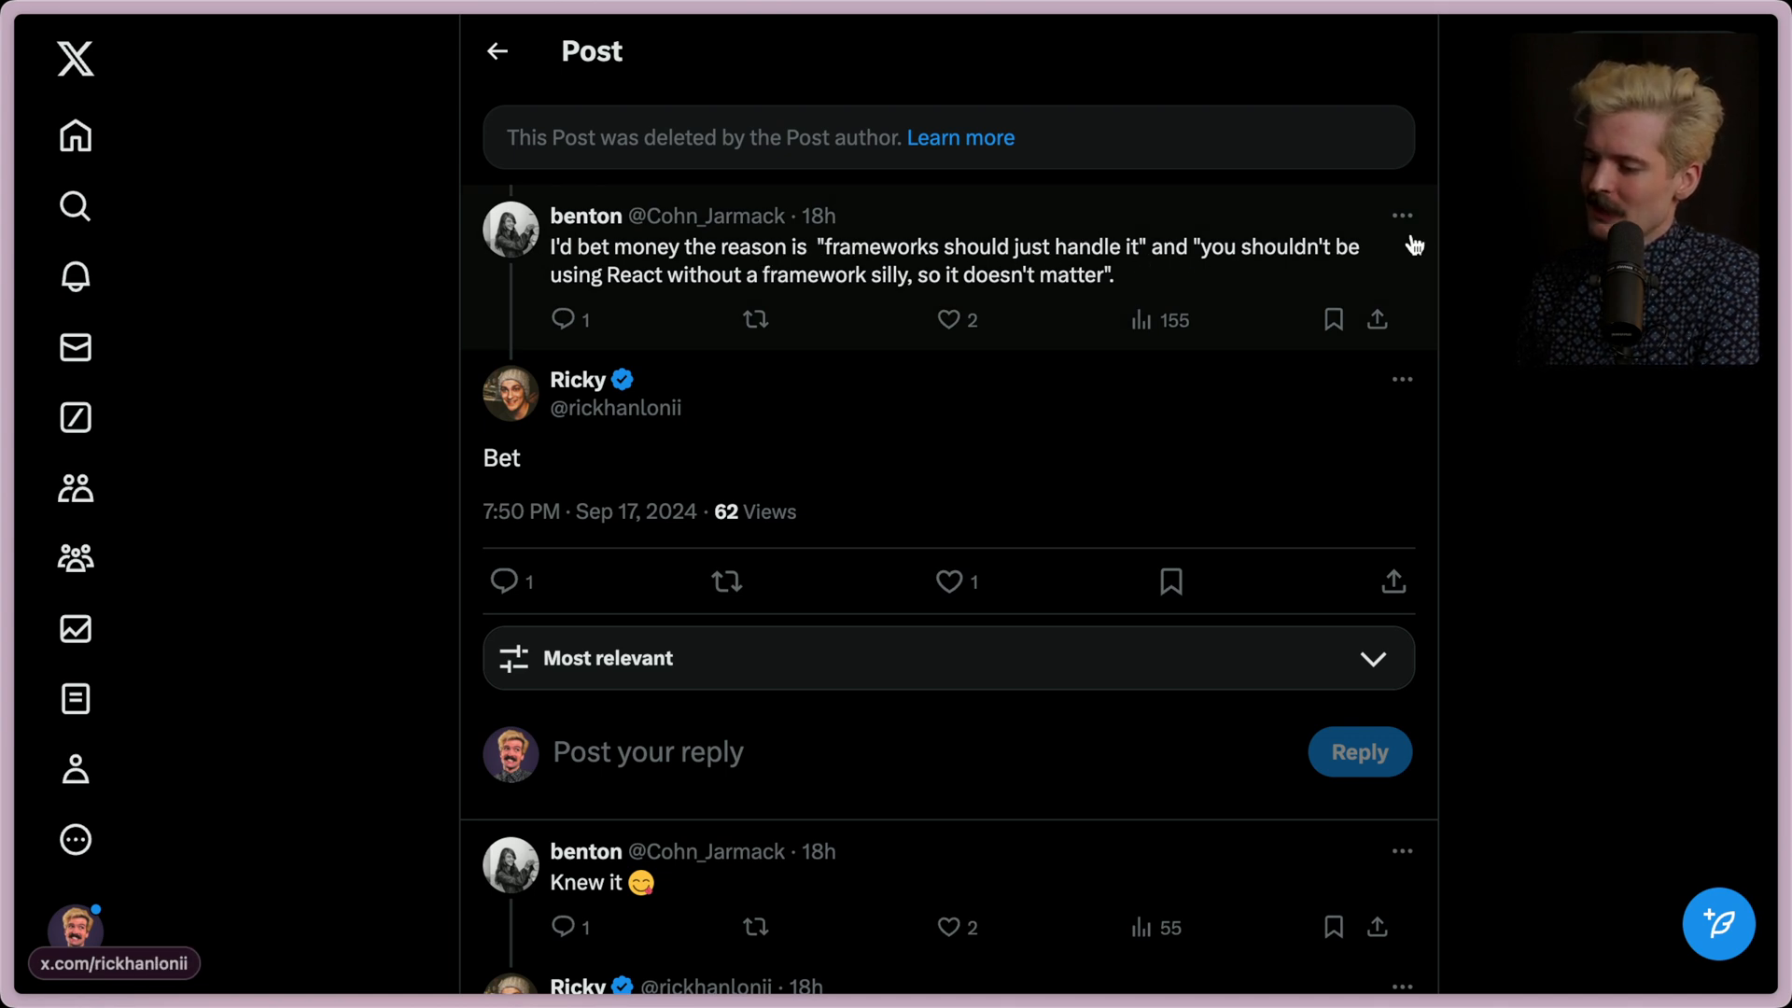
scroll(850, 596, down, 1)
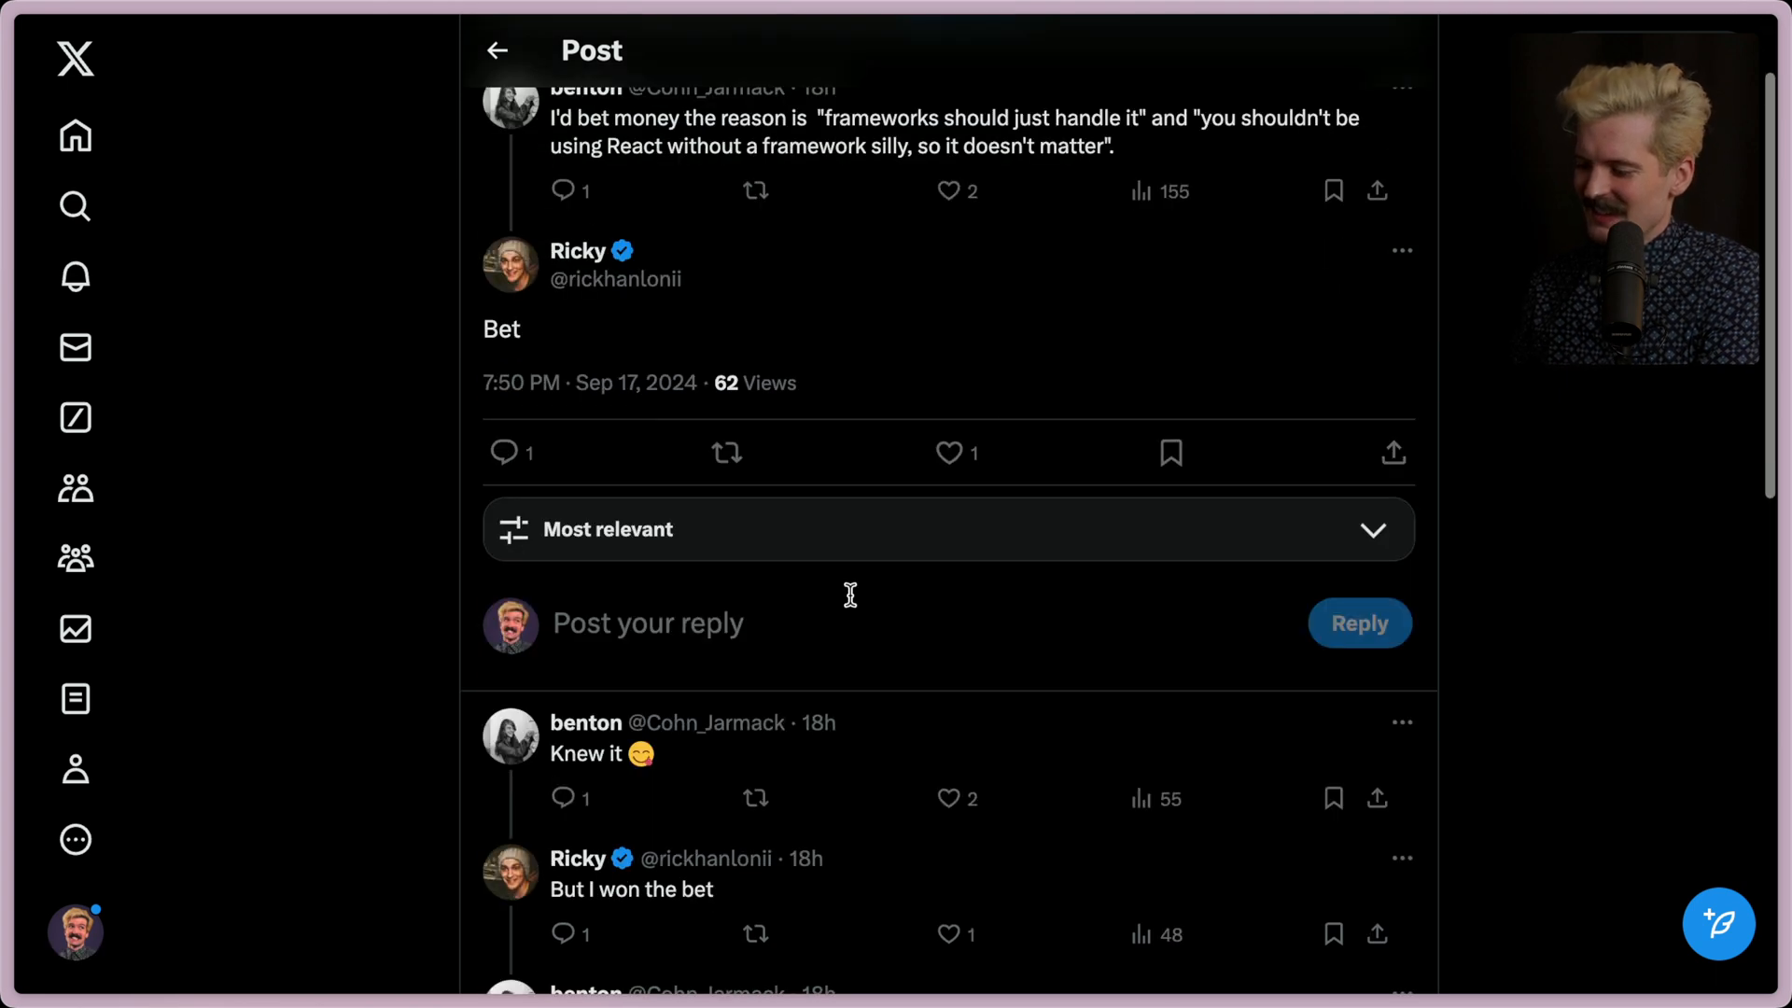
scroll(850, 594, up, 5)
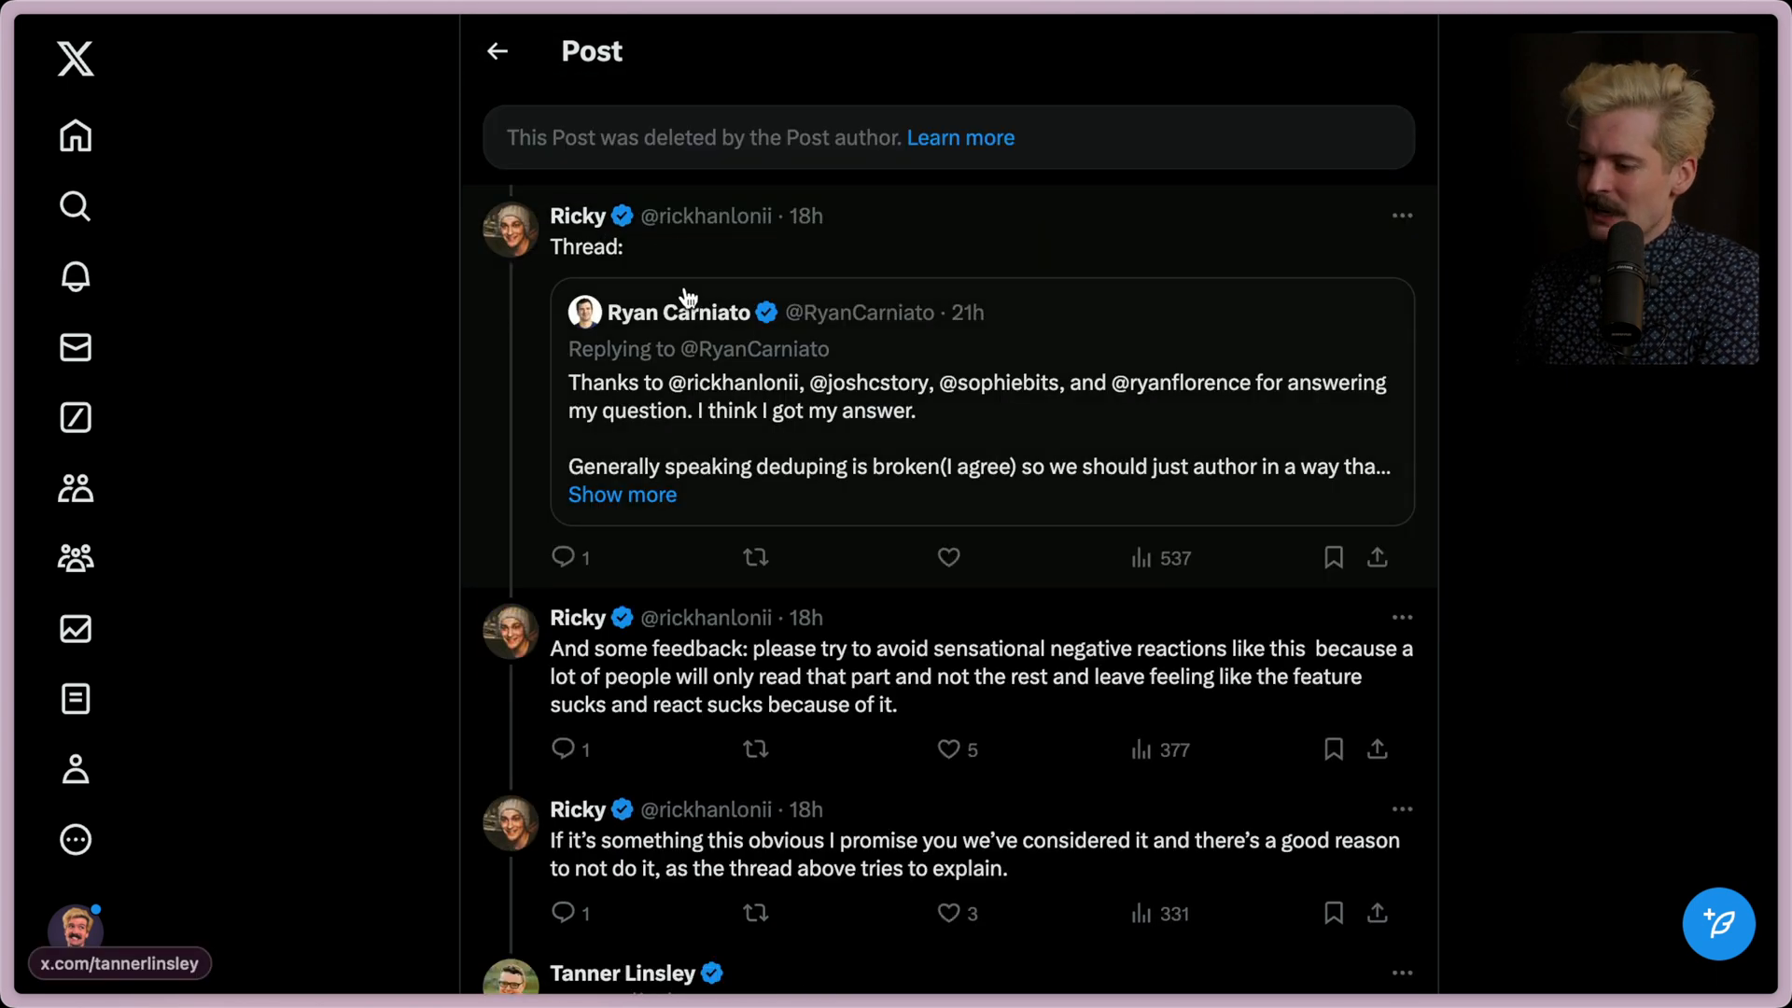
Open the 'Thread:' post, peek at its quoted post in a new tab, and expand the hidden replies
click(799, 219)
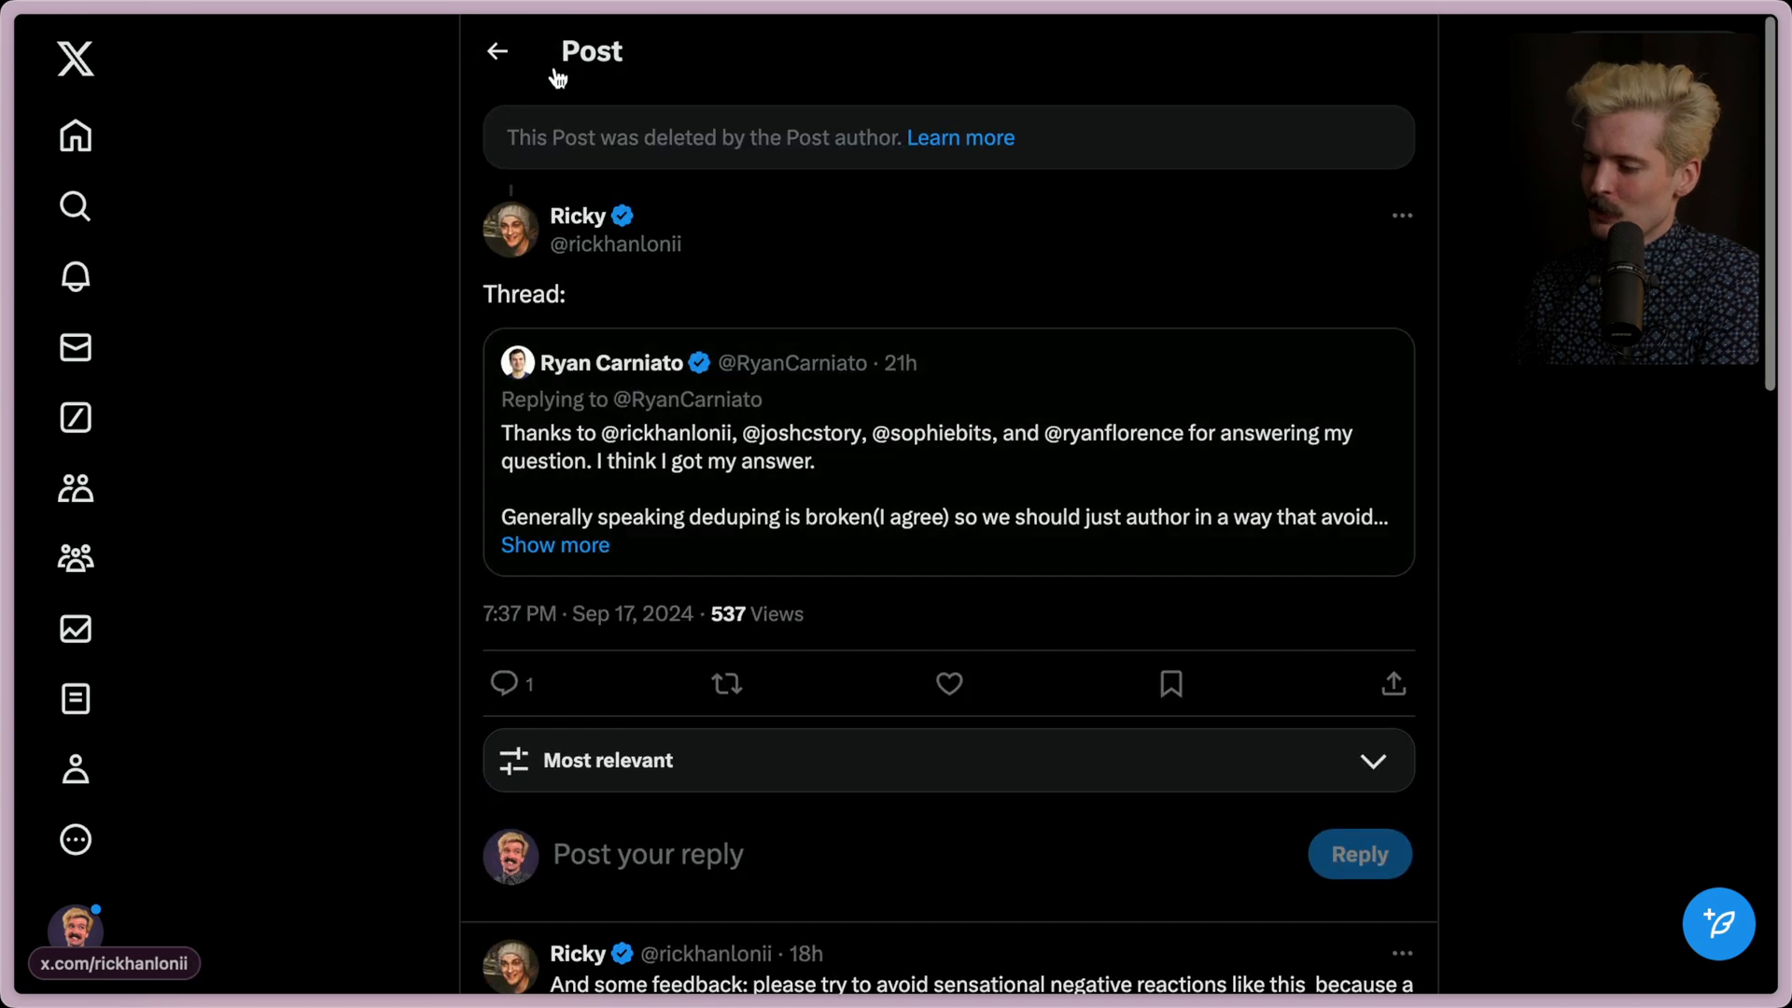
super+click(899, 368)
click(136, 587)
click(143, 530)
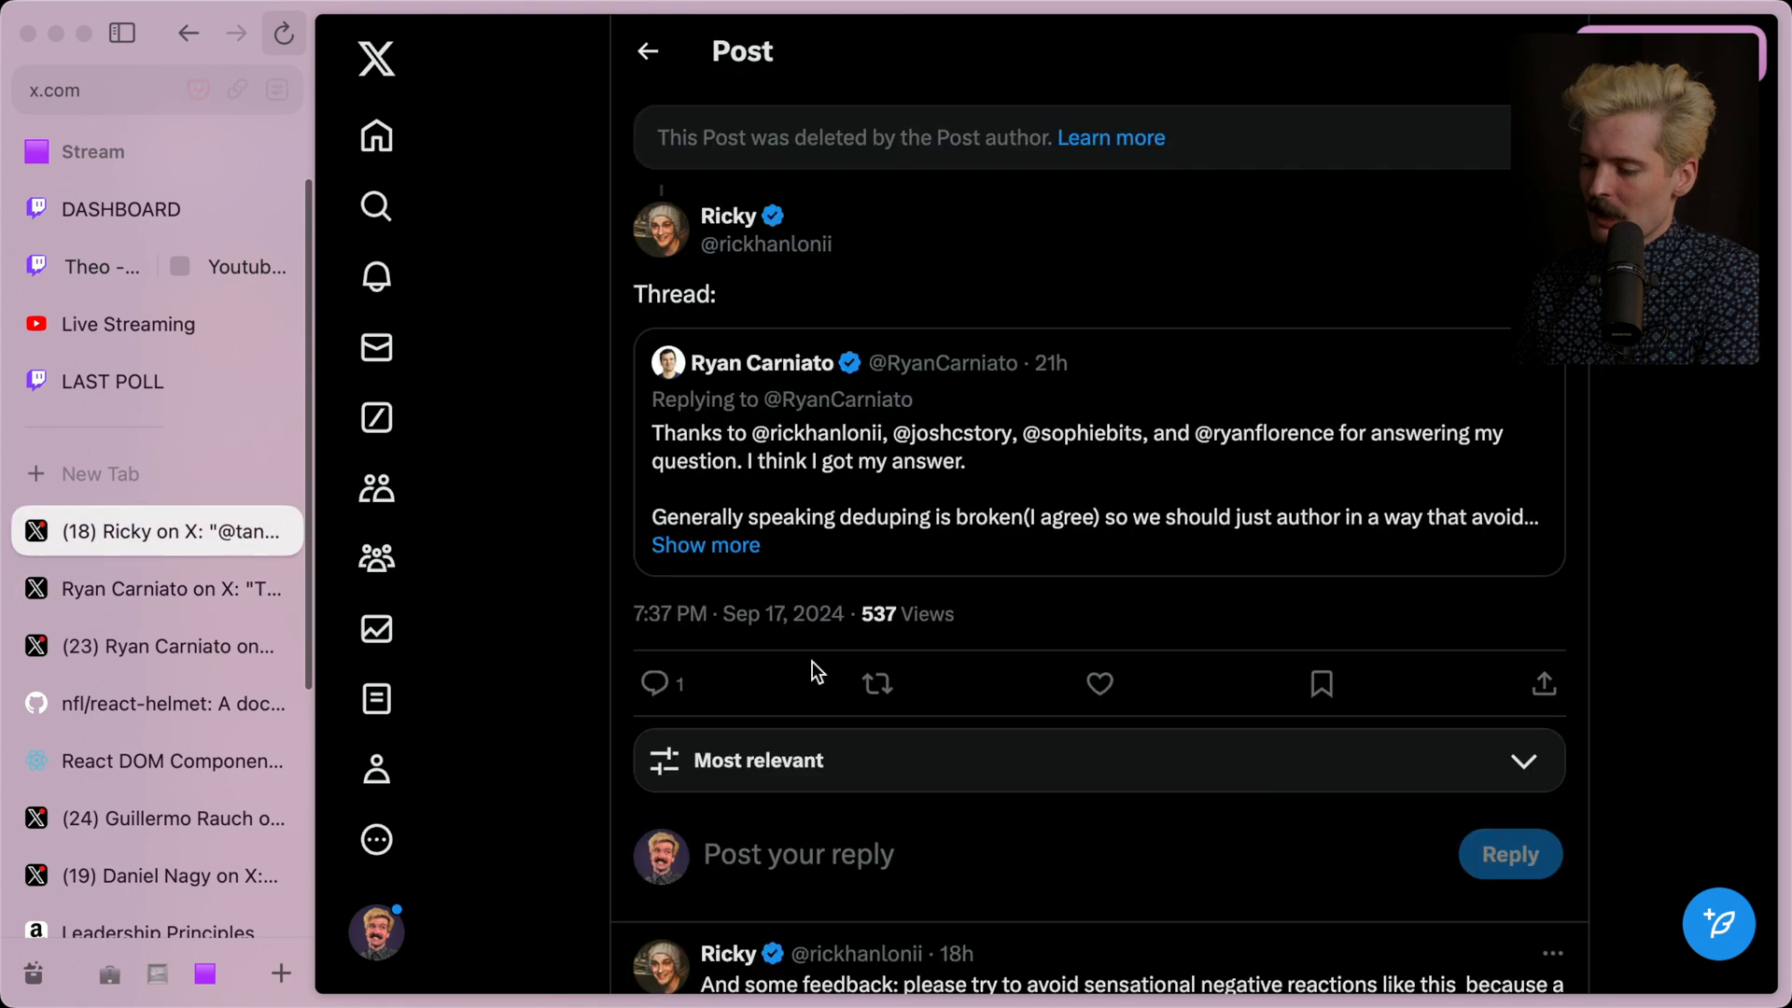
scroll(813, 672, down, 5)
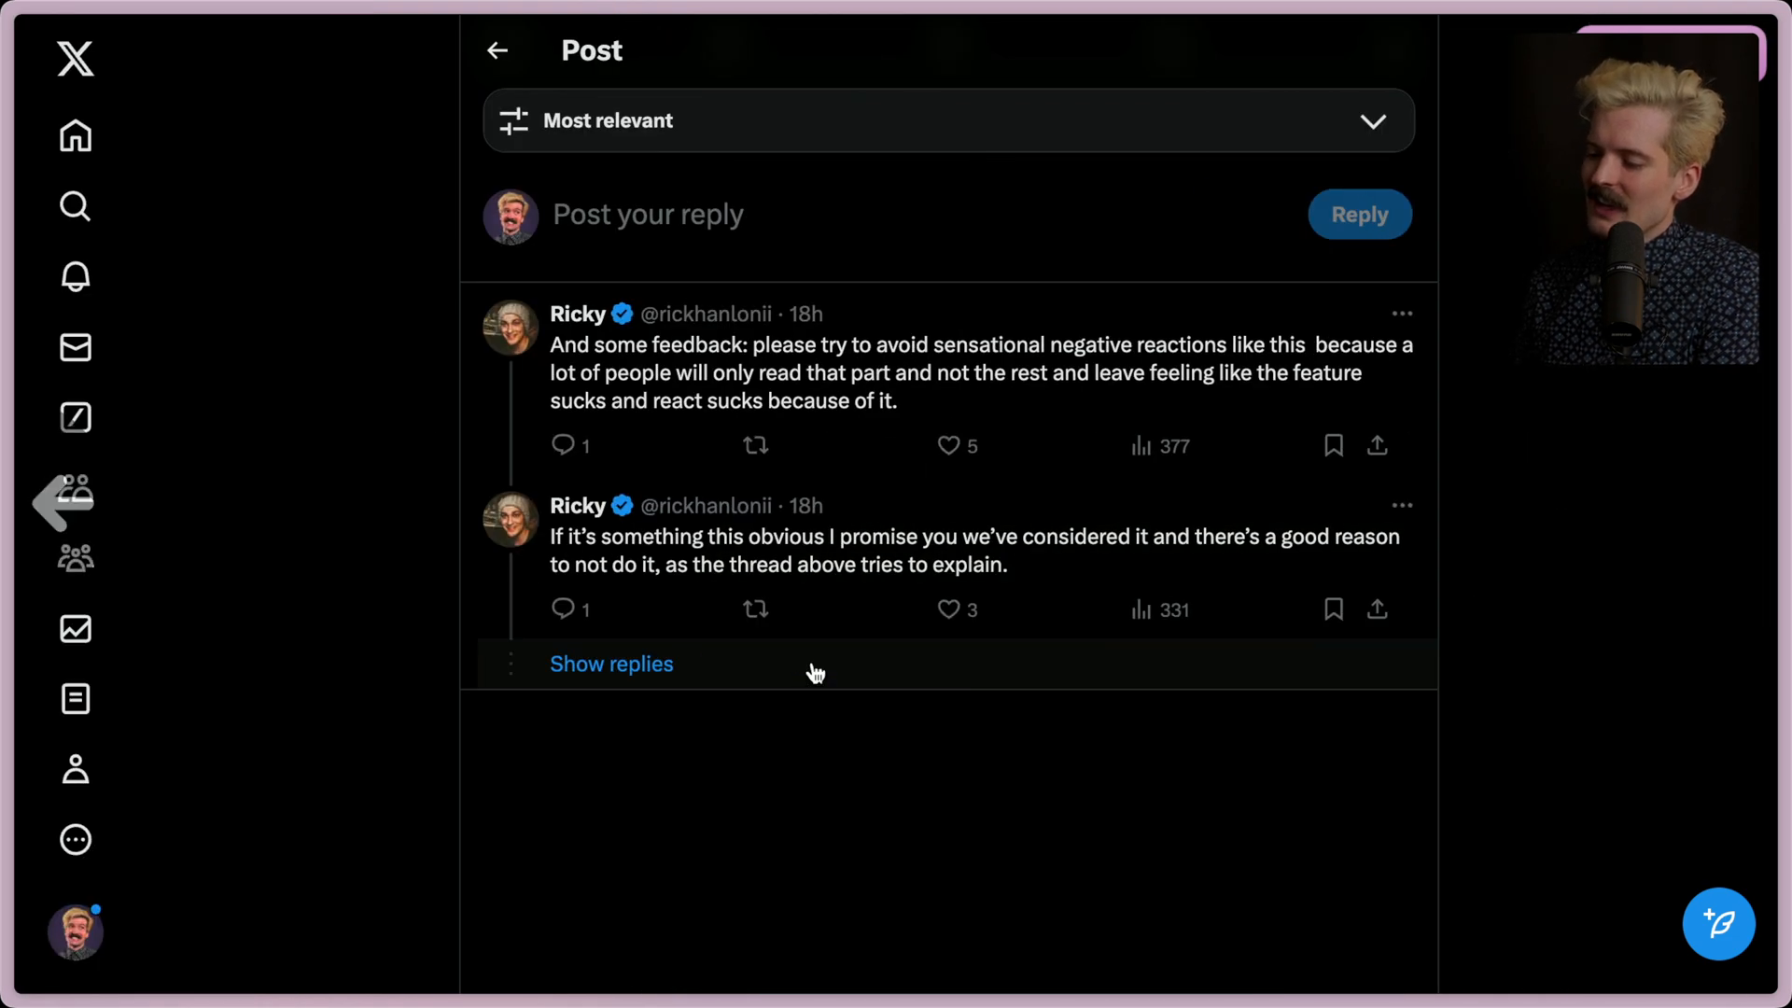
click(808, 670)
scroll(691, 773, down, 1)
scroll(691, 772, down, 7)
scroll(687, 772, up, 3)
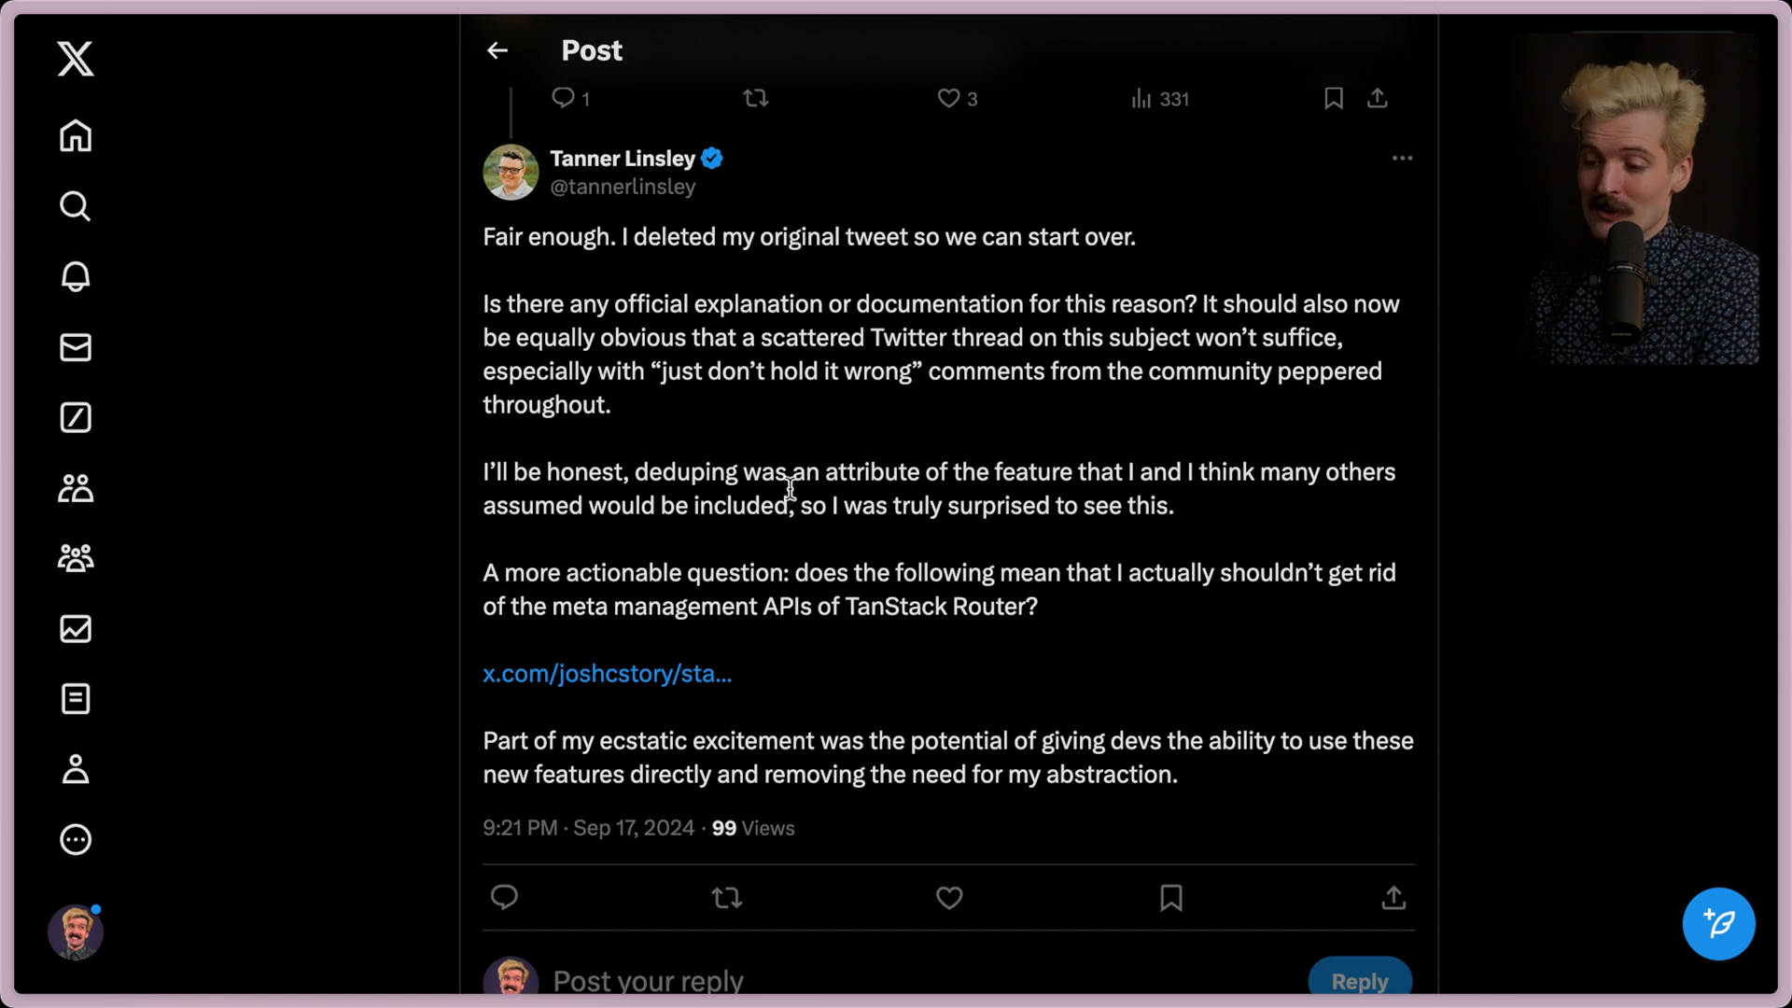
Switch to Ryan Carniato's 'Thanks to…' post thanking the React team via the Arc sidebar
key(super+s)
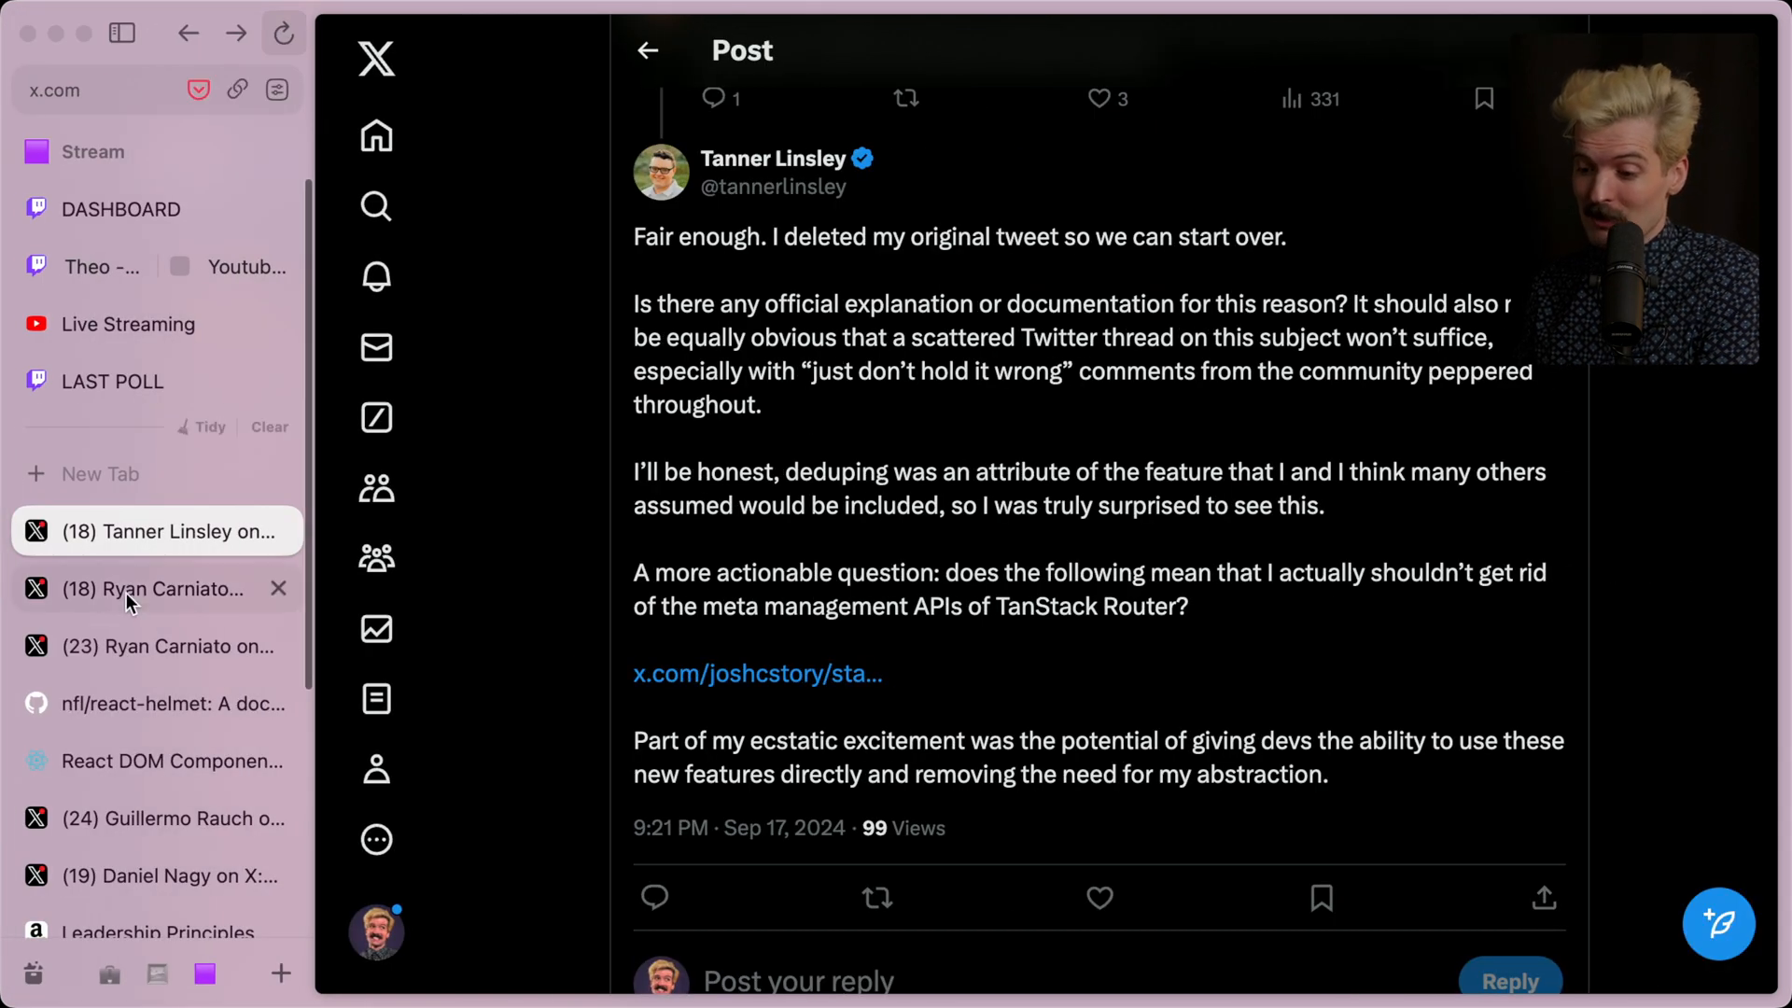
click(129, 590)
scroll(914, 370, up, 1)
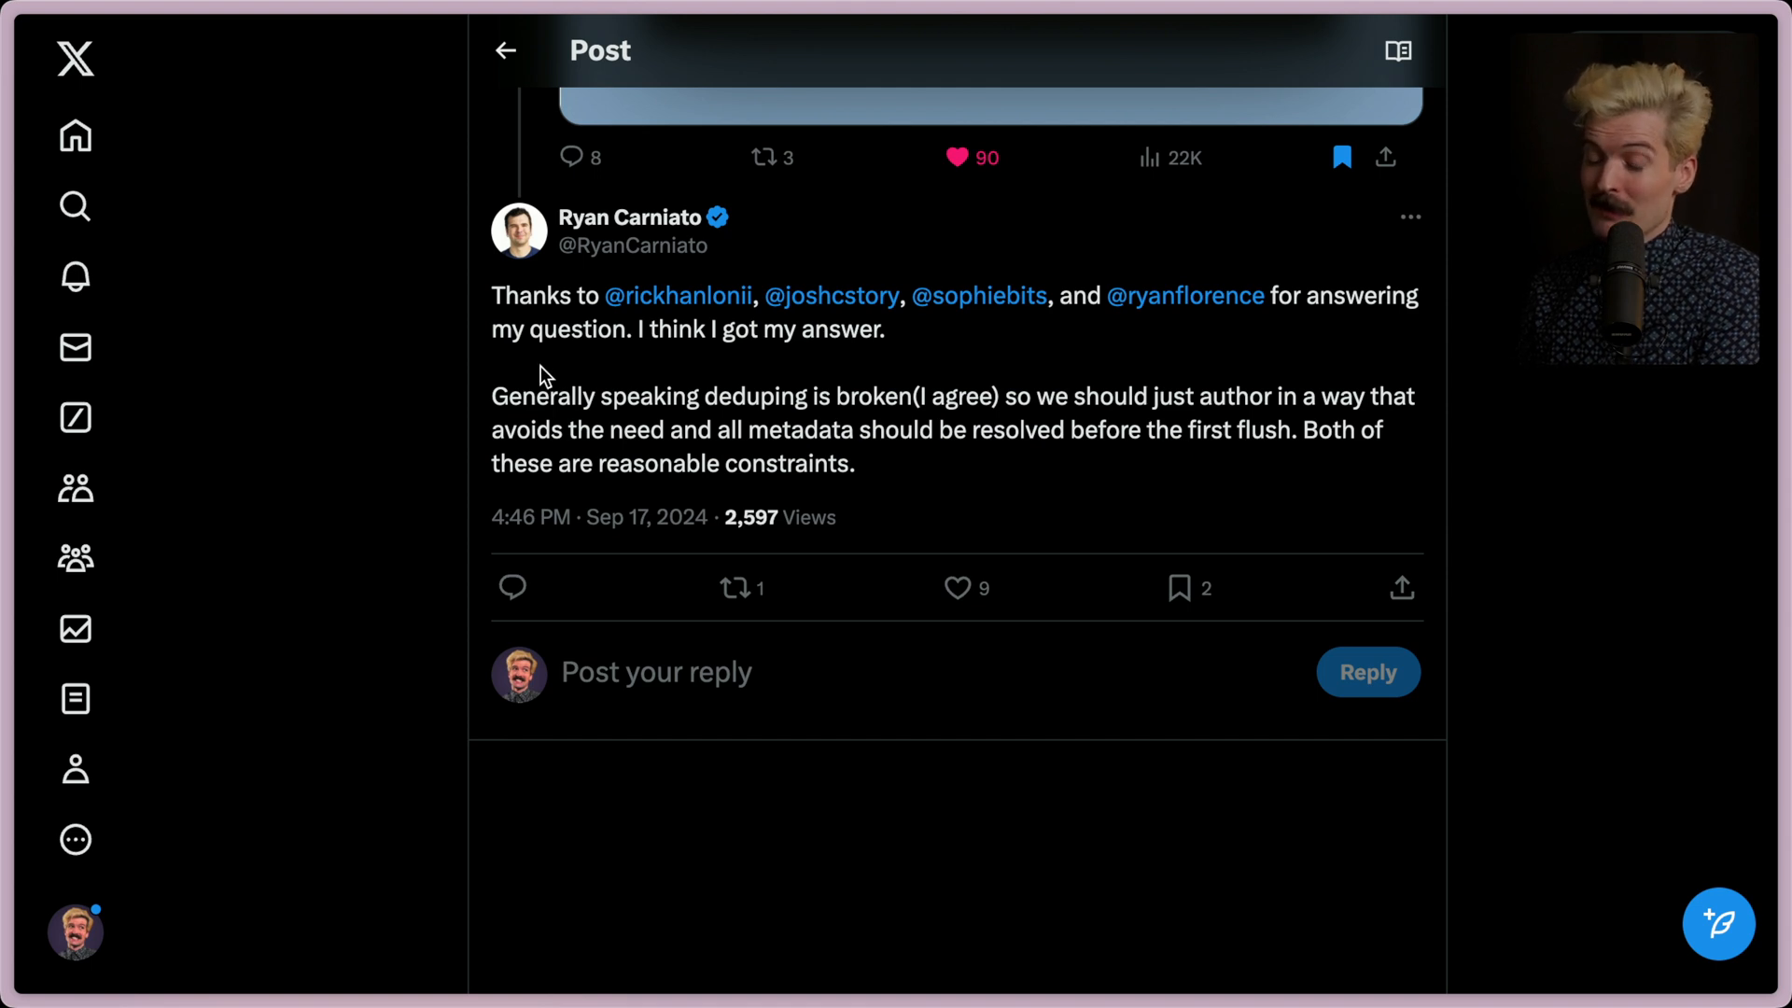
key(super+Tab)
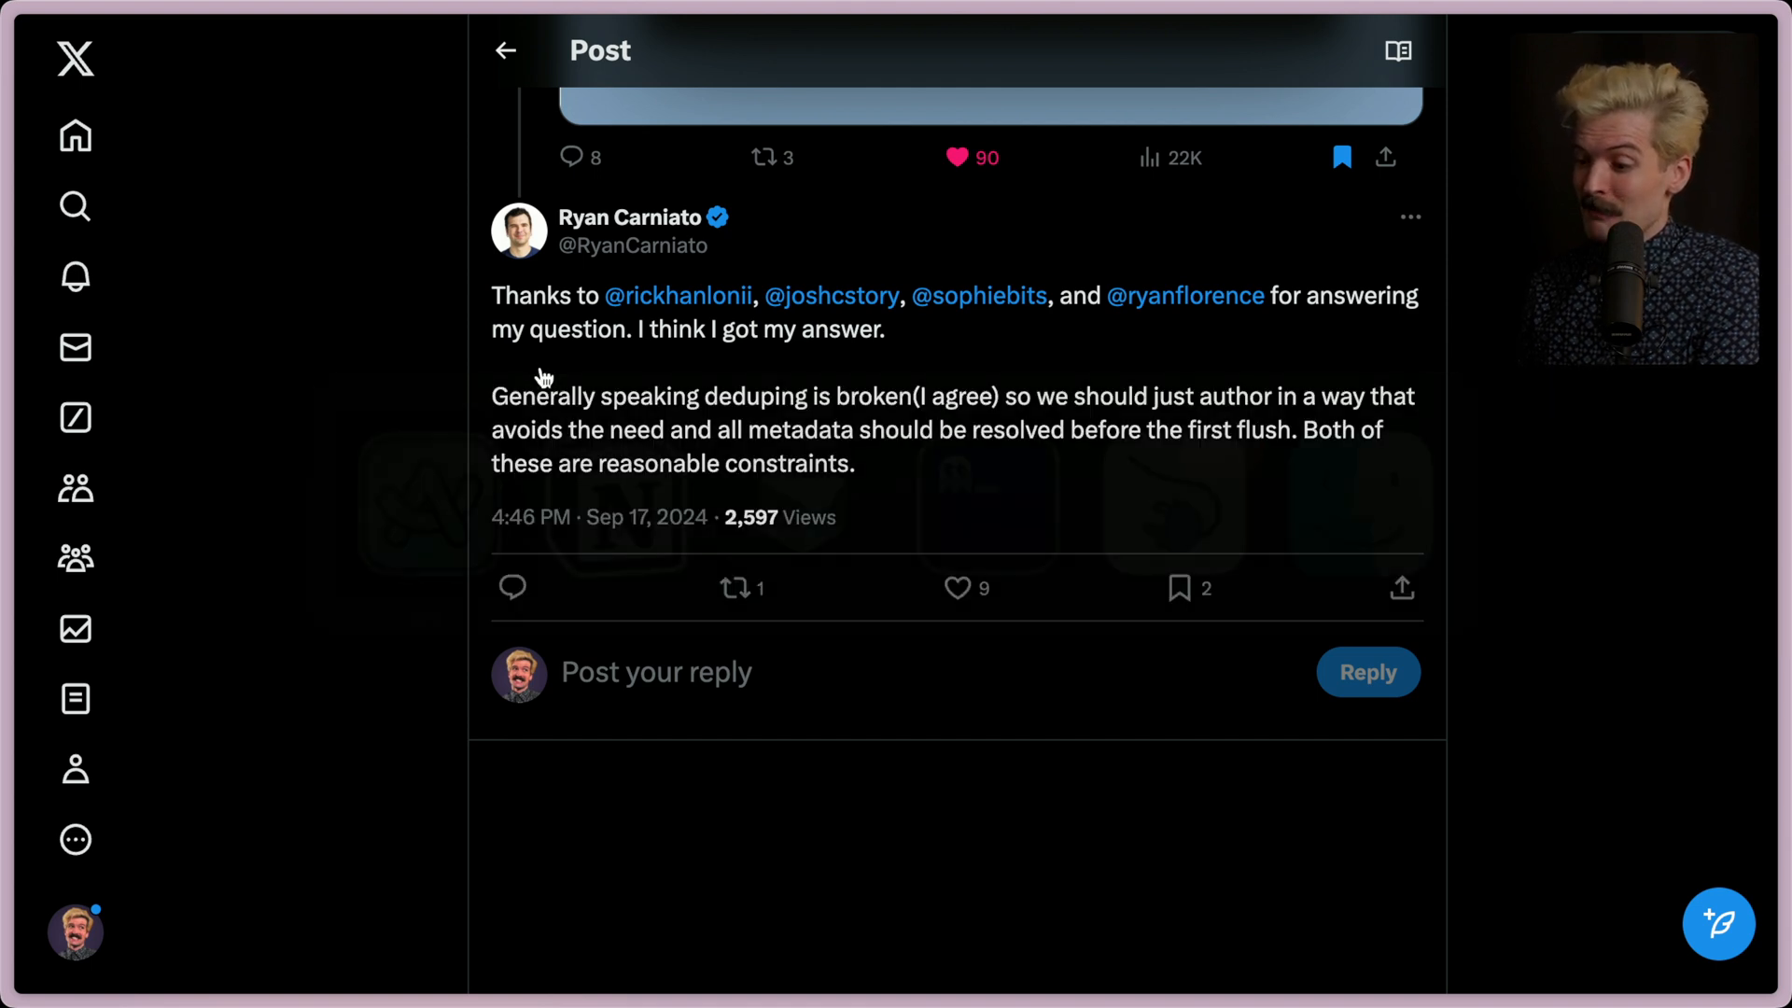
key(super+Tab)
key(super+Tab)
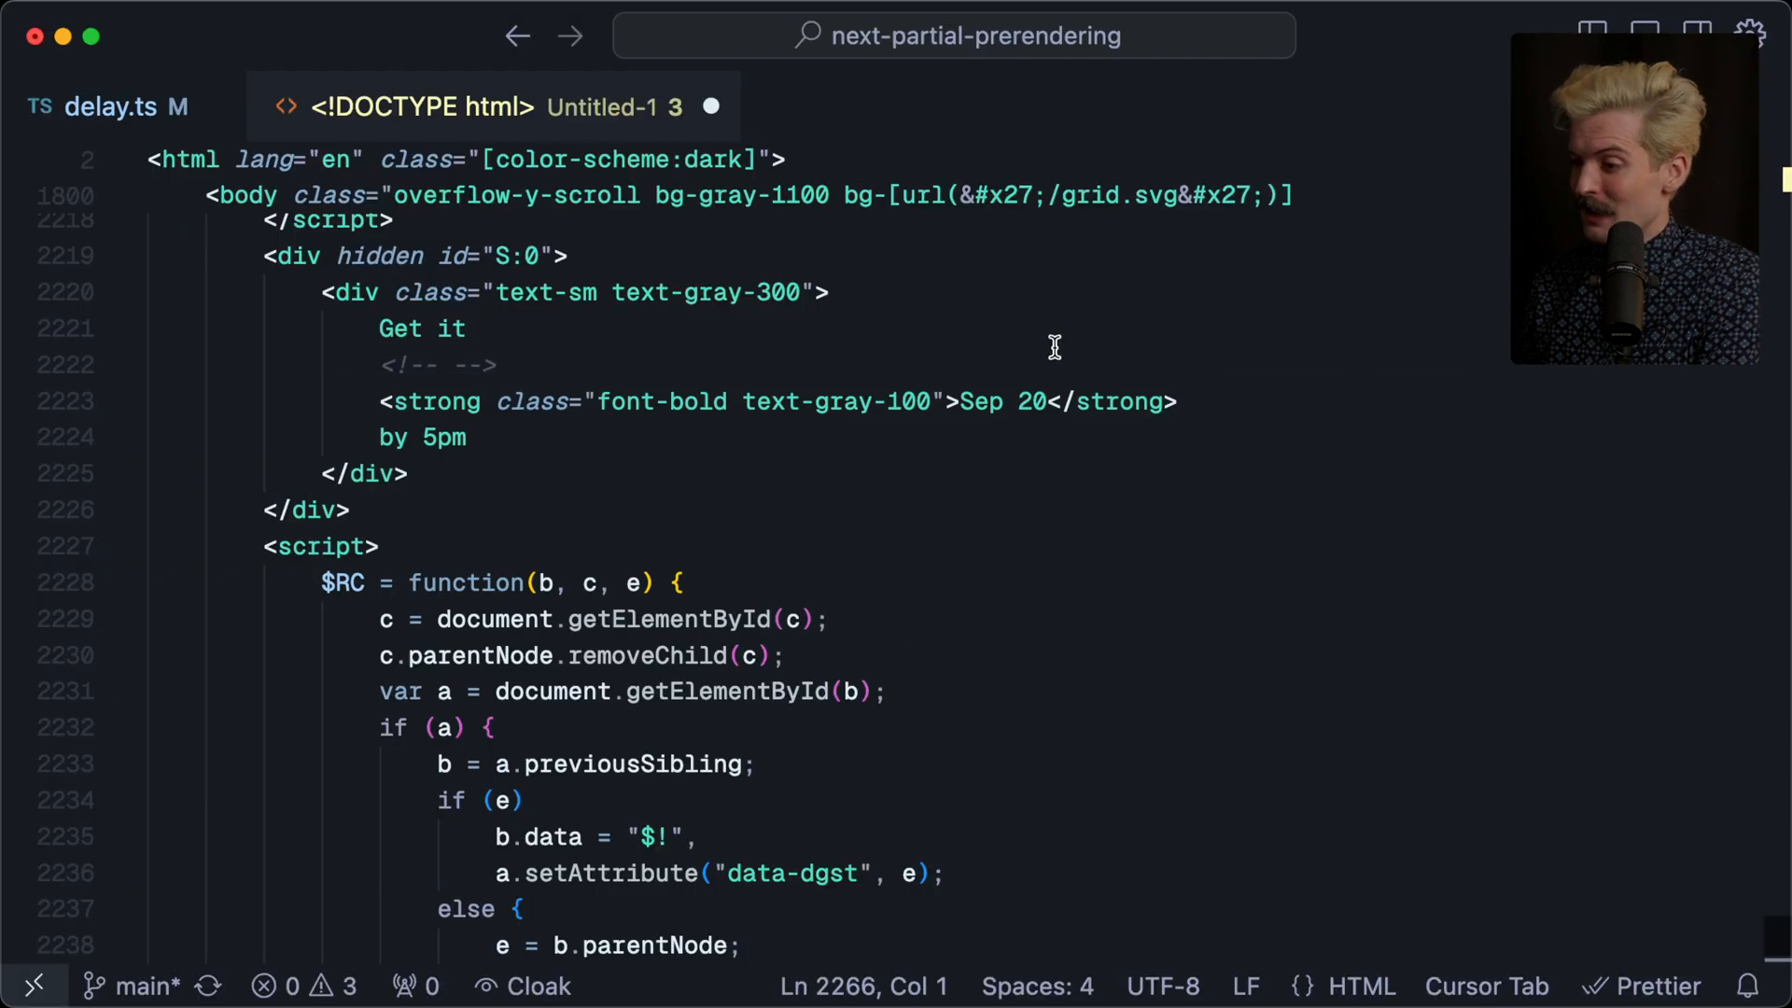
key(super+grave)
key(super+b)
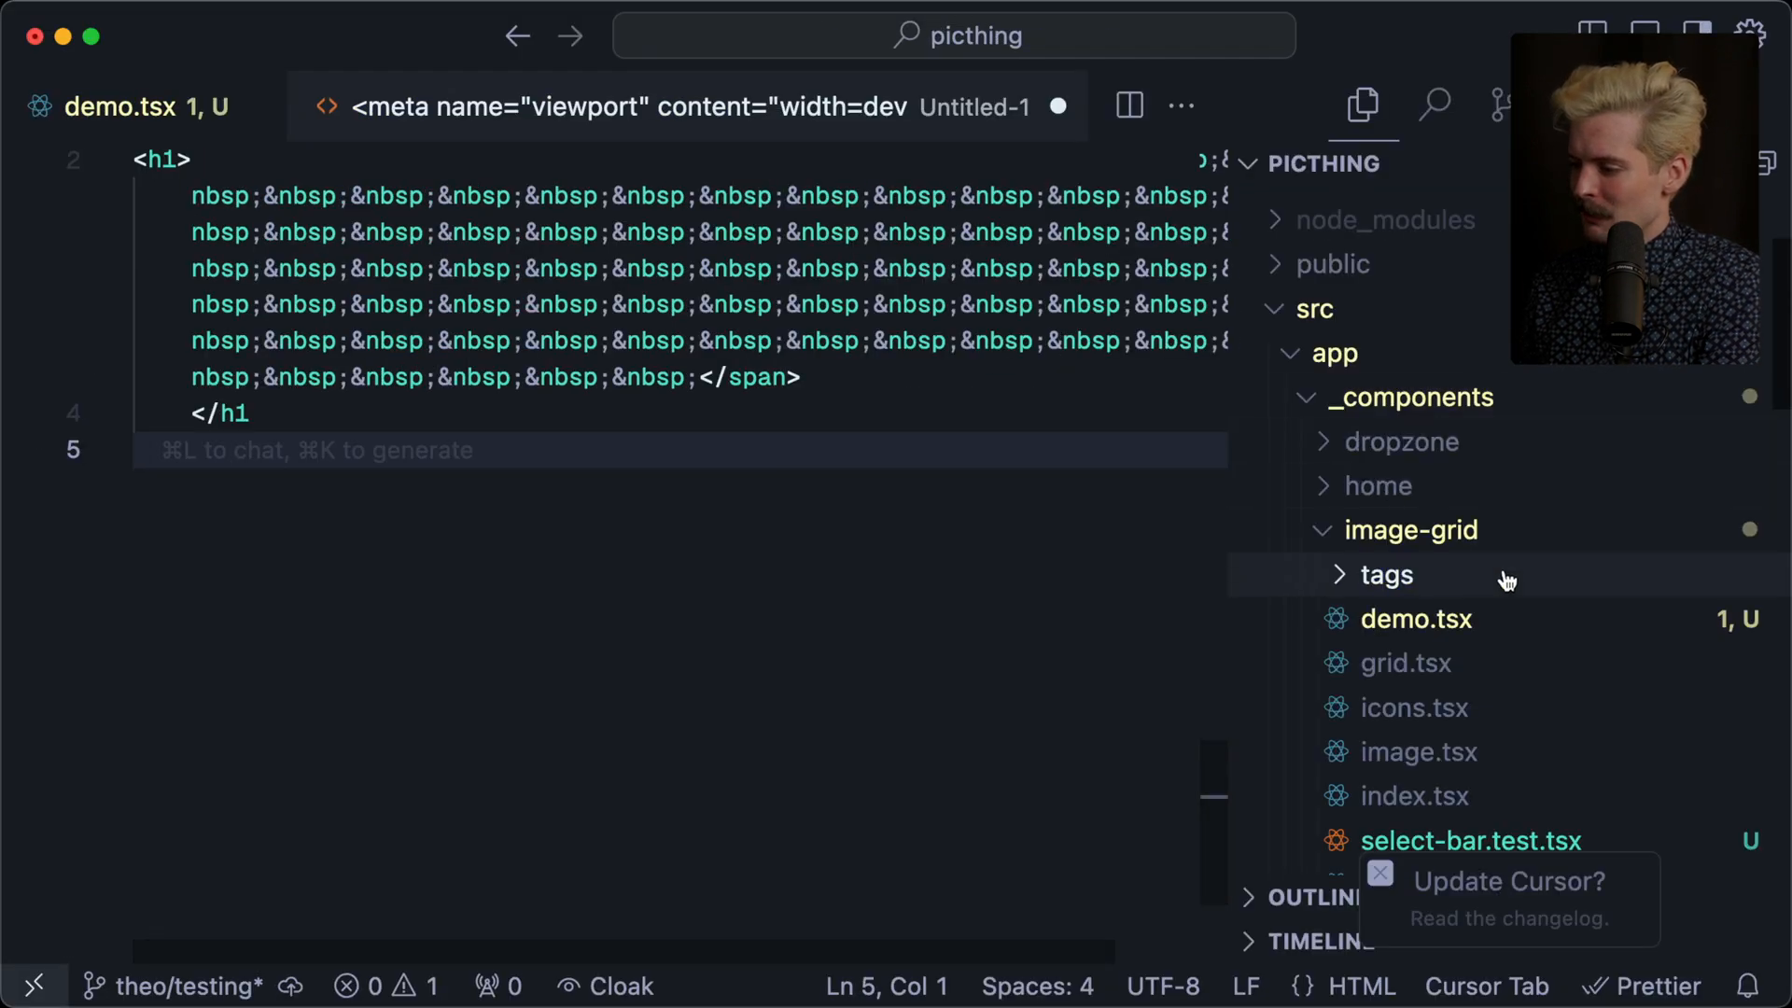
scroll(1506, 580, down, 5)
click(1500, 580)
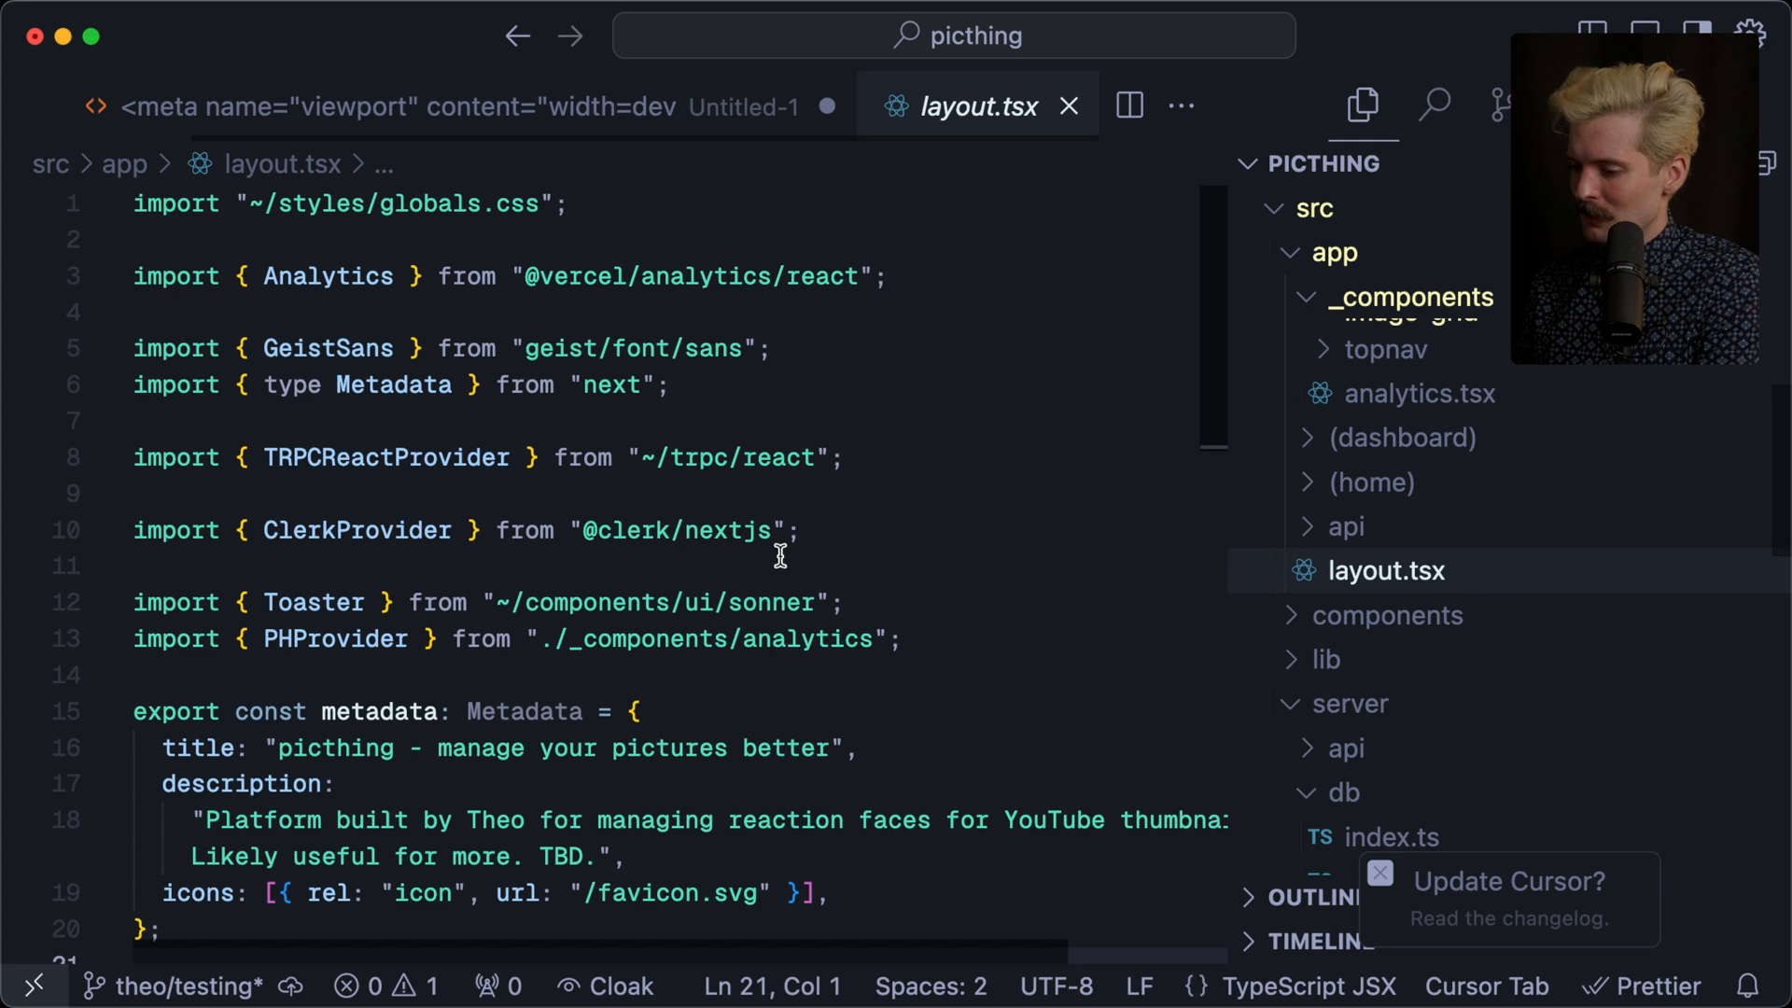
scroll(781, 556, down, 5)
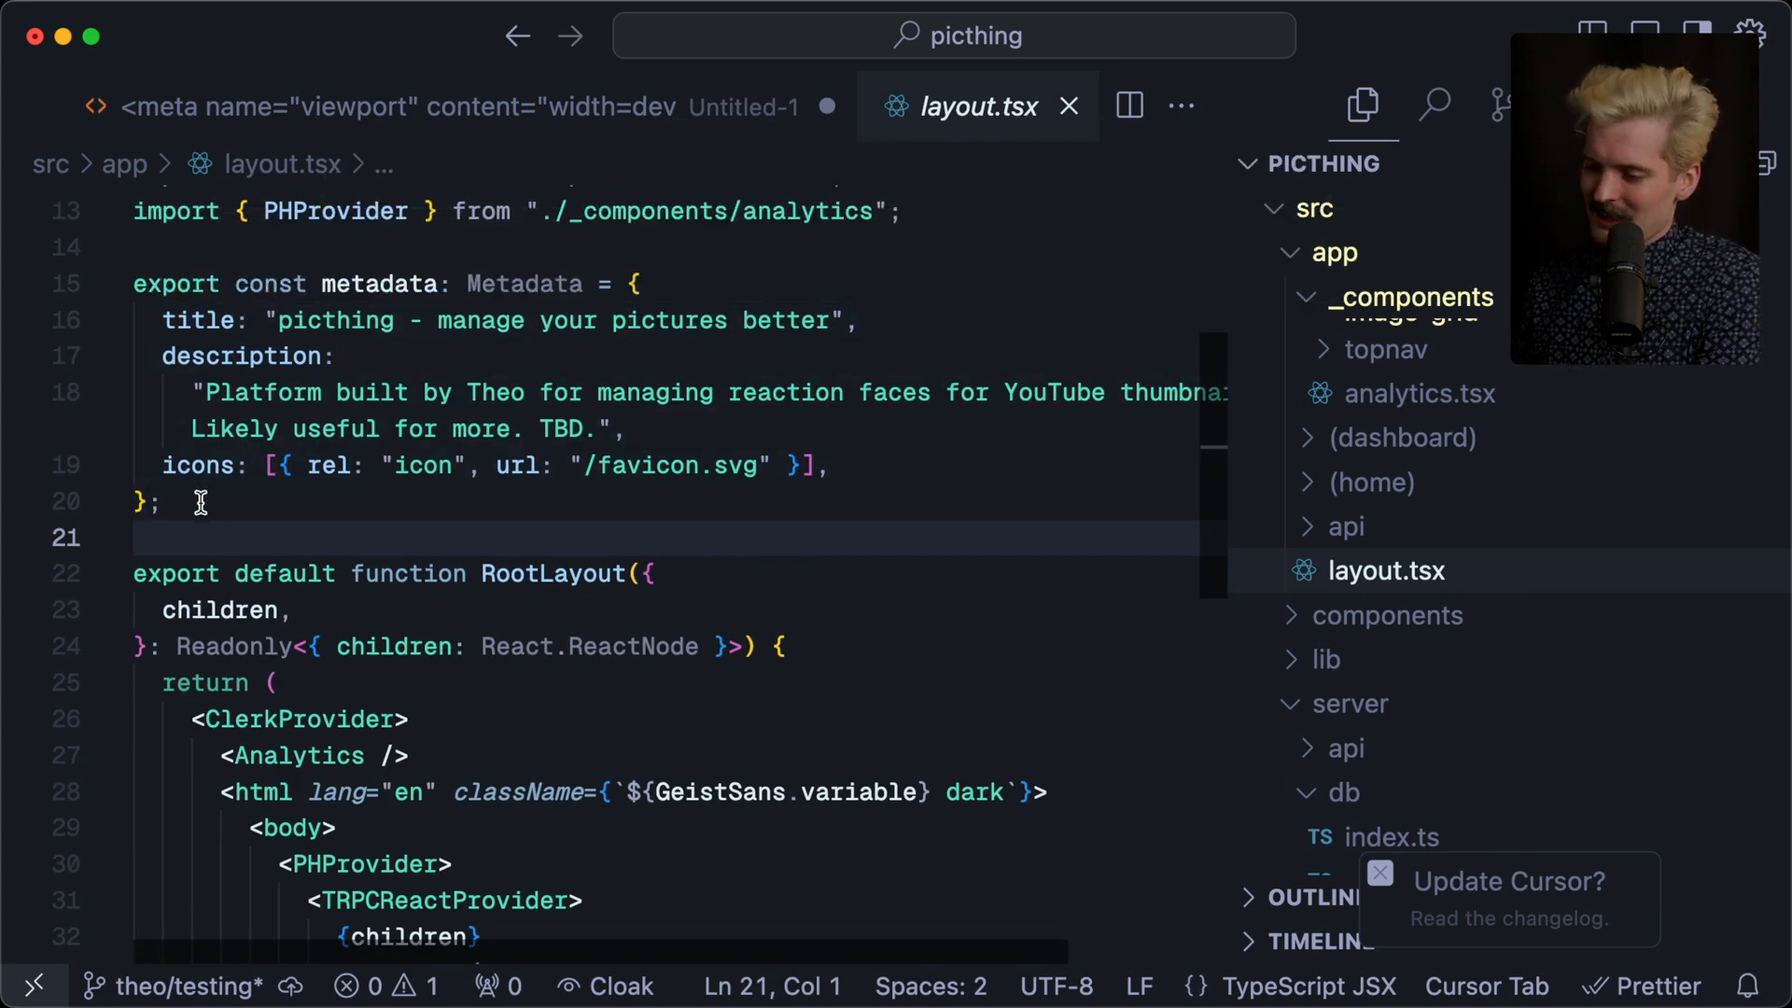
click(190, 247)
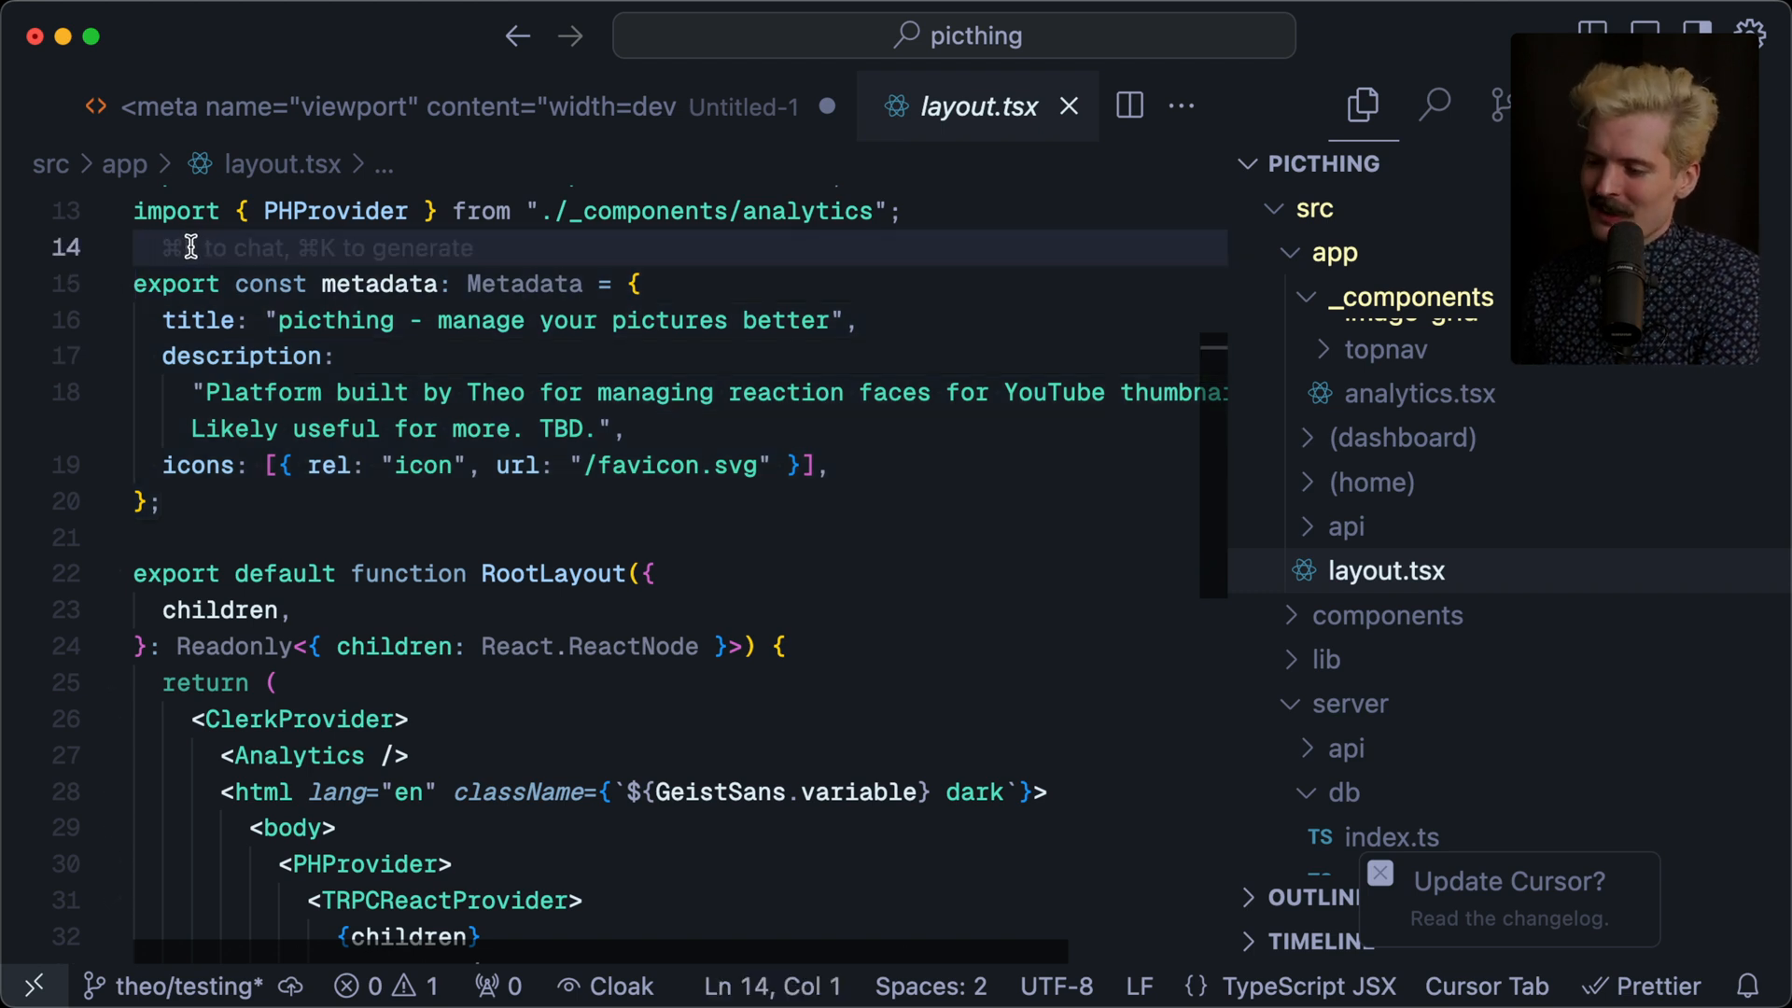
drag(154, 472, 208, 509)
click(212, 513)
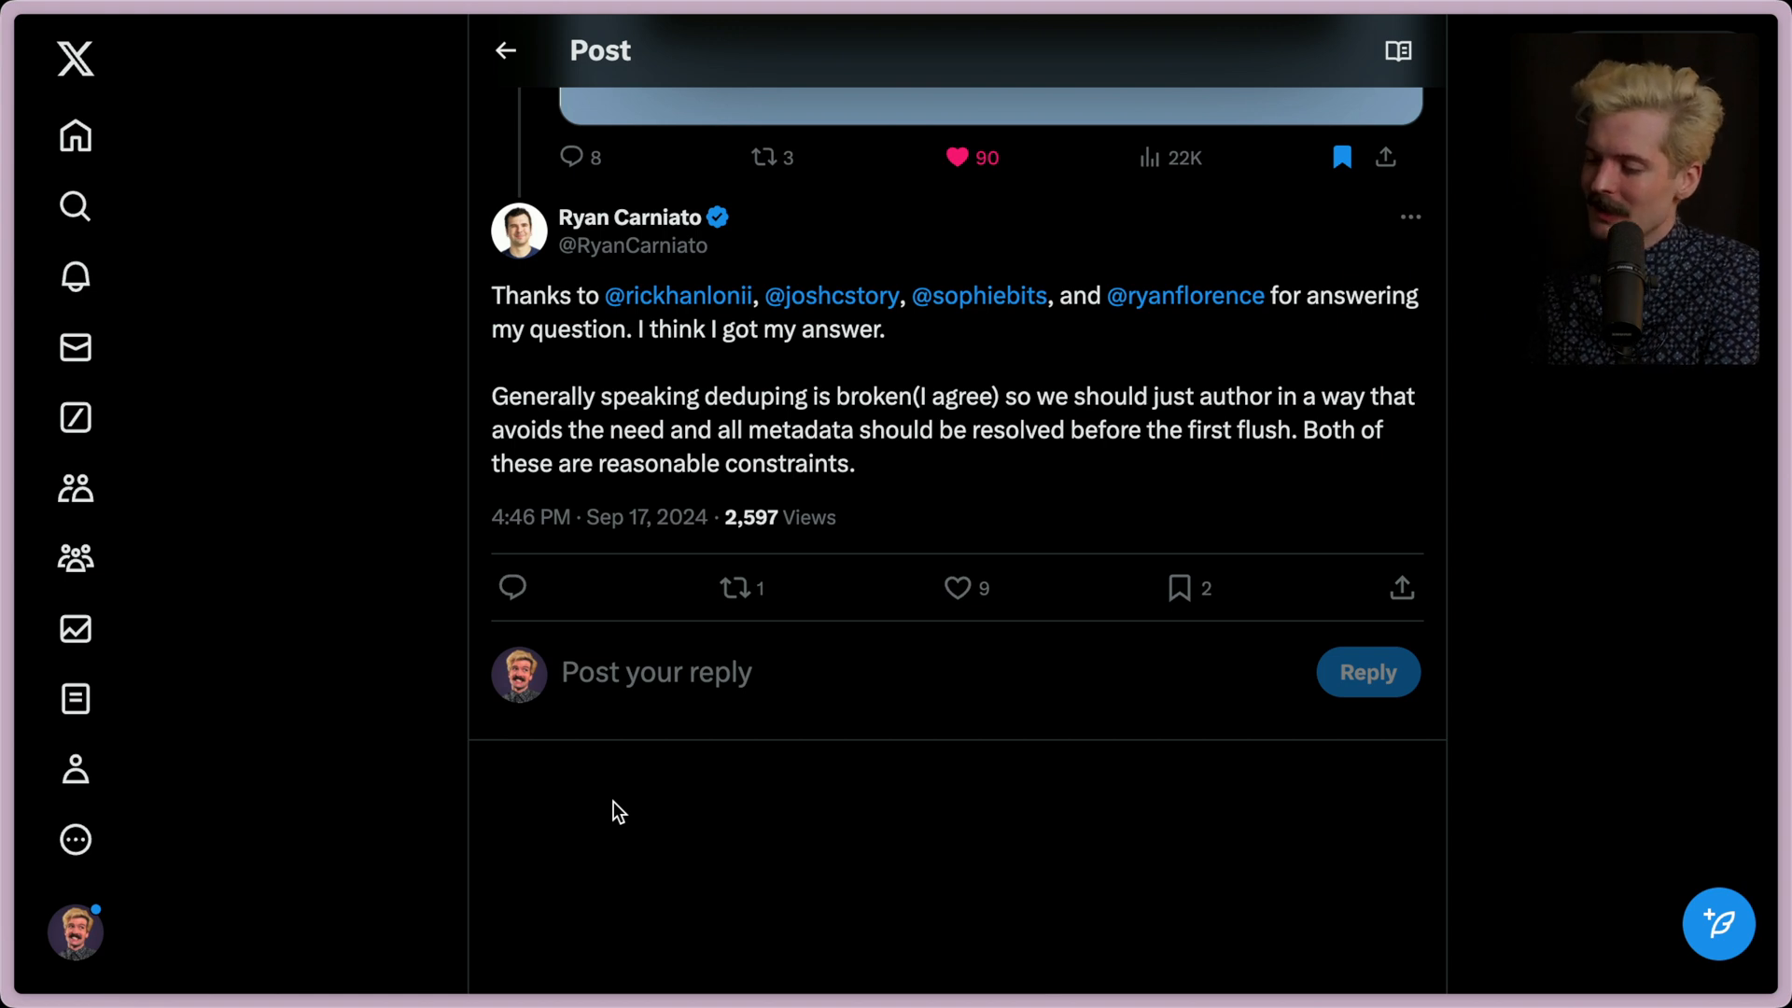
Switch back to Tanner Linsley's documentation-request post with Ricky's react.dev reply below
key(super+s)
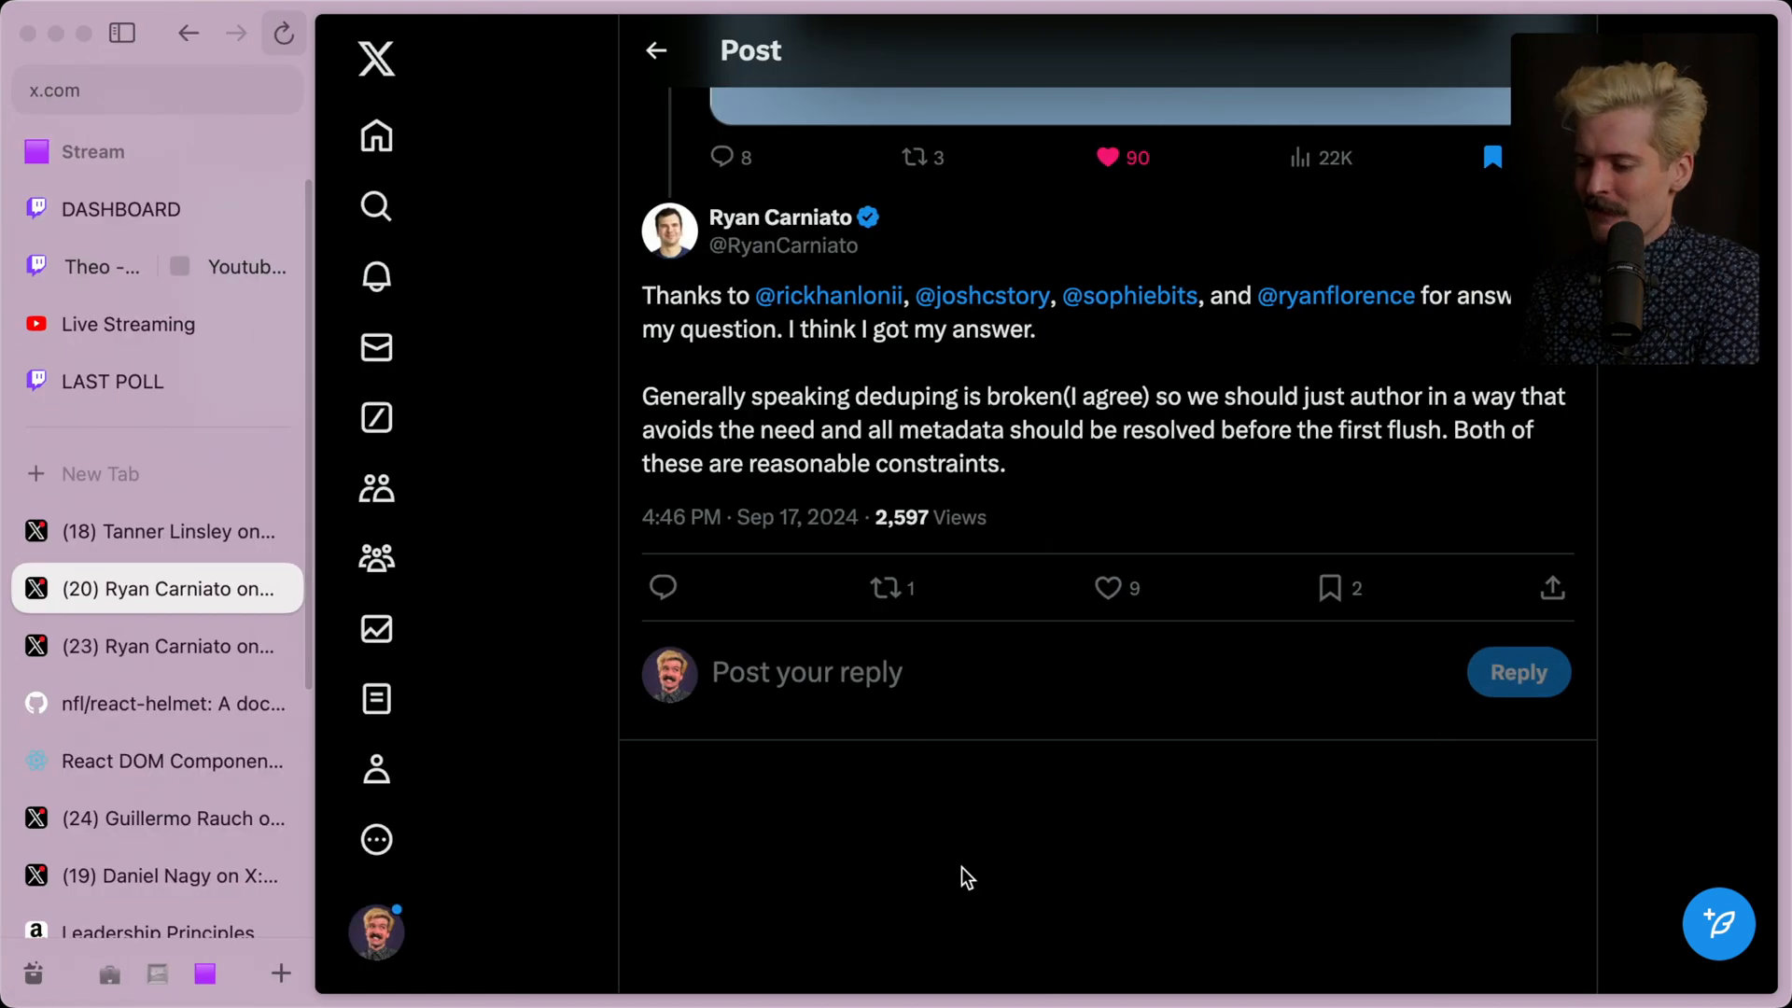
mouse_move(154, 588)
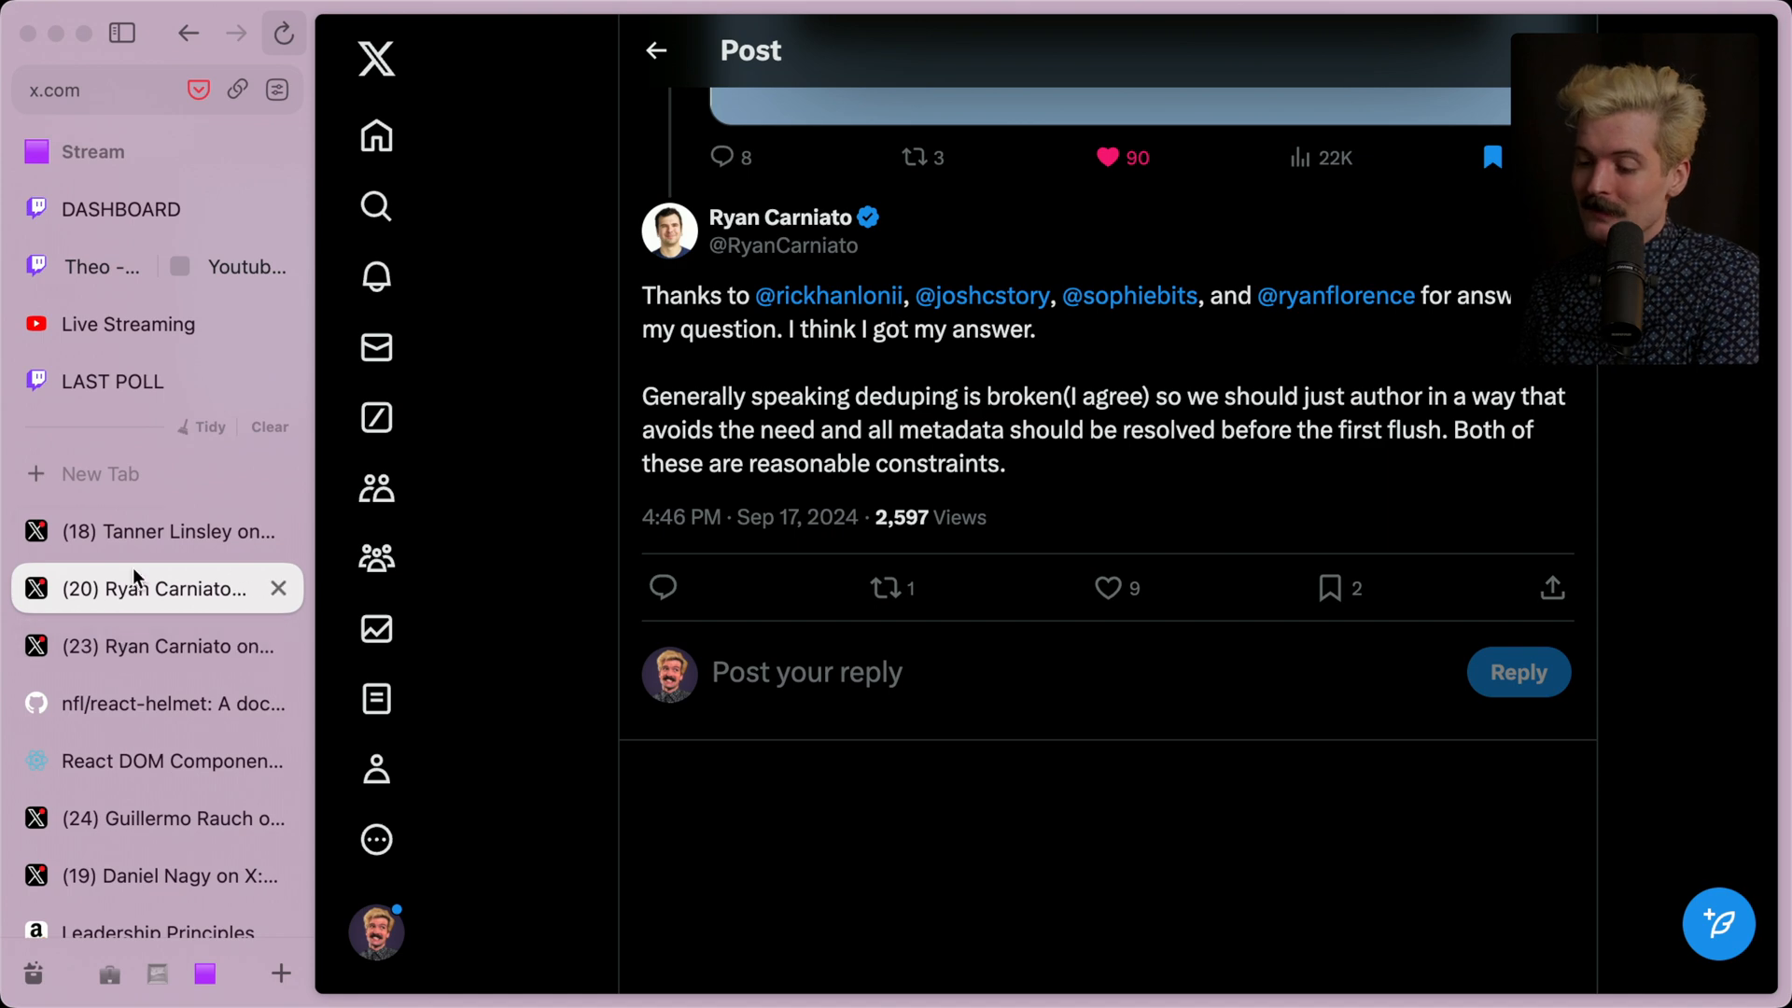
click(134, 538)
key(super+s)
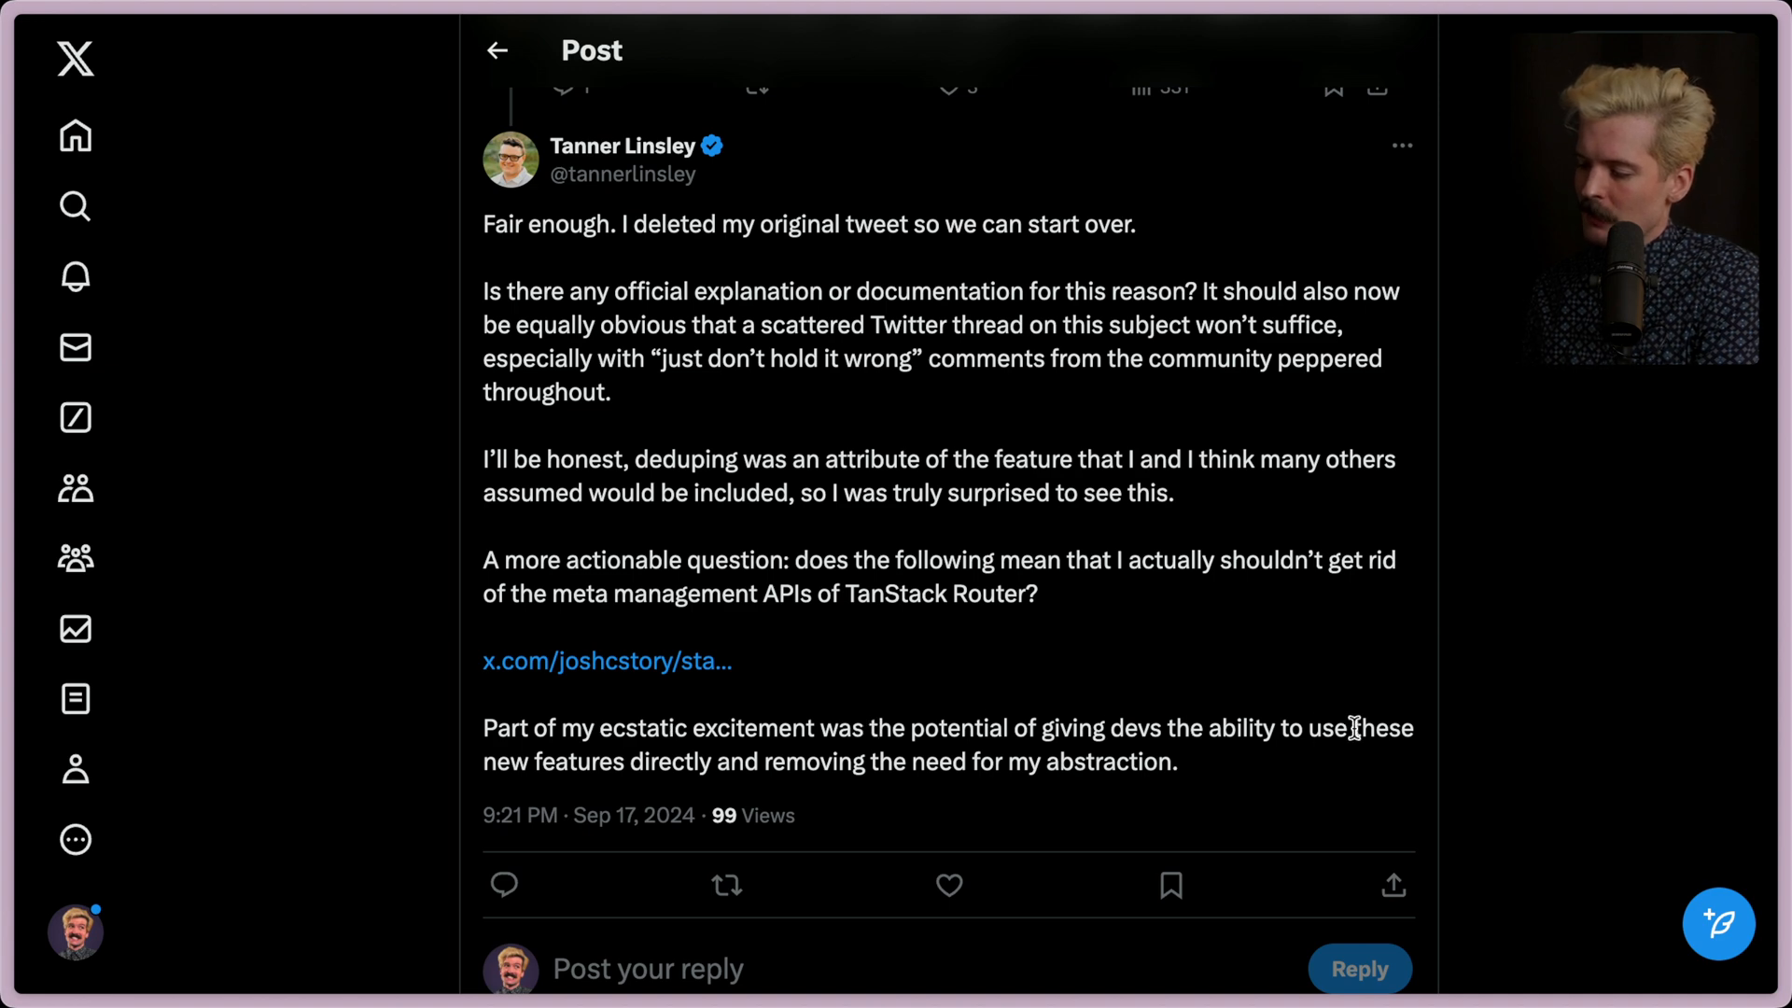
scroll(1021, 761, down, 3)
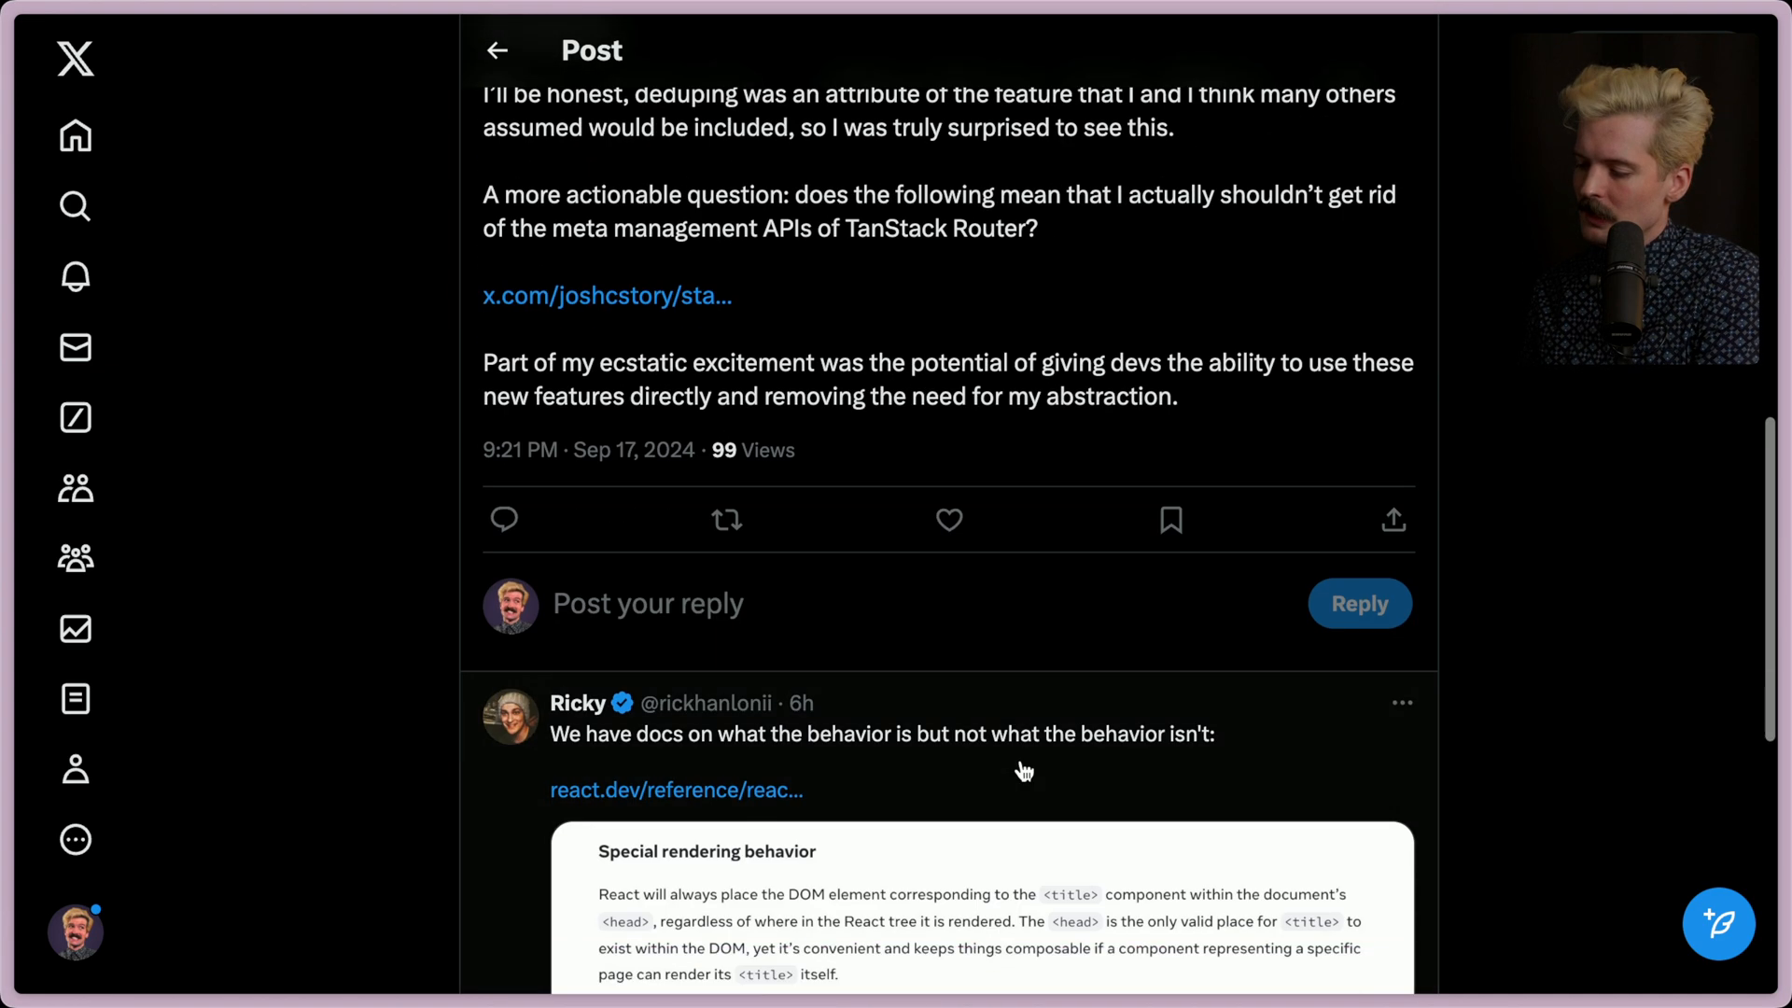
scroll(1022, 766, down, 1)
scroll(1024, 771, down, 2)
scroll(1023, 771, down, 1)
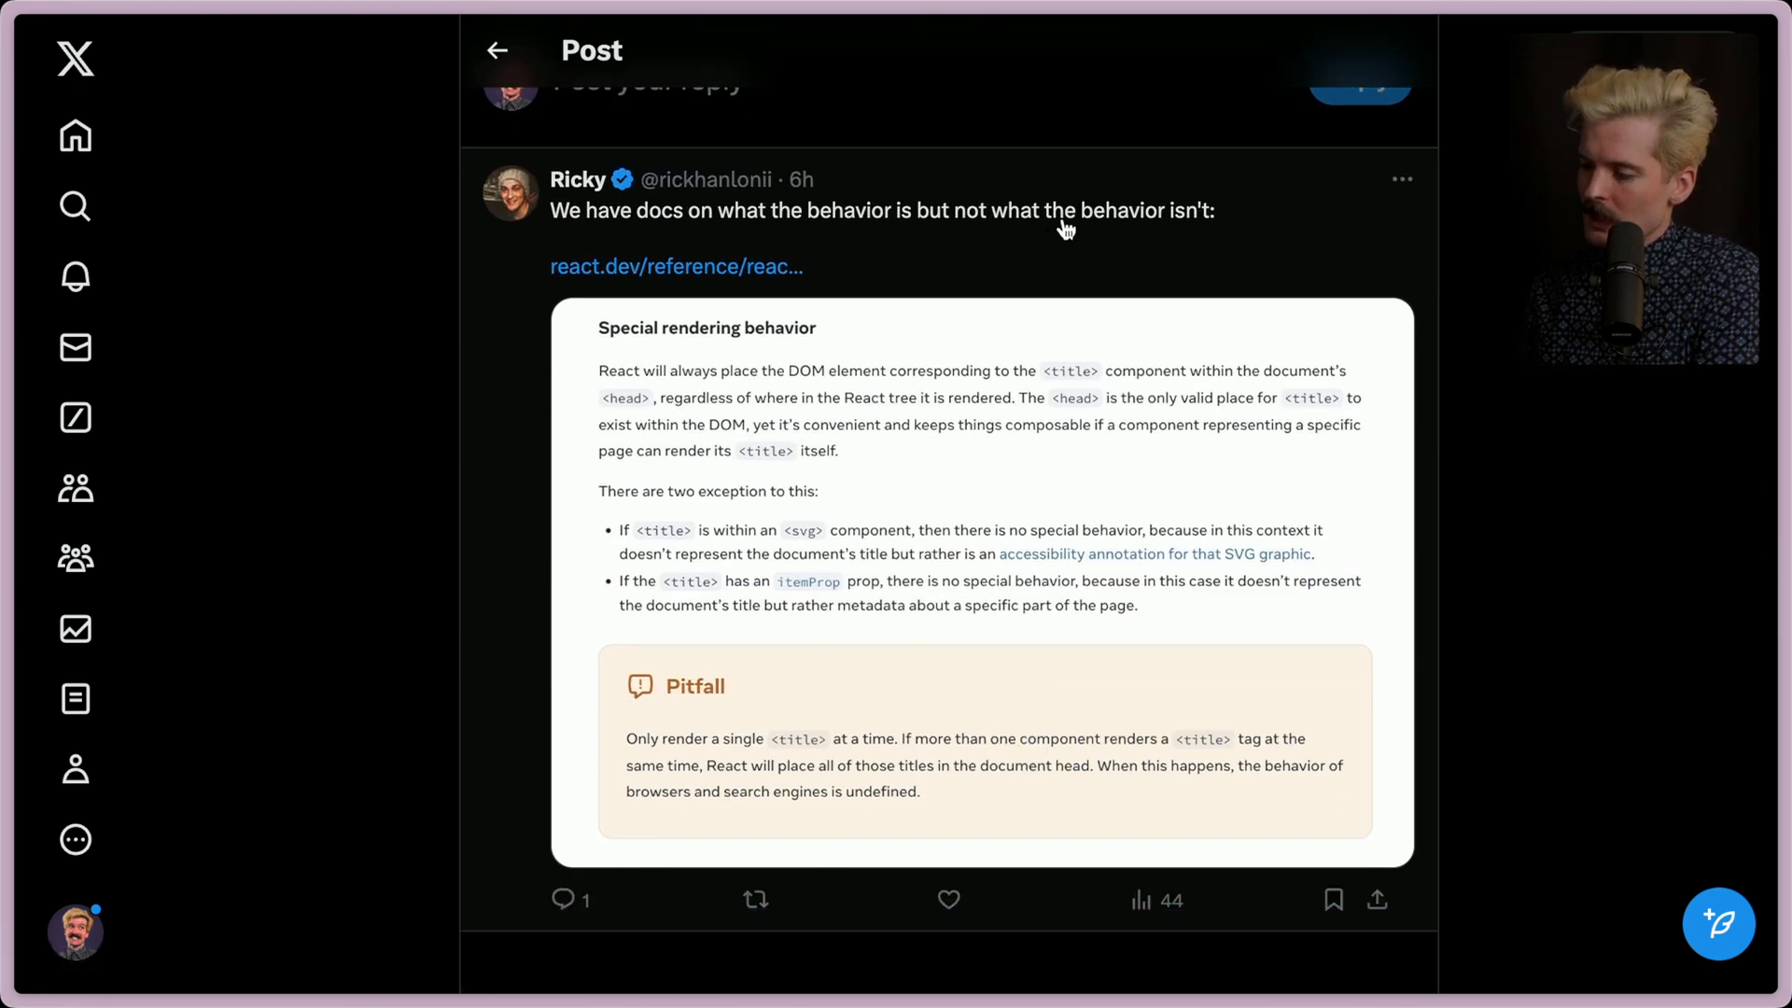
View the react.dev <title> reference pitfall, then the facebook/react repository's main page
key(super+s)
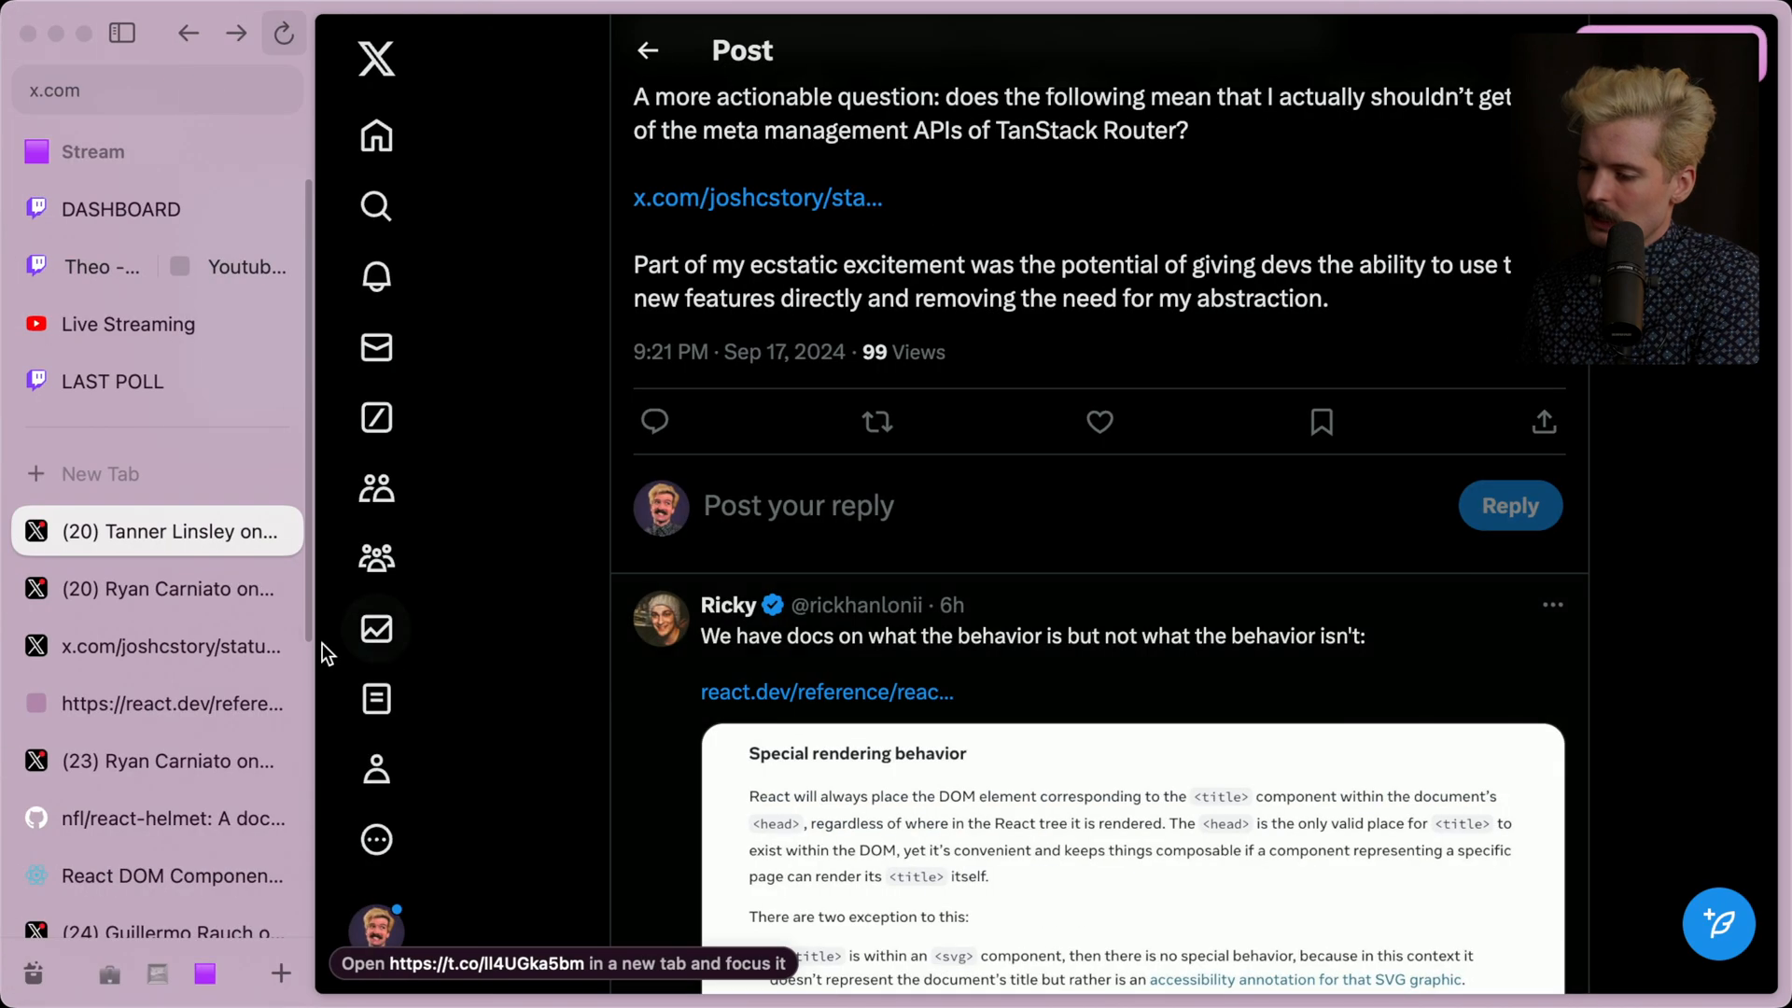
click(129, 701)
scroll(547, 717, down, 5)
scroll(547, 717, down, 10)
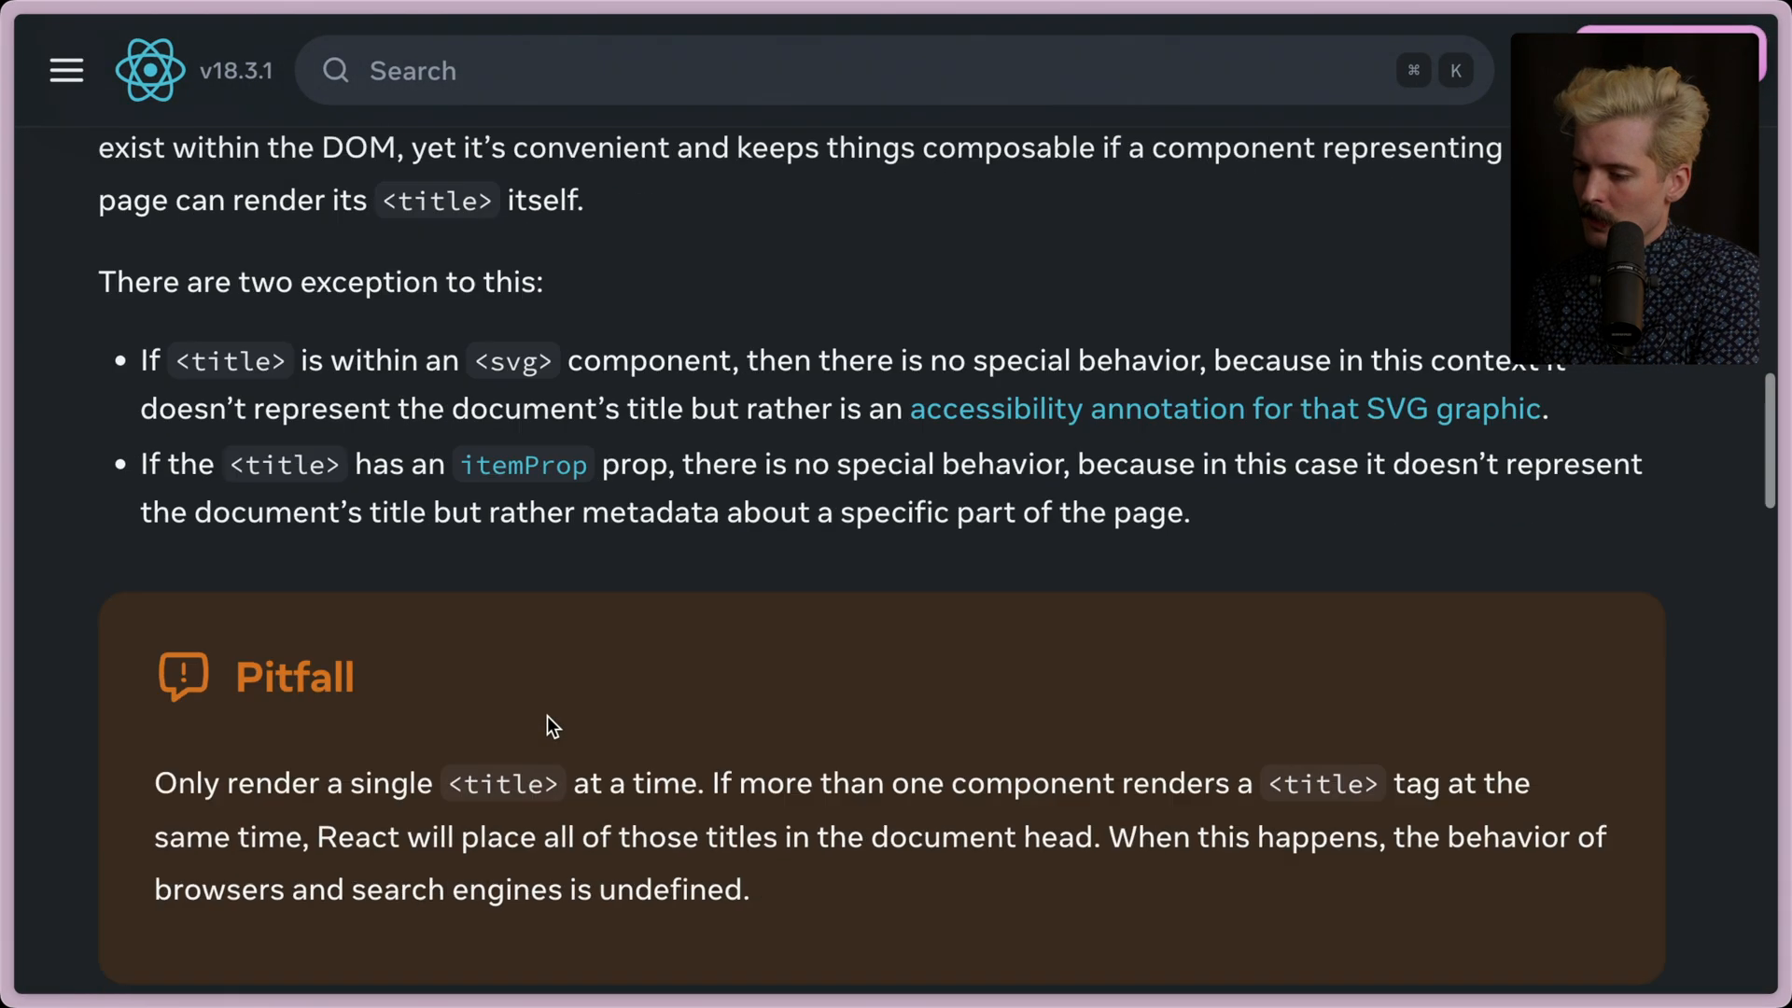
scroll(548, 725, down, 2)
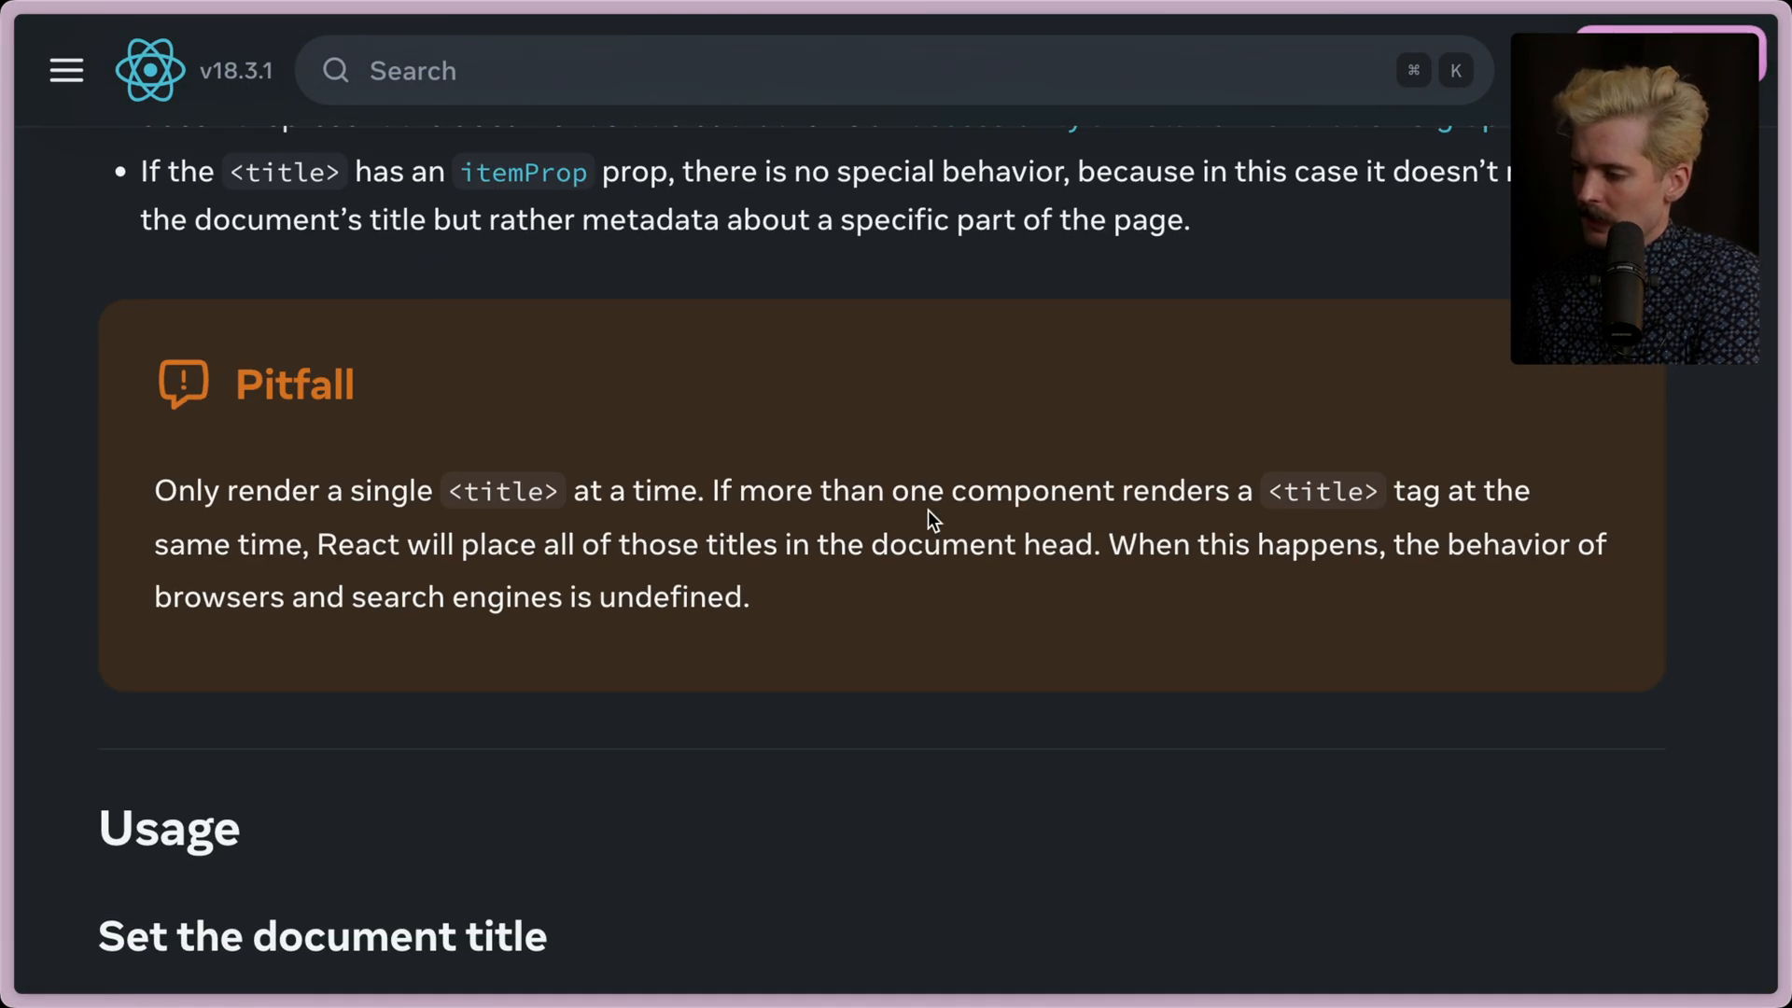
key(super+s)
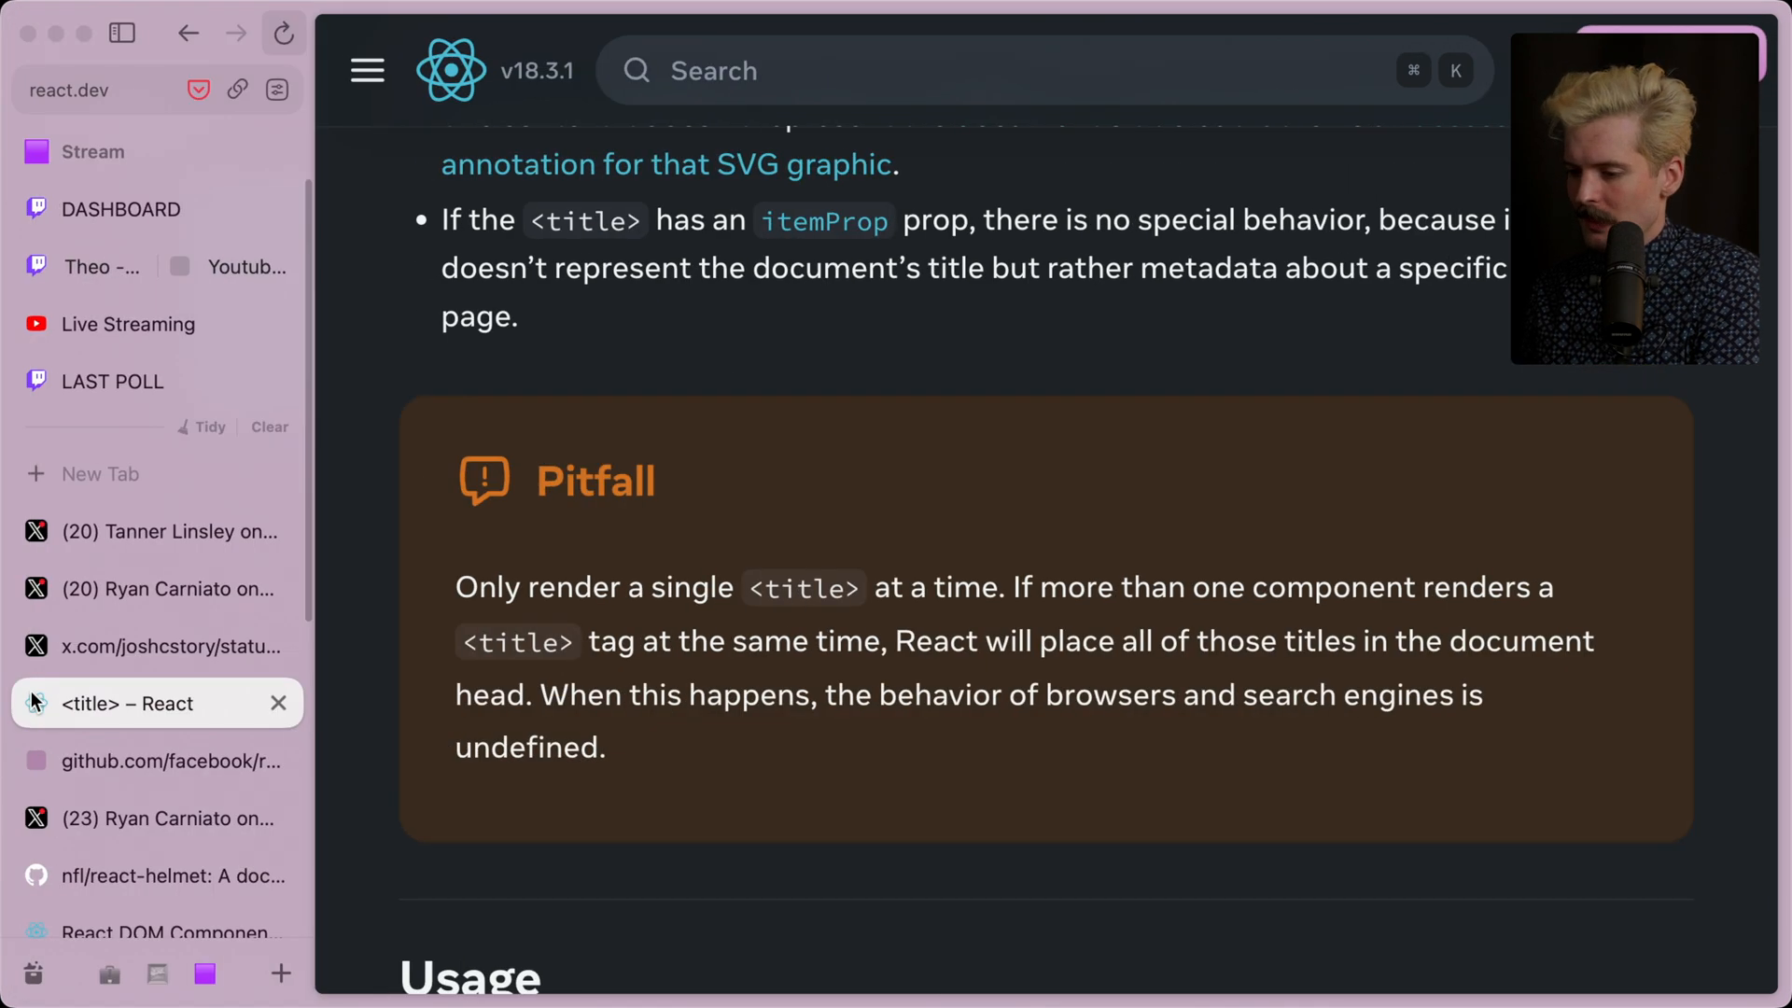
click(111, 757)
key(super+bracketleft)
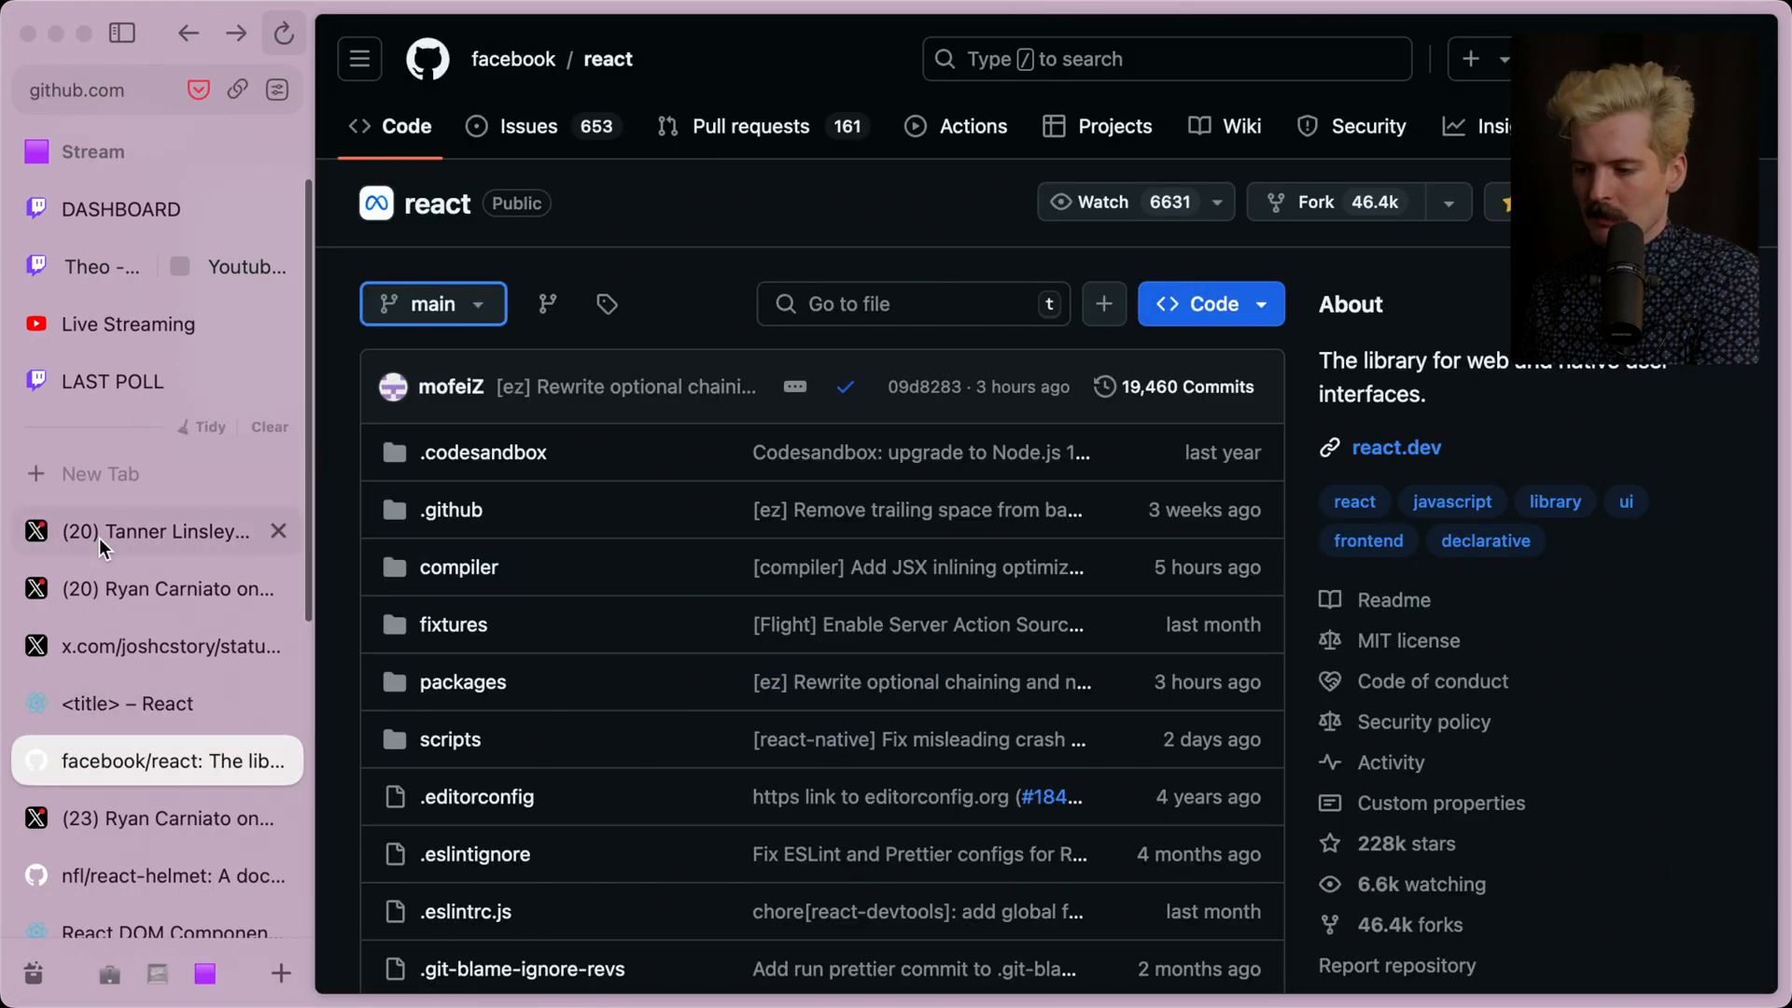
Navigate from the facebook/react tab to the reactjs/react.dev documentation repository
click(127, 530)
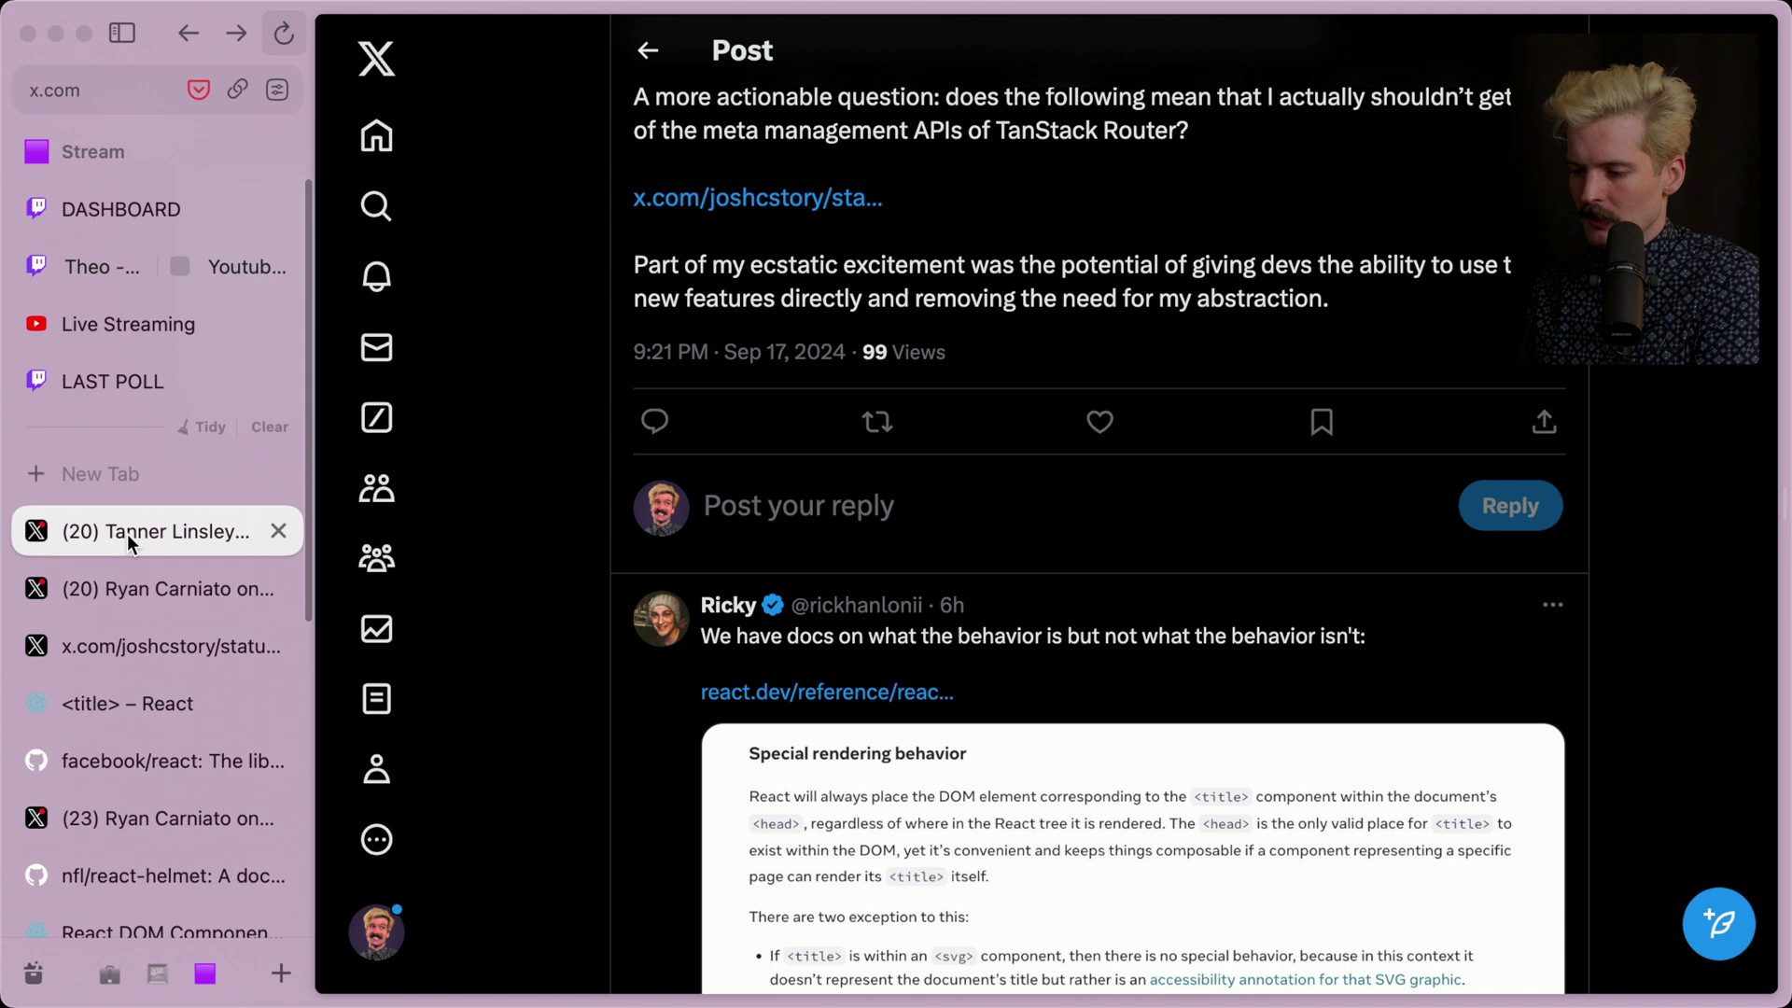
click(77, 261)
click(673, 834)
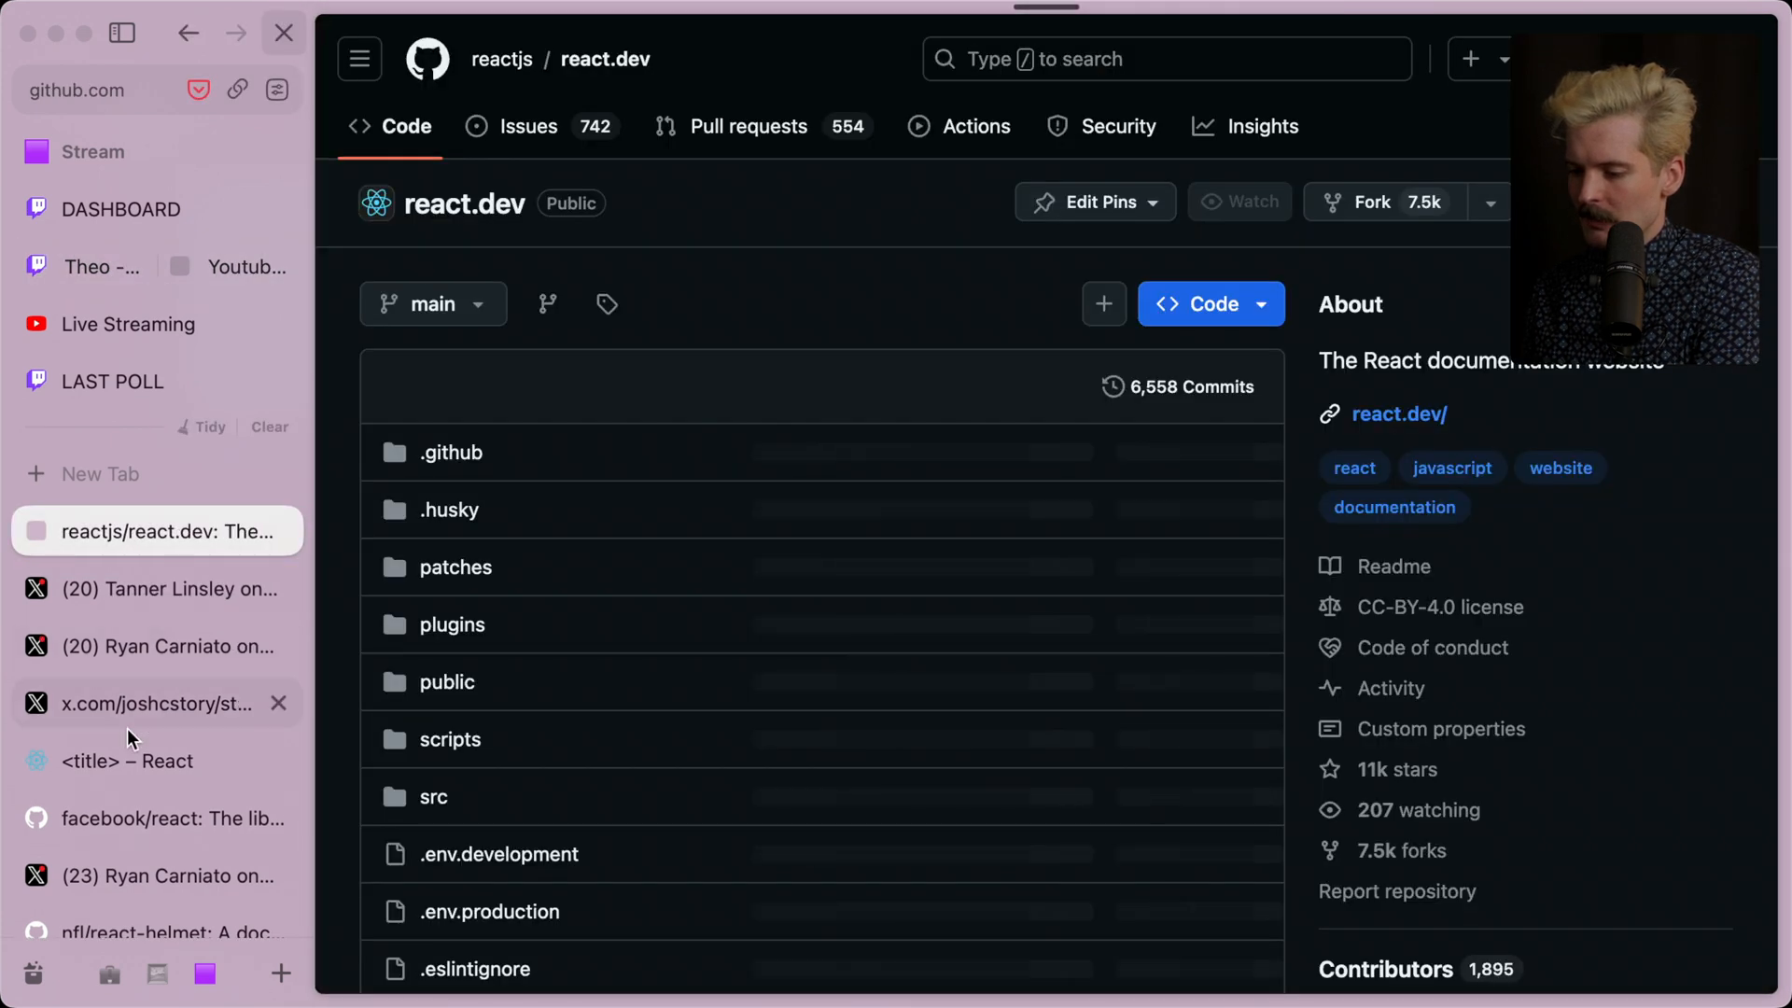
key(super+s)
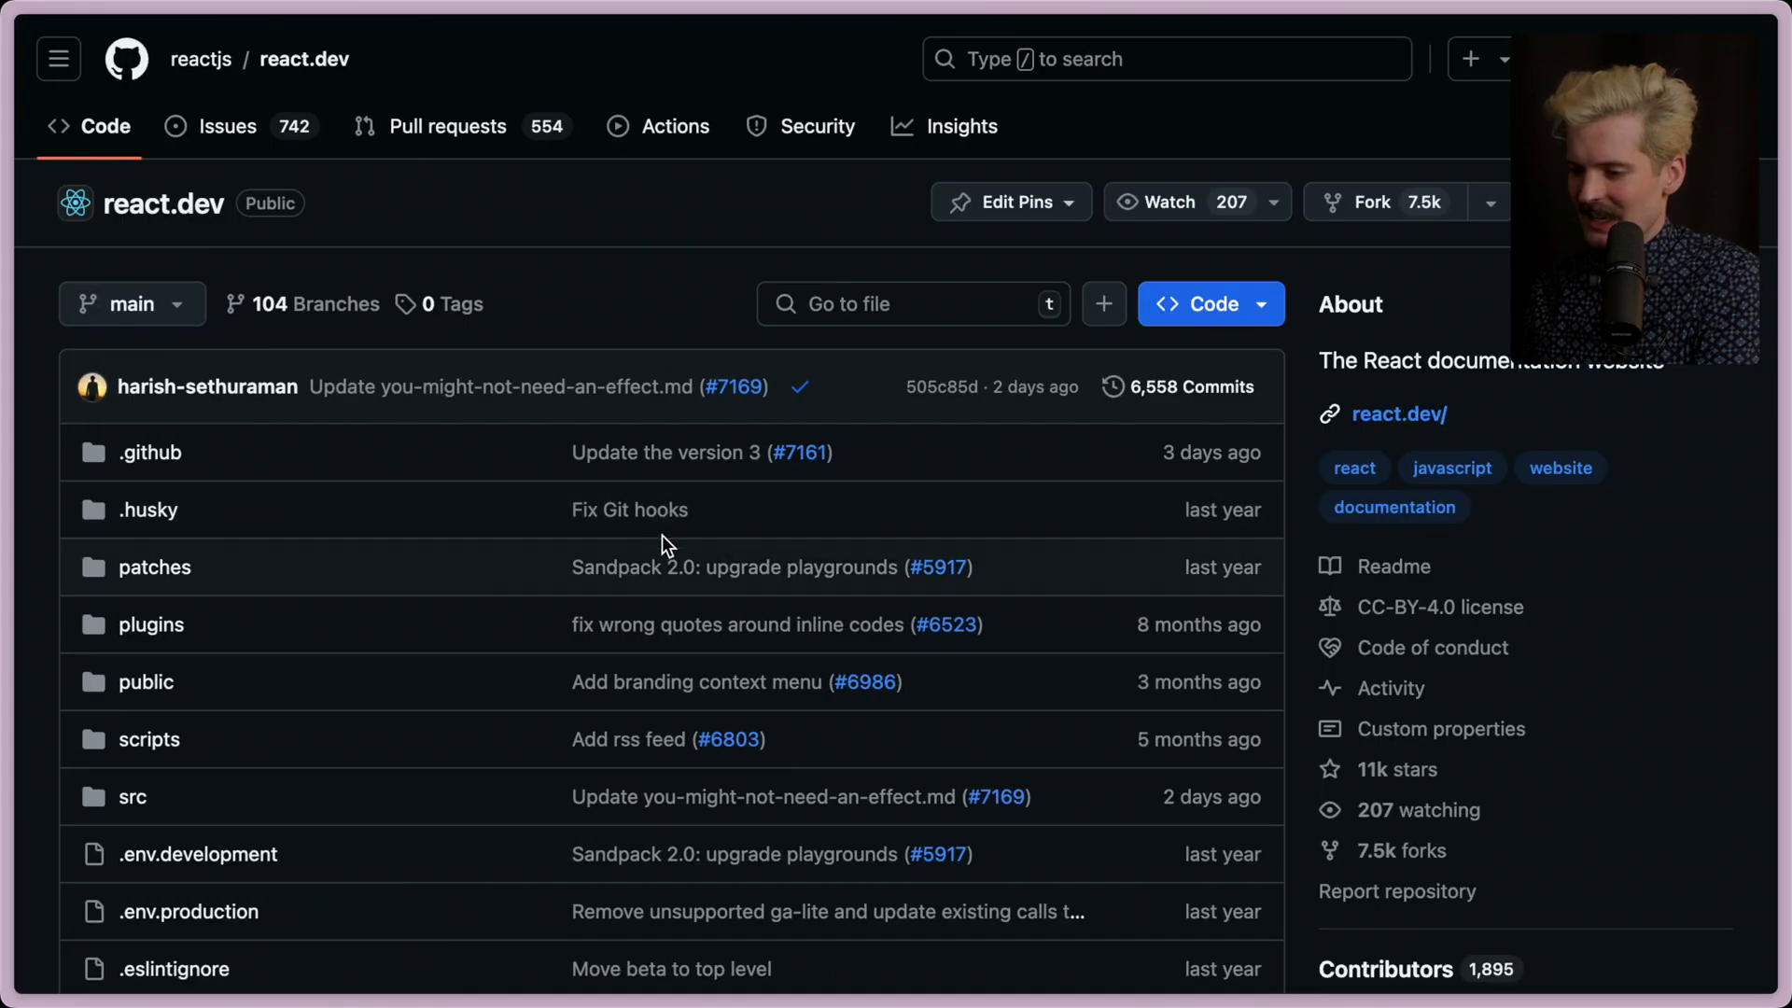
Return to reactjs/react.dev and view its '6,558 Commits' history
click(136, 827)
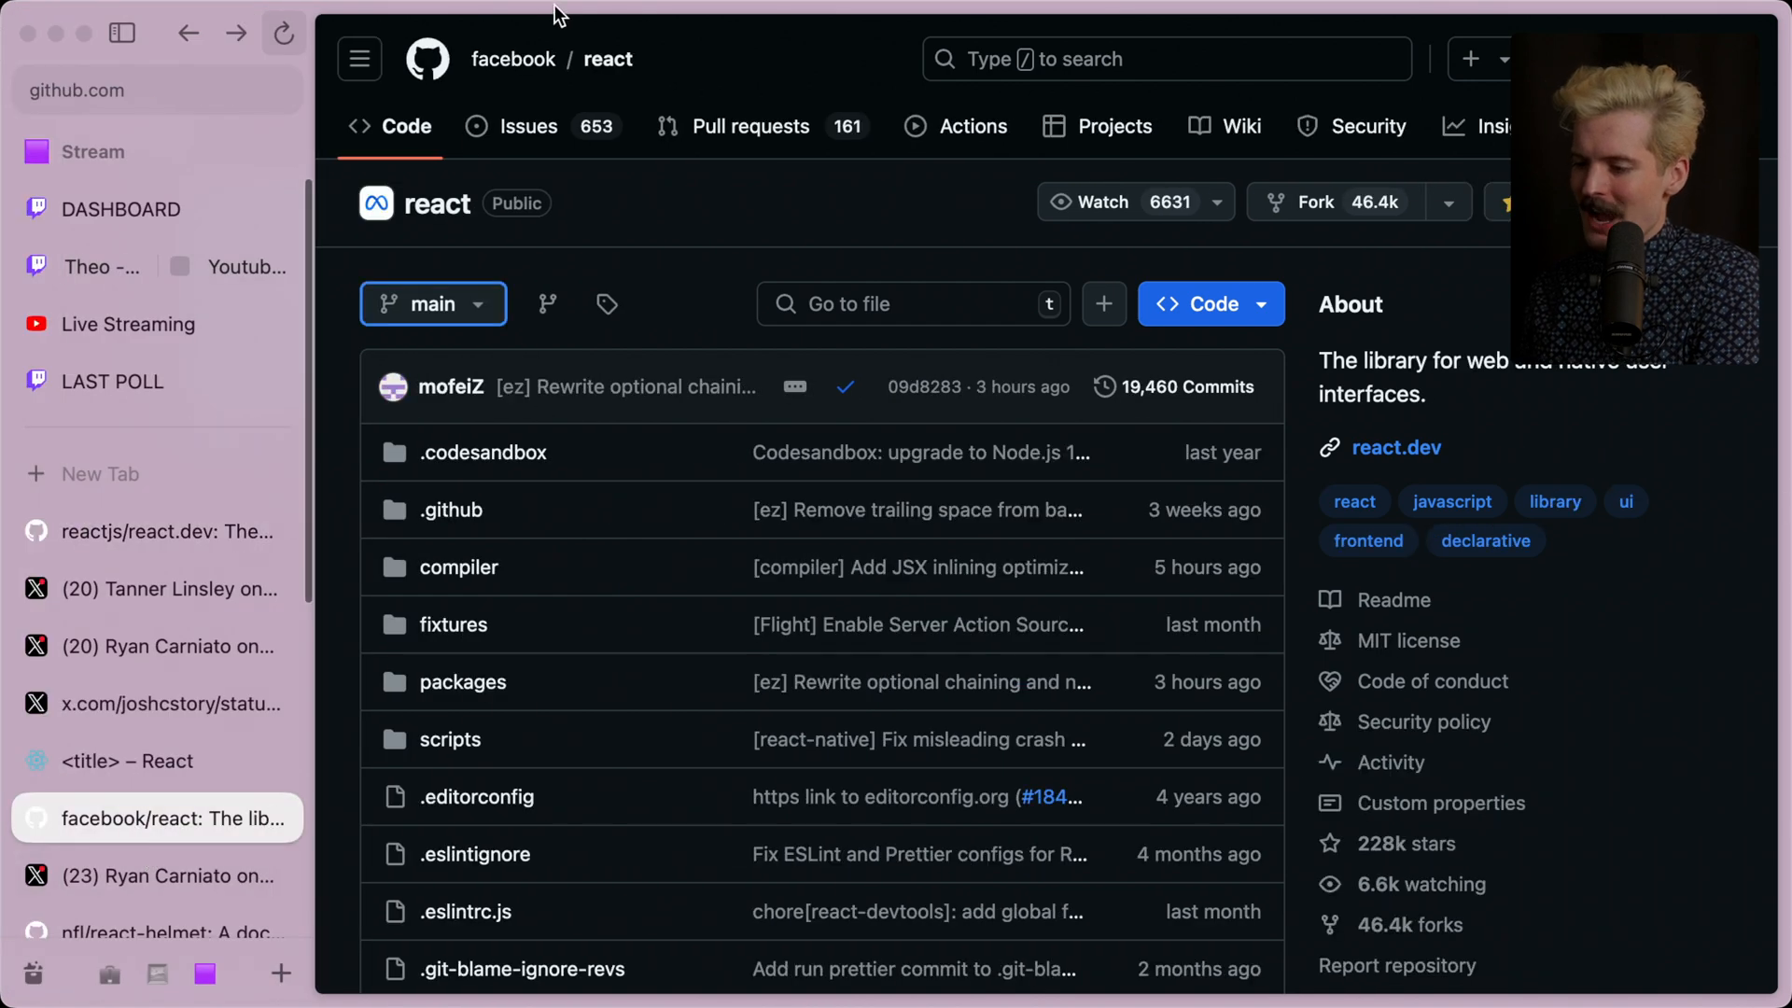
click(128, 543)
double_click(126, 540)
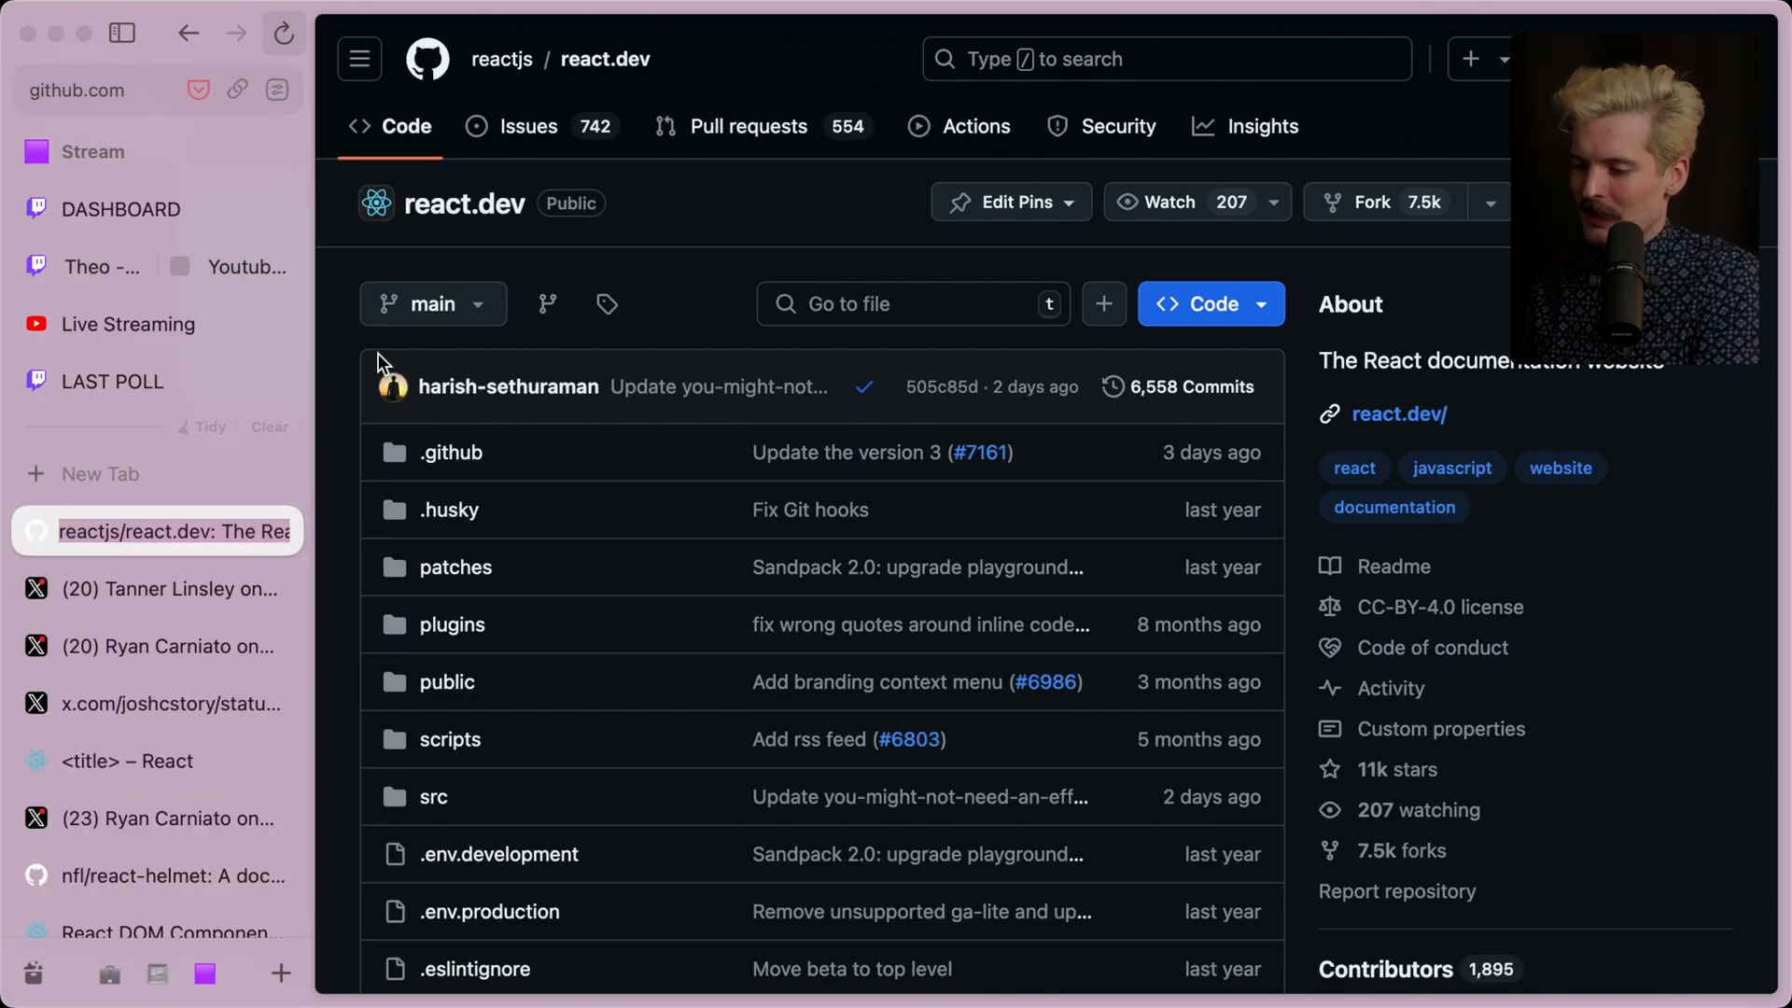
key(Escape)
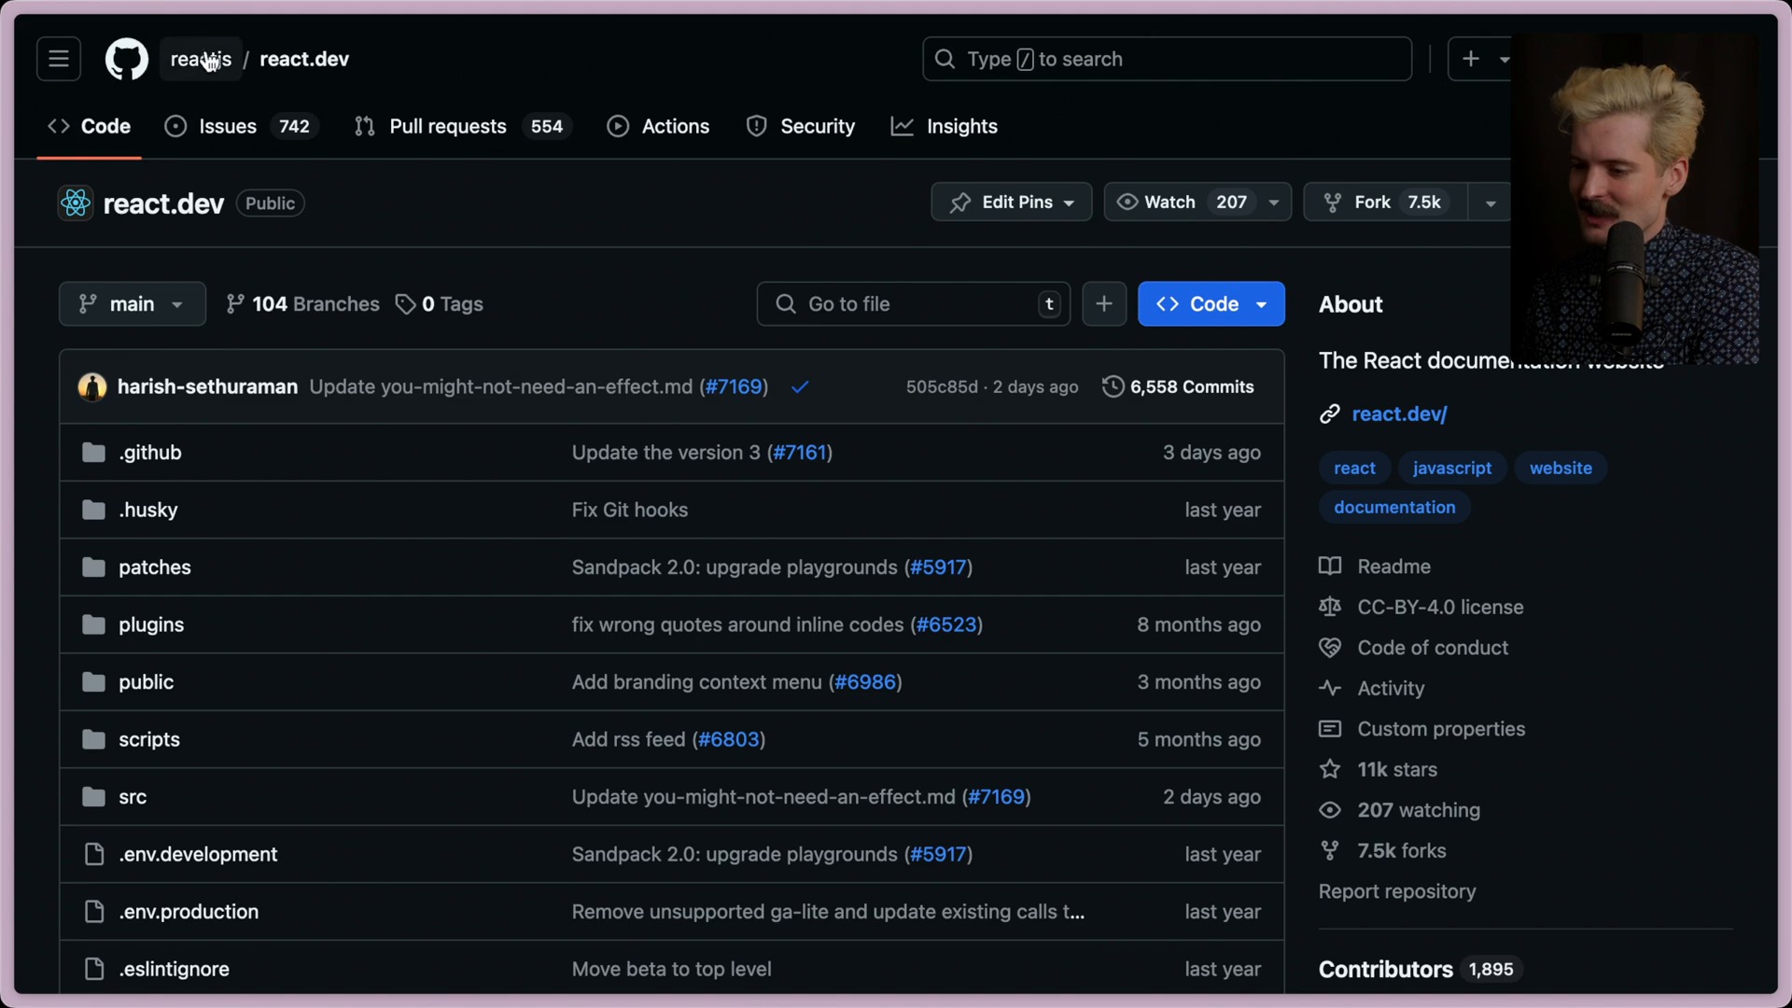
click(1202, 401)
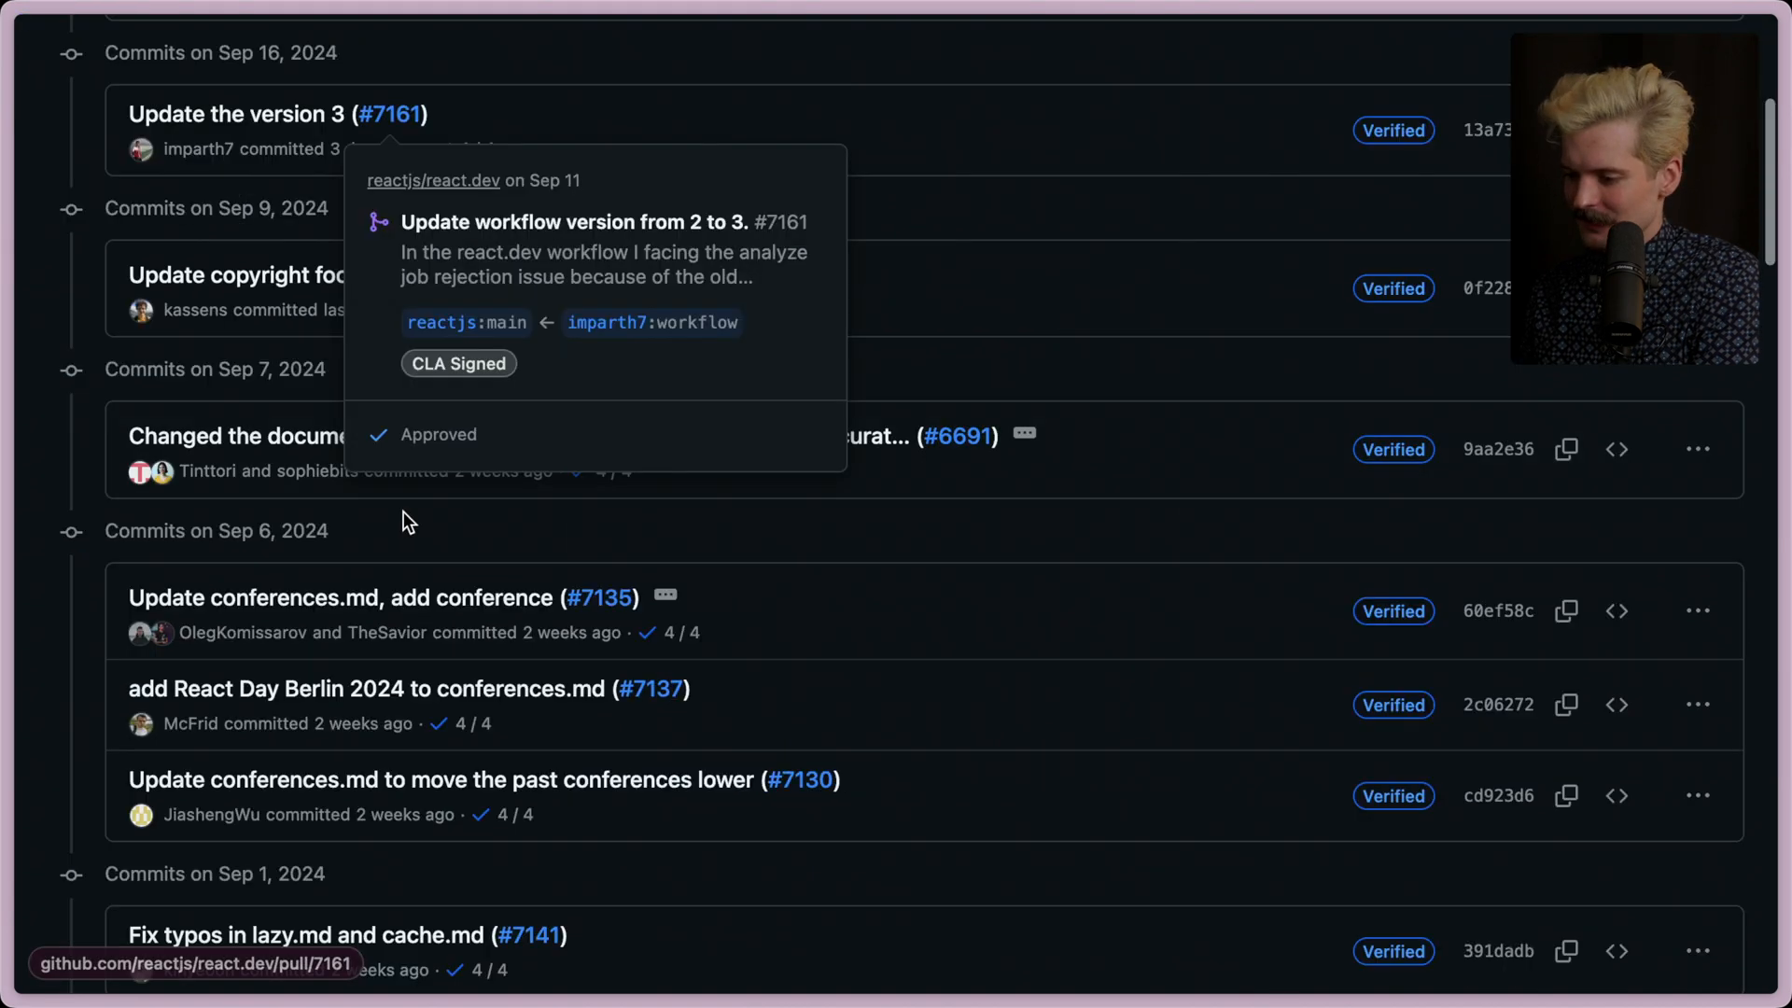
scroll(458, 753, down, 3)
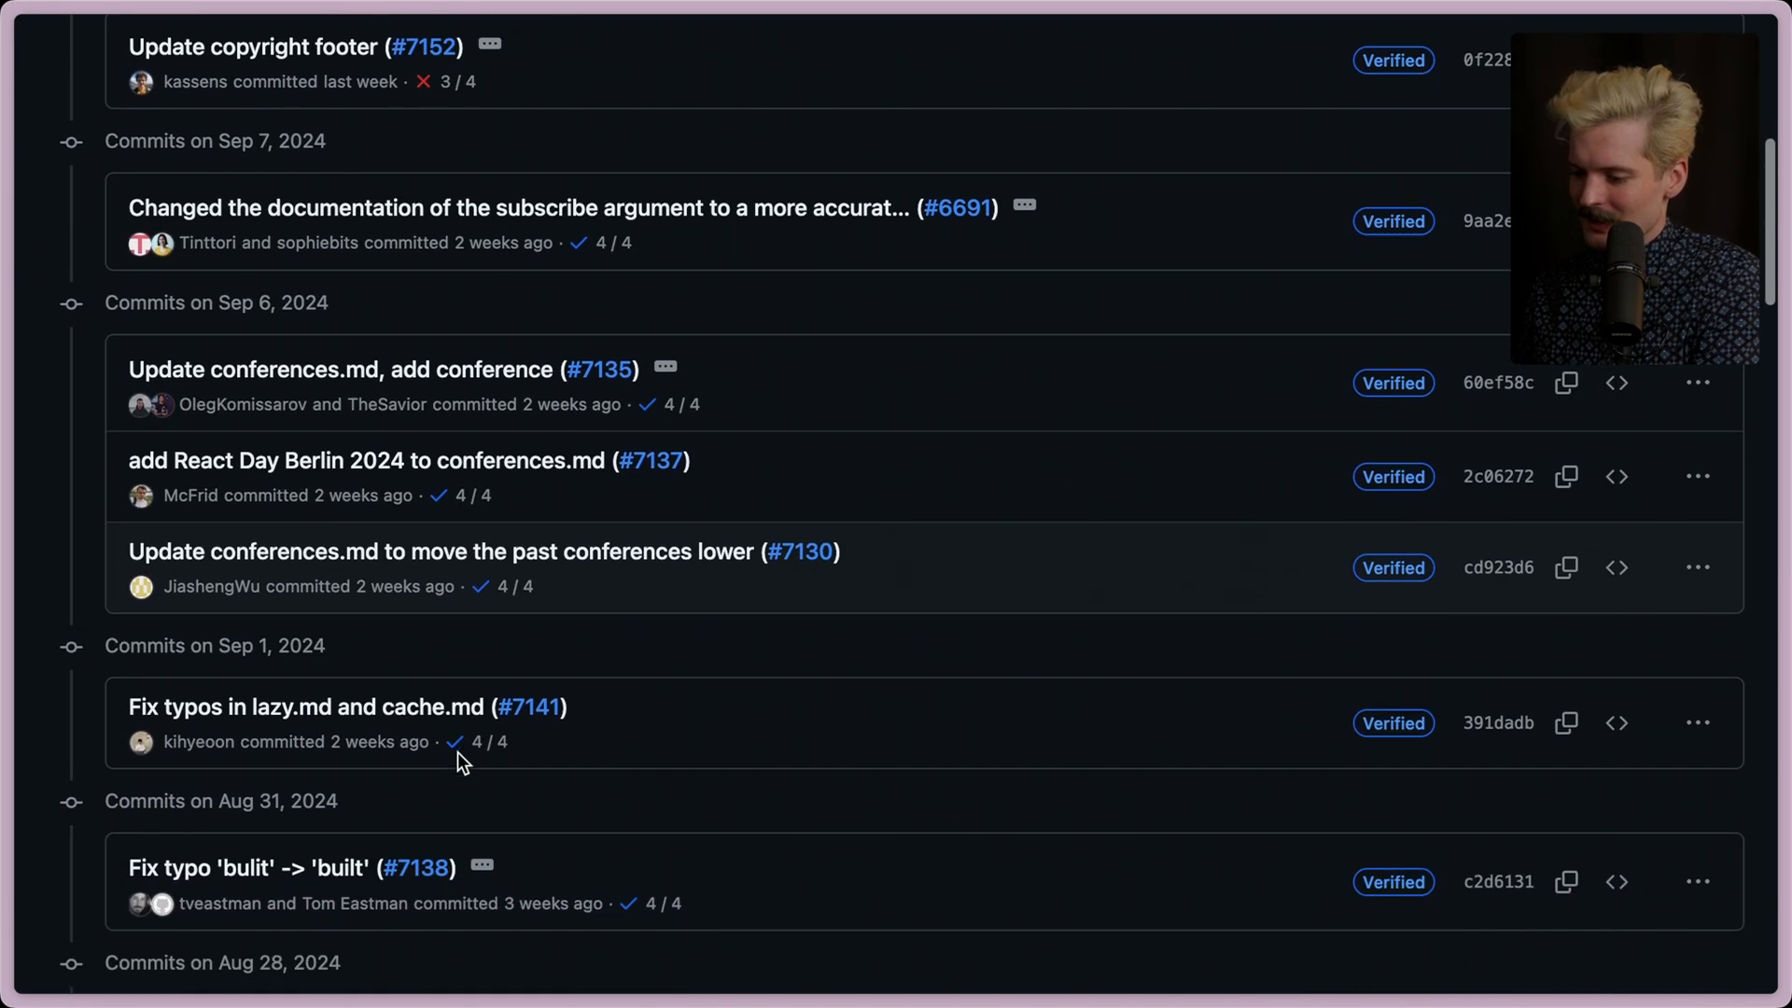
scroll(457, 753, down, 4)
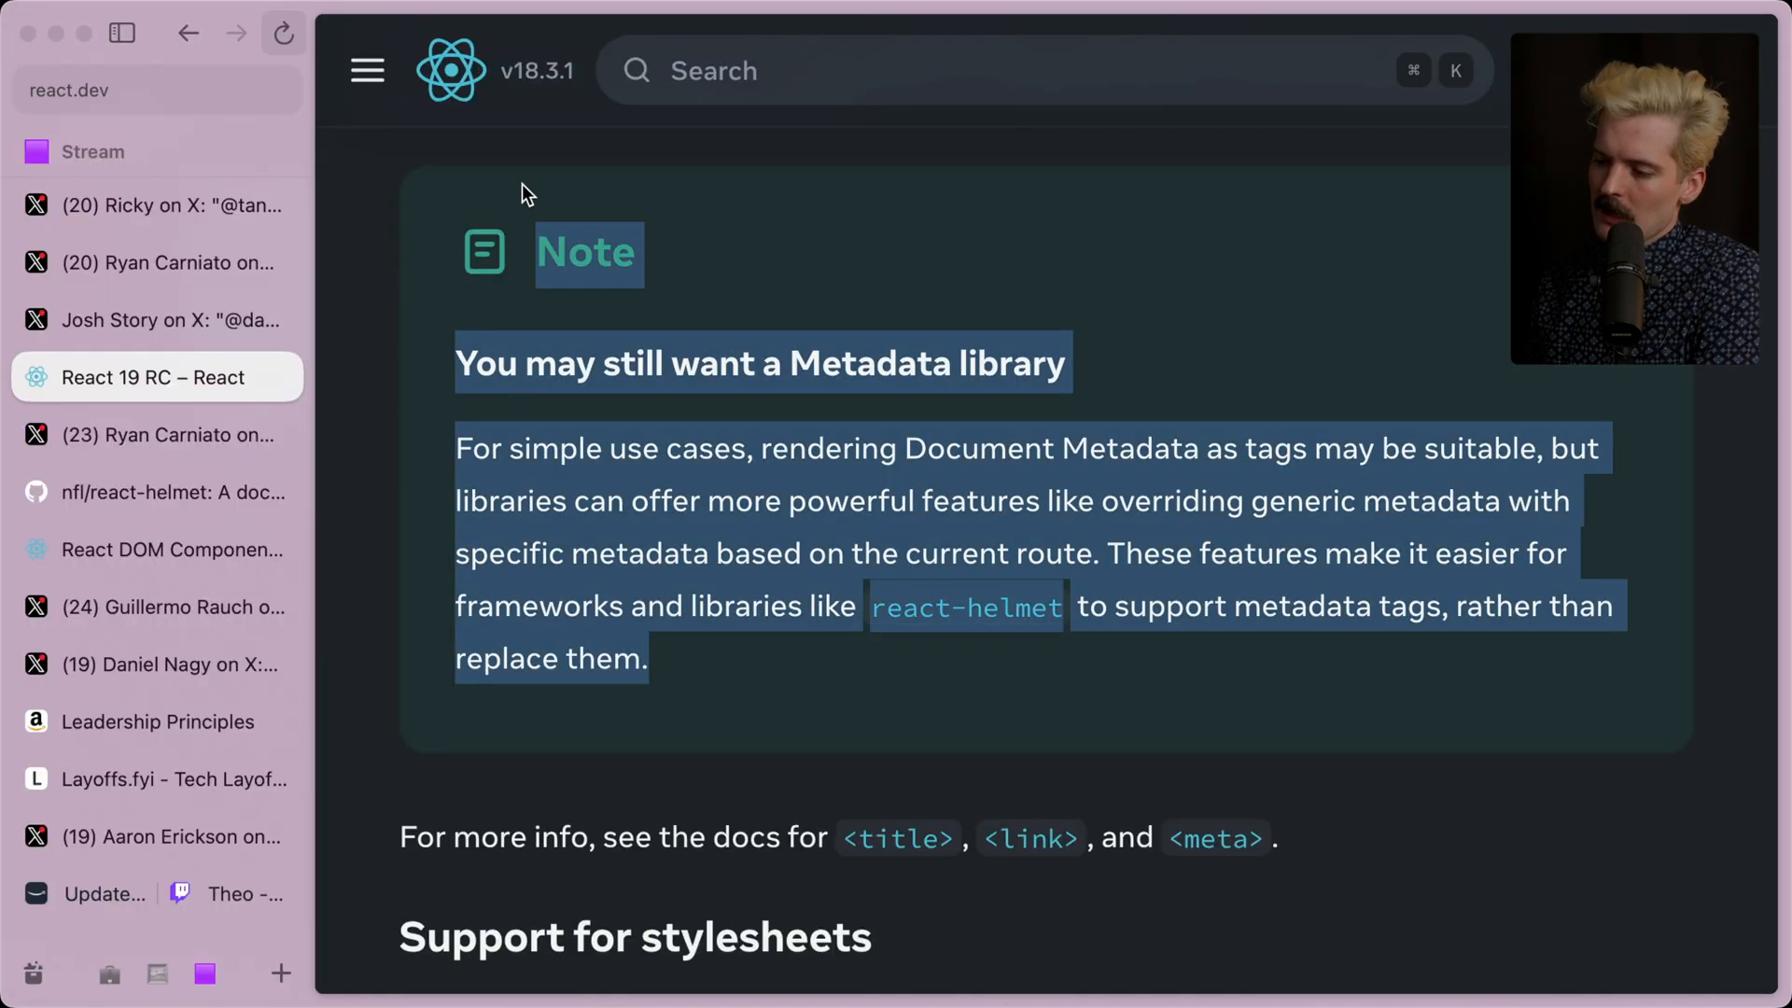
Highlight the React 19 RC 'You may still want a Metadata library' note, then clear the selection
drag(571, 183, 719, 680)
click(523, 575)
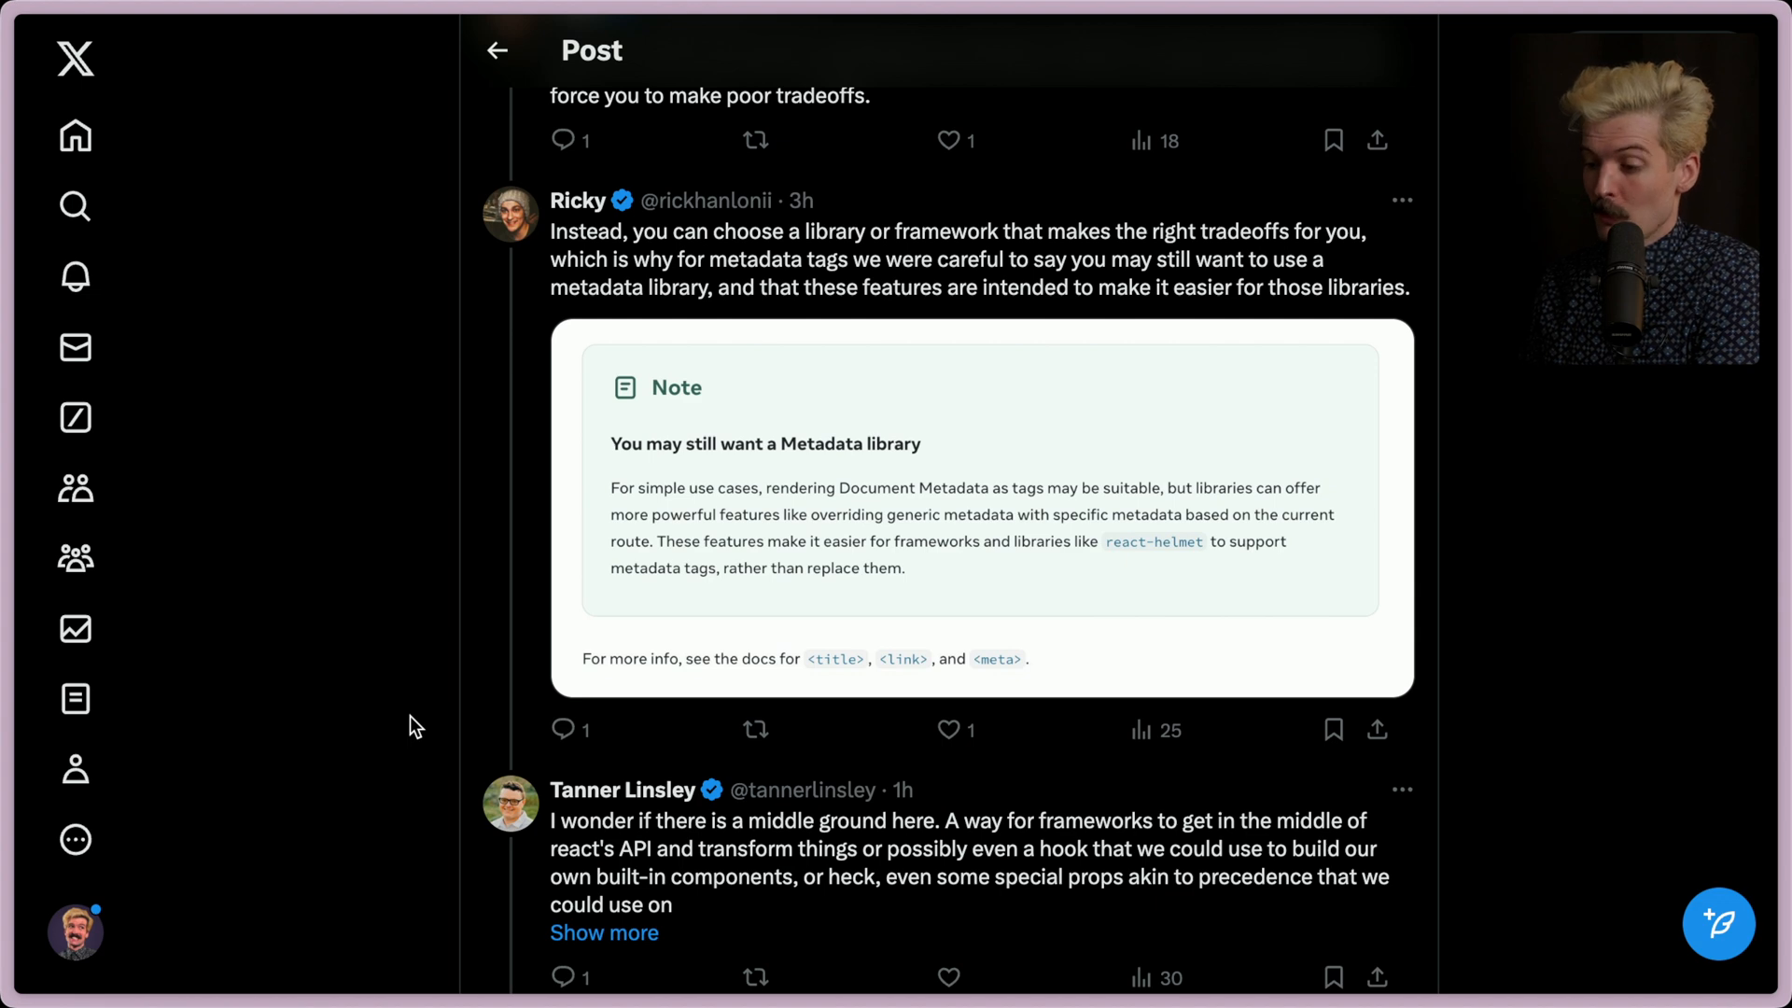
scroll(411, 716, down, 3)
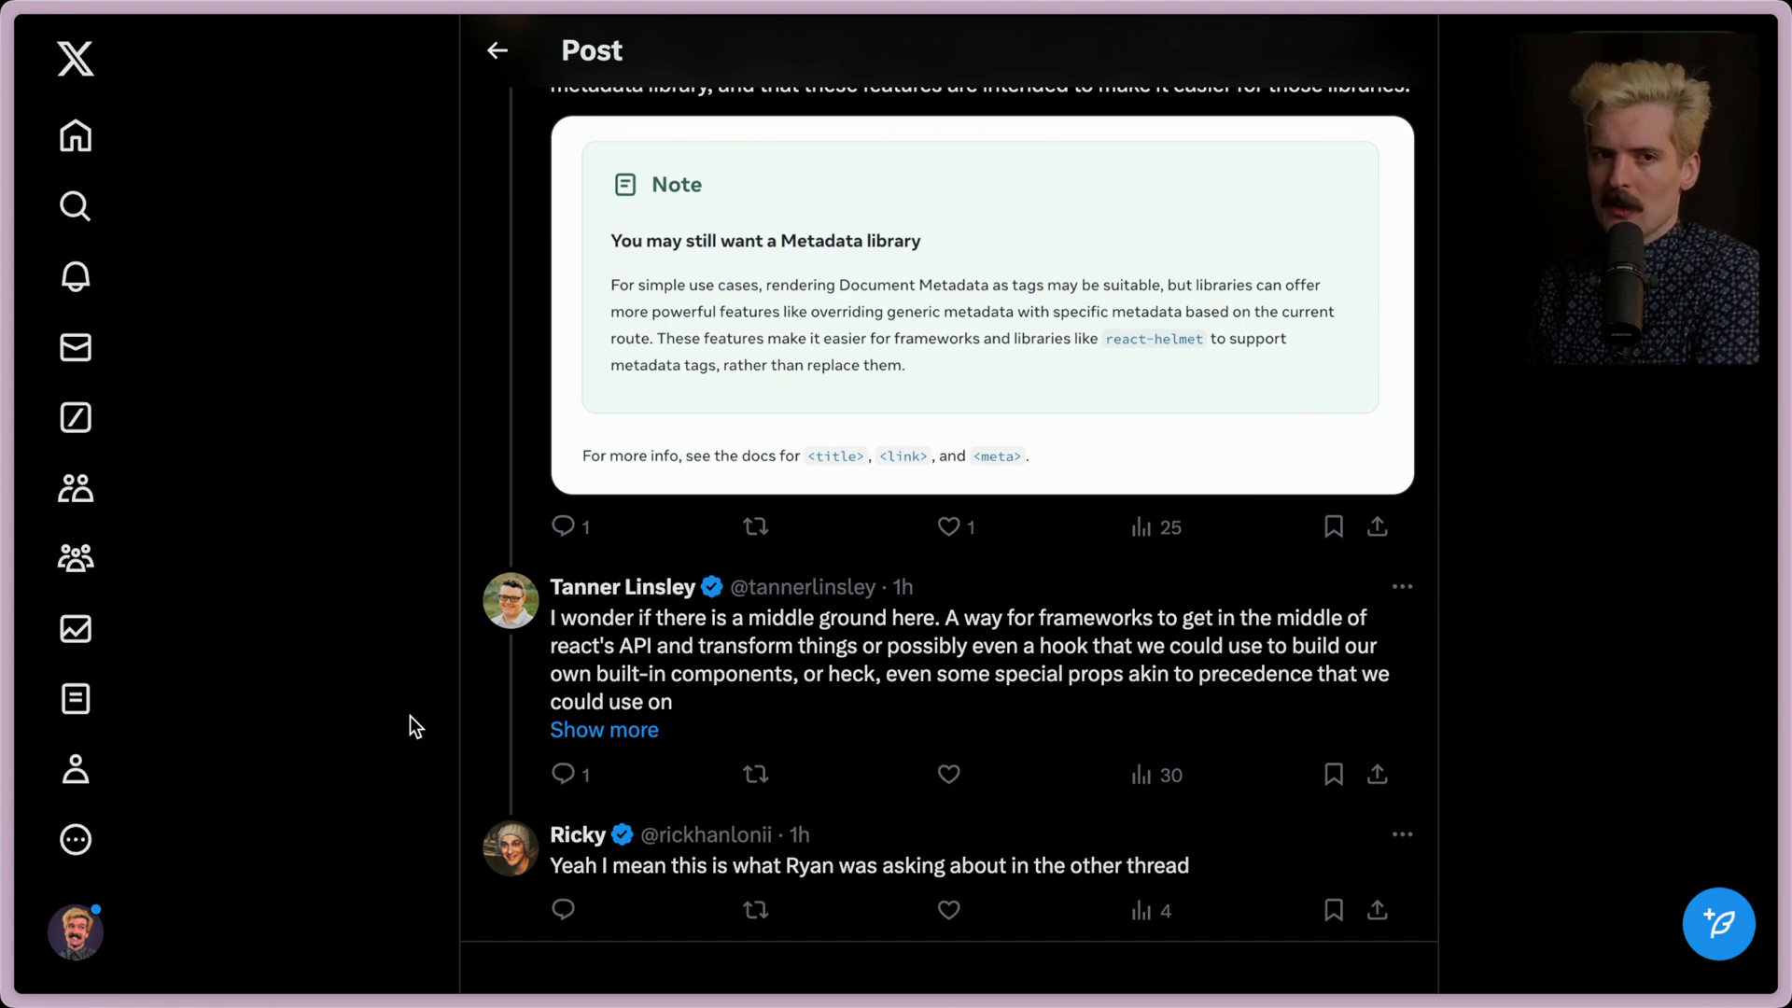
From Josh Story's post, open Tanner Linsley's reply arguing React should dedupe title and meta tags
key(super+s)
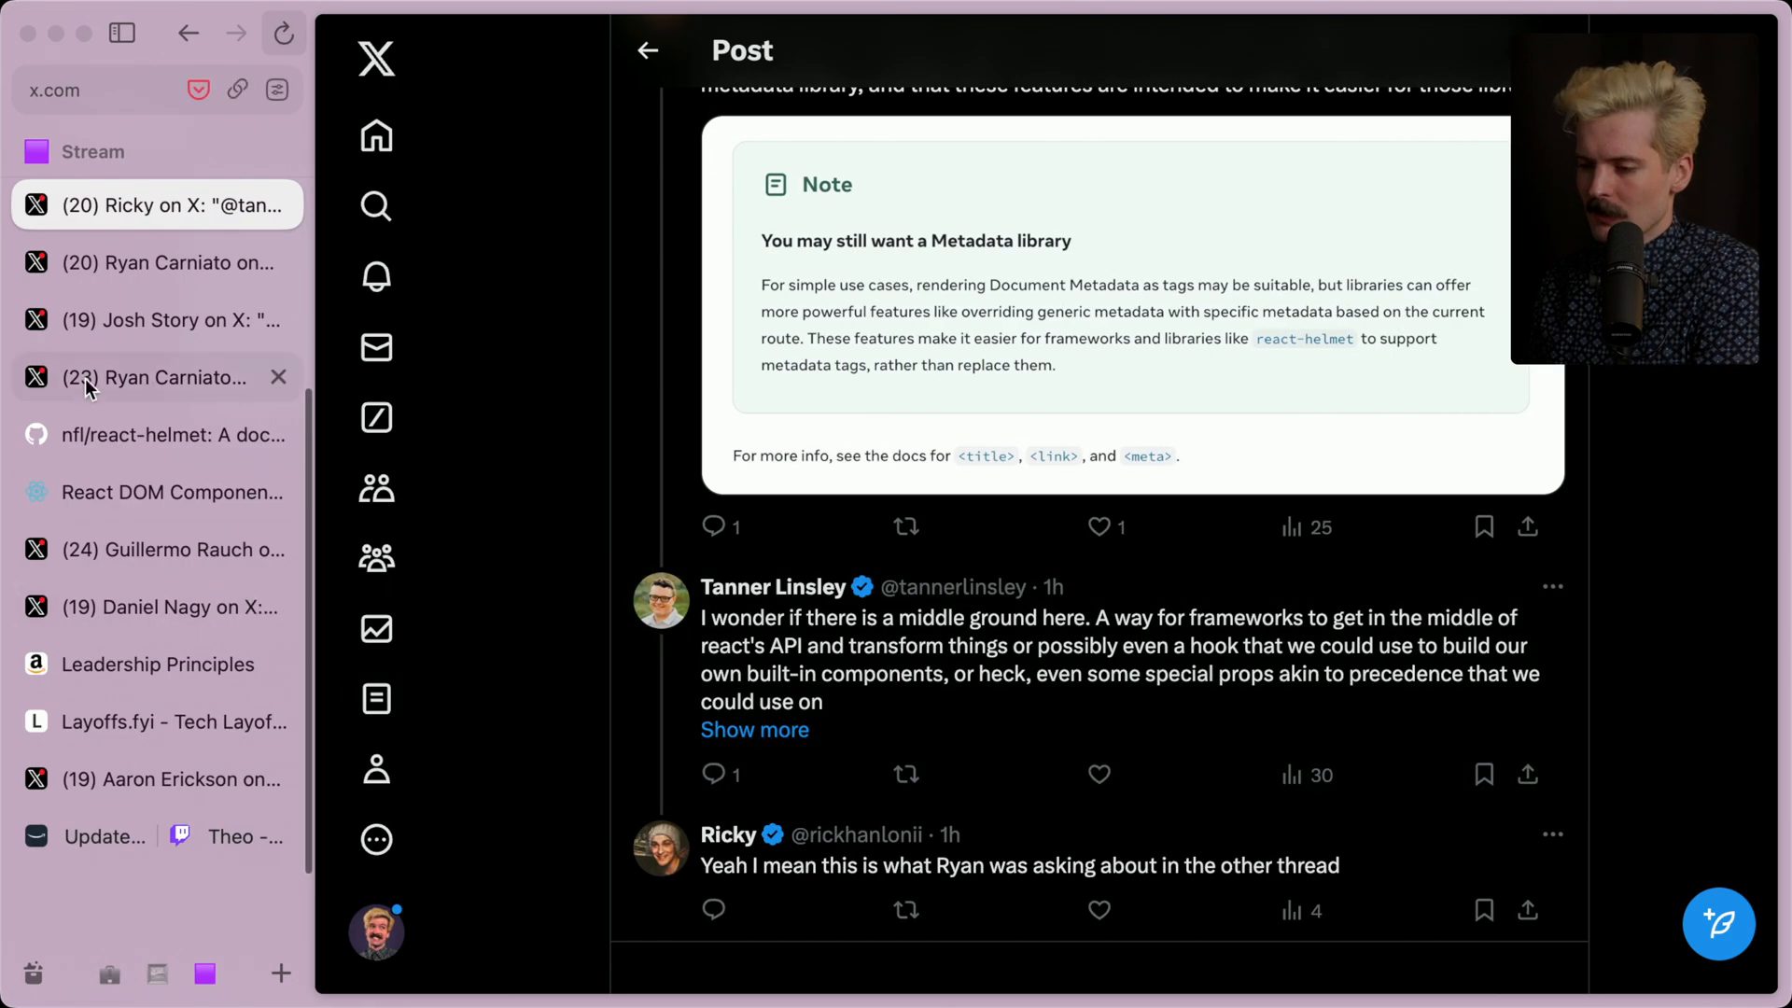
click(99, 325)
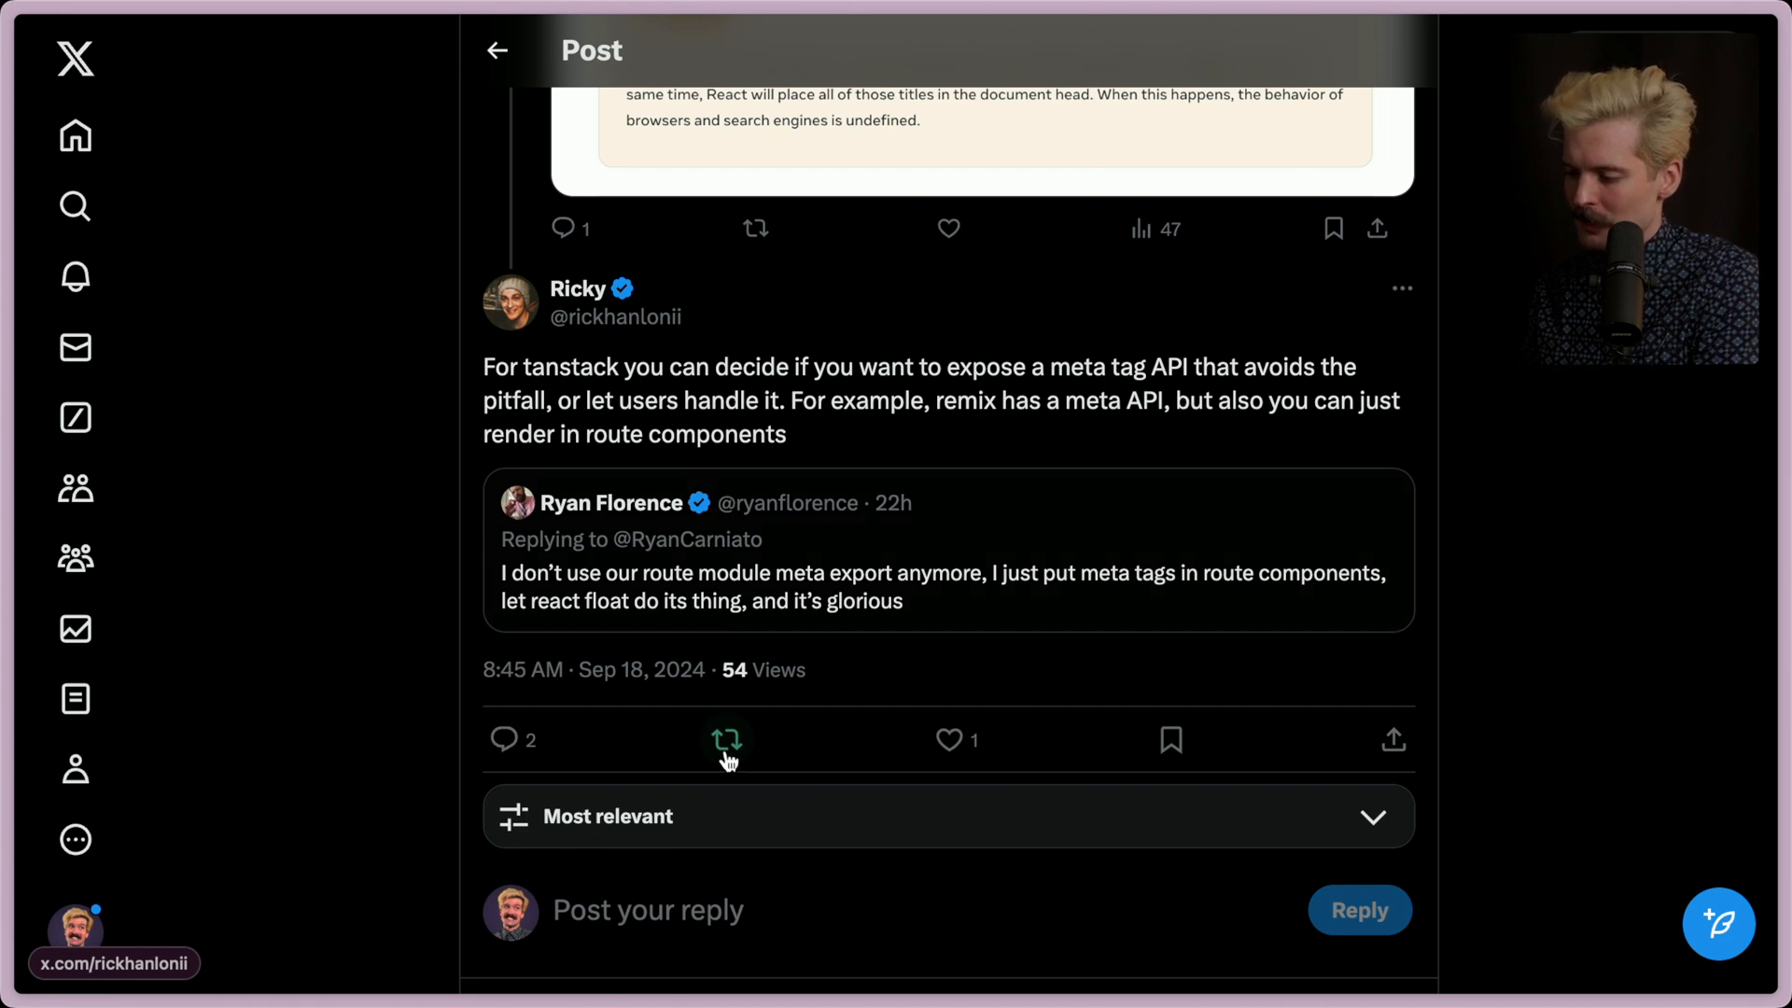
scroll(728, 756, down, 3)
scroll(756, 560, down, 2)
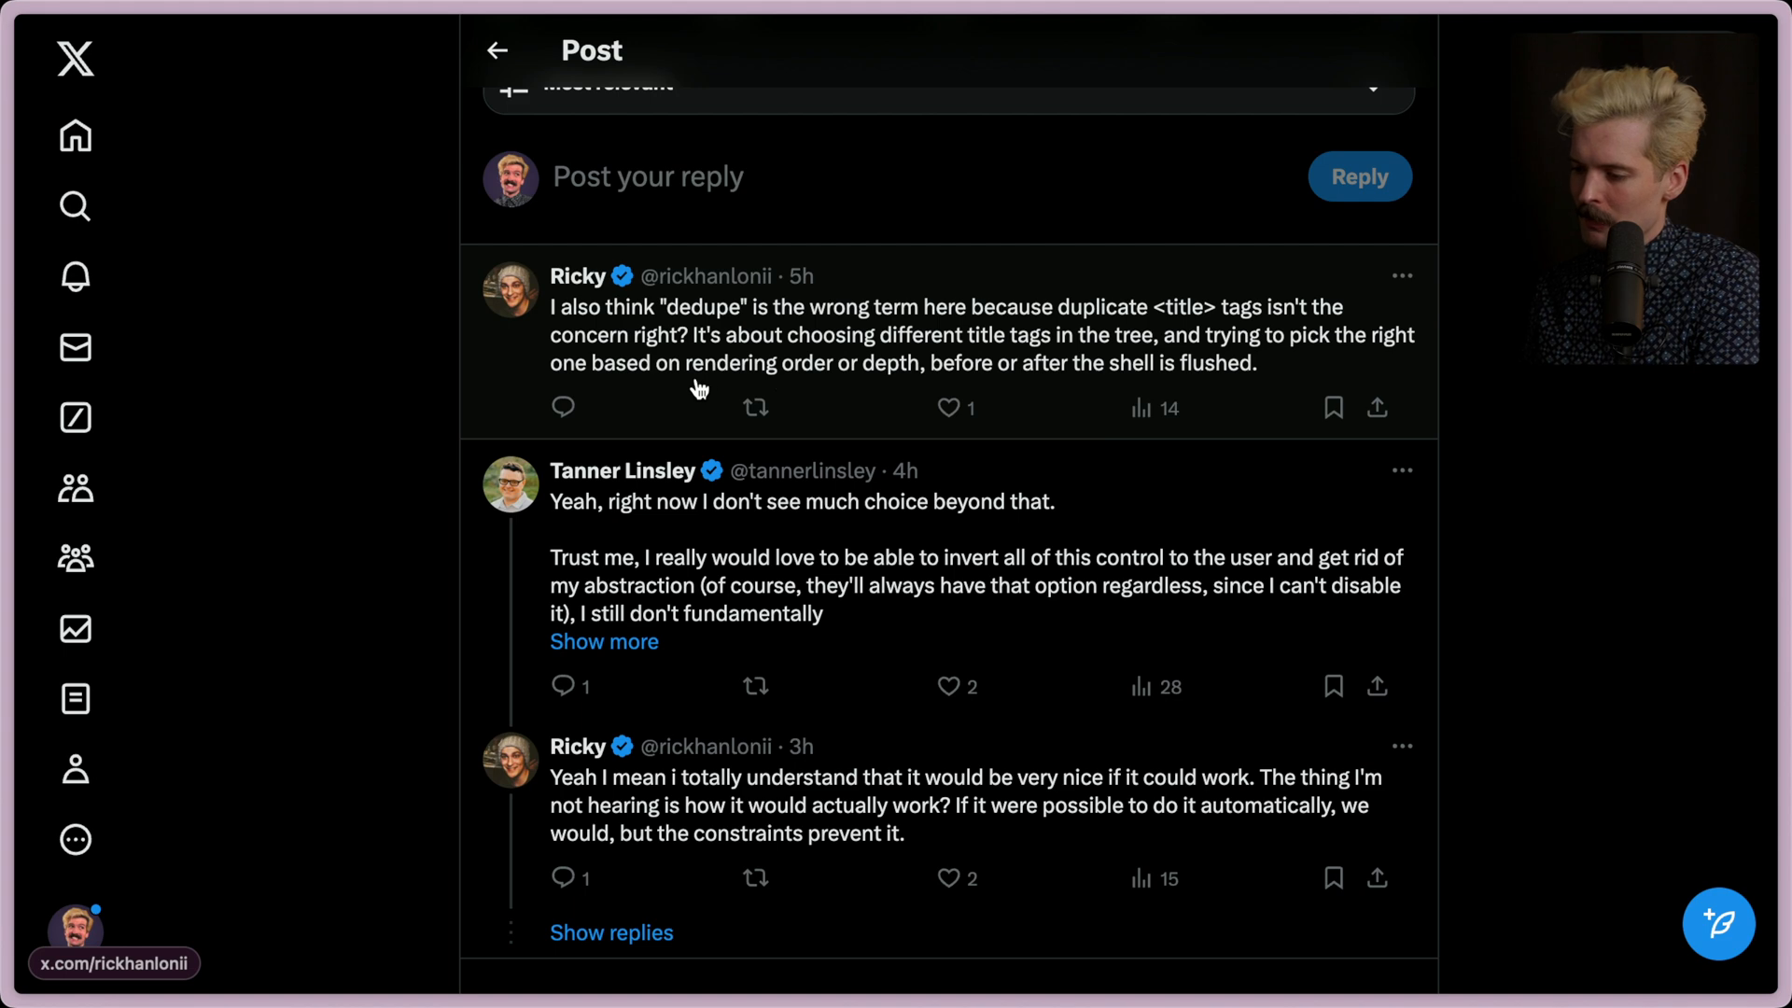
scroll(965, 613, down, 1)
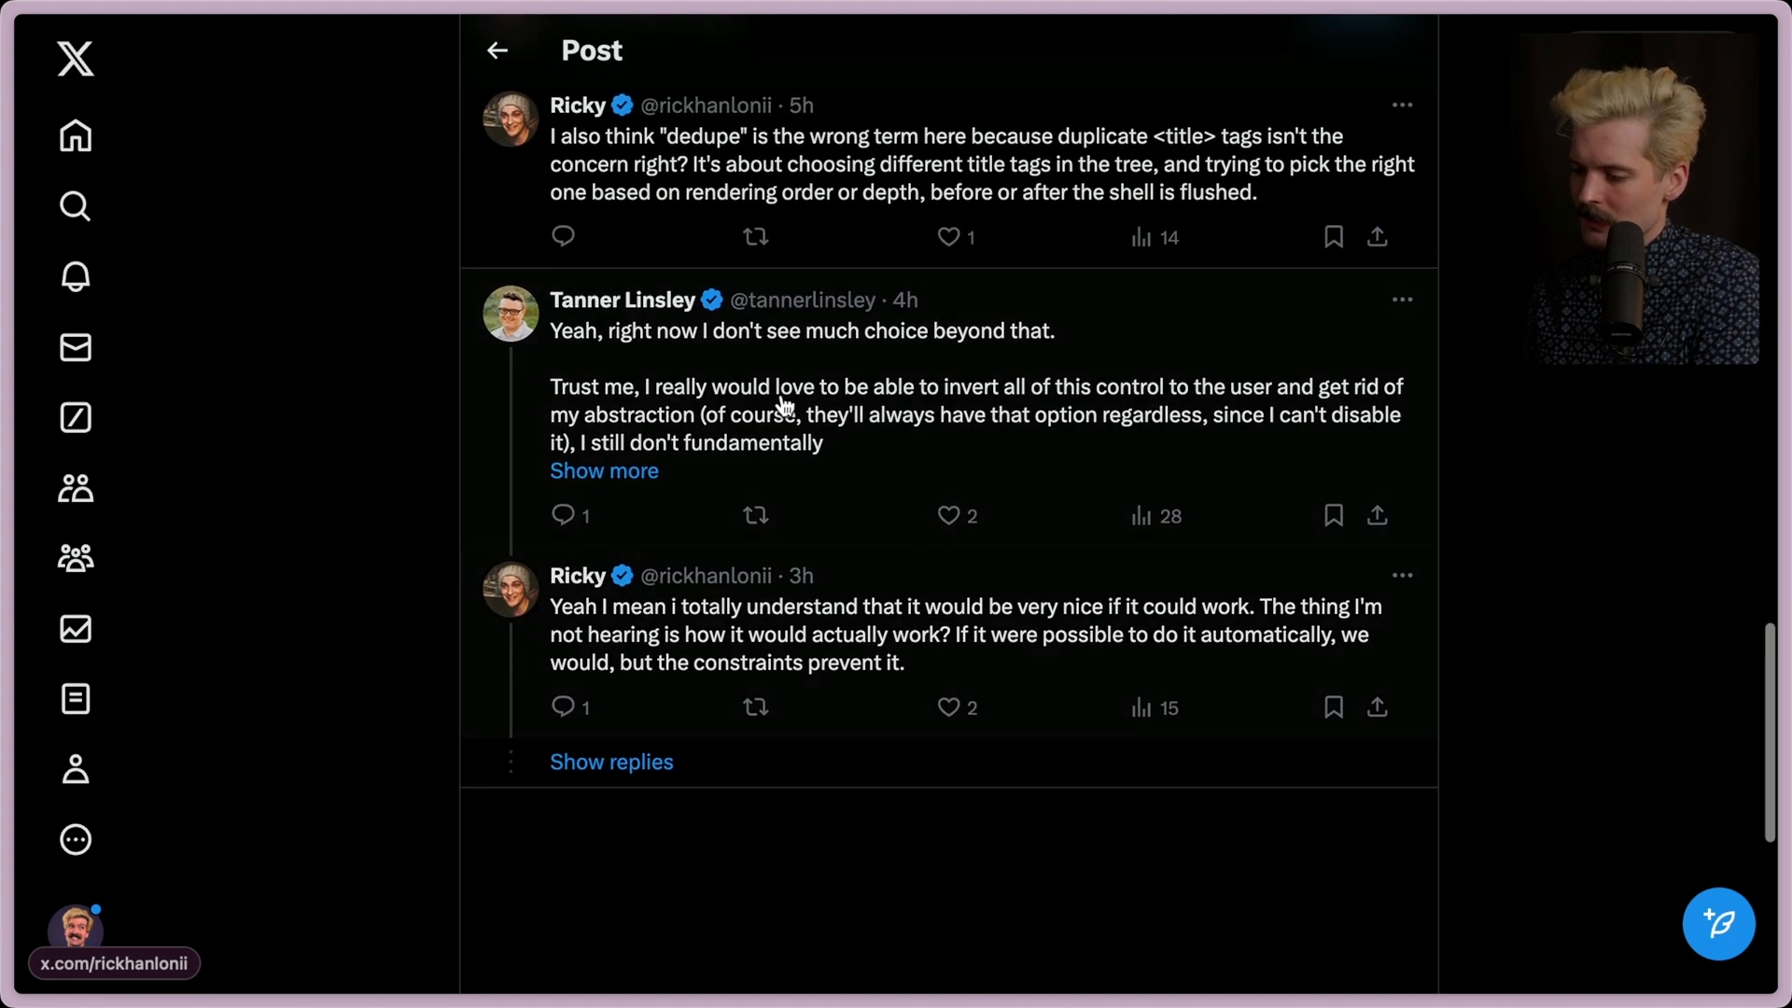
click(784, 404)
scroll(723, 405, down, 1)
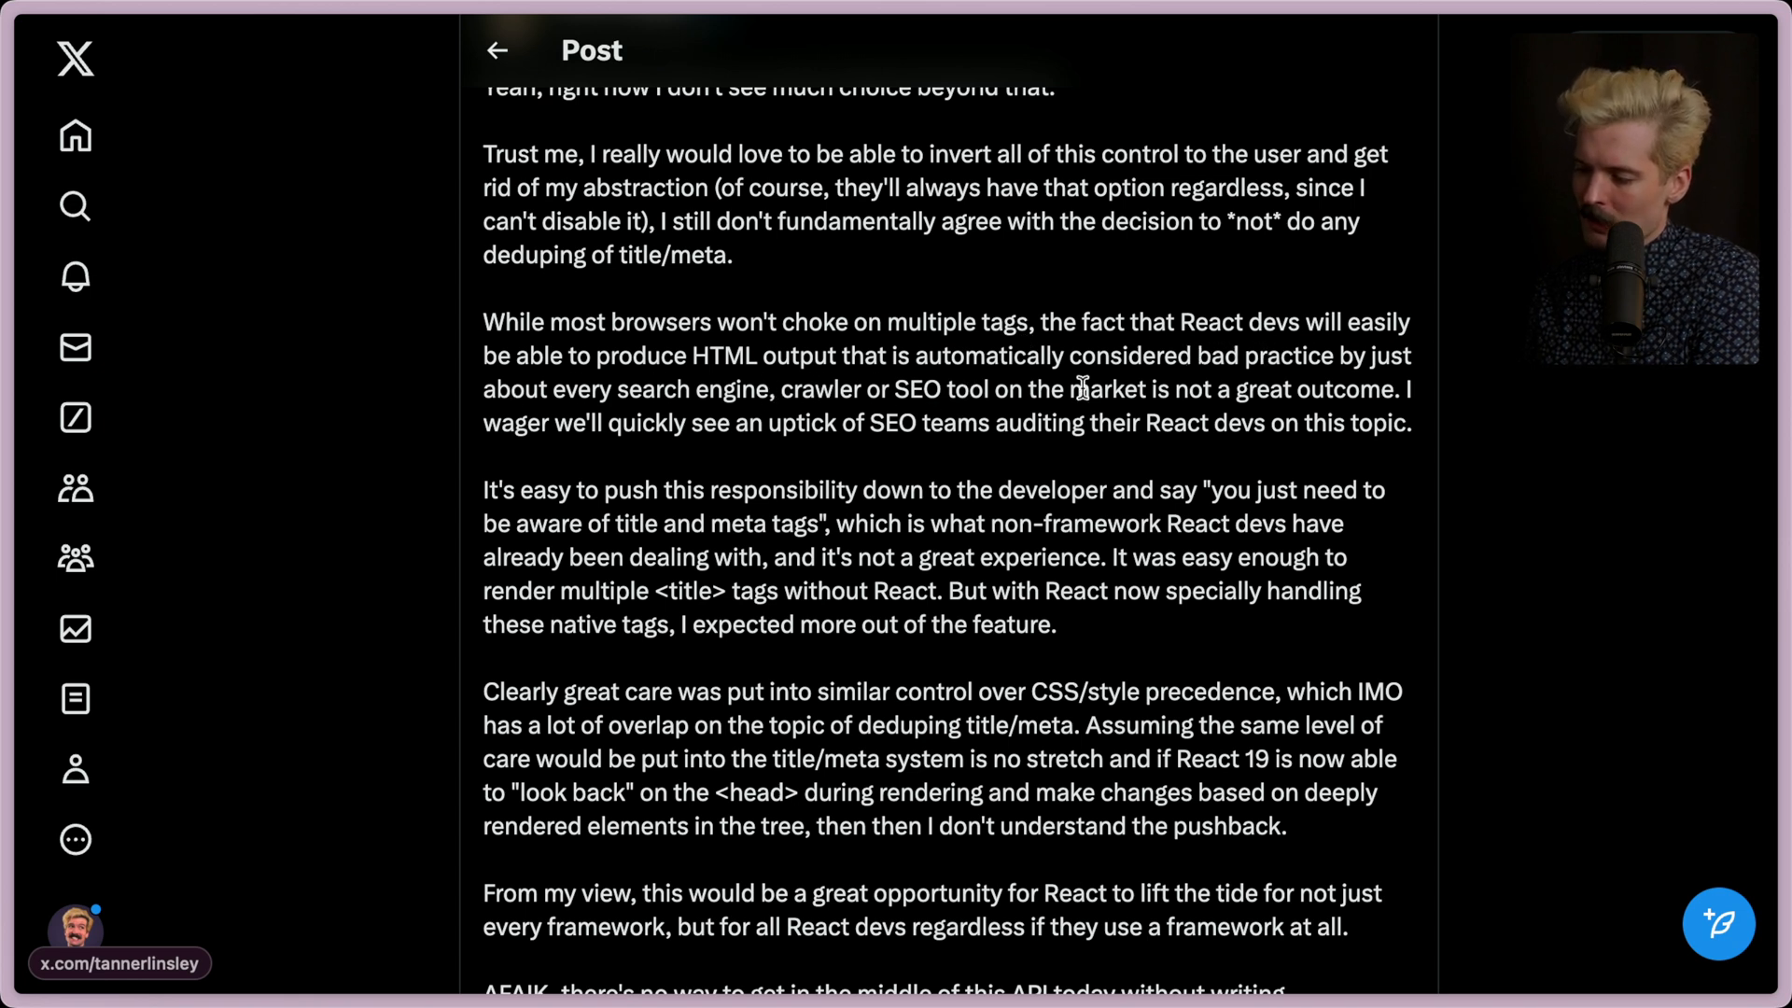
mouse_move(666, 302)
mouse_down()
mouse_move(881, 372)
mouse_move(1411, 438)
mouse_up()
click(1411, 437)
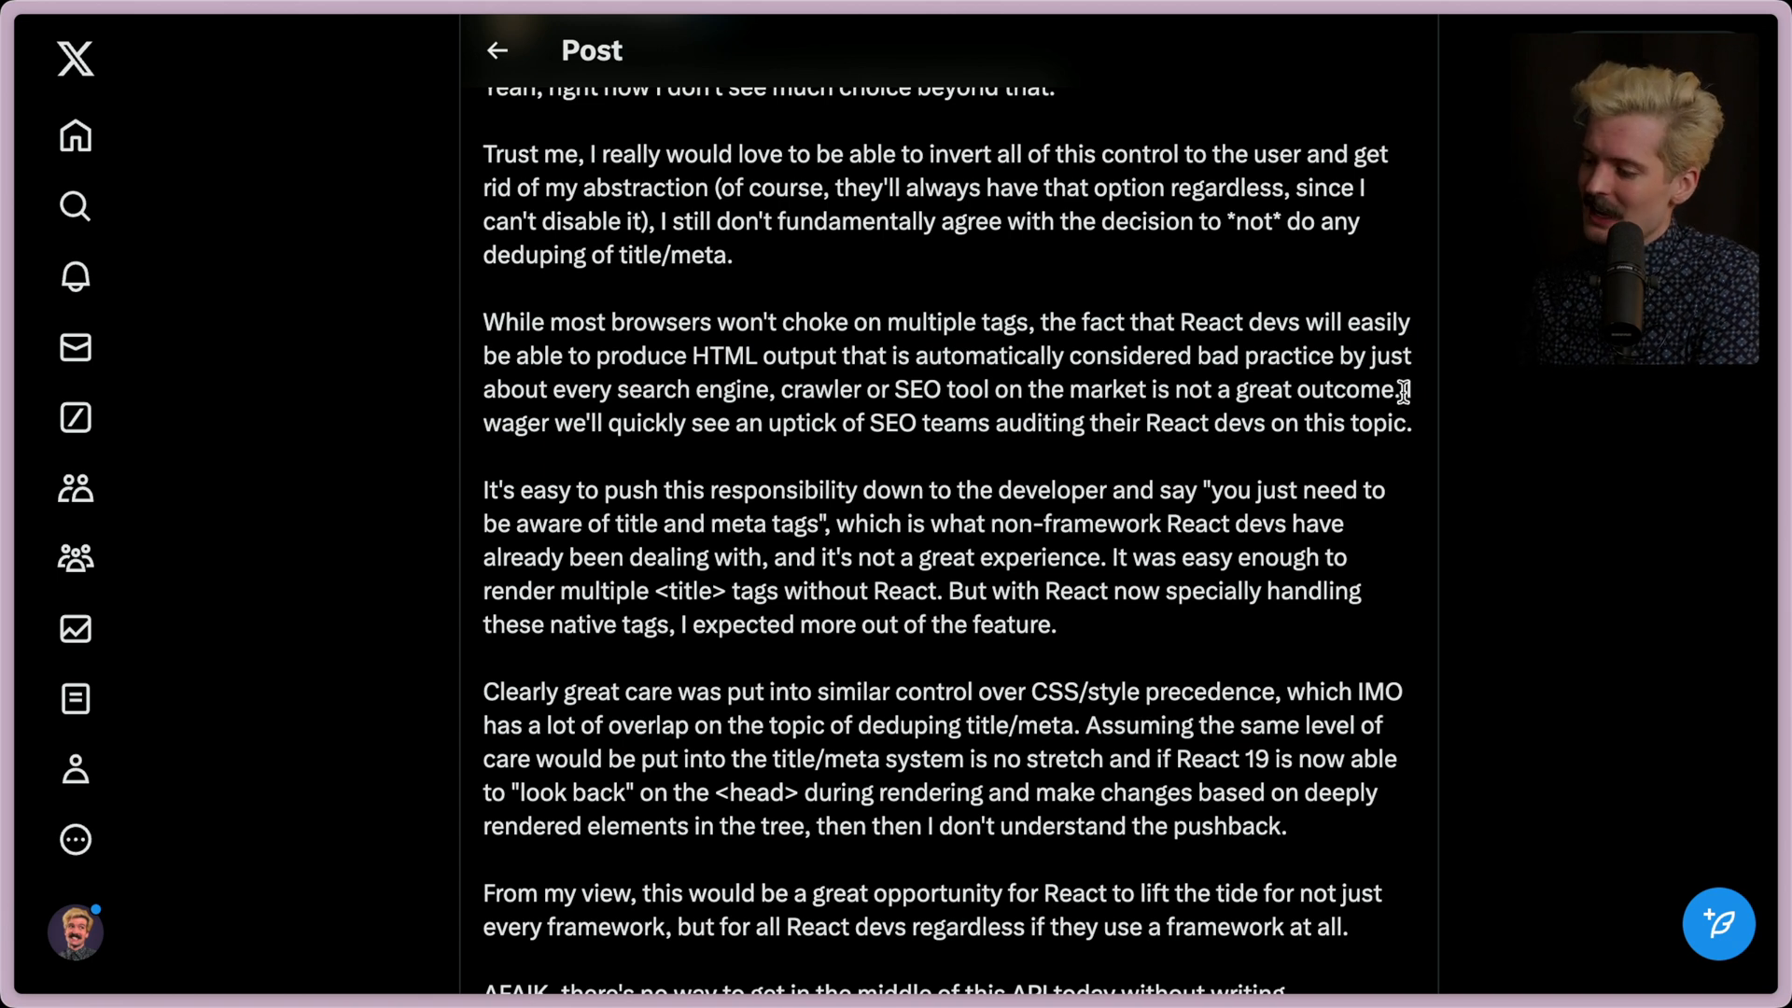
drag(1410, 389, 1431, 444)
click(705, 420)
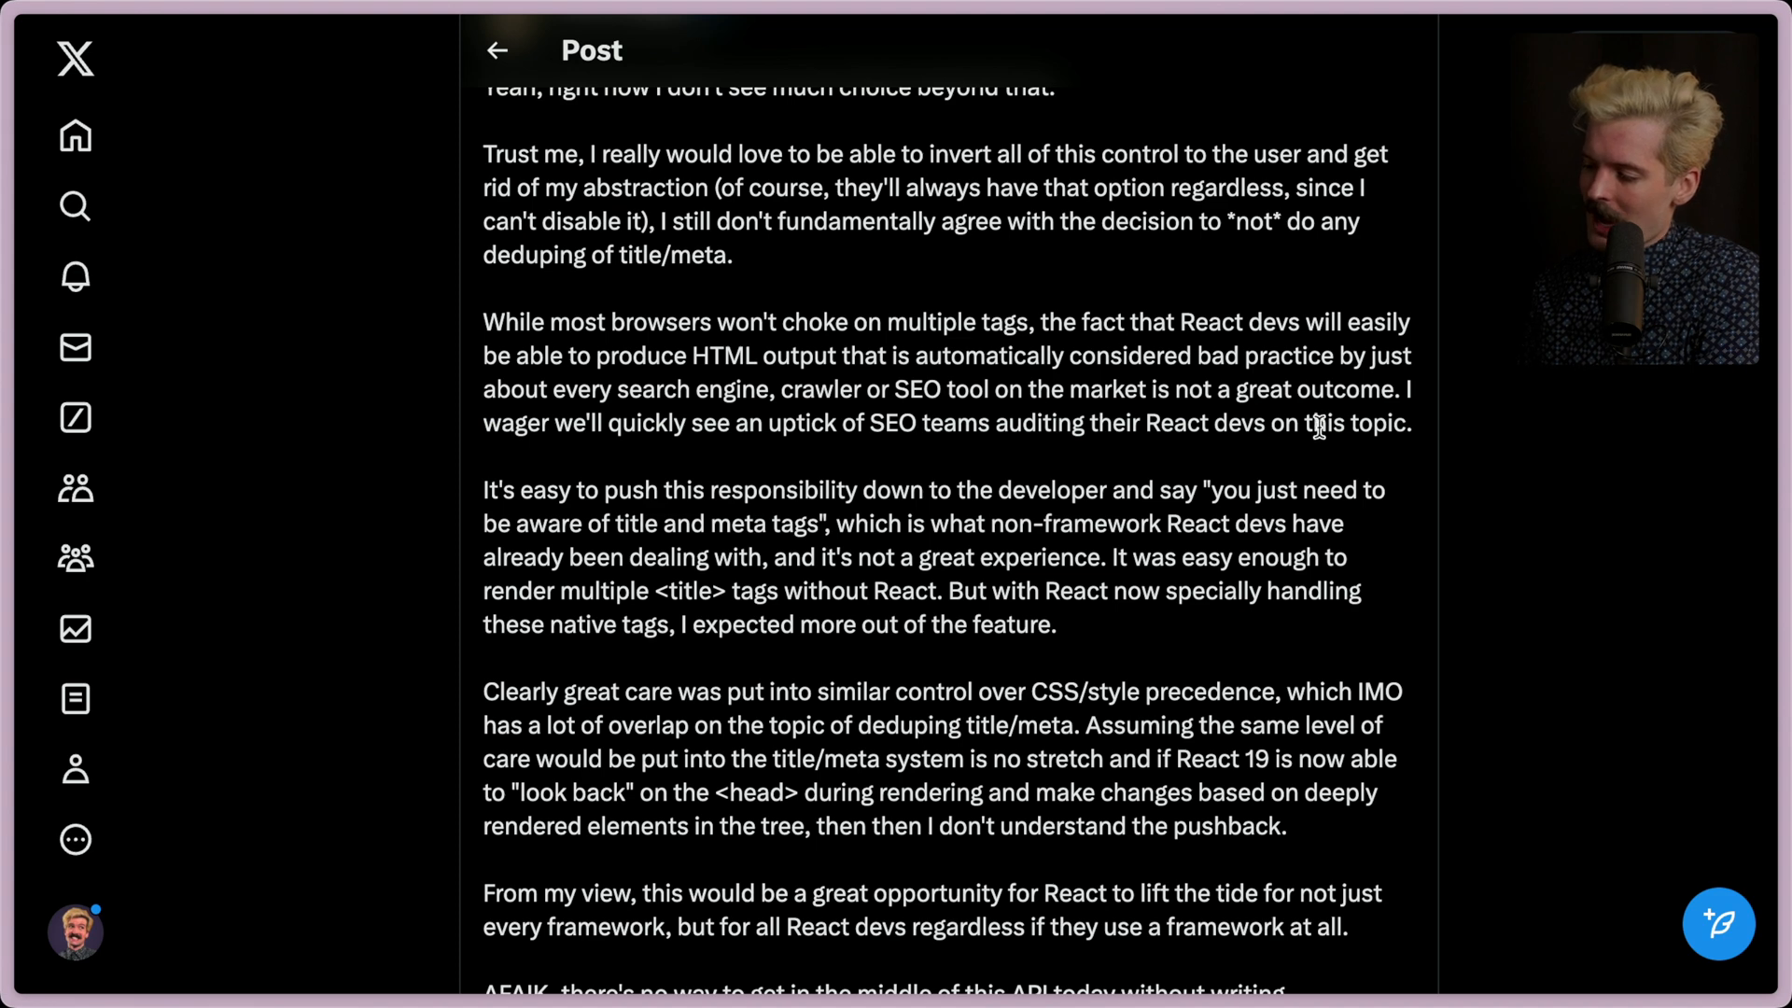
drag(1412, 420, 1407, 389)
click(1370, 509)
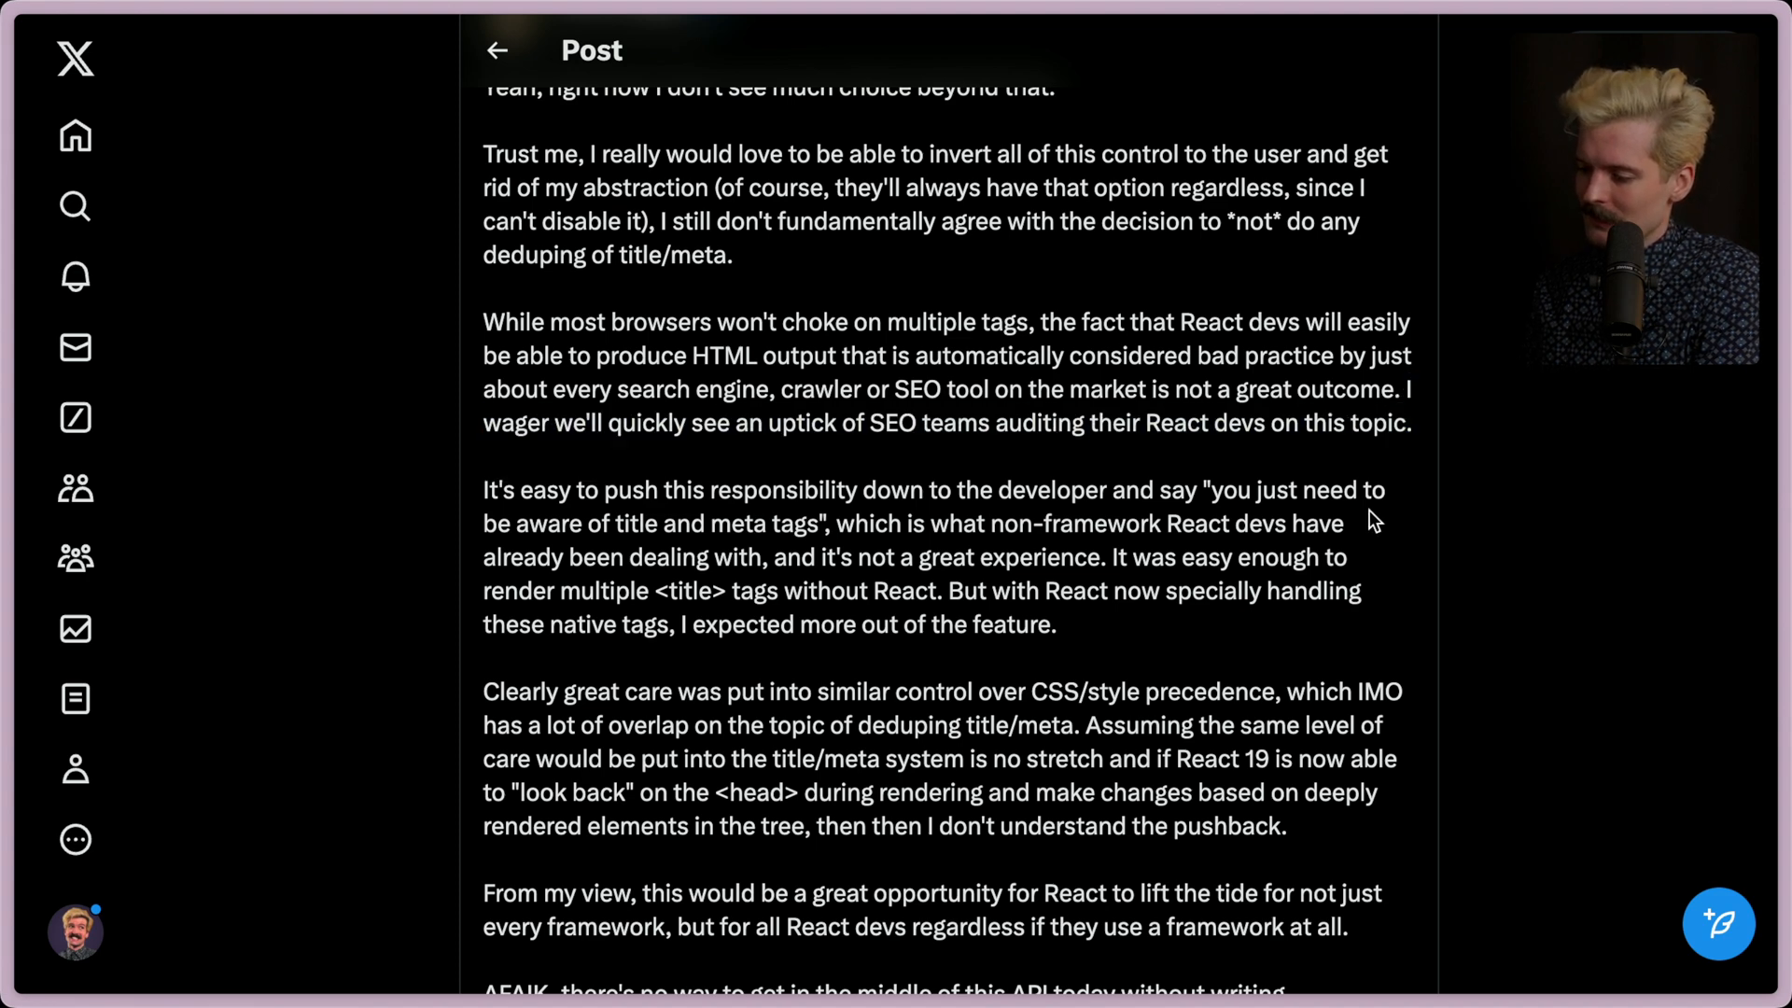
scroll(1371, 511, down, 2)
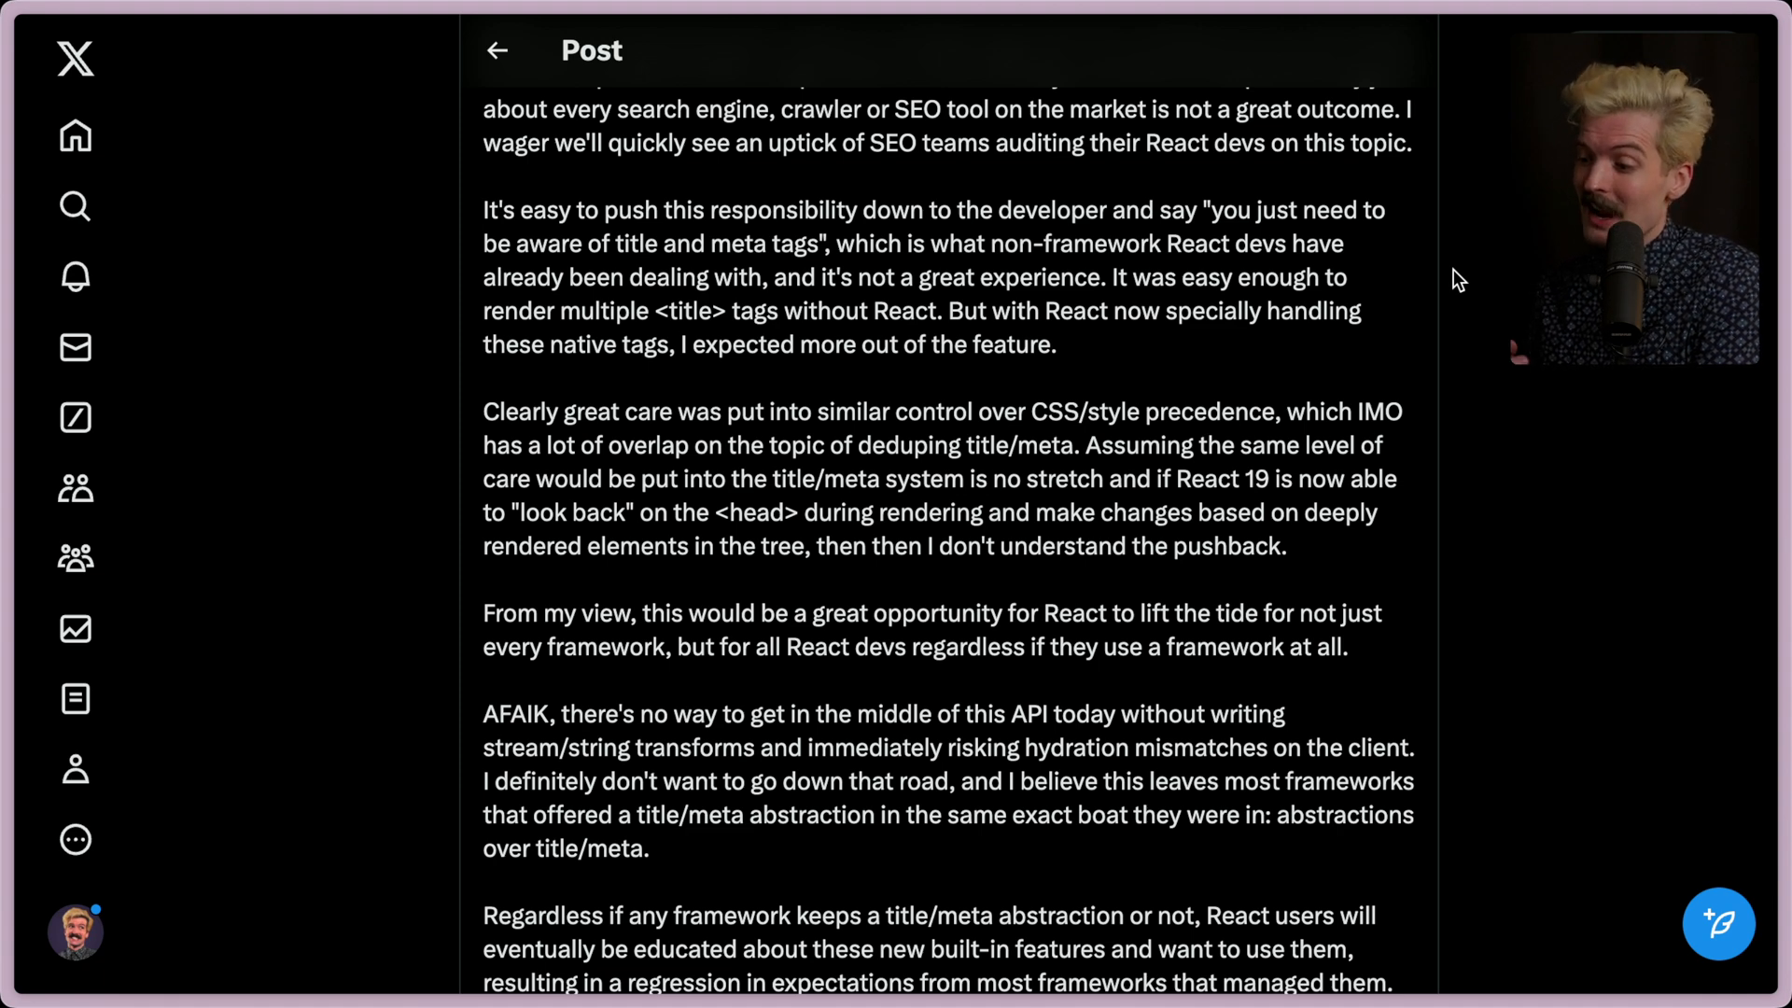
scroll(1453, 269, down, 1)
scroll(1401, 261, down, 3)
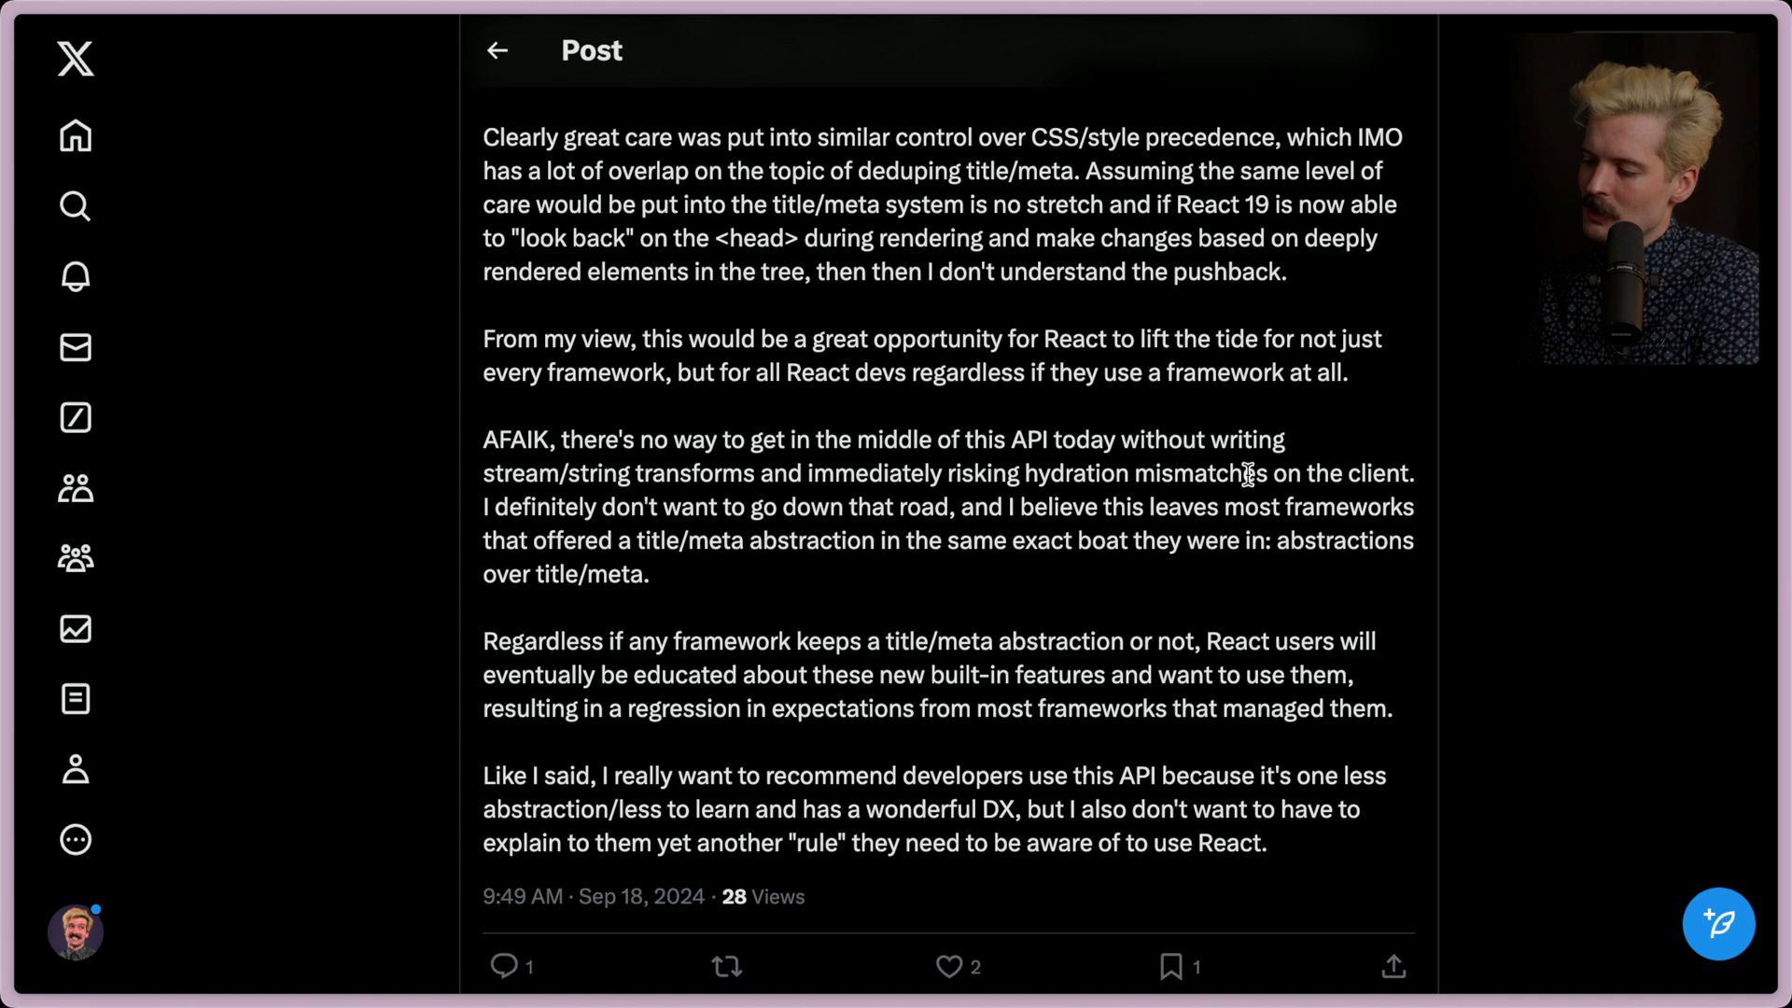
drag(1417, 476, 541, 418)
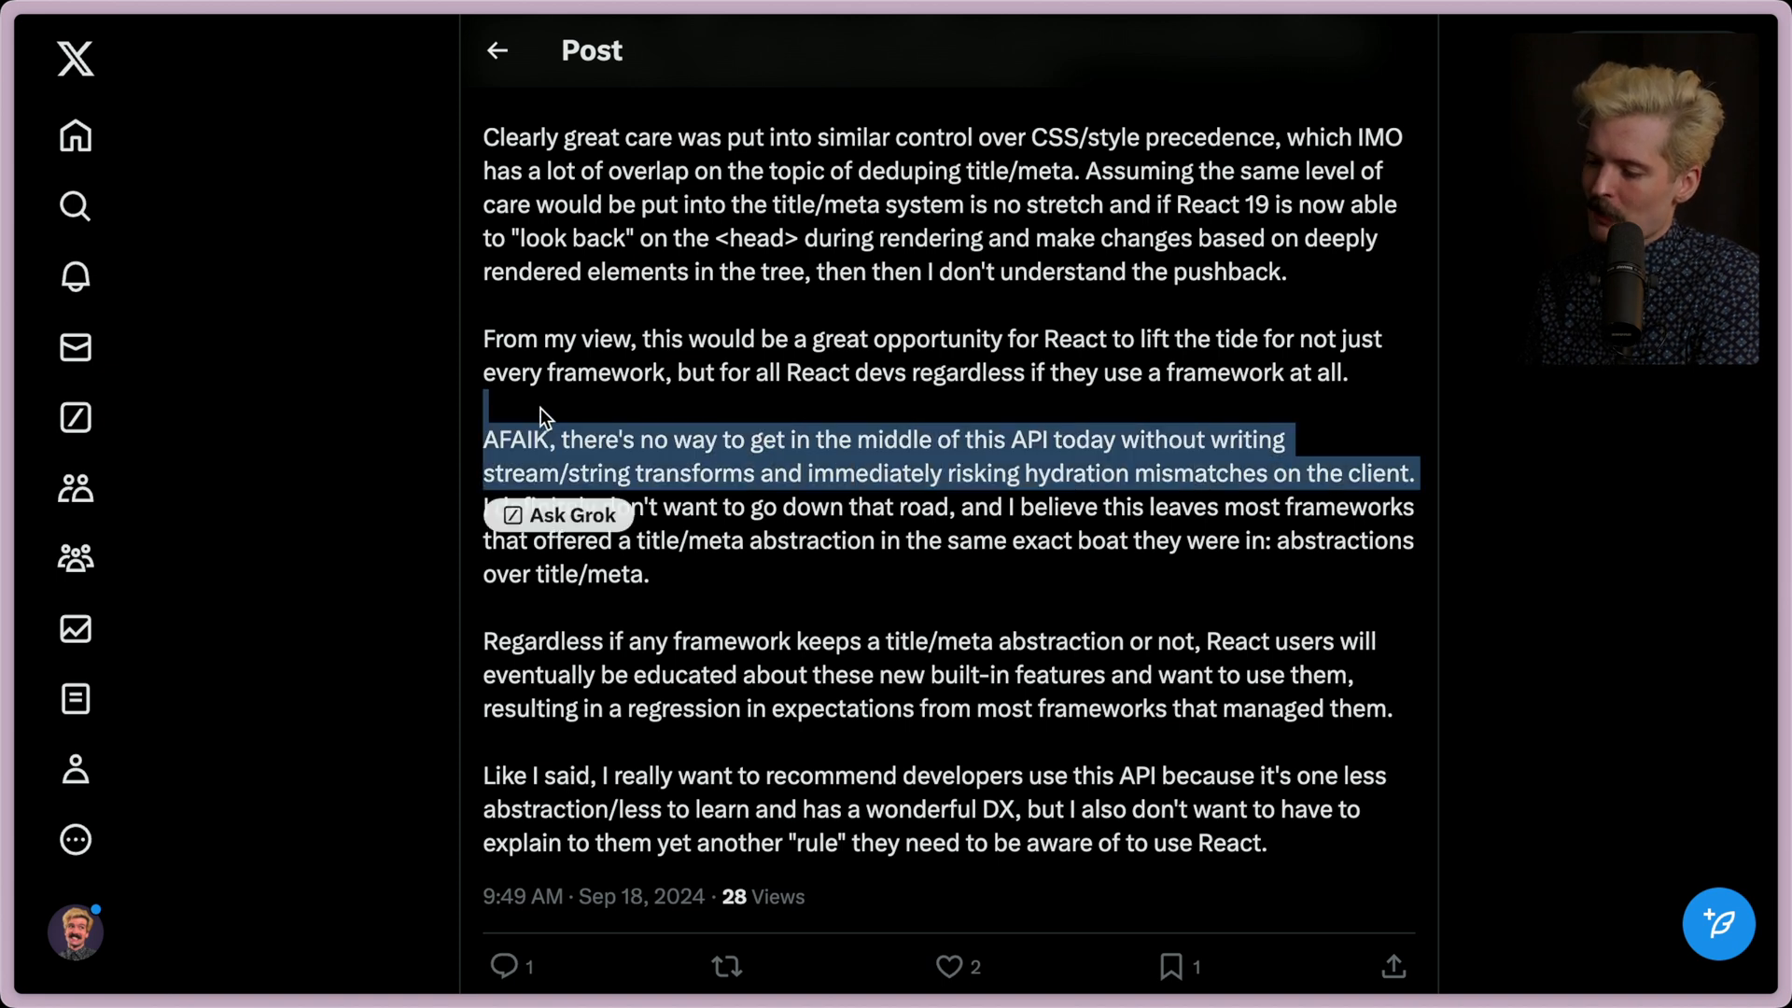
click(540, 417)
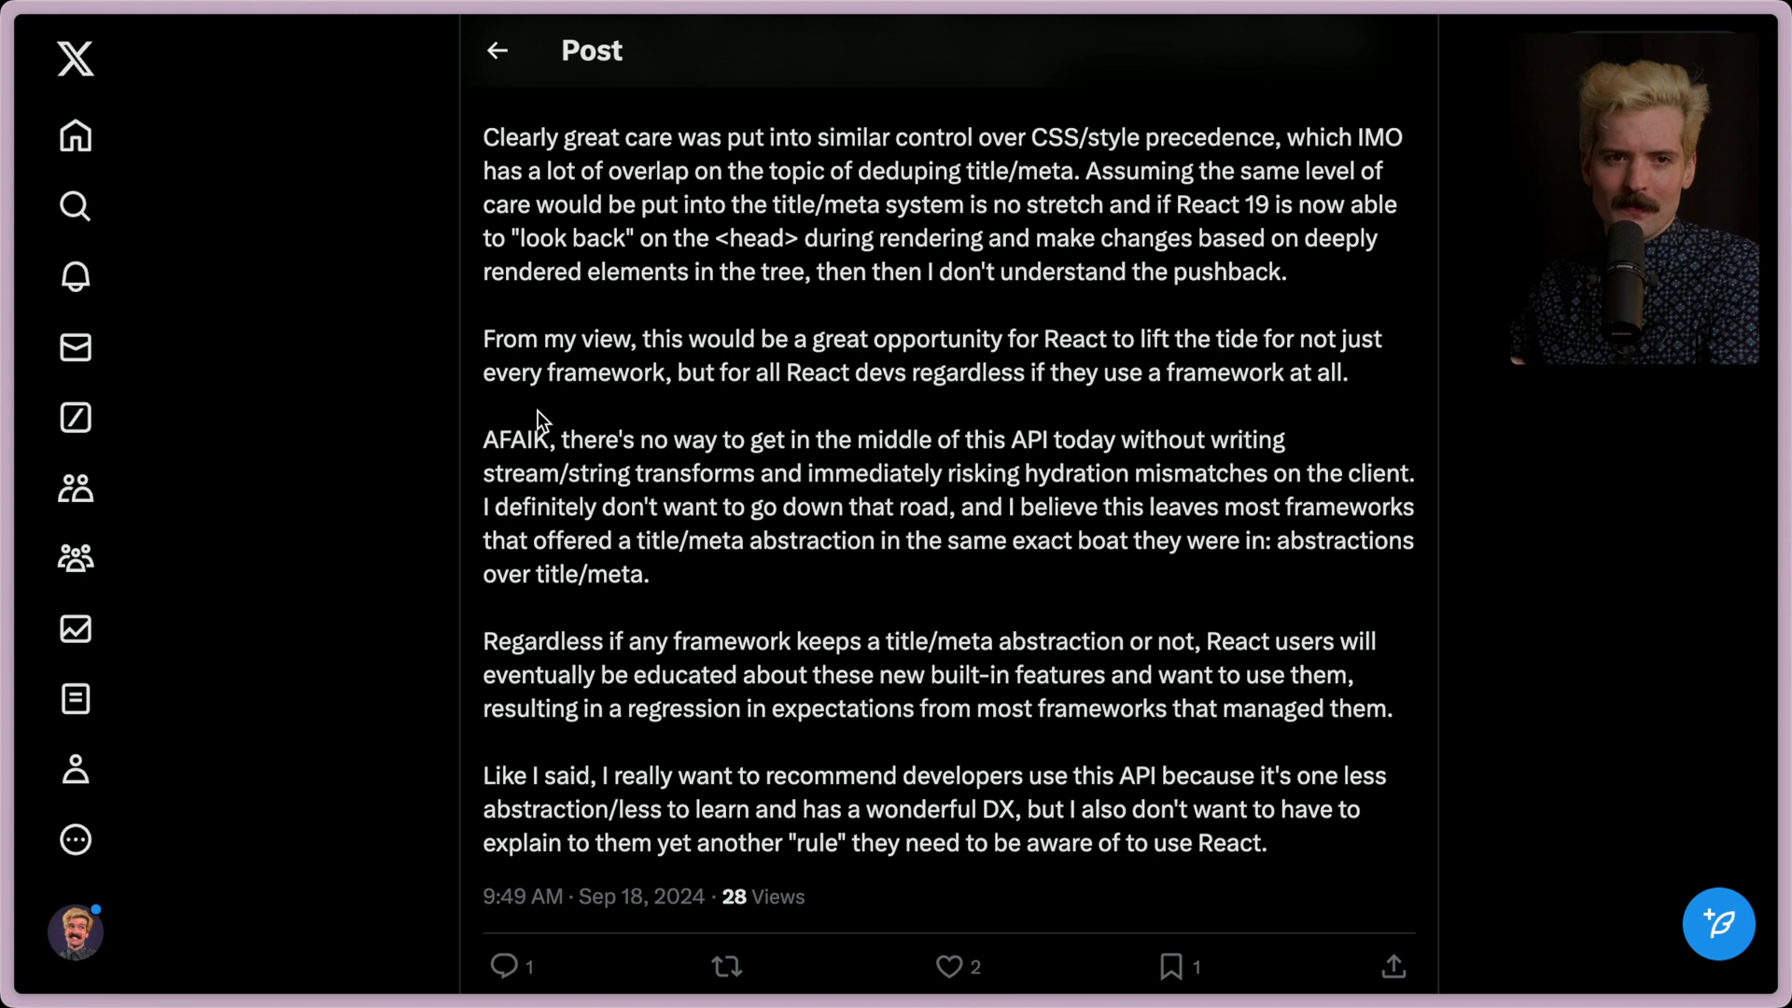
scroll(538, 410, down, 1)
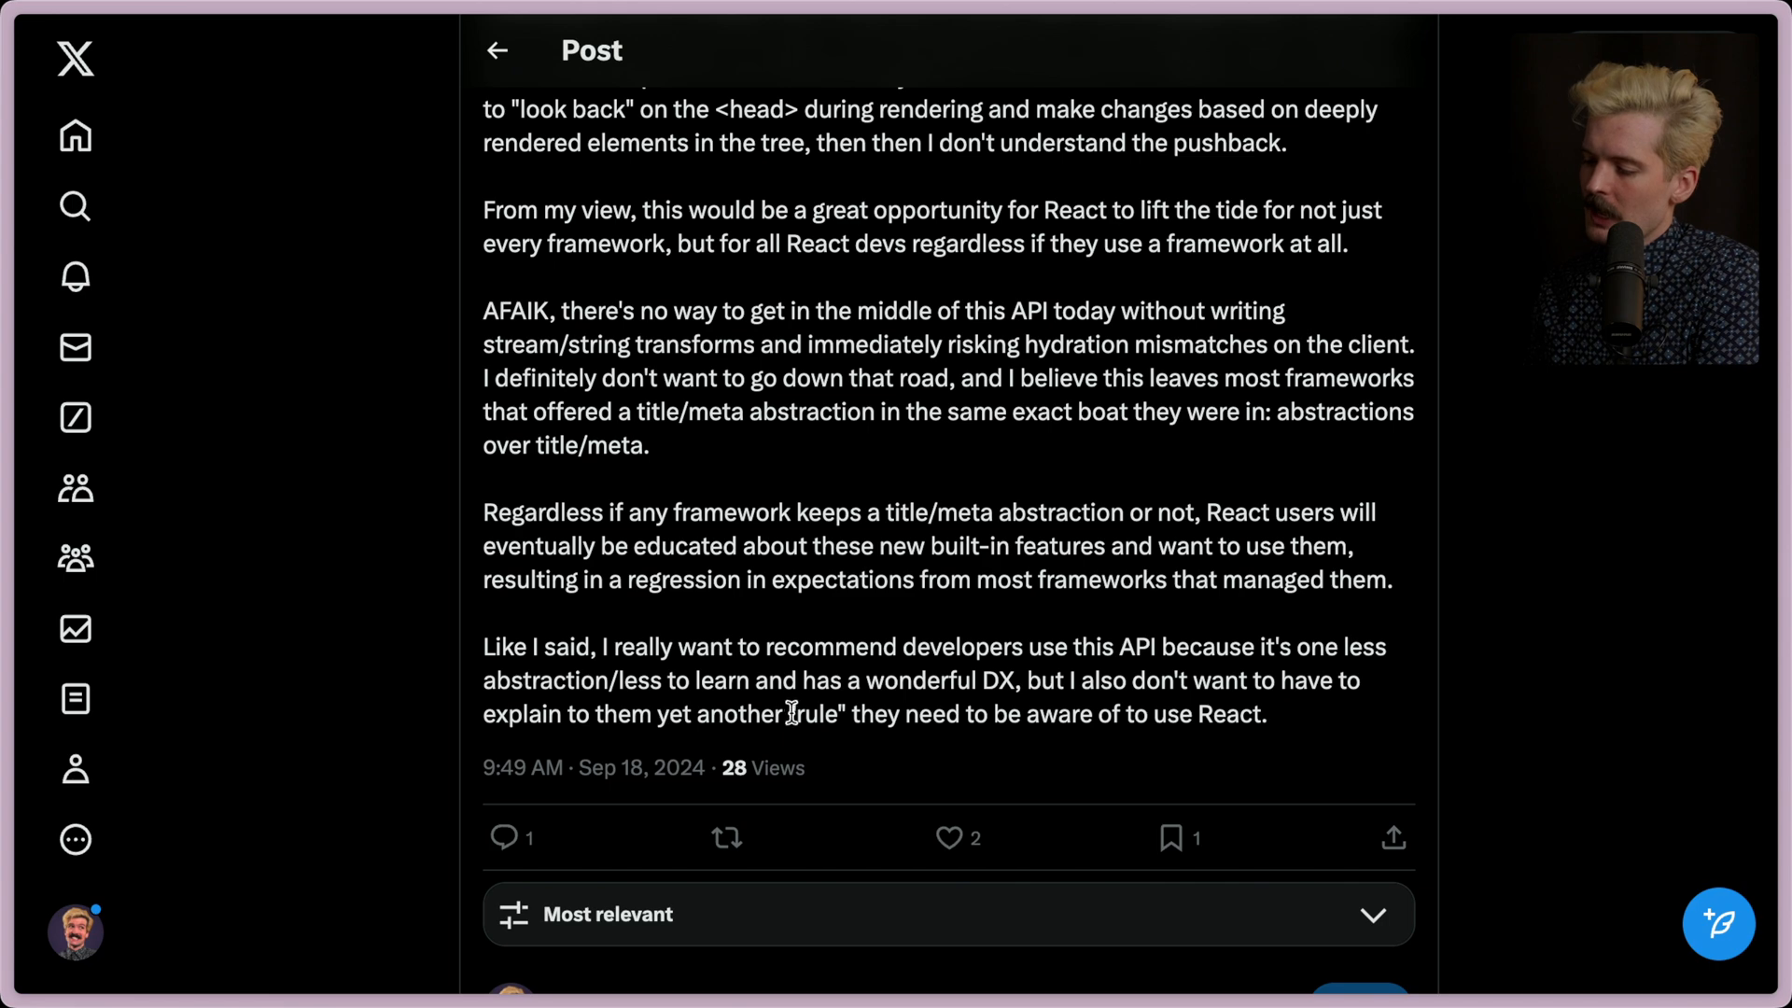
drag(787, 714, 885, 714)
click(955, 715)
scroll(1186, 718, down, 2)
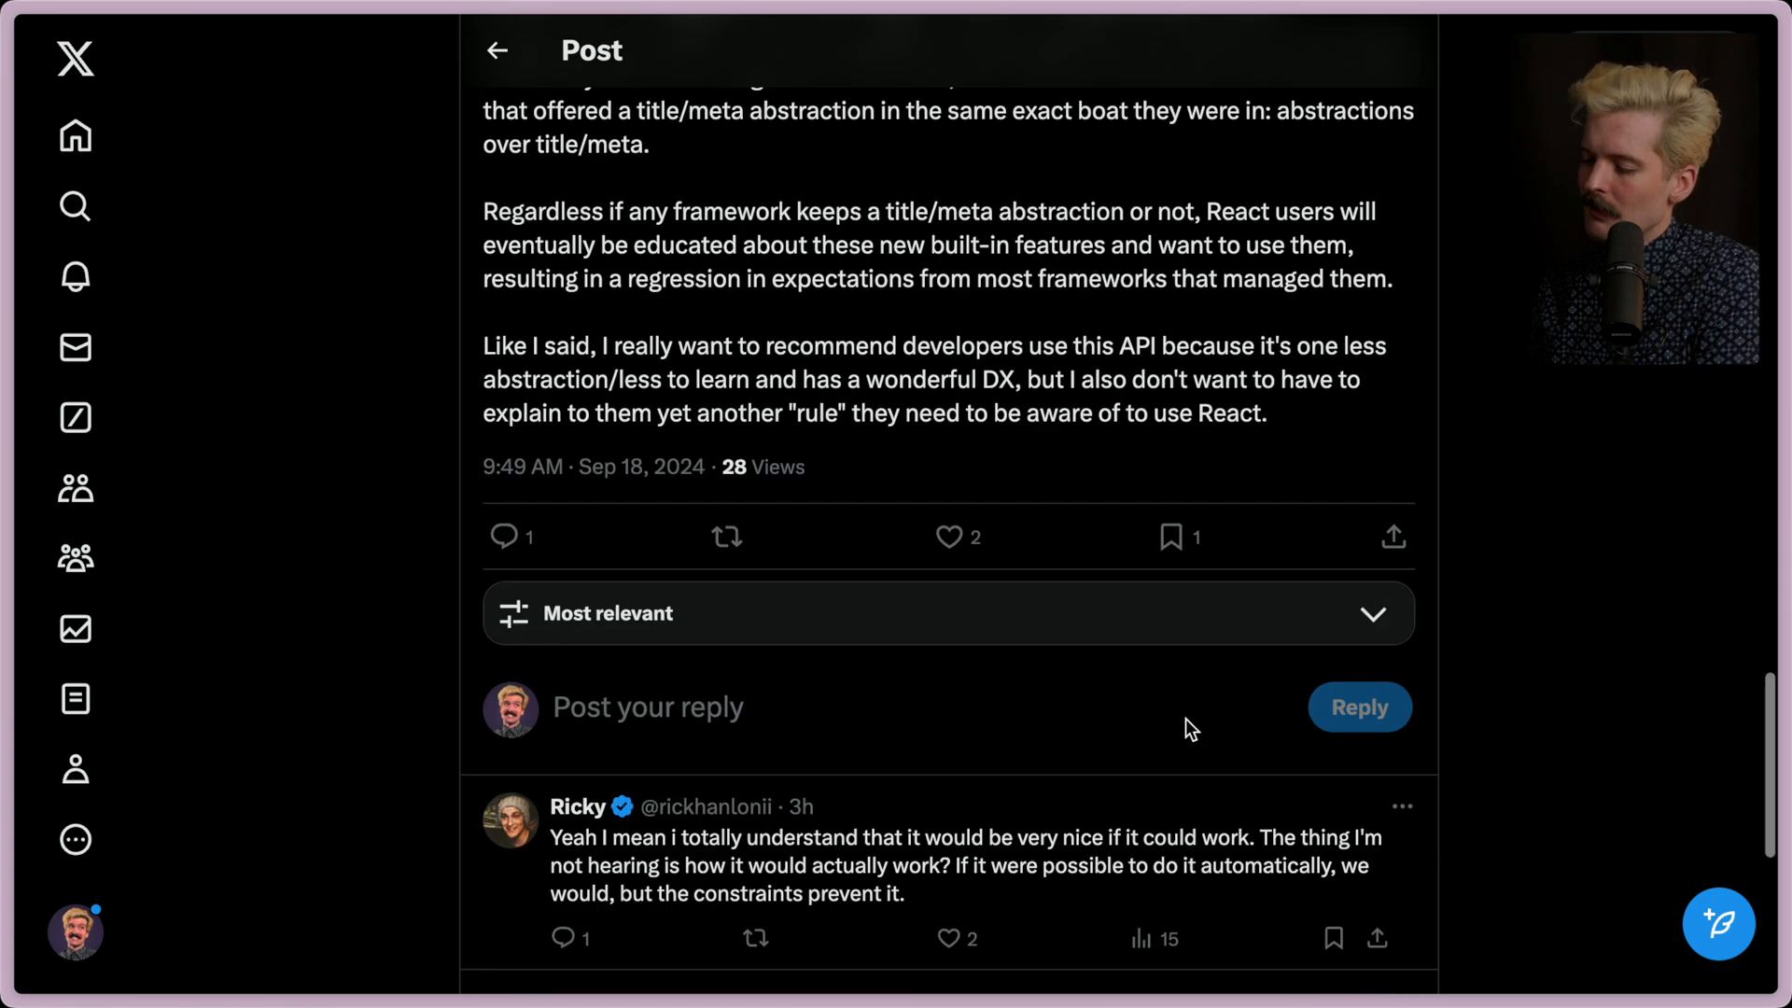
scroll(1186, 719, down, 3)
click(1185, 719)
scroll(736, 806, up, 3)
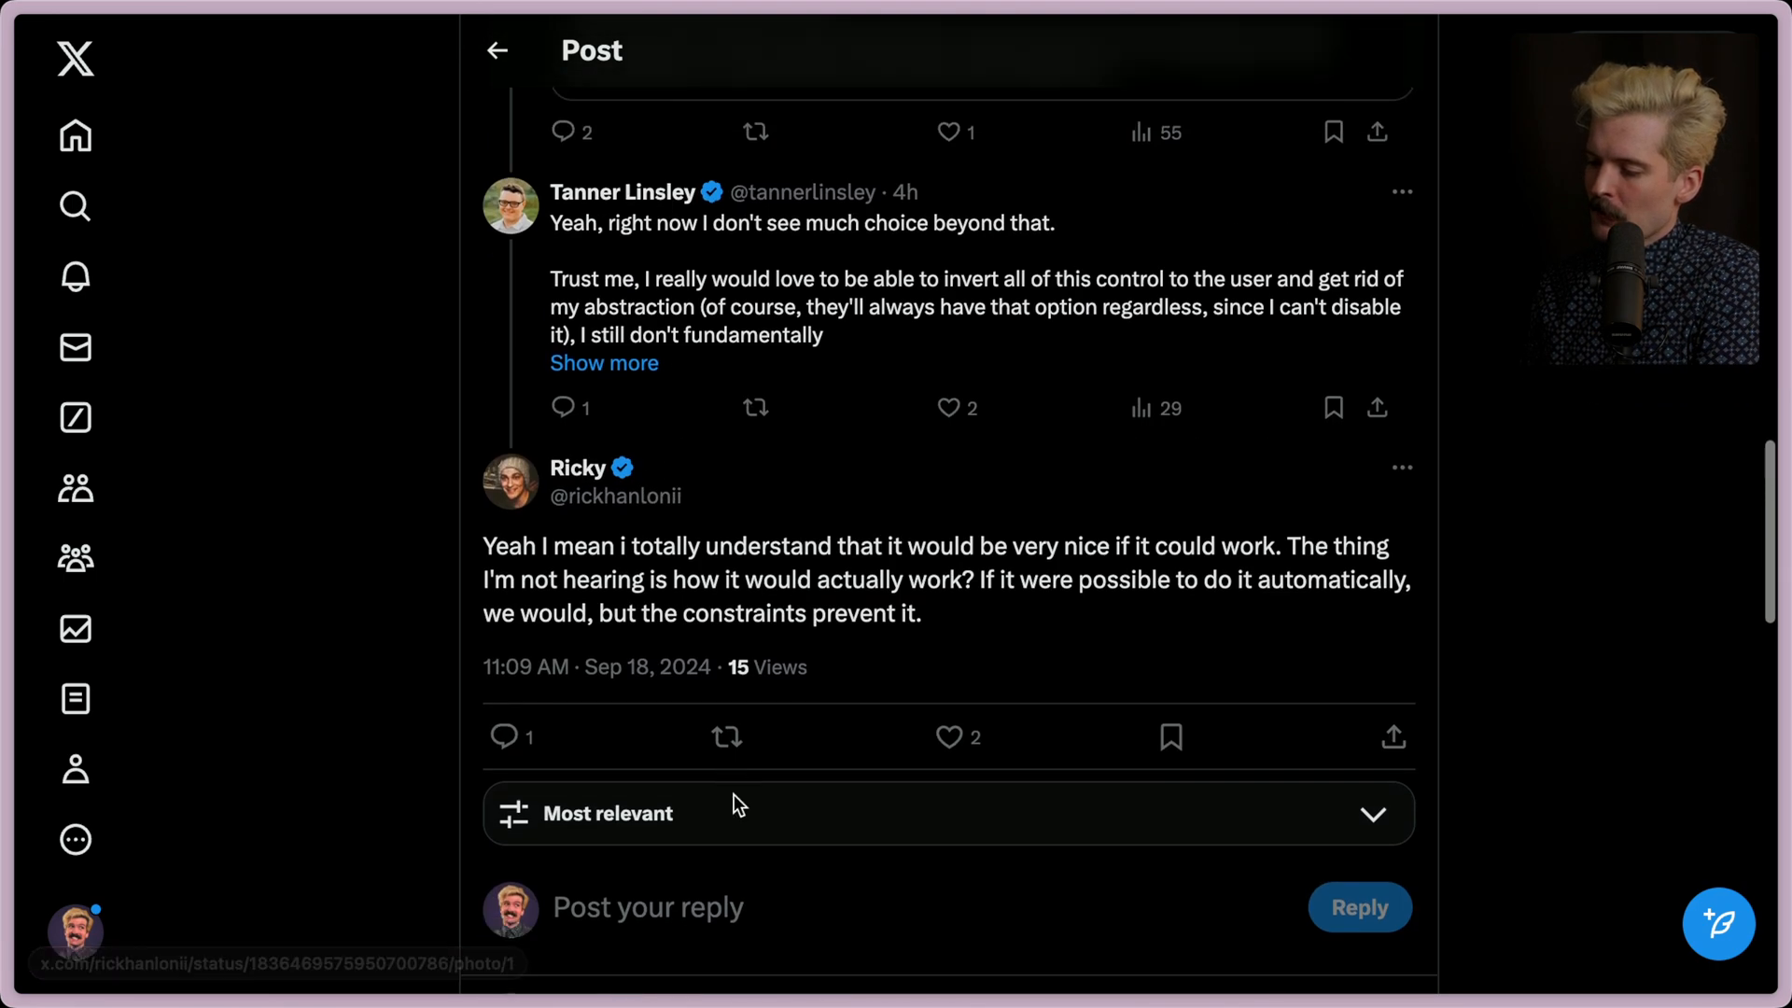
scroll(737, 805, down, 5)
scroll(737, 804, down, 3)
scroll(737, 804, up, 7)
scroll(737, 805, up, 1)
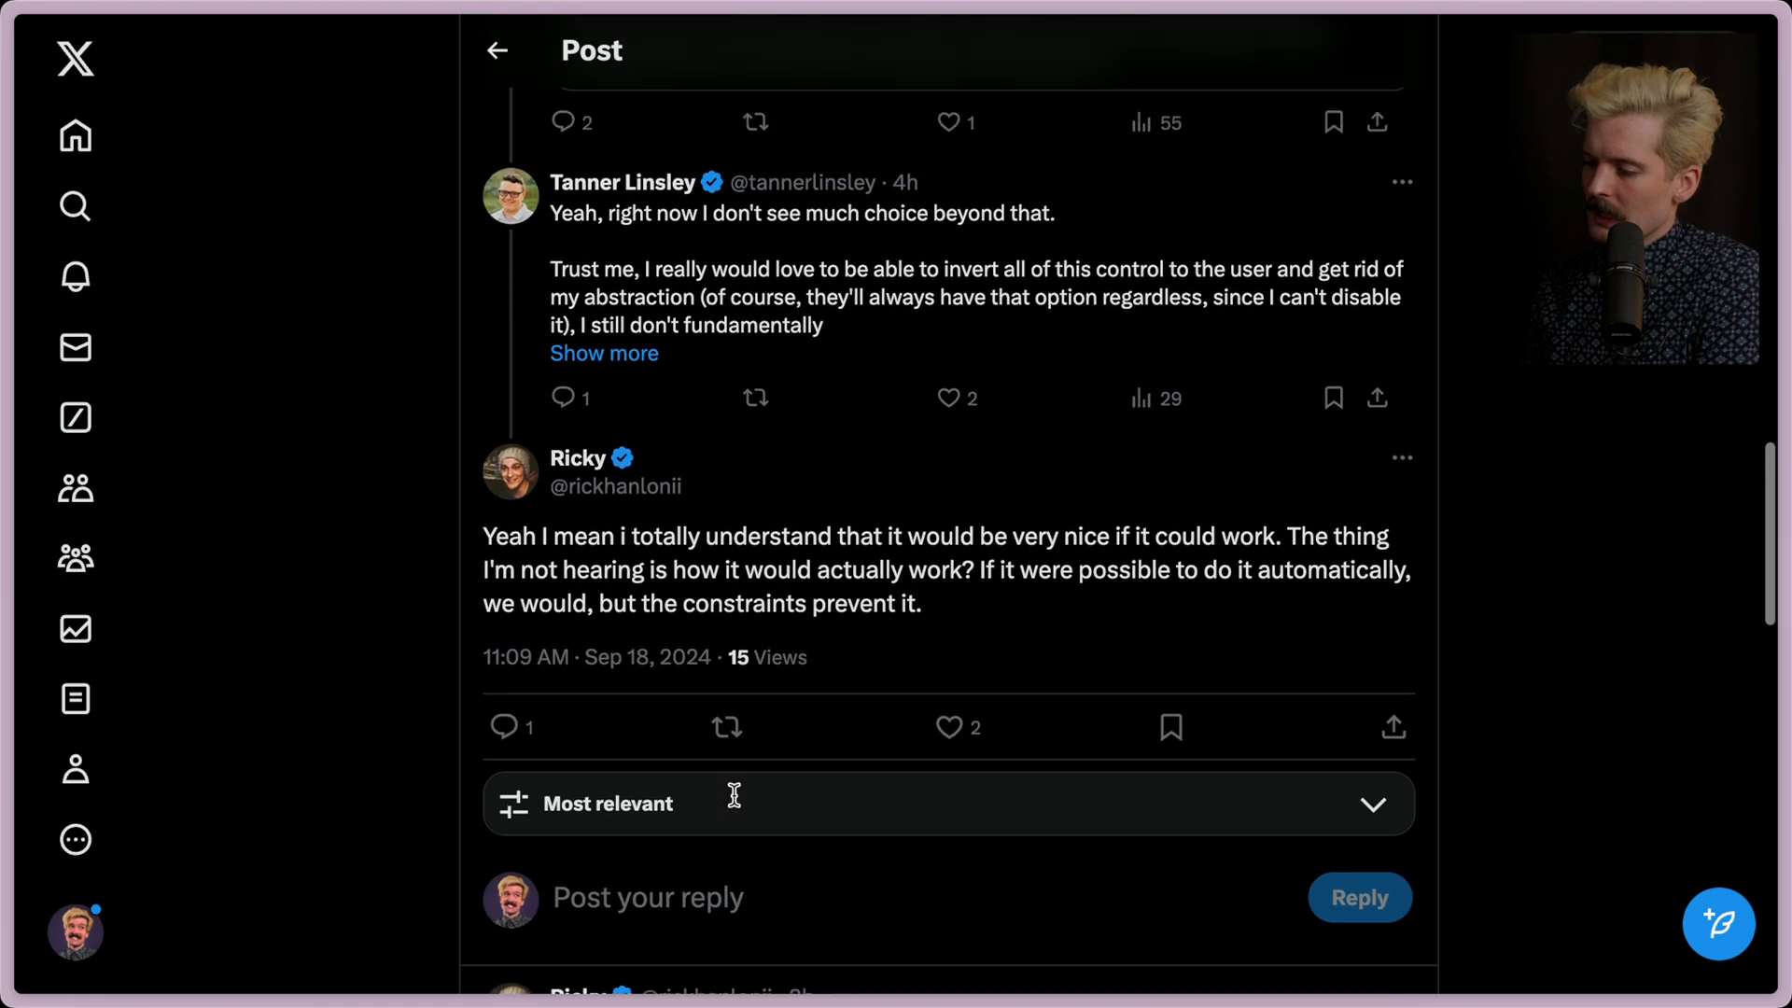
drag(948, 631, 488, 449)
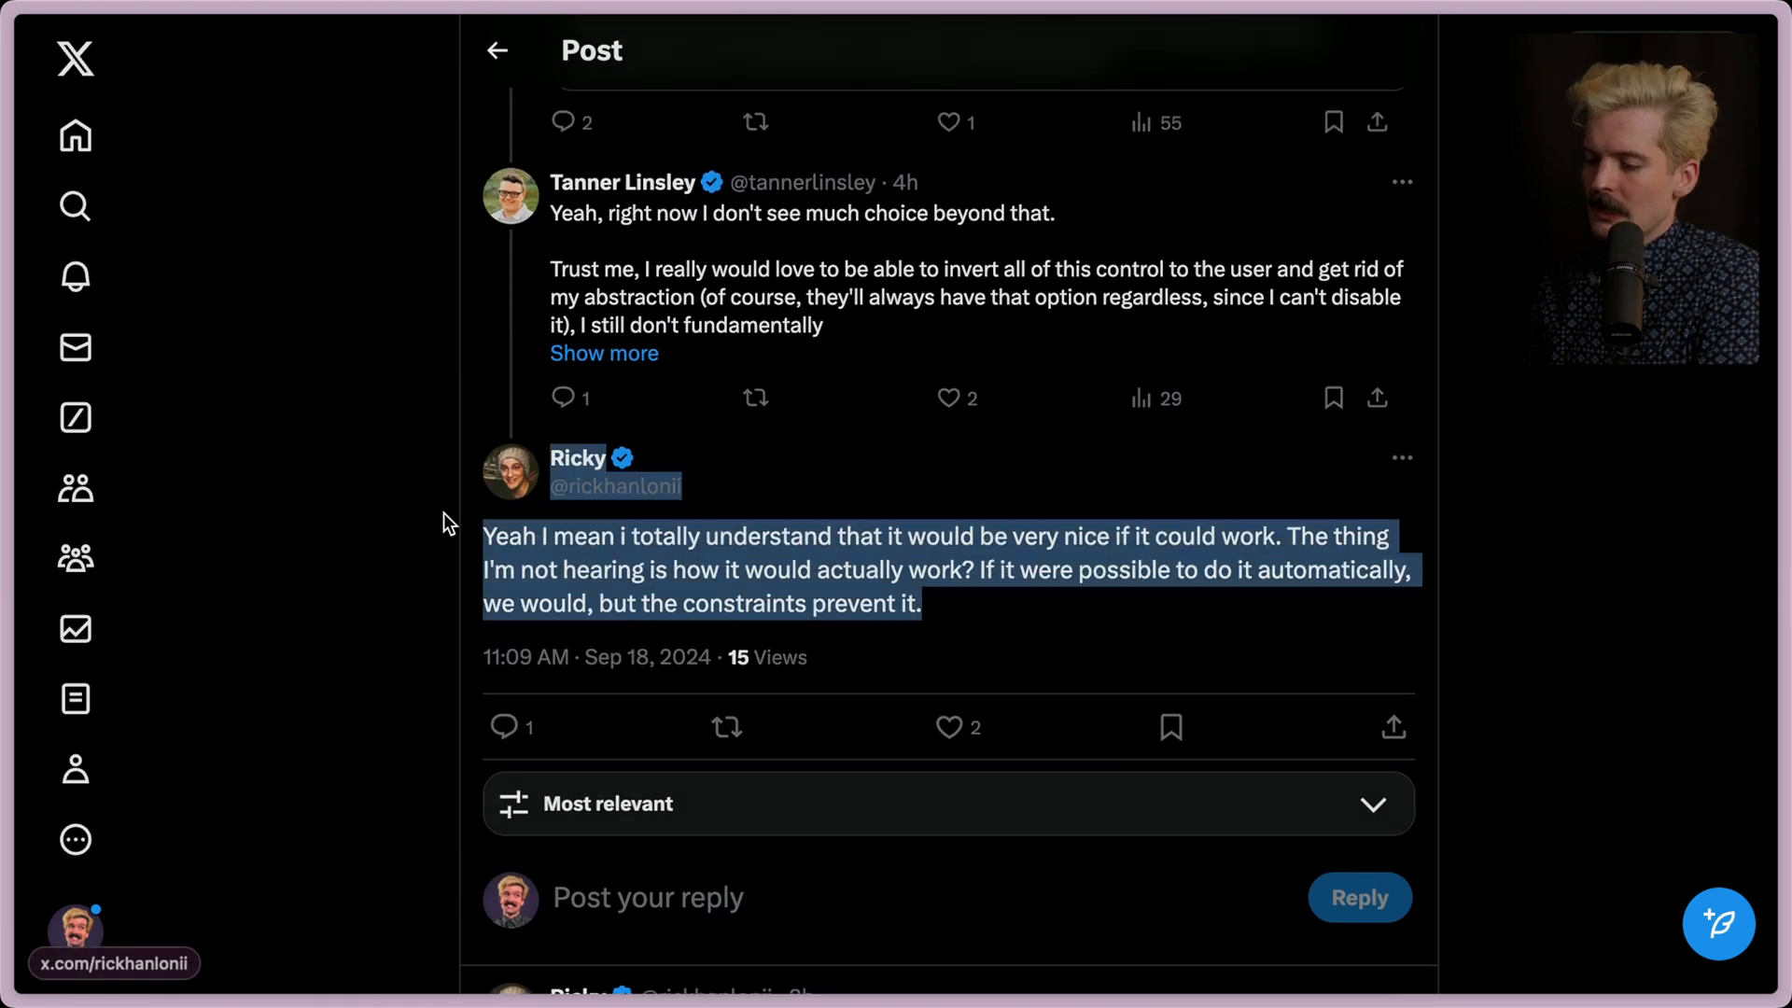
click(426, 547)
scroll(641, 670, down, 8)
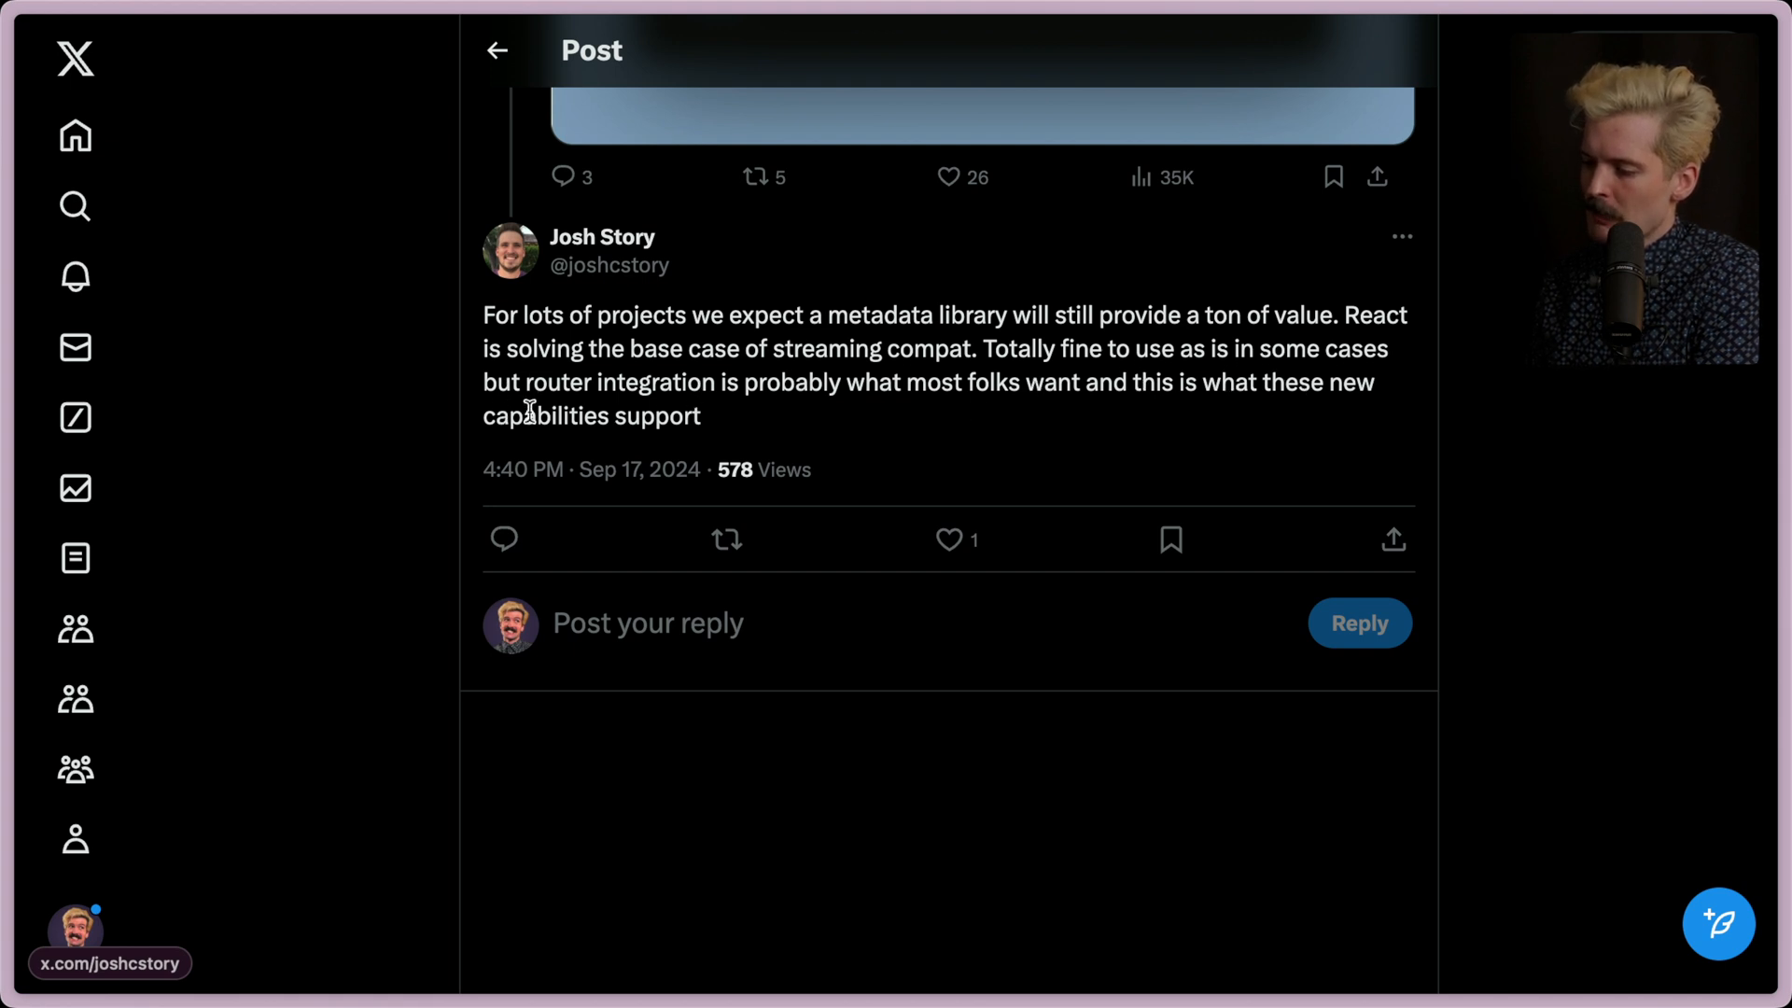
scroll(953, 438, up, 3)
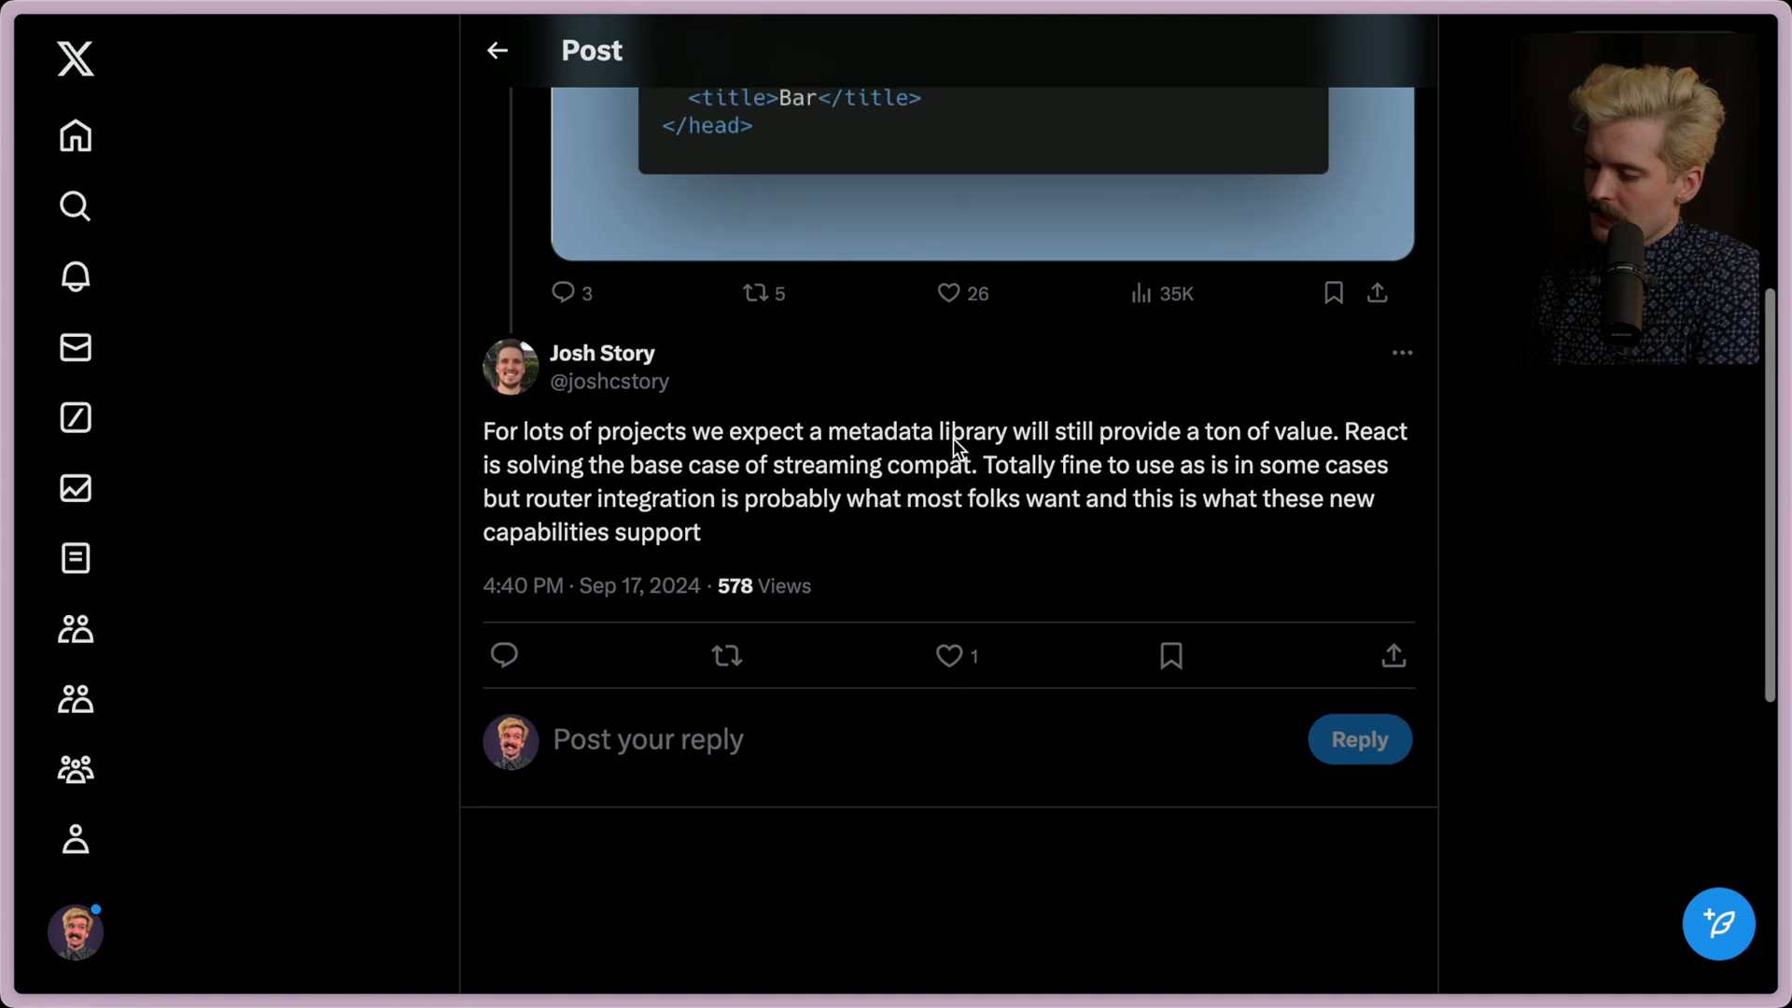
scroll(954, 439, up, 2)
scroll(954, 437, down, 3)
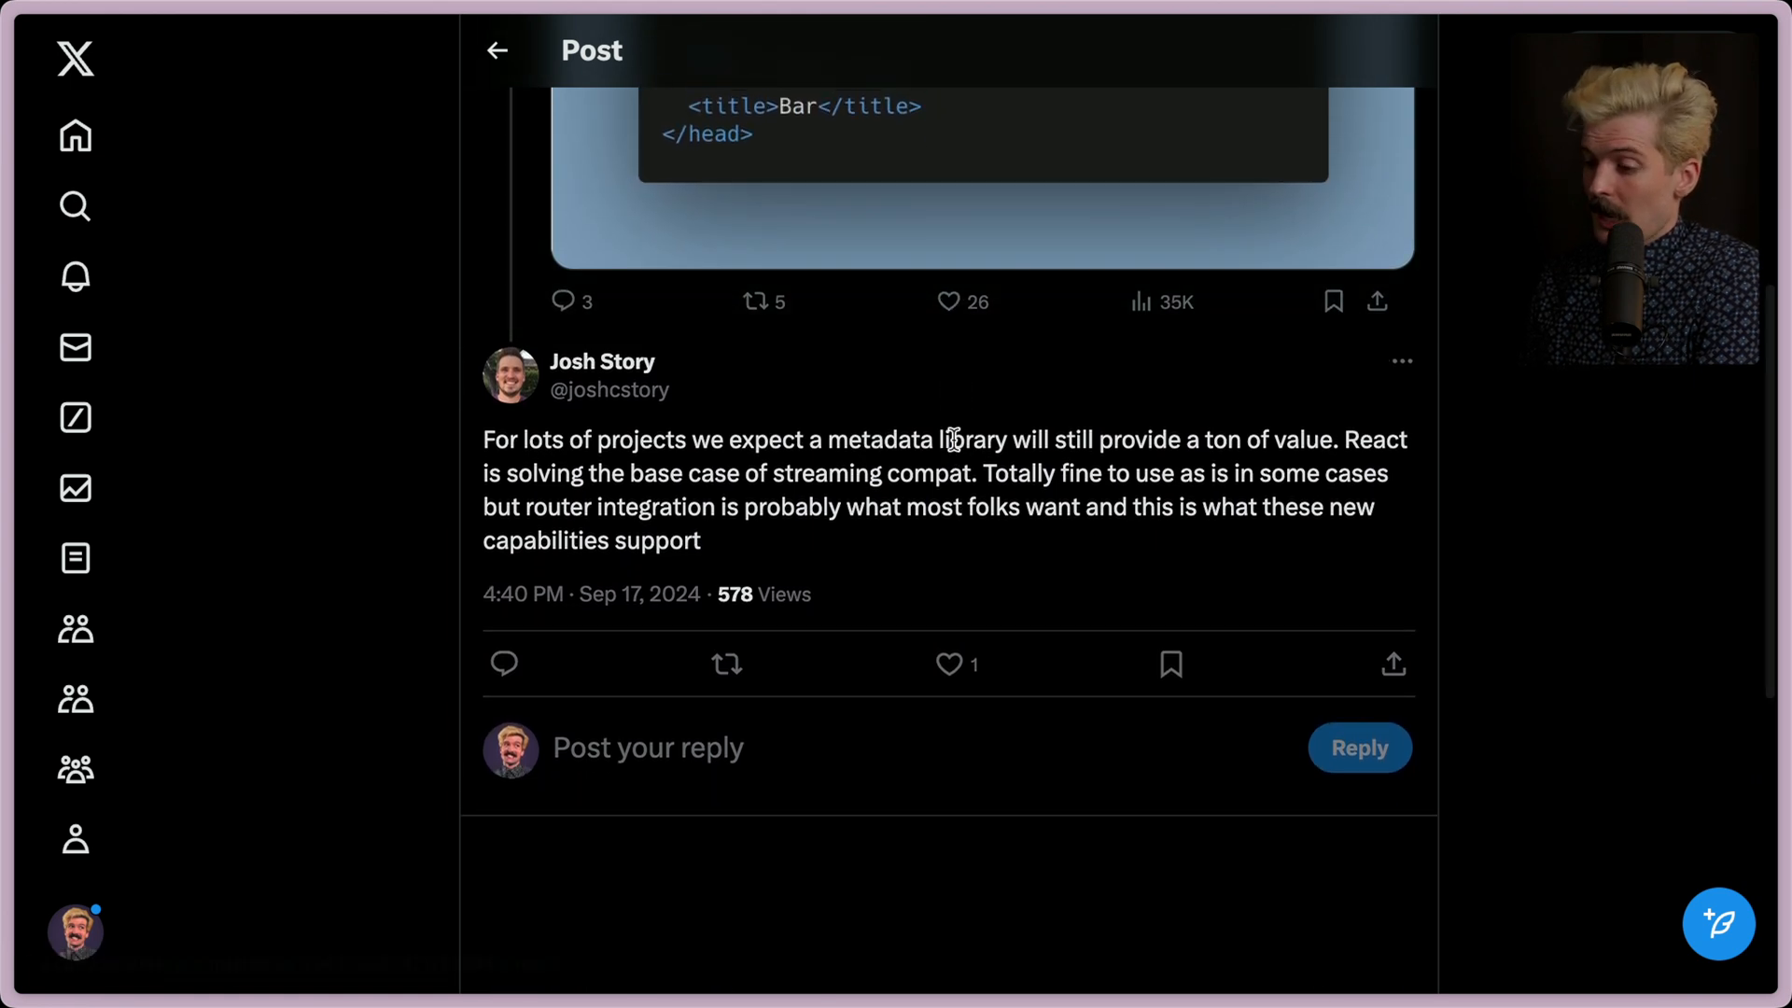